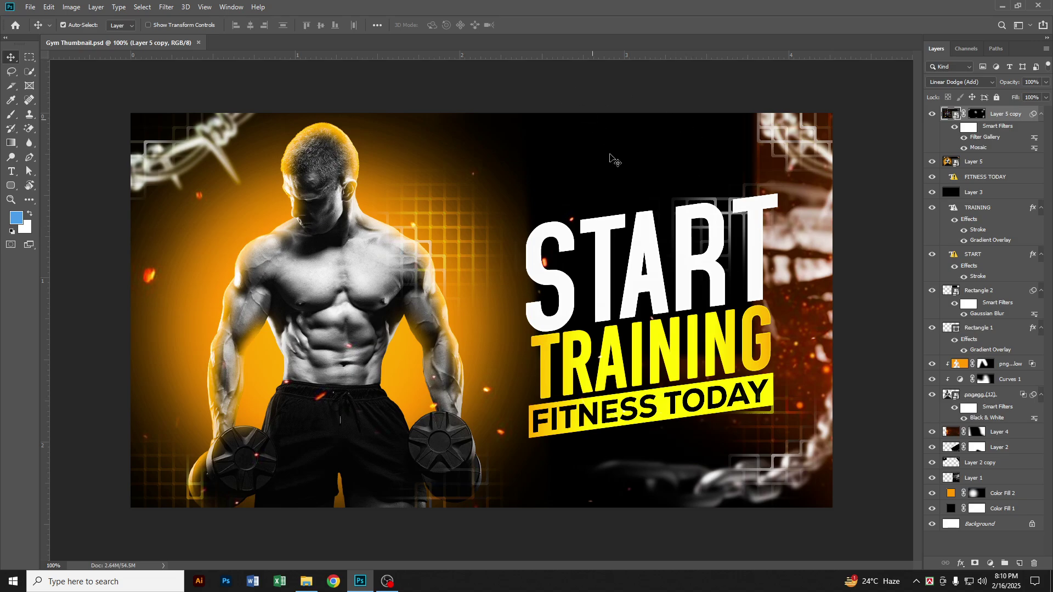
Create a new 1280 x 720 pixel document at 300 pixels/inch in RGB Color with a white background
{"action": "left_click", "coordinate": [30, 7]}
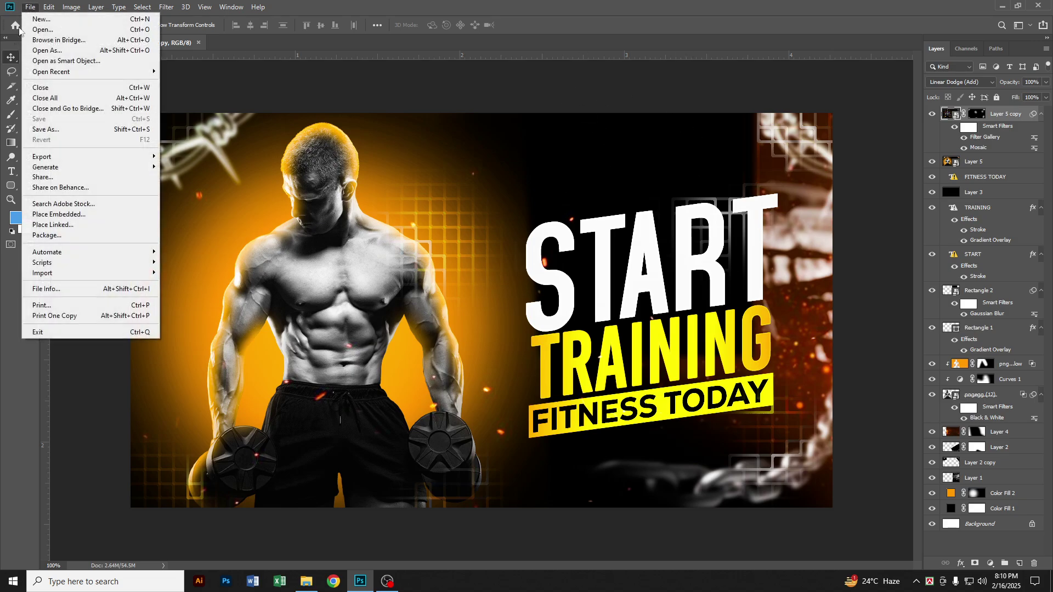
{"action": "left_click", "coordinate": [38, 17]}
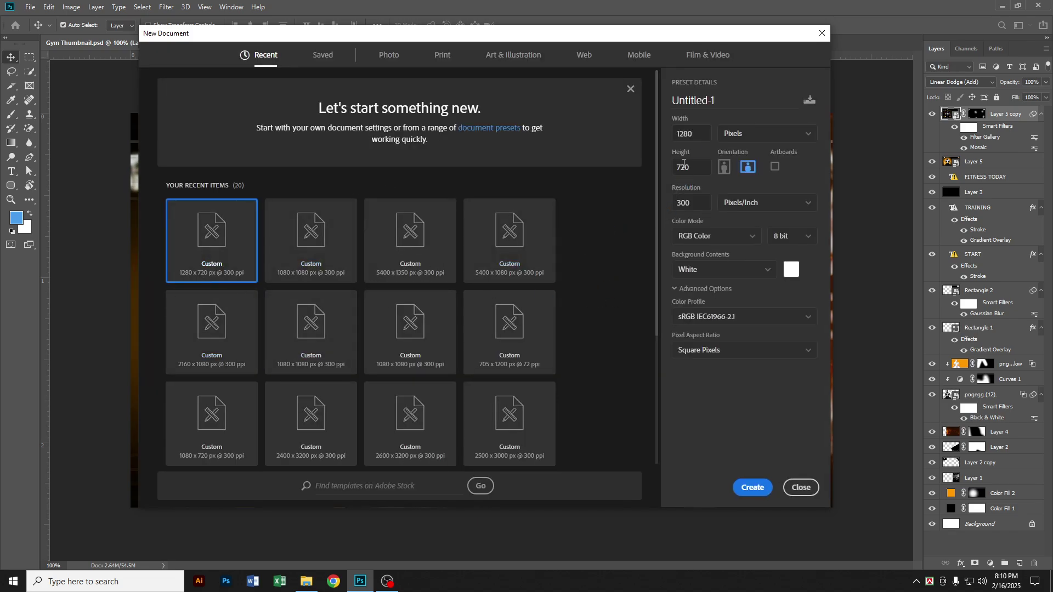
{"action": "left_click", "coordinate": [697, 205]}
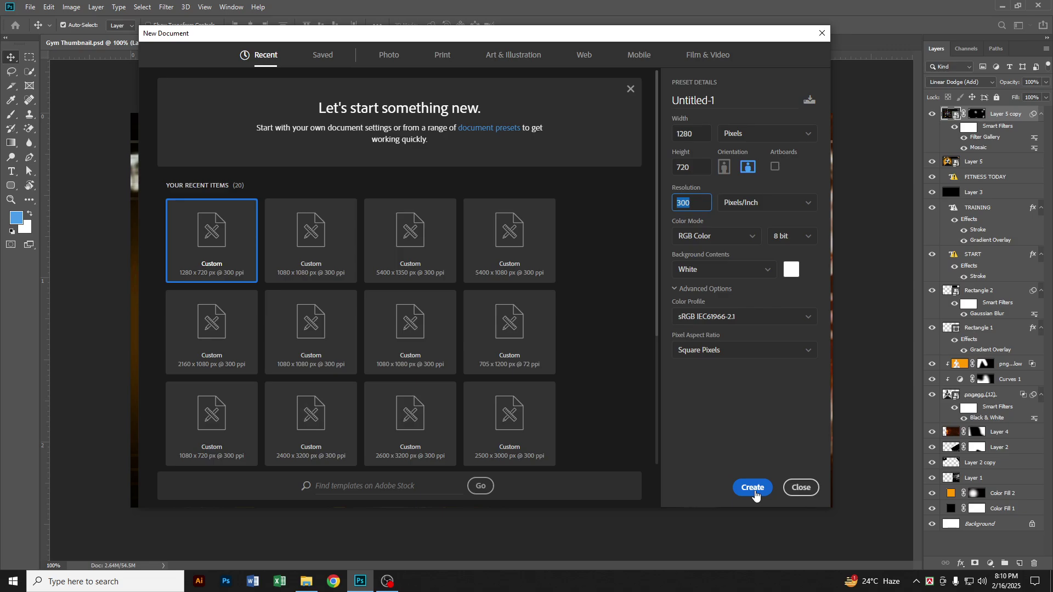
{"action": "left_click", "coordinate": [755, 495]}
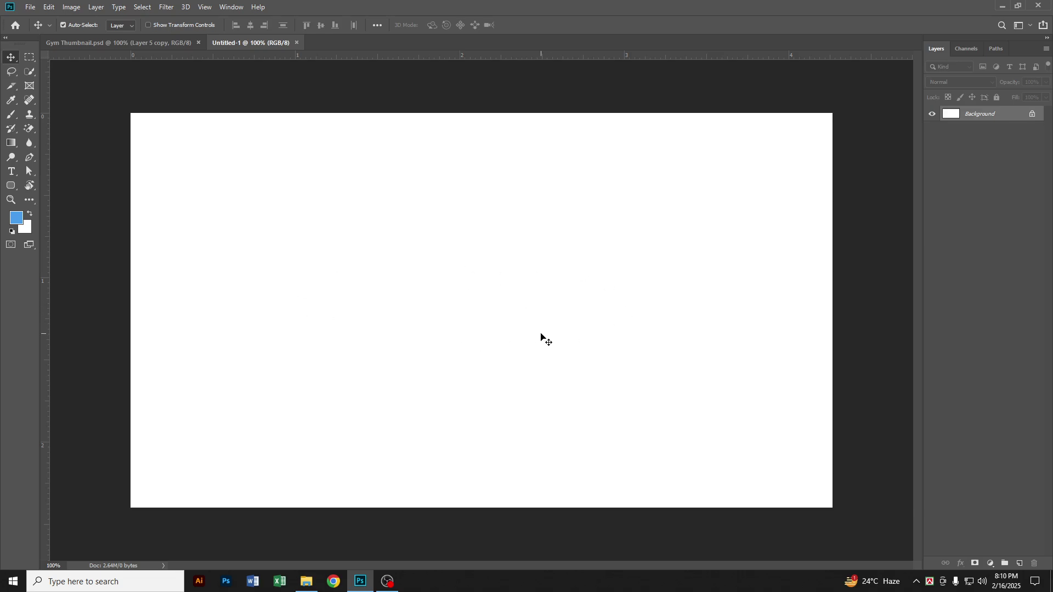
Add a black Solid Color fill layer above the Background layer
{"action": "left_click", "coordinate": [989, 565]}
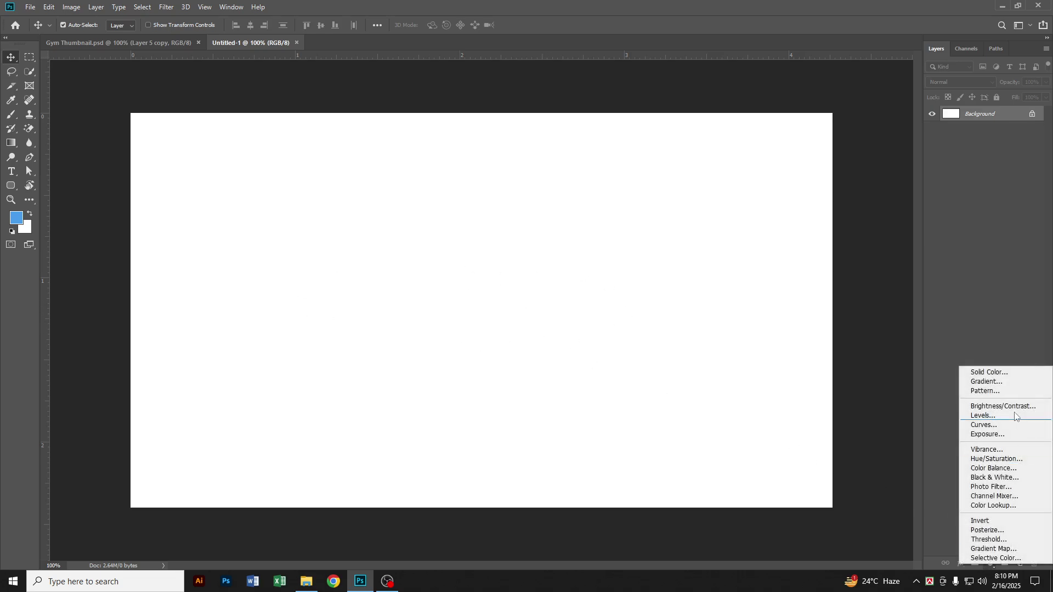
{"action": "left_click", "coordinate": [973, 369]}
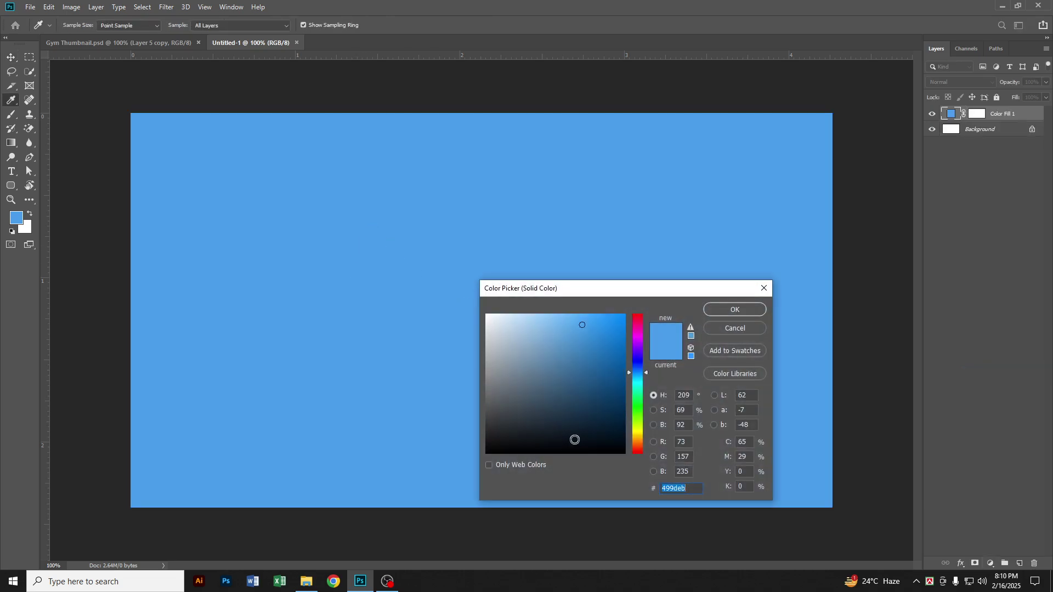
{"action": "left_click", "coordinate": [570, 453]}
{"action": "left_click", "coordinate": [734, 309]}
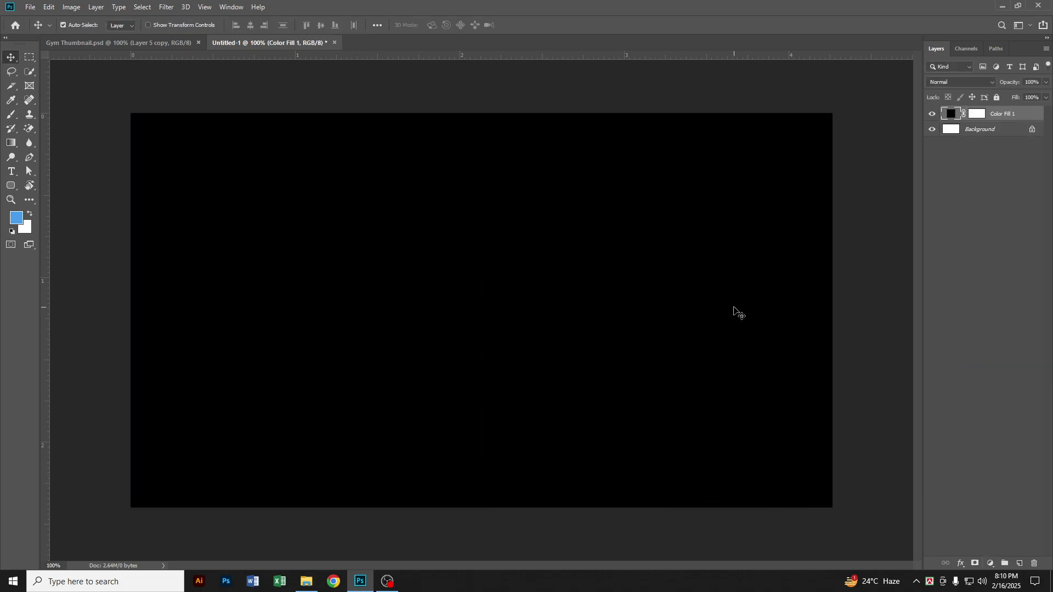
Switch to File Explorer, show the Gym 2 folder with extra large icons and select the pngegg (12) (1) image
{"action": "left_click", "coordinate": [306, 581]}
{"action": "right_click", "coordinate": [442, 207]}
{"action": "mouse_move", "coordinate": [458, 217]}
{"action": "left_click", "coordinate": [596, 215]}
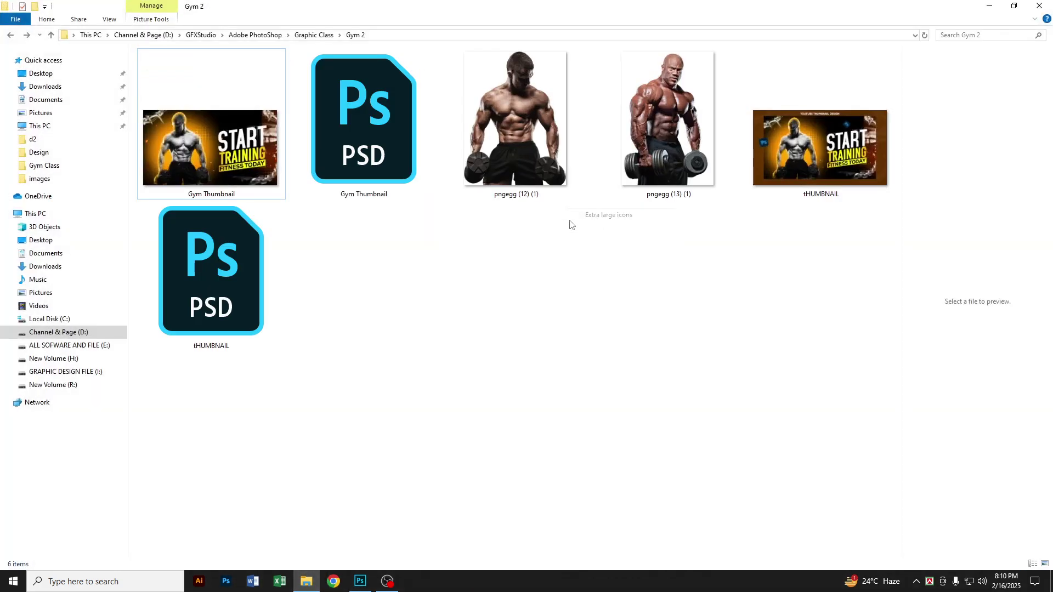
{"action": "left_click", "coordinate": [511, 126]}
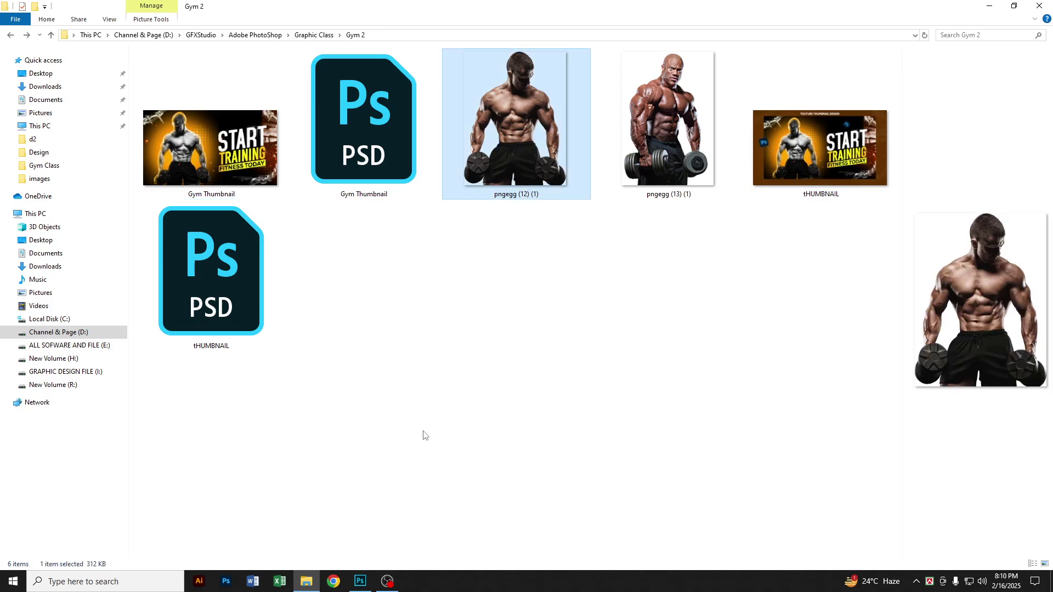
Open Chrome with the GFX Studio profile and search Google for "gym png"
{"action": "left_click", "coordinate": [333, 581]}
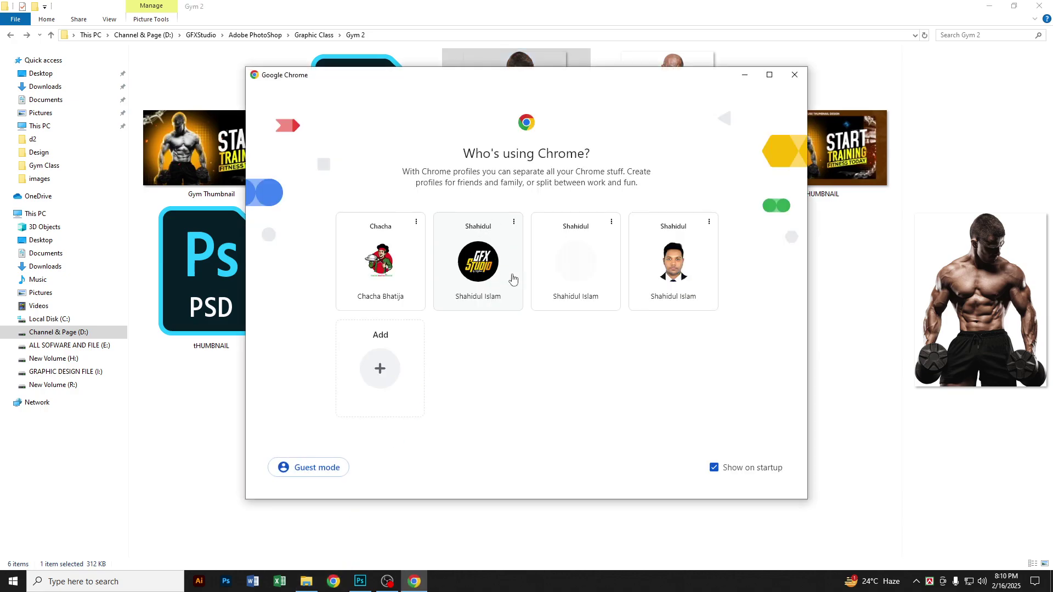
{"action": "left_click", "coordinate": [512, 279]}
{"action": "left_click", "coordinate": [410, 219]}
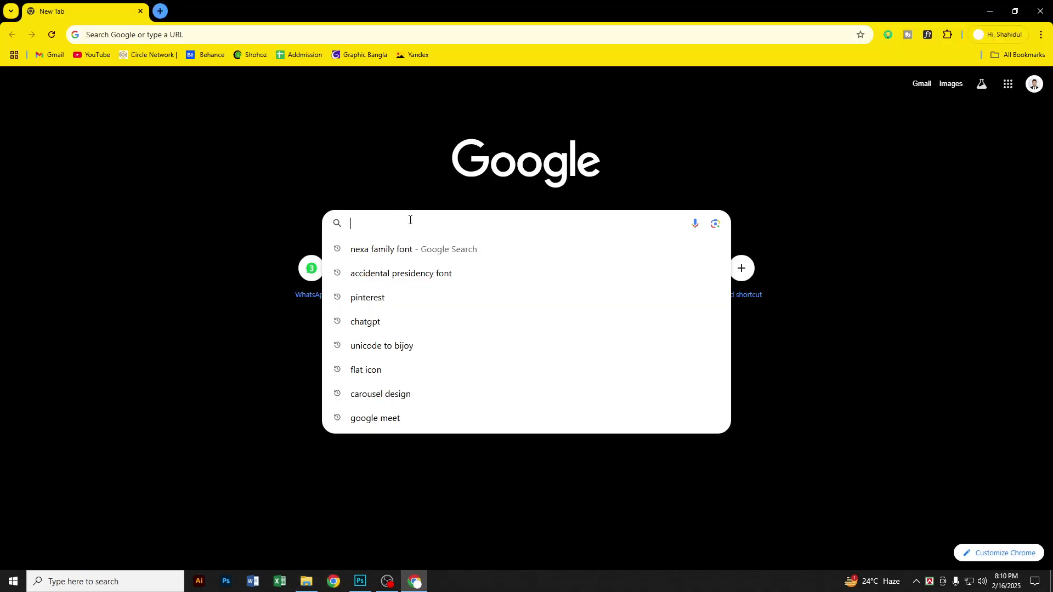
{"action": "type", "text": "pn"}
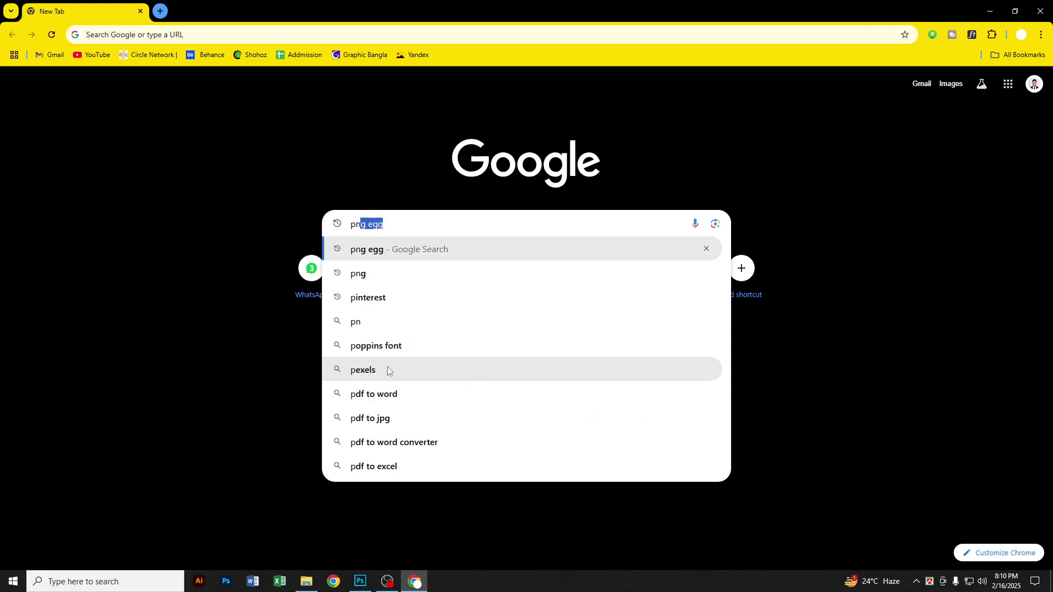
{"action": "type", "text": "g"}
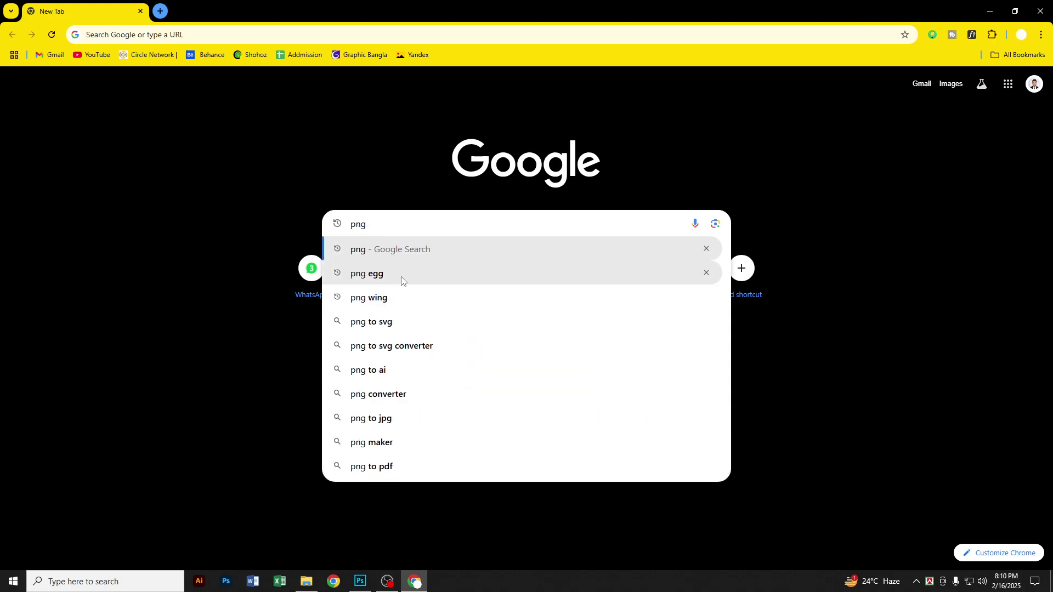
{"action": "key", "text": "BackSpace"}
{"action": "key", "text": "BackSpace"}
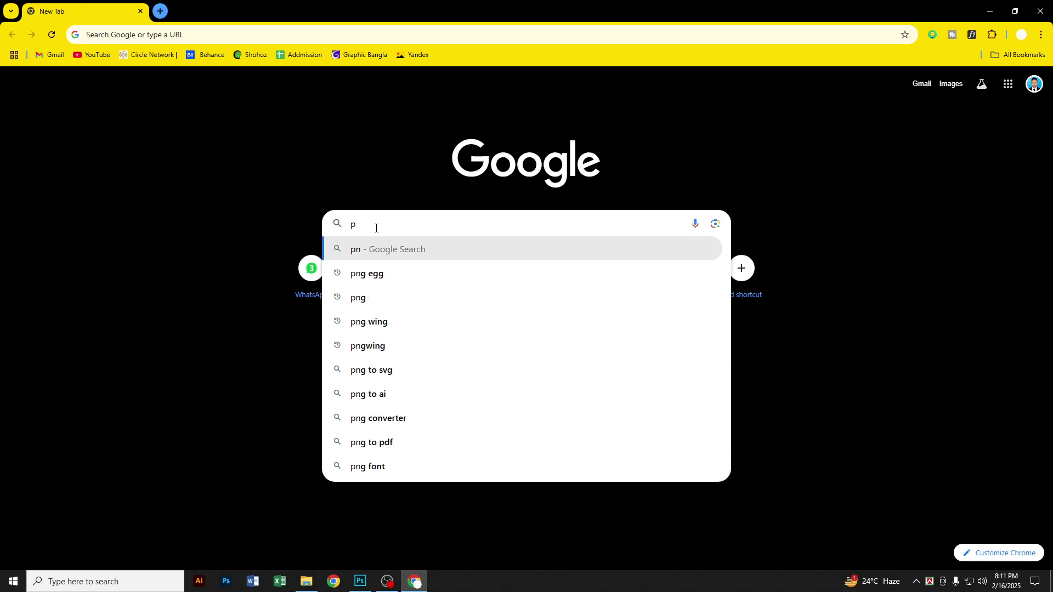
{"action": "type", "text": "gym"}
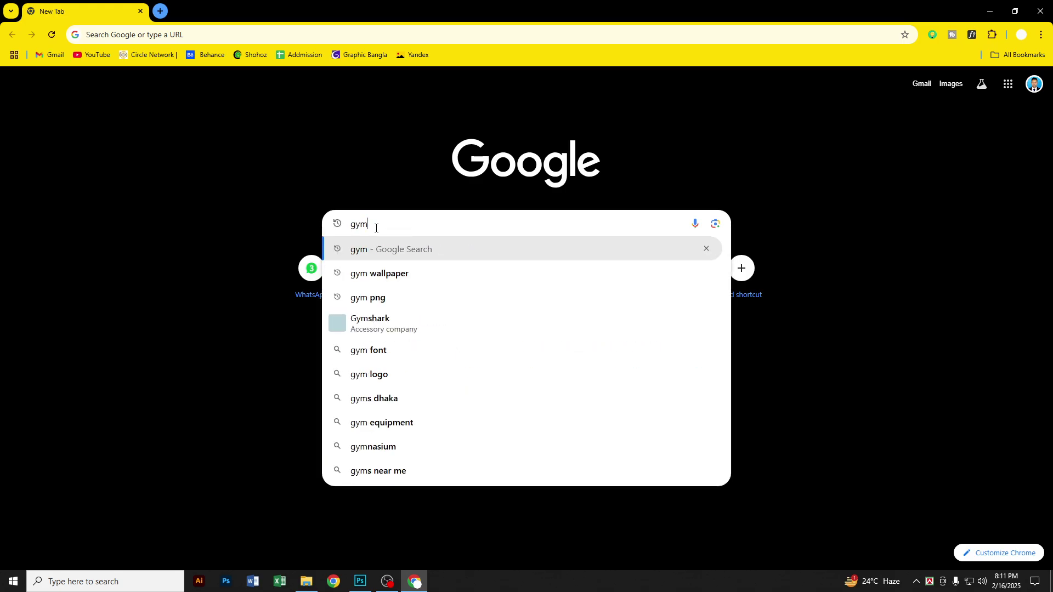
{"action": "left_click", "coordinate": [403, 297]}
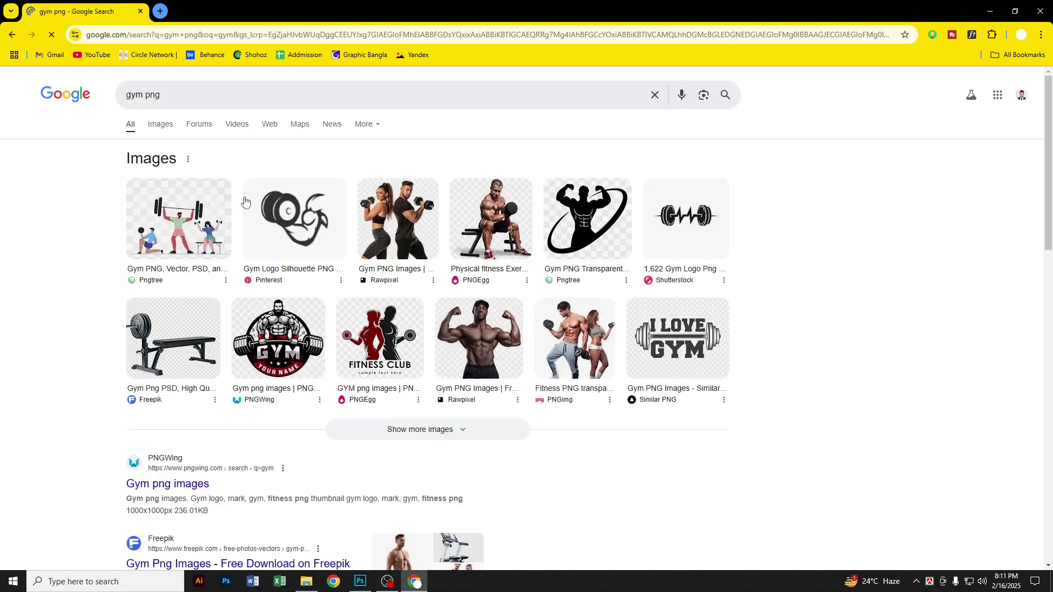
Show the image results and preview the PNGWing picture of the man holding dumbbells, then minimize the browser
{"action": "left_click", "coordinate": [160, 125]}
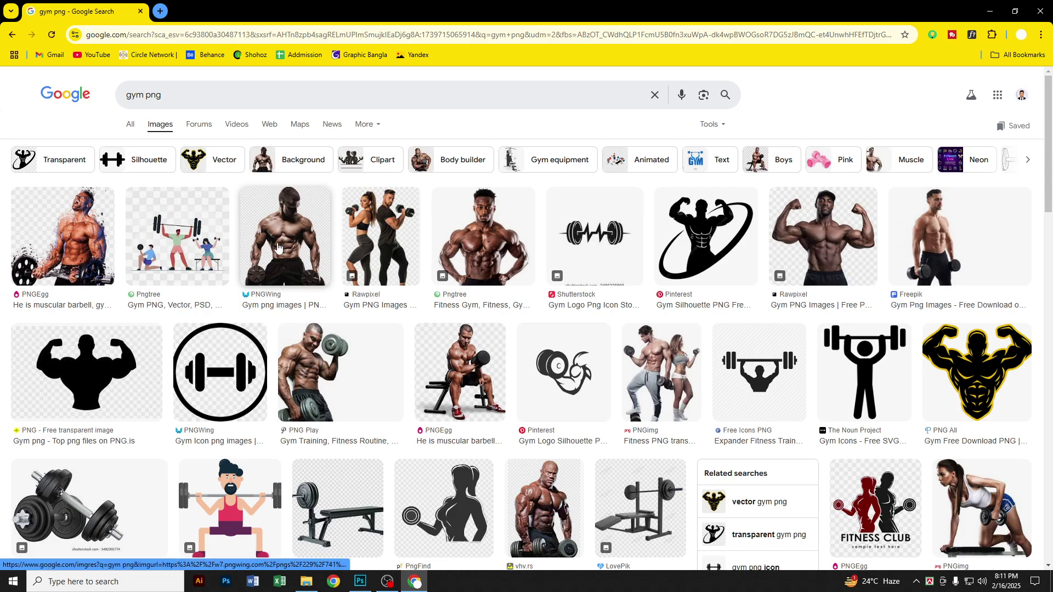
{"action": "left_click", "coordinate": [277, 249]}
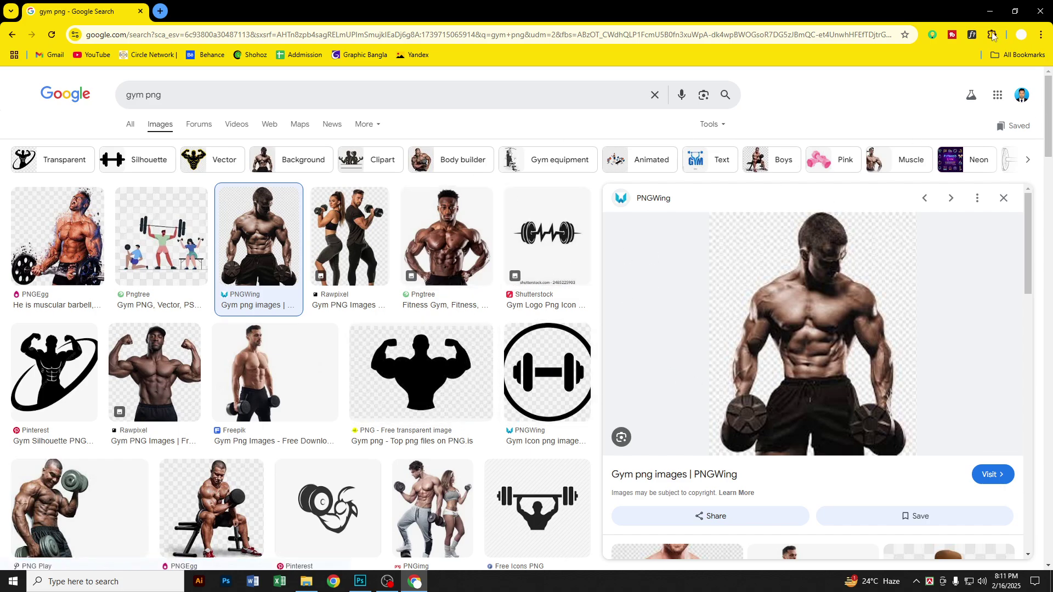
{"action": "left_click", "coordinate": [987, 15]}
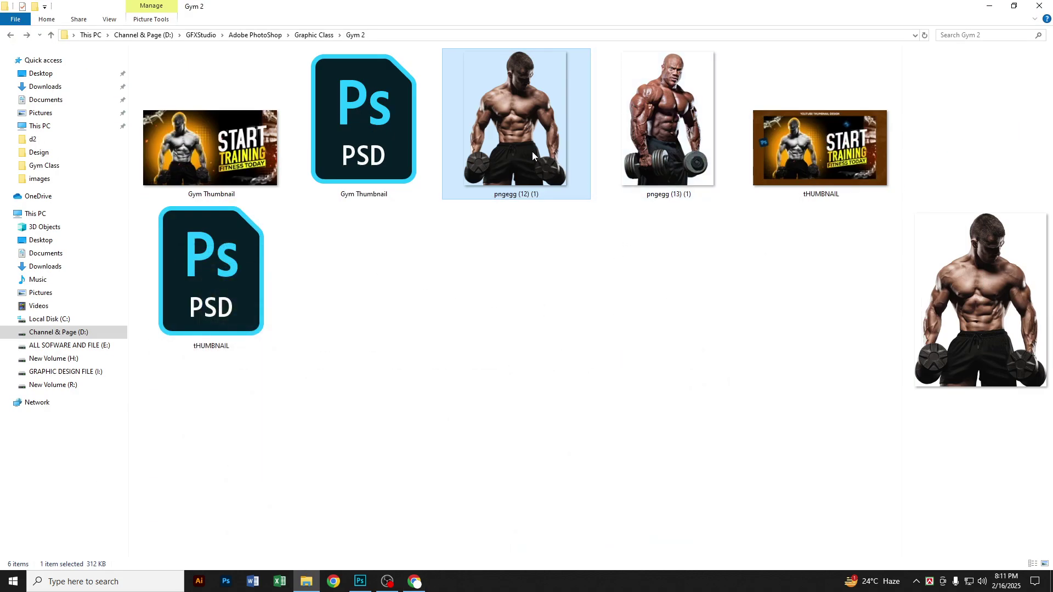
Place pngegg (12) (1) into the new Photoshop document, flipped horizontally and positioned on the left half of the canvas
{"action": "left_click_drag", "start_coordinate": [513, 119], "coordinate": [376, 324]}
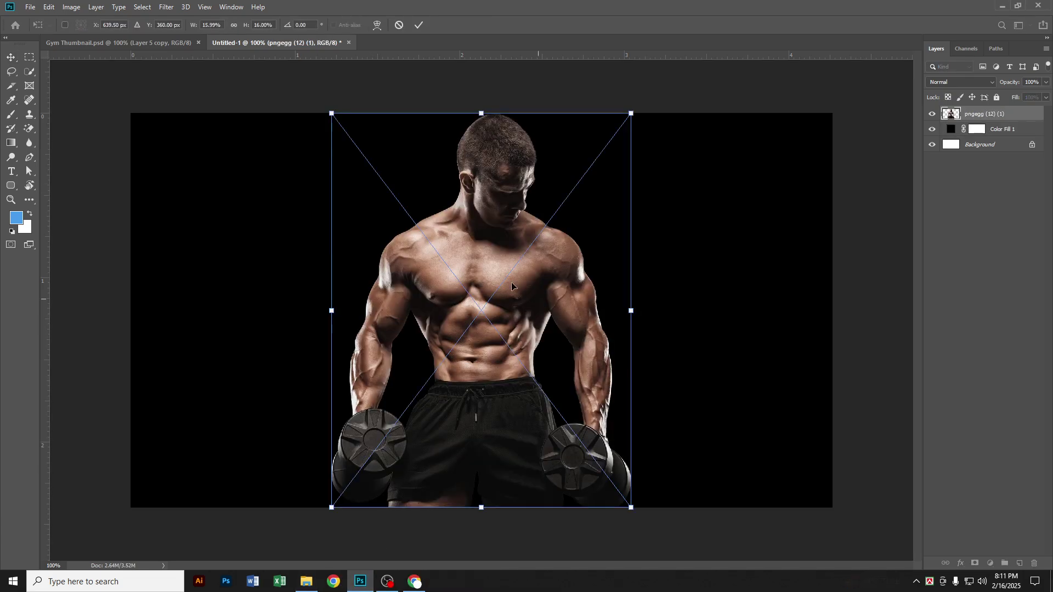
{"action": "right_click", "coordinate": [498, 234]}
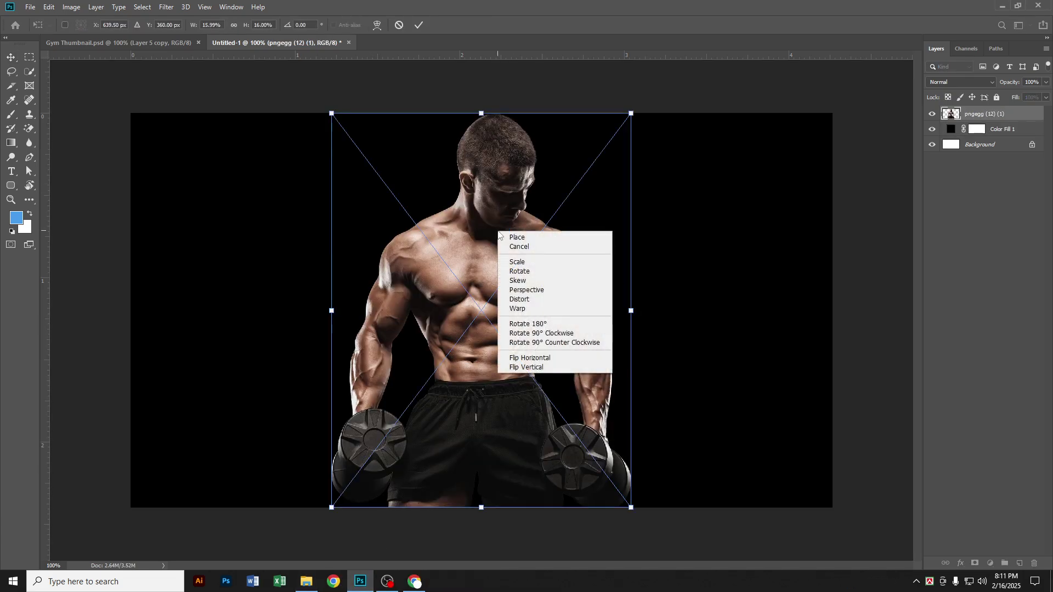
{"action": "left_click", "coordinate": [540, 358]}
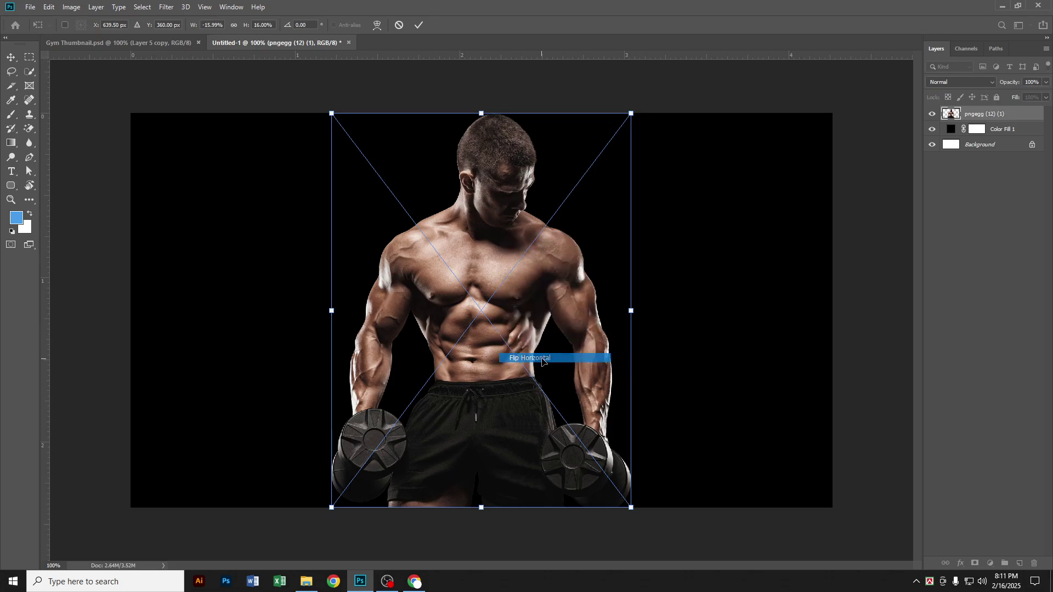
{"action": "left_click_drag", "start_coordinate": [474, 284], "coordinate": [329, 298]}
{"action": "key", "text": "Return"}
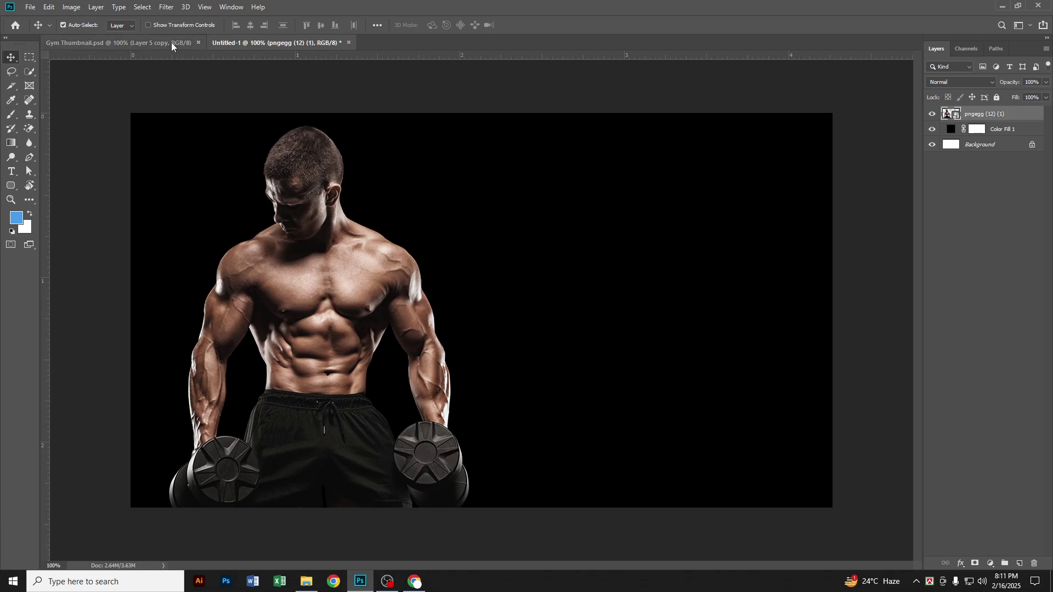
Apply a Black & White adjustment to the bodybuilder layer with Reds -53 and Yellows 109, lowering Cyans and raising Magentas
{"action": "left_click", "coordinate": [77, 9]}
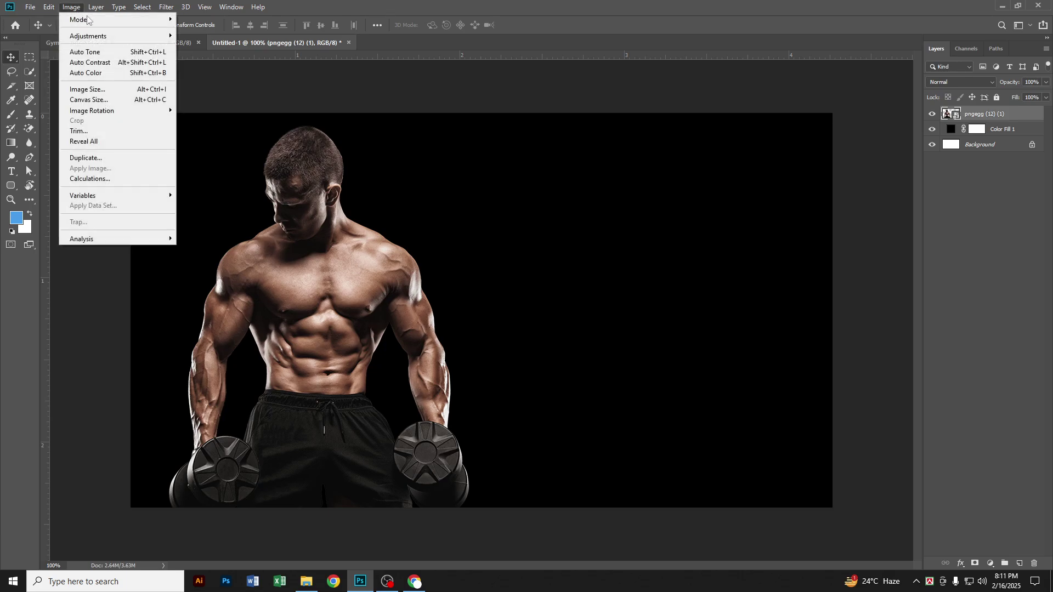
{"action": "mouse_move", "coordinate": [123, 39]}
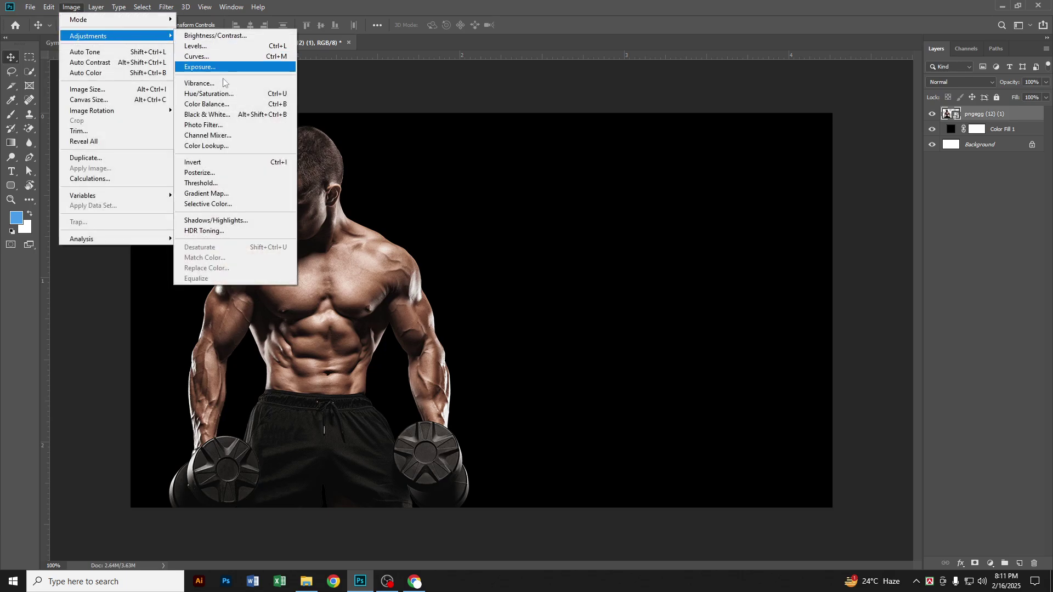
{"action": "left_click", "coordinate": [237, 115]}
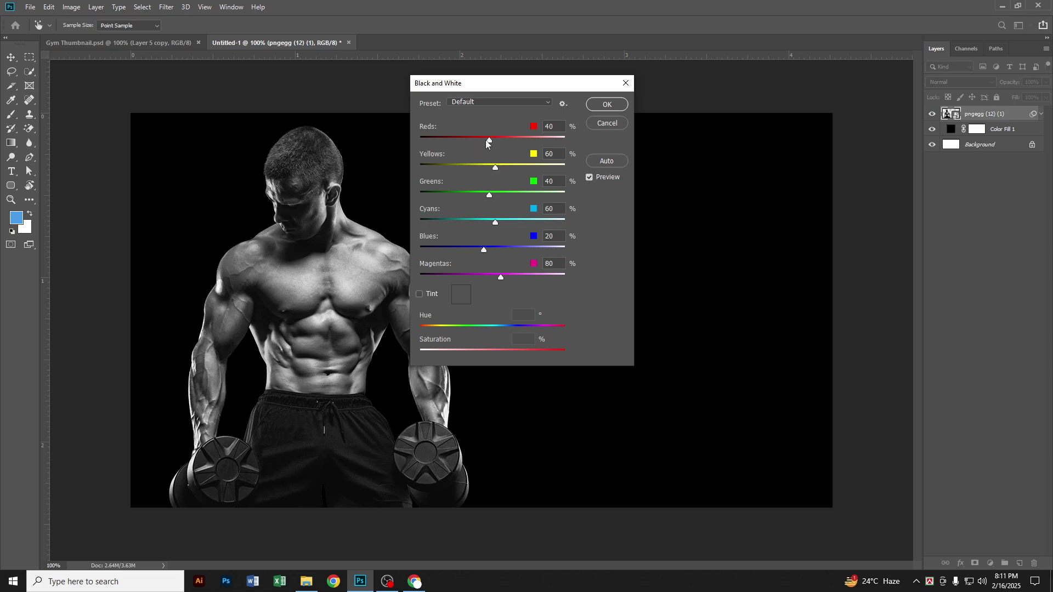
{"action": "left_click_drag", "start_coordinate": [487, 142], "coordinate": [462, 142]}
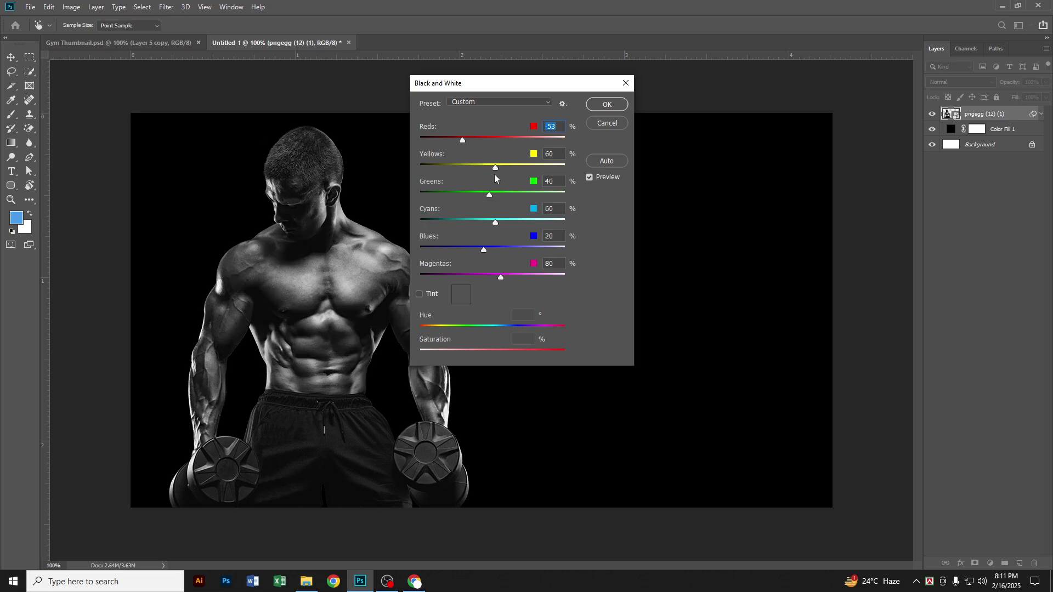
{"action": "left_click_drag", "start_coordinate": [495, 168], "coordinate": [511, 170]}
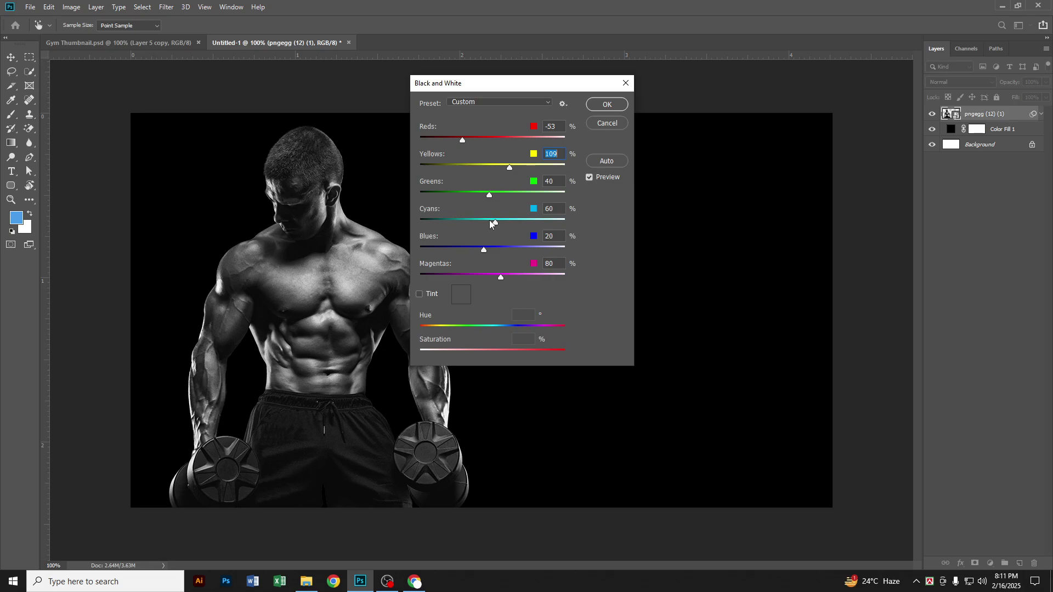
{"action": "left_click_drag", "start_coordinate": [504, 224], "coordinate": [471, 222]}
{"action": "left_click_drag", "start_coordinate": [501, 278], "coordinate": [515, 279]}
{"action": "left_click", "coordinate": [607, 104]}
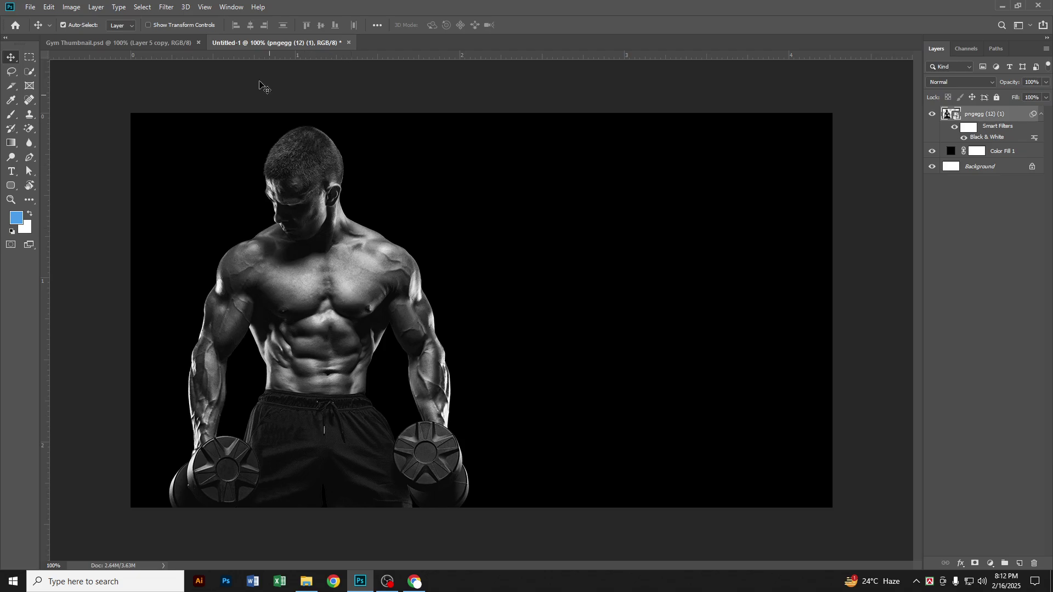
Apply the Camera Raw Filter to the bodybuilder layer with Contrast +8, Highlights +23 and Clarity +14
{"action": "left_click", "coordinate": [166, 6]}
{"action": "left_click", "coordinate": [189, 73]}
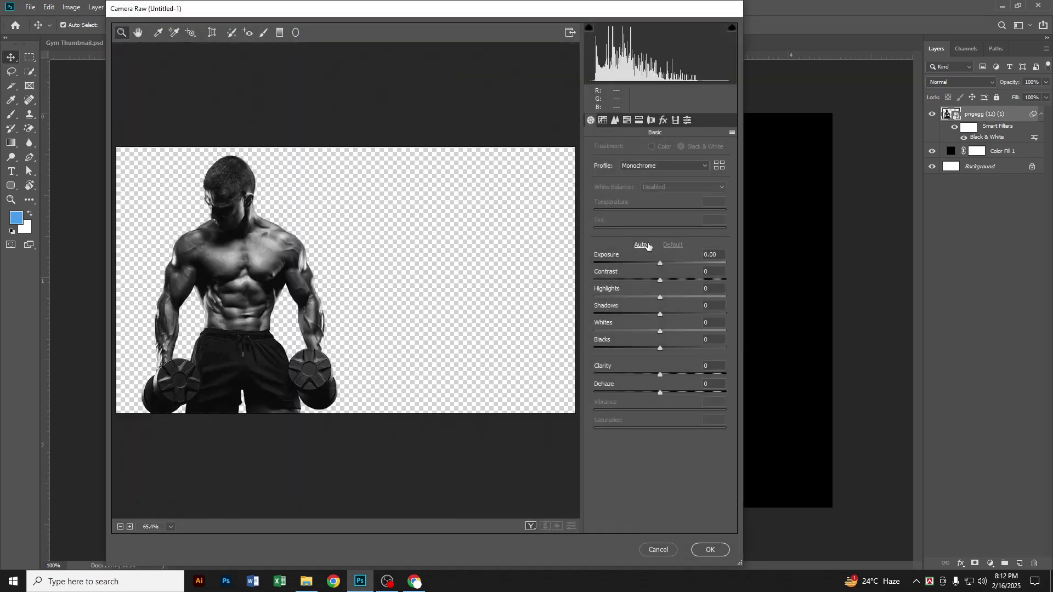
{"action": "left_click_drag", "start_coordinate": [659, 296], "coordinate": [675, 297]}
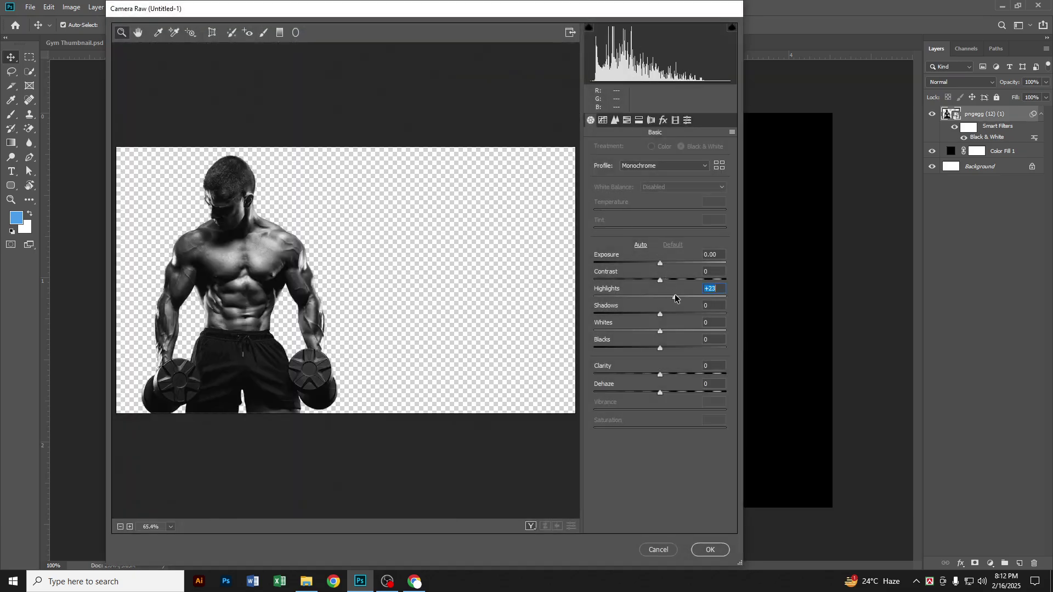
{"action": "left_click", "coordinate": [666, 281]}
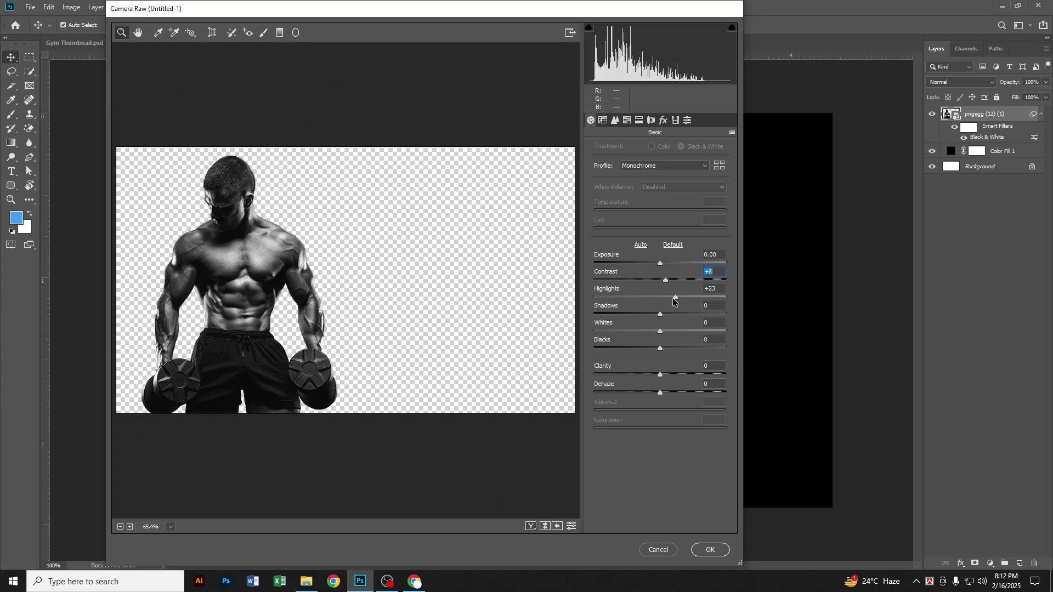
{"action": "left_click_drag", "start_coordinate": [661, 376], "coordinate": [669, 376]}
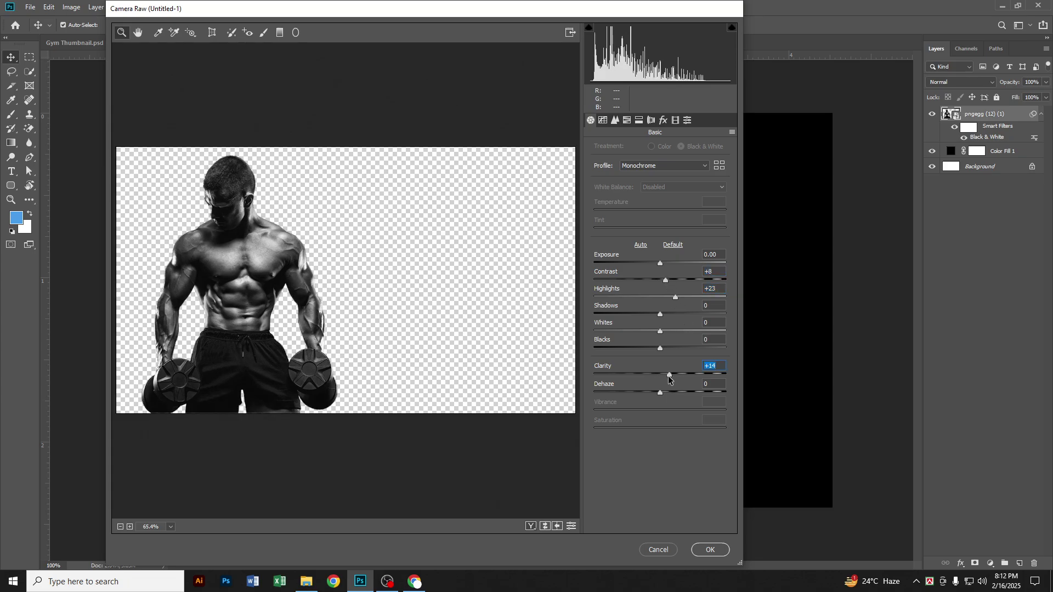
{"action": "left_click", "coordinate": [708, 550]}
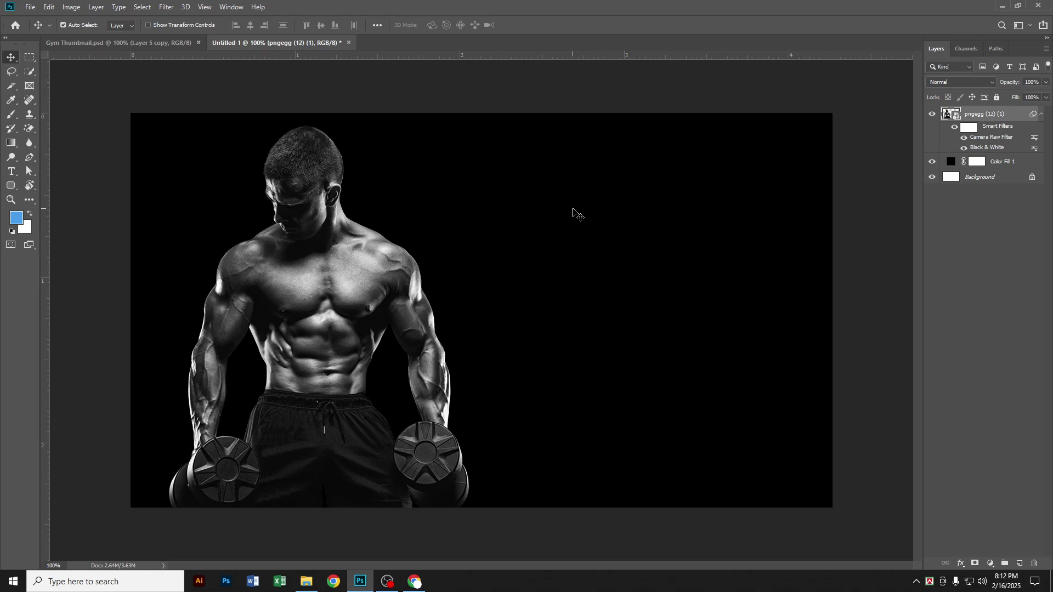
Start a text layer on the empty black area beside the bodybuilder and set its text colour to white (ffffff)
{"action": "left_click", "coordinate": [10, 173]}
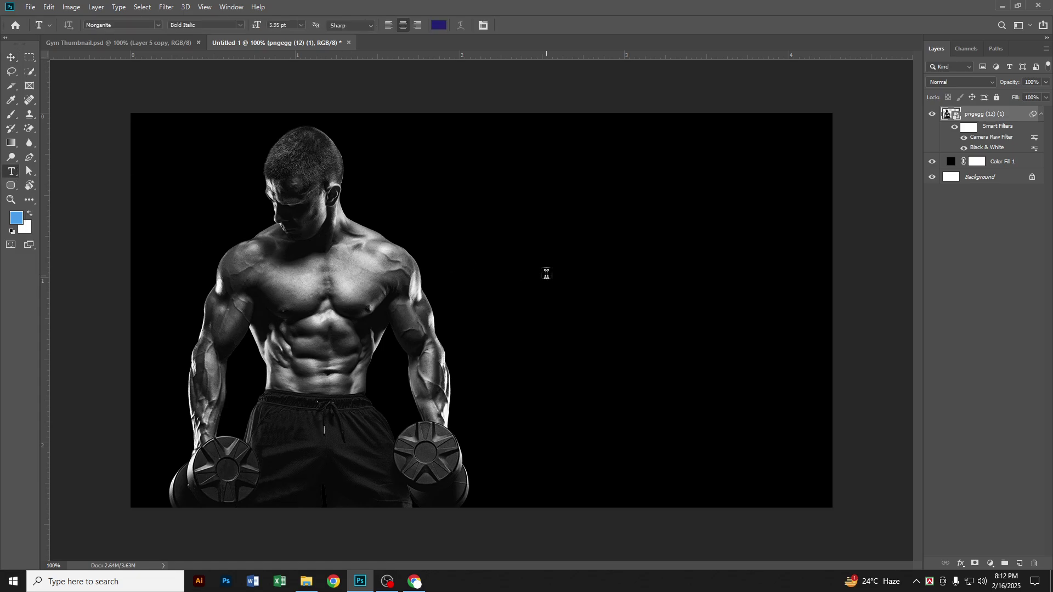
{"action": "left_click", "coordinate": [545, 241]}
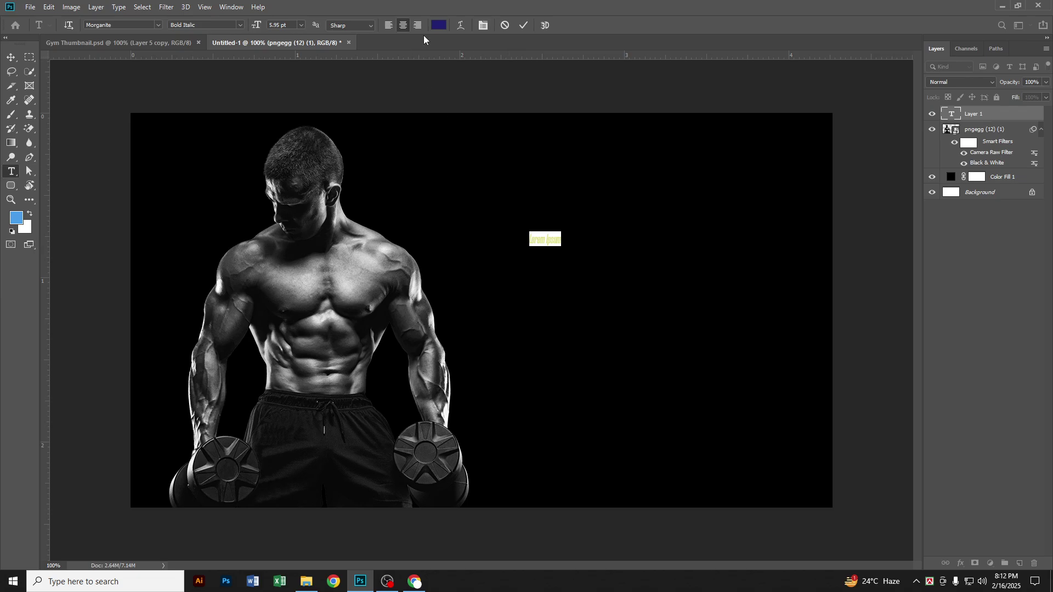
{"action": "left_click", "coordinate": [438, 25]}
{"action": "type", "text": "ffffff"}
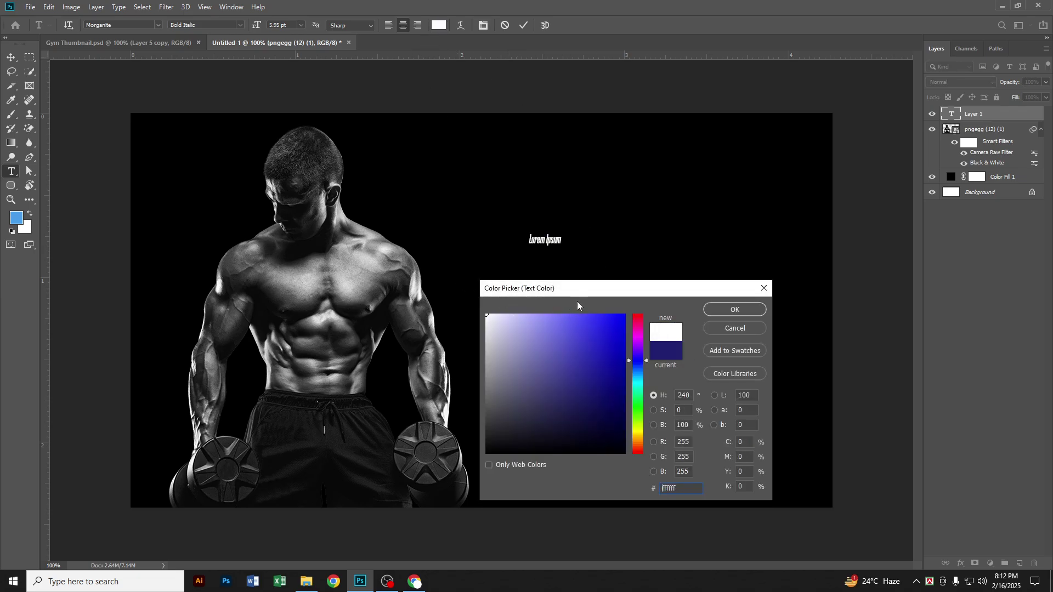
{"action": "left_click", "coordinate": [735, 310]}
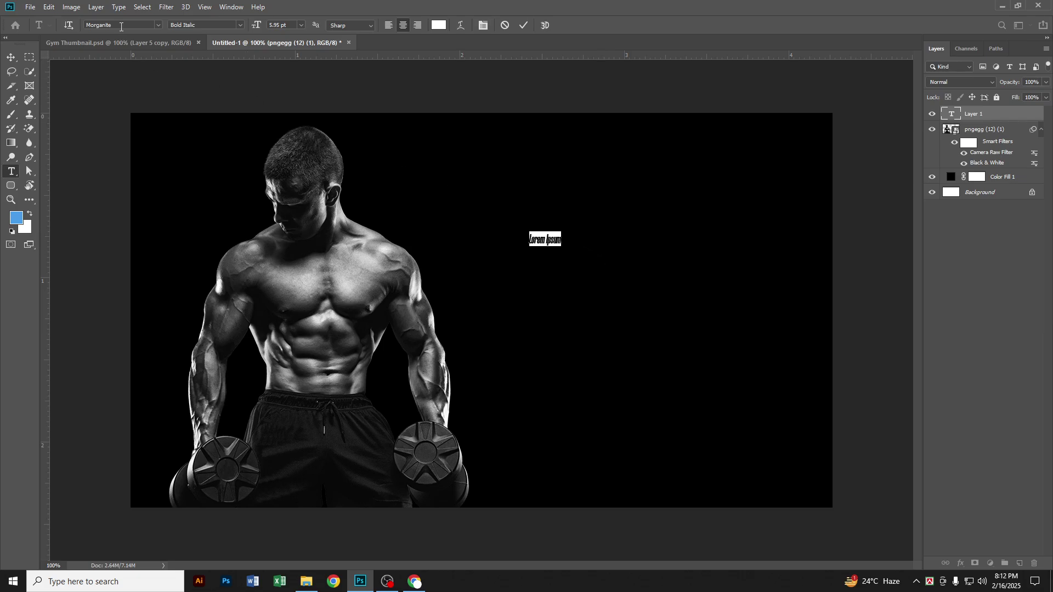
Set the new text's font to Accidental Presidency
{"action": "left_click", "coordinate": [121, 26]}
{"action": "type", "text": "m"}
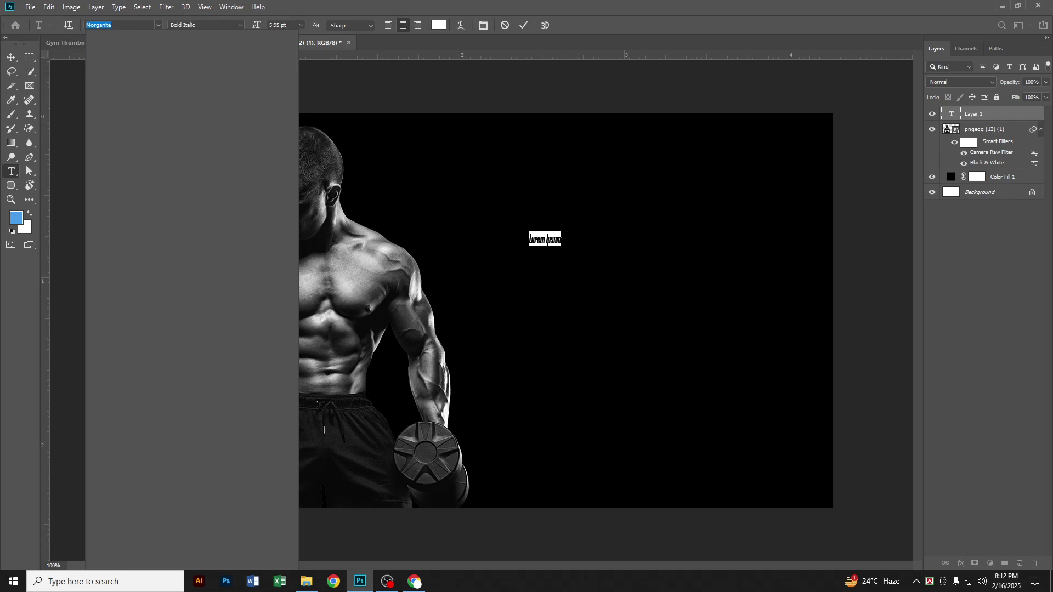
{"action": "type", "text": "acc"}
{"action": "left_click", "coordinate": [156, 59]}
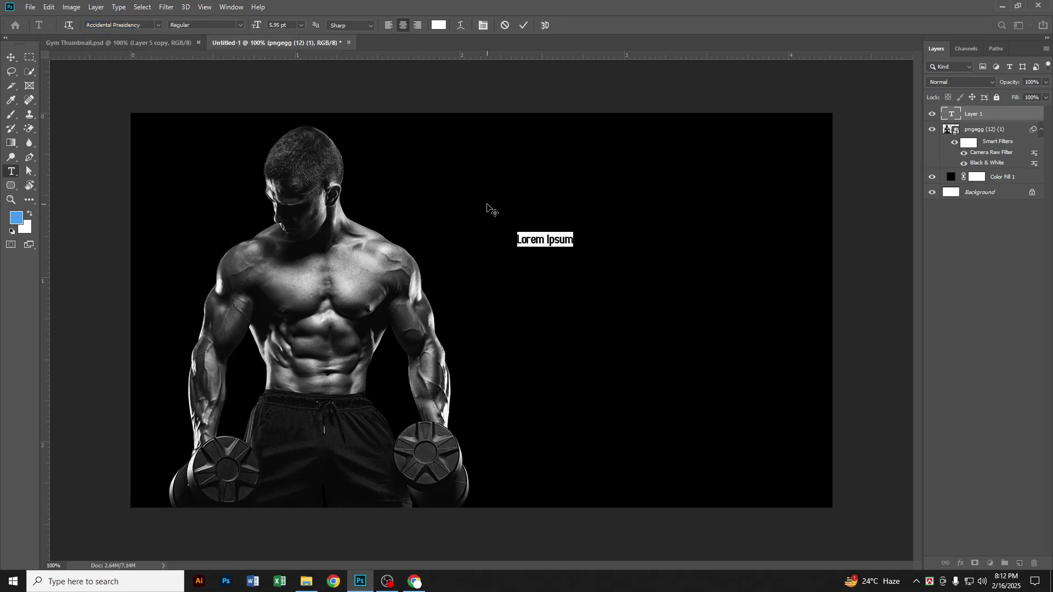
Set the text size to 36.95 pt and replace the placeholder with START, with the character settings shown beside the canvas
{"action": "key", "text": "ctrl+t"}
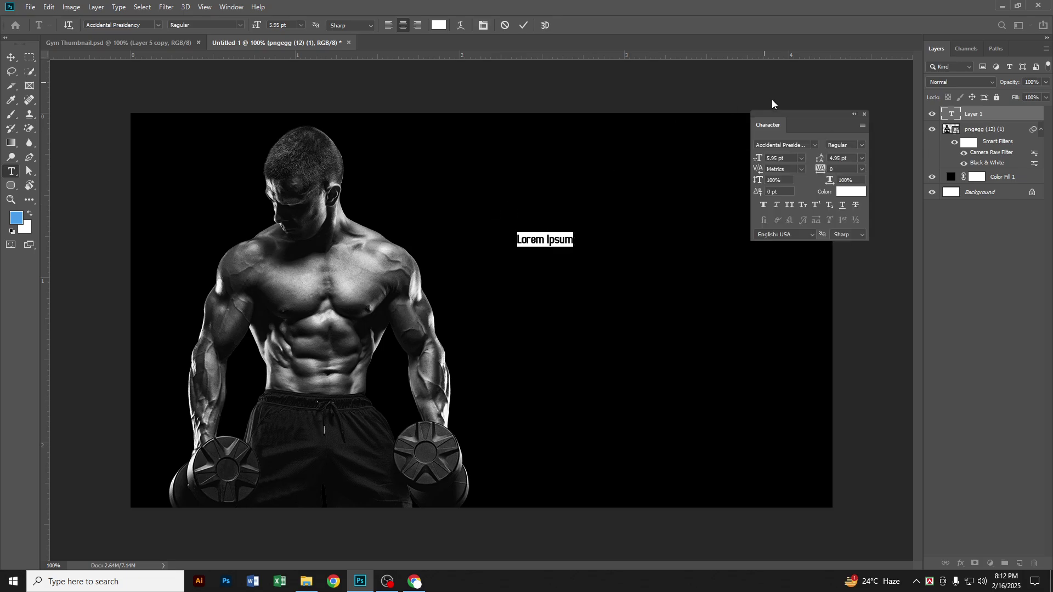
{"action": "left_click_drag", "start_coordinate": [800, 122], "coordinate": [899, 255]}
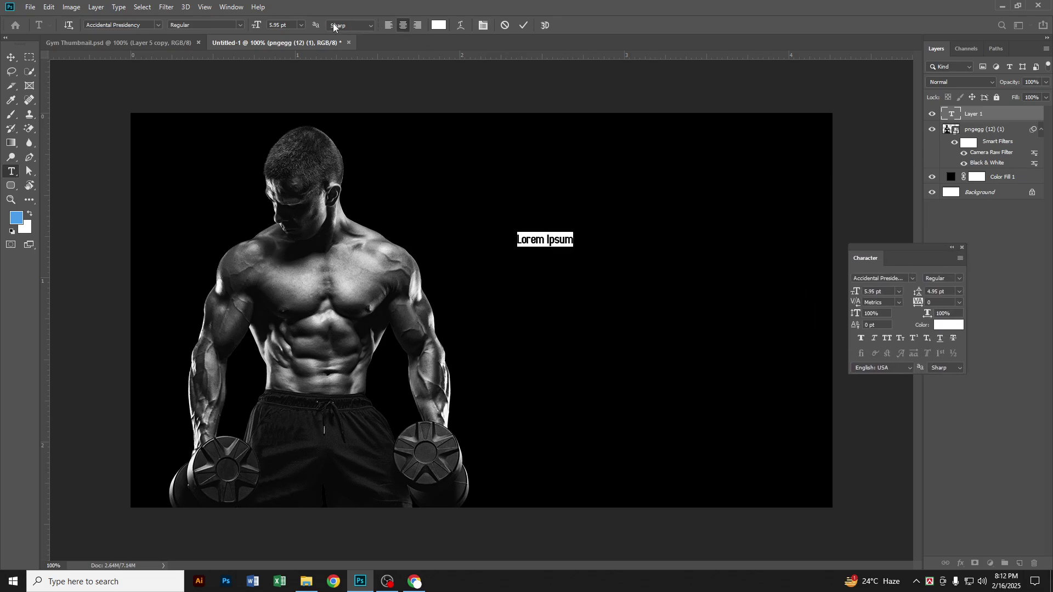
{"action": "left_click_drag", "start_coordinate": [262, 29], "coordinate": [275, 33]}
{"action": "key", "text": "Return"}
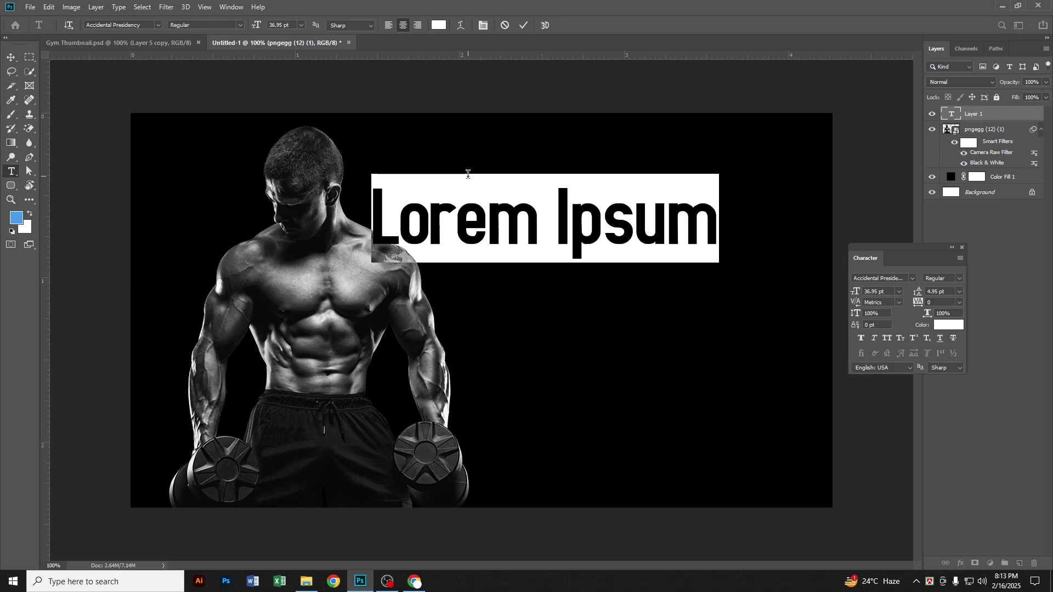
{"action": "type", "text": "ST"}
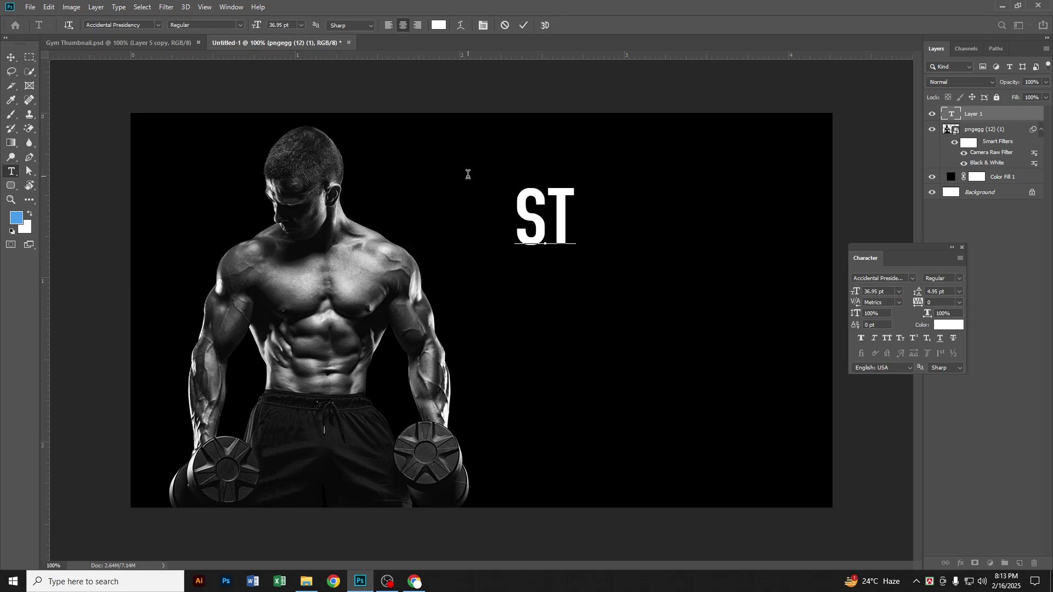
{"action": "type", "text": "ART"}
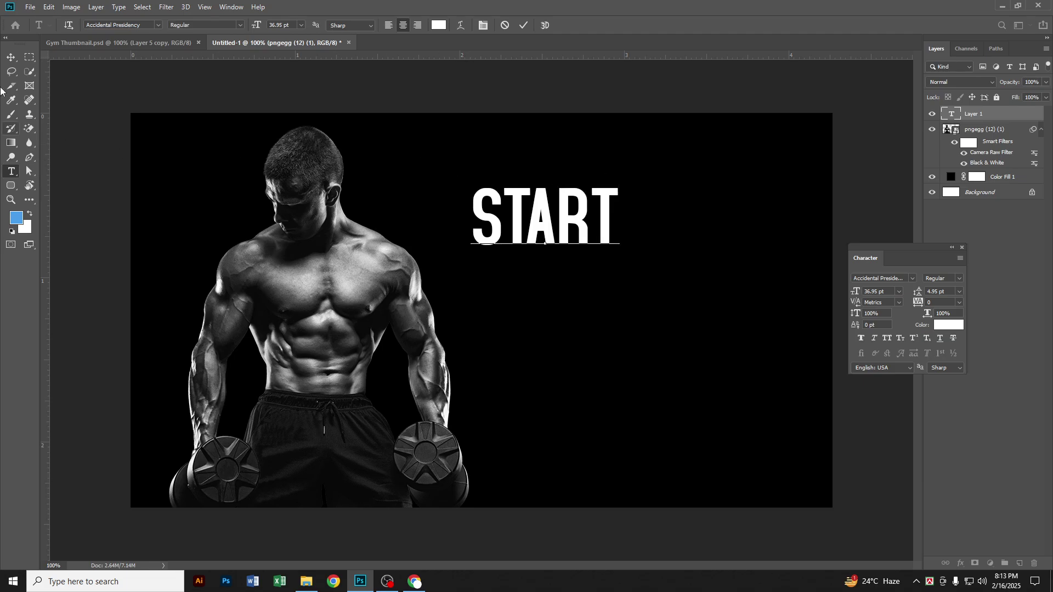
{"action": "left_click", "coordinate": [10, 57]}
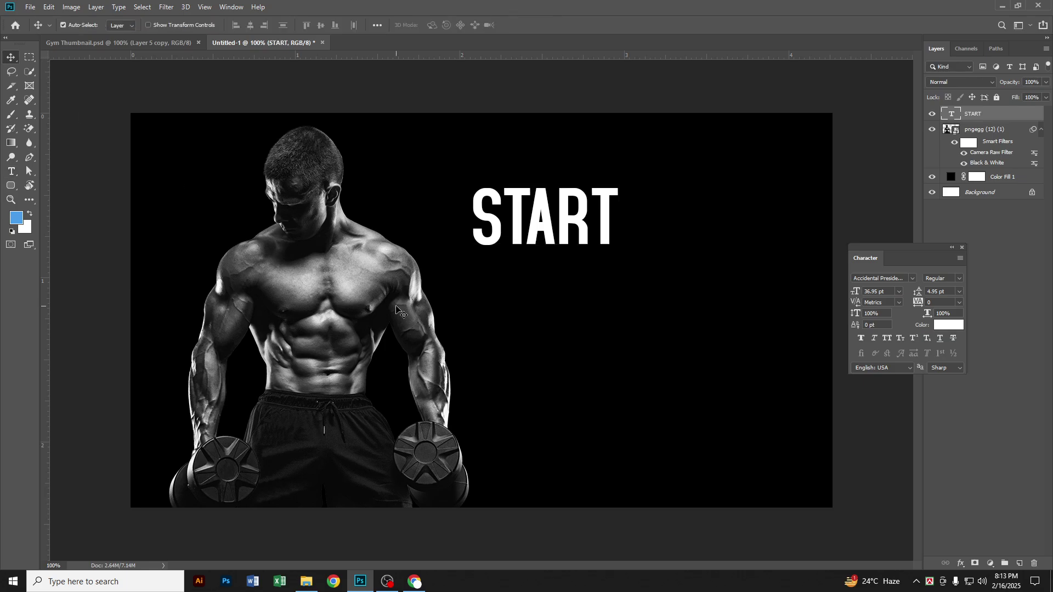
Scale the START text up to about 71.63 pt and place it beside the man's shoulders on the right half of the canvas
{"action": "key", "text": "ctrl+t"}
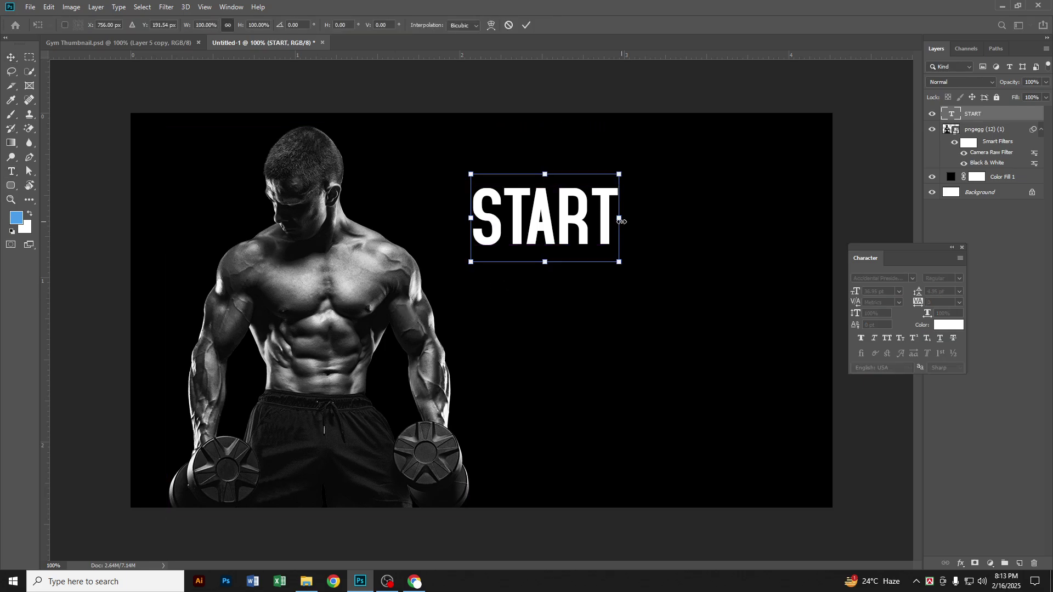
{"action": "left_click_drag", "start_coordinate": [621, 221], "coordinate": [757, 220]}
{"action": "left_click_drag", "start_coordinate": [683, 237], "coordinate": [683, 276]}
{"action": "key", "text": "Return"}
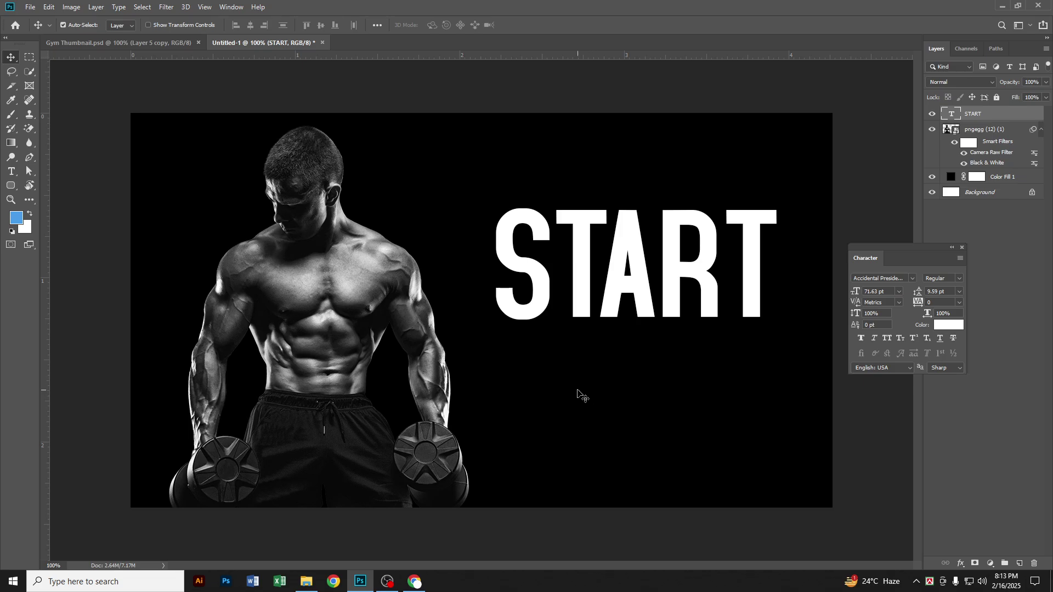
Add a separate TRAINING text layer below START in the Bebas Kai font
{"action": "left_click", "coordinate": [11, 172]}
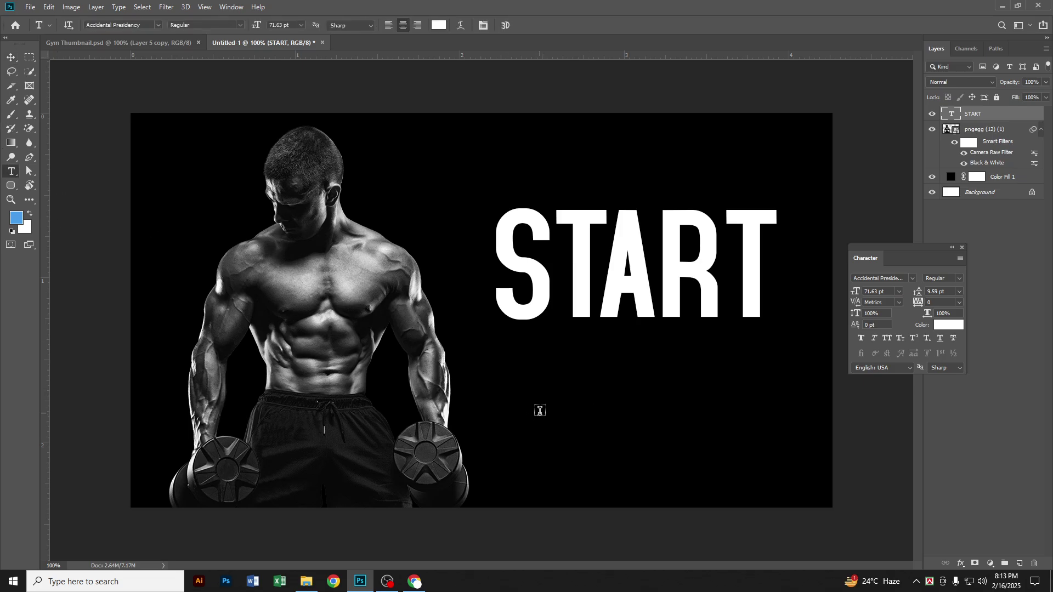
{"action": "left_click", "coordinate": [539, 411]}
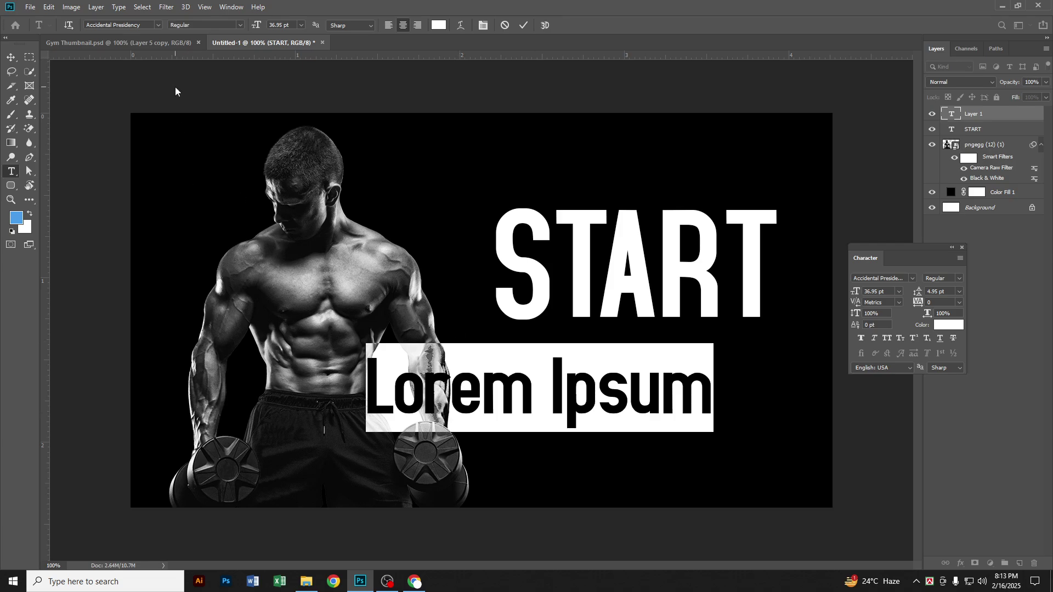
{"action": "left_click", "coordinate": [158, 25]}
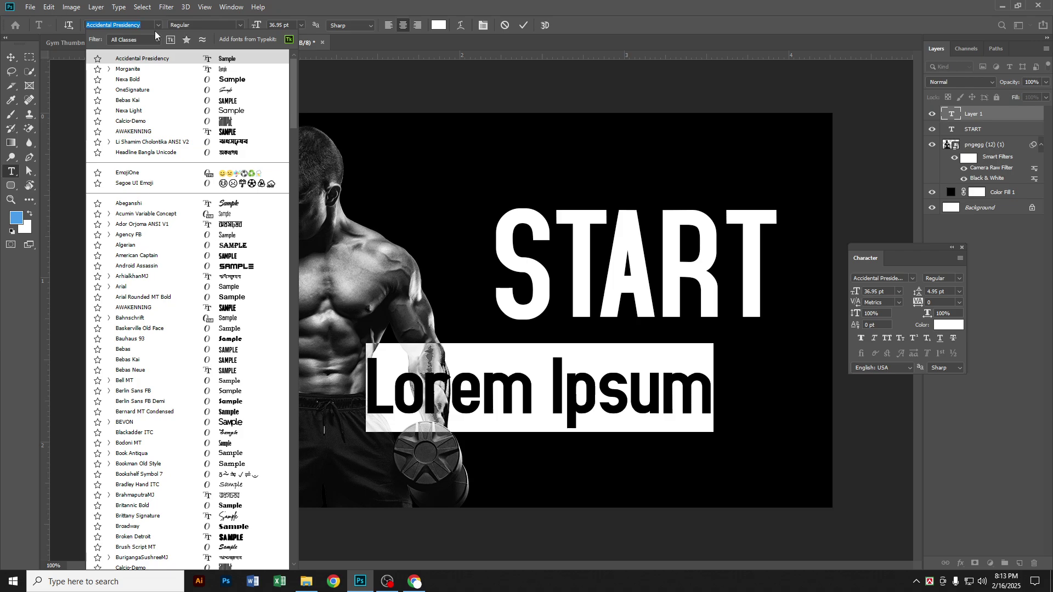
{"action": "left_click", "coordinate": [158, 101]}
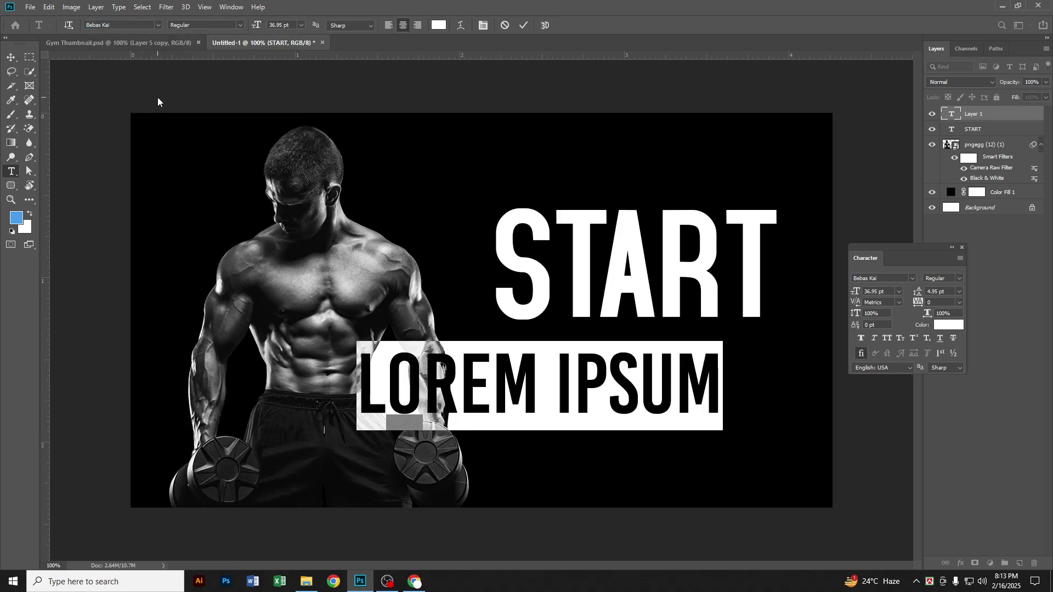
{"action": "type", "text": "TRA"}
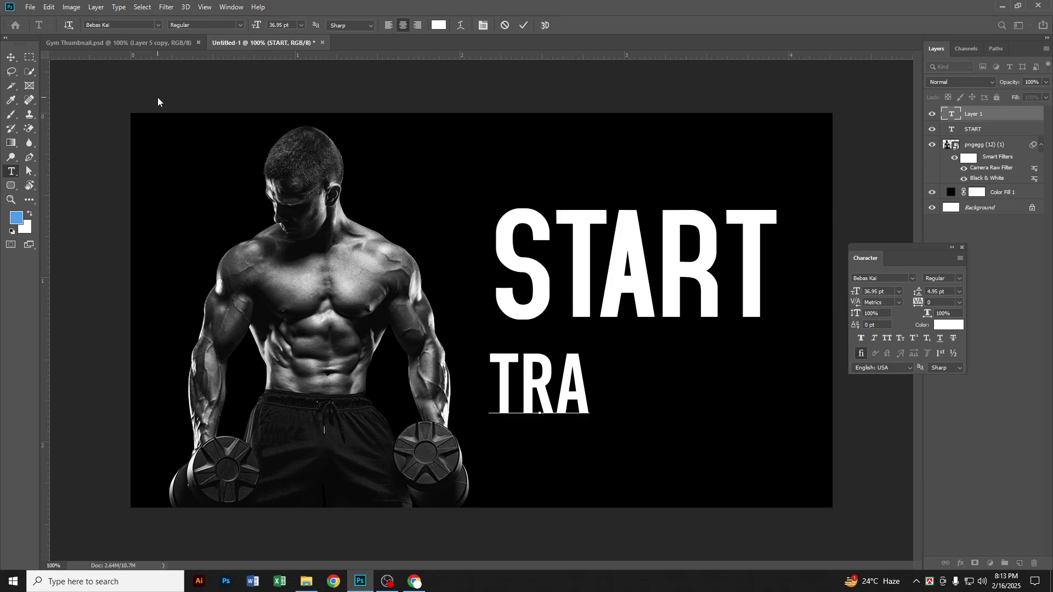
{"action": "type", "text": "INING"}
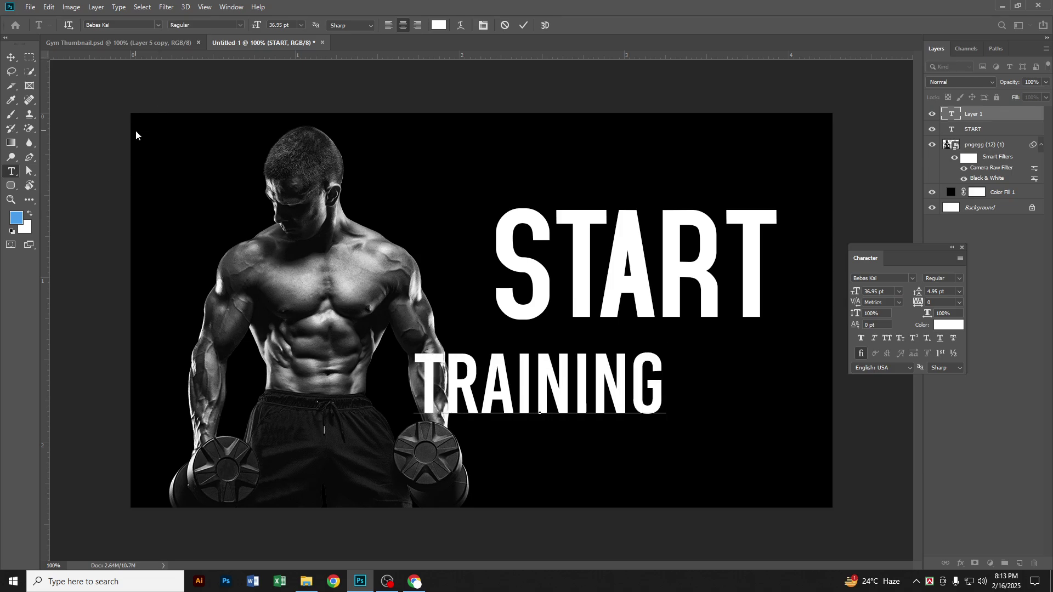
{"action": "left_click", "coordinate": [11, 57]}
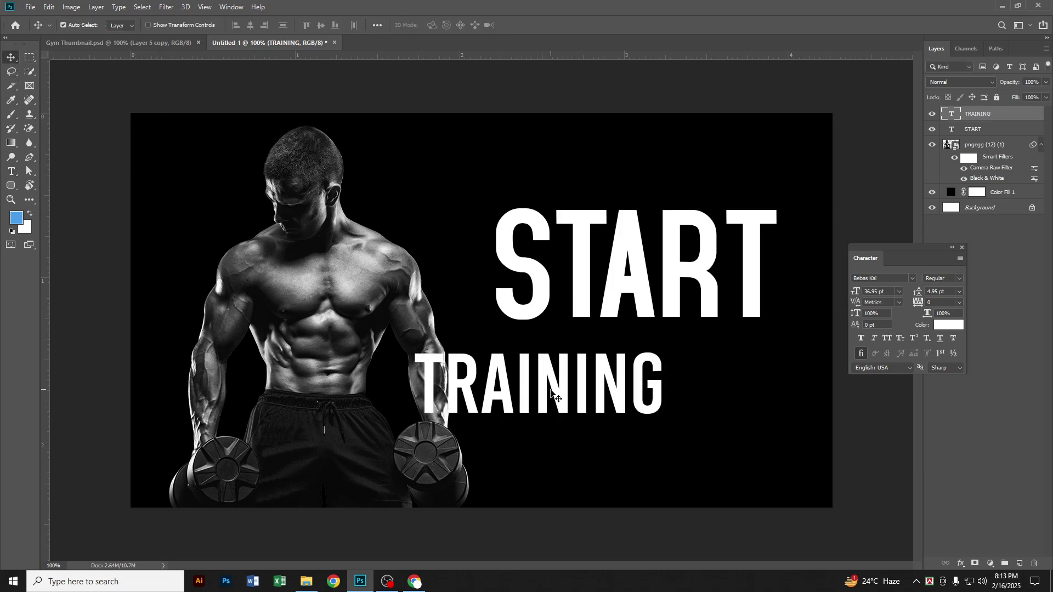
Move TRAINING directly under START, scale it to START's width at about 41.78 pt and nudge it slightly up
{"action": "left_click_drag", "start_coordinate": [561, 387], "coordinate": [632, 368]}
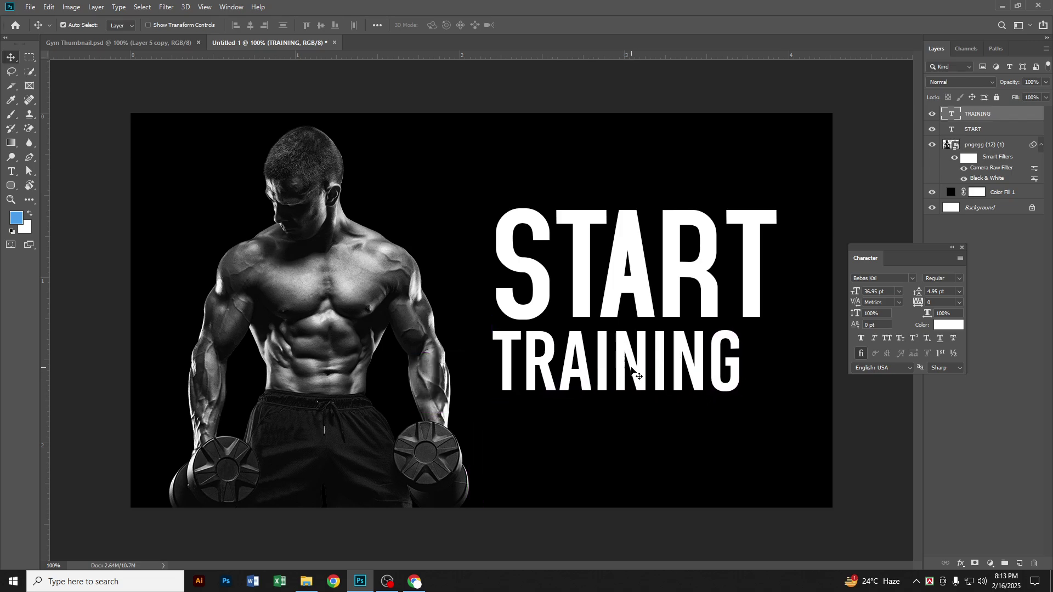
{"action": "key", "text": "ctrl+t"}
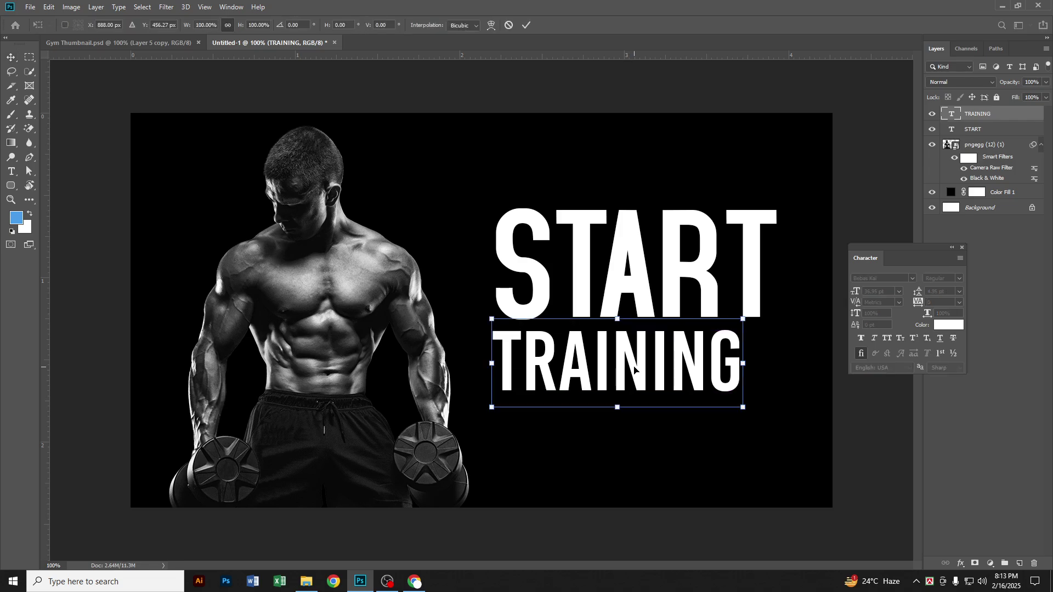
{"action": "left_click_drag", "start_coordinate": [745, 364], "coordinate": [778, 372]}
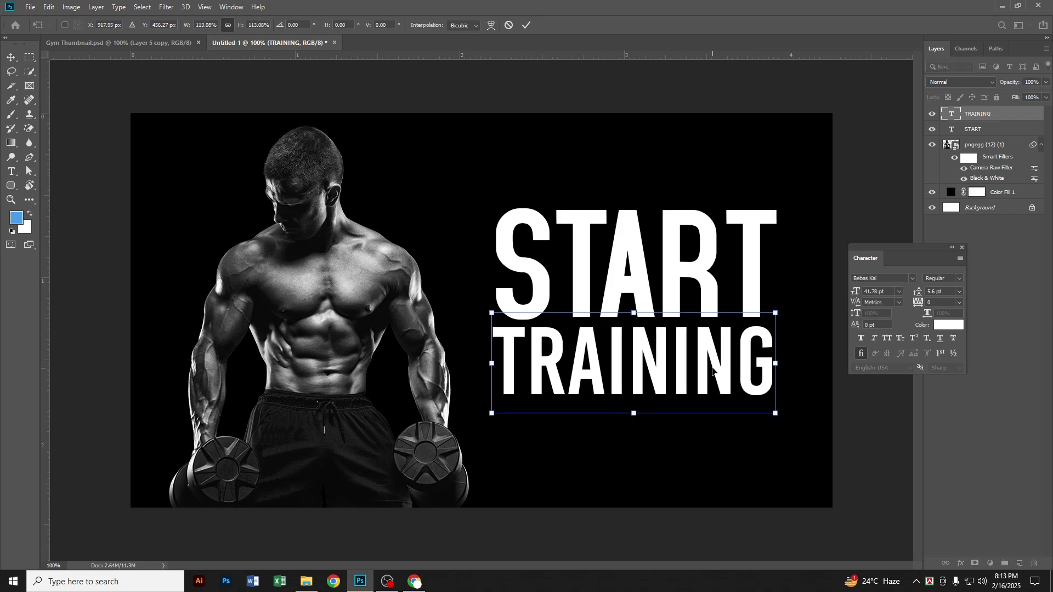
{"action": "key", "text": "Return"}
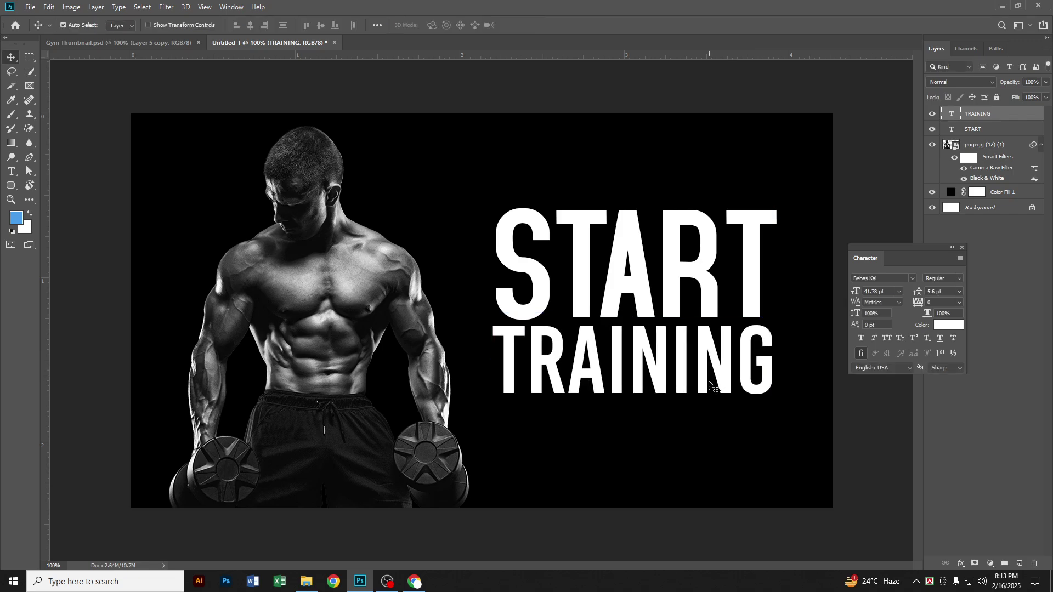
{"action": "key", "text": "Up"}
{"action": "key", "text": "Up"}
{"action": "key", "text": "Up"}
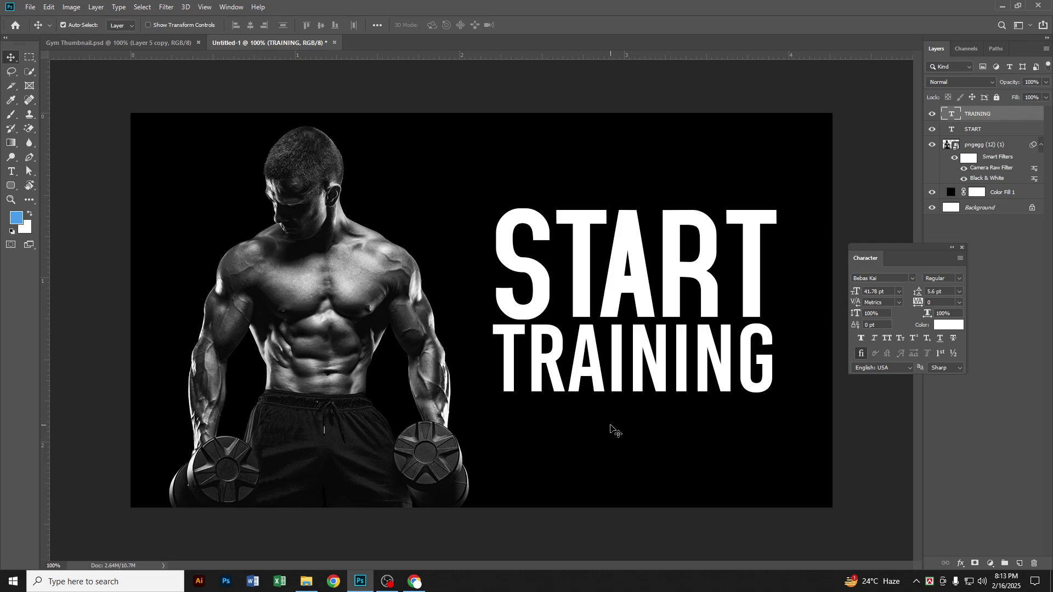
Add a third text layer reading FITNESS TODAY below TRAINING
{"action": "left_click", "coordinate": [15, 173]}
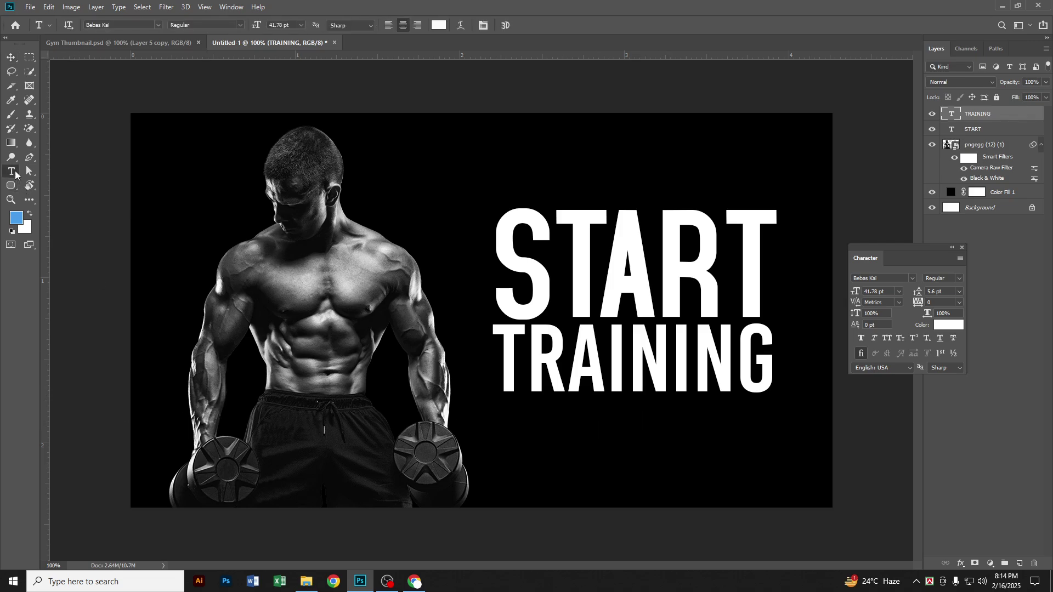
{"action": "left_click", "coordinate": [553, 453]}
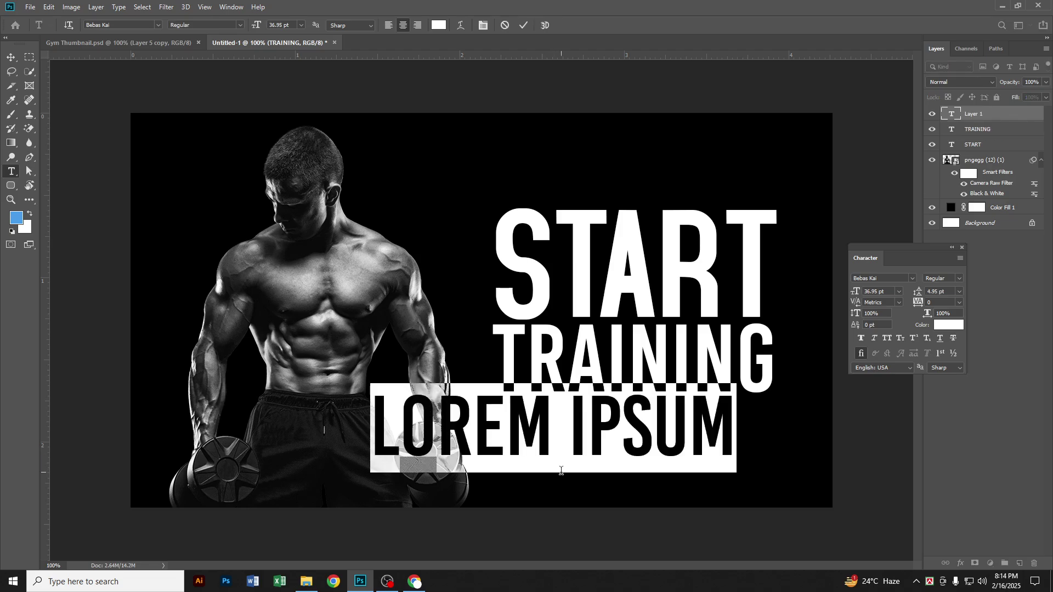
{"action": "type", "text": "F"}
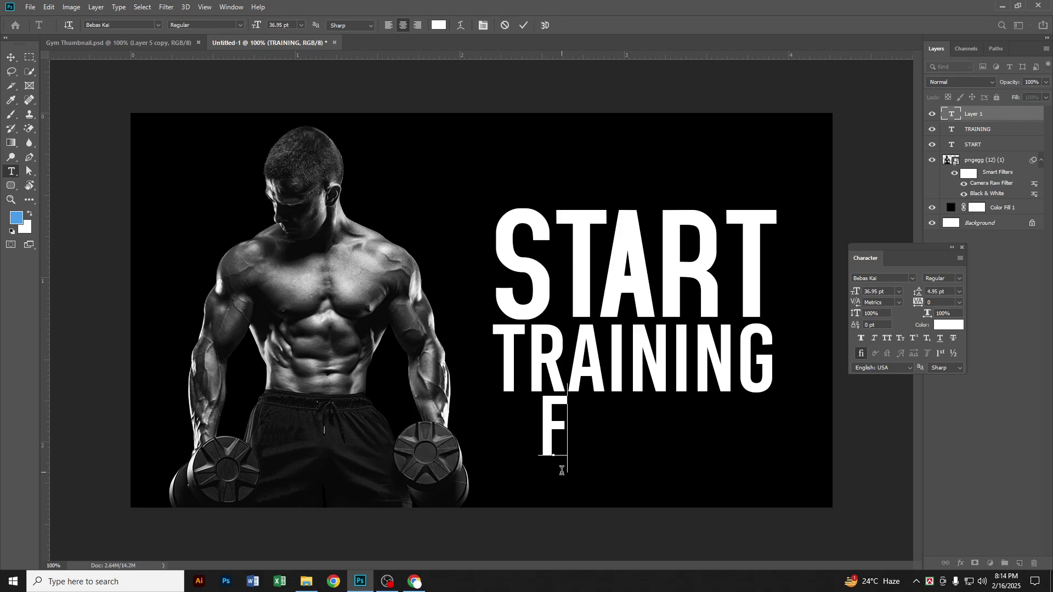
{"action": "type", "text": "ITNESS"}
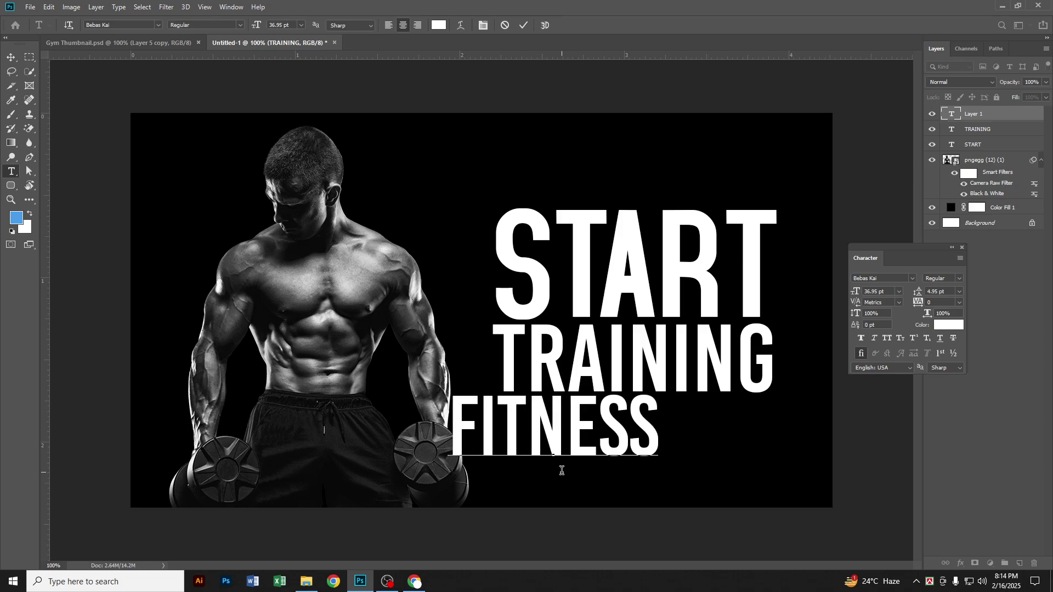
{"action": "type", "text": " TODAT"}
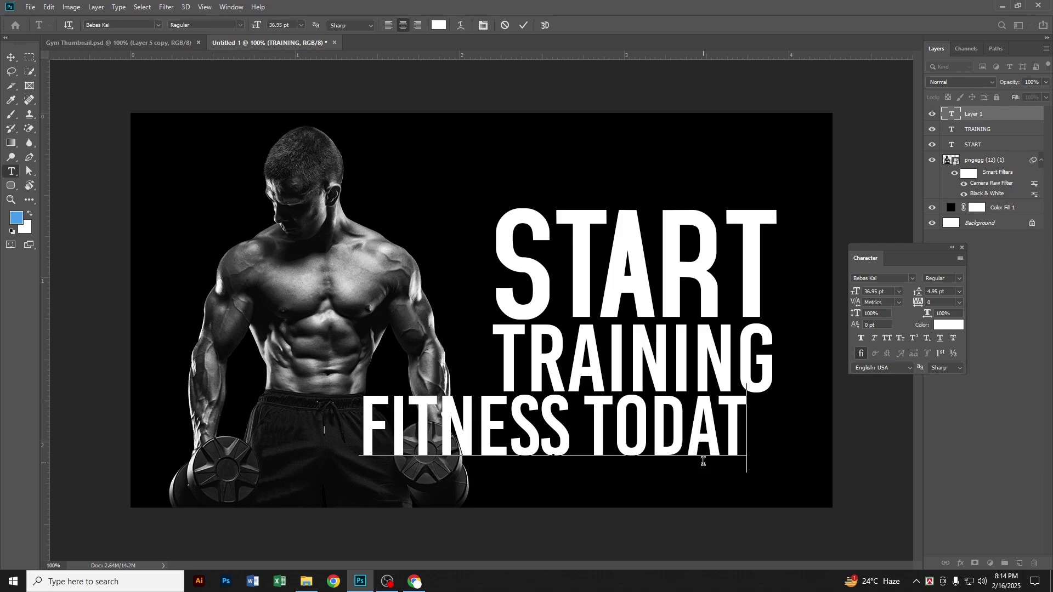
{"action": "key", "text": "BackSpace"}
{"action": "type", "text": "Y"}
Reduce FITNESS TODAY to 6.95 pt and place it centred just beneath TRAINING
{"action": "key", "text": "ctrl+a"}
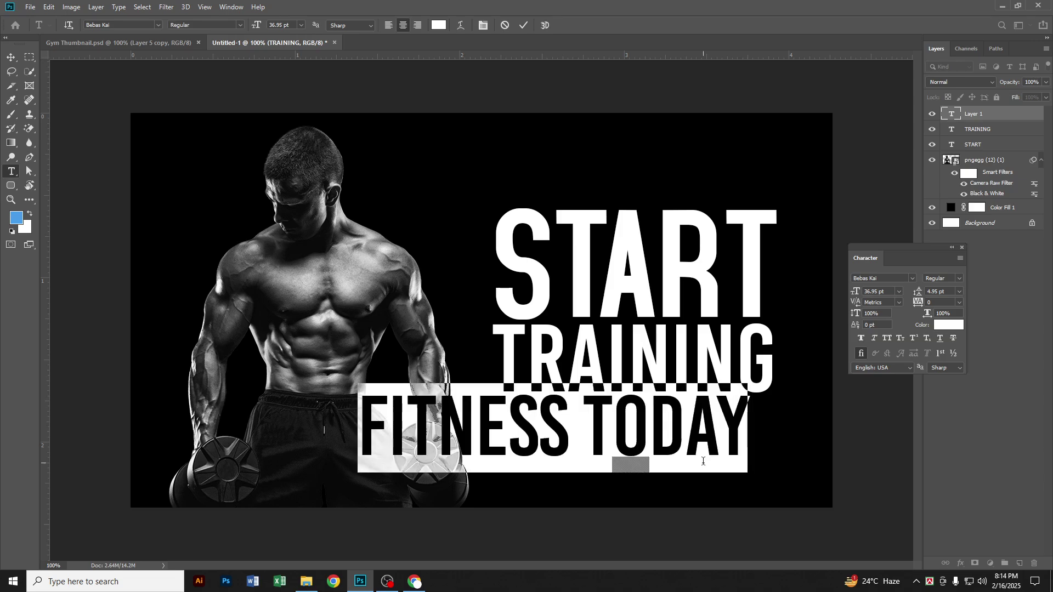
{"action": "left_click_drag", "start_coordinate": [849, 294], "coordinate": [838, 292]}
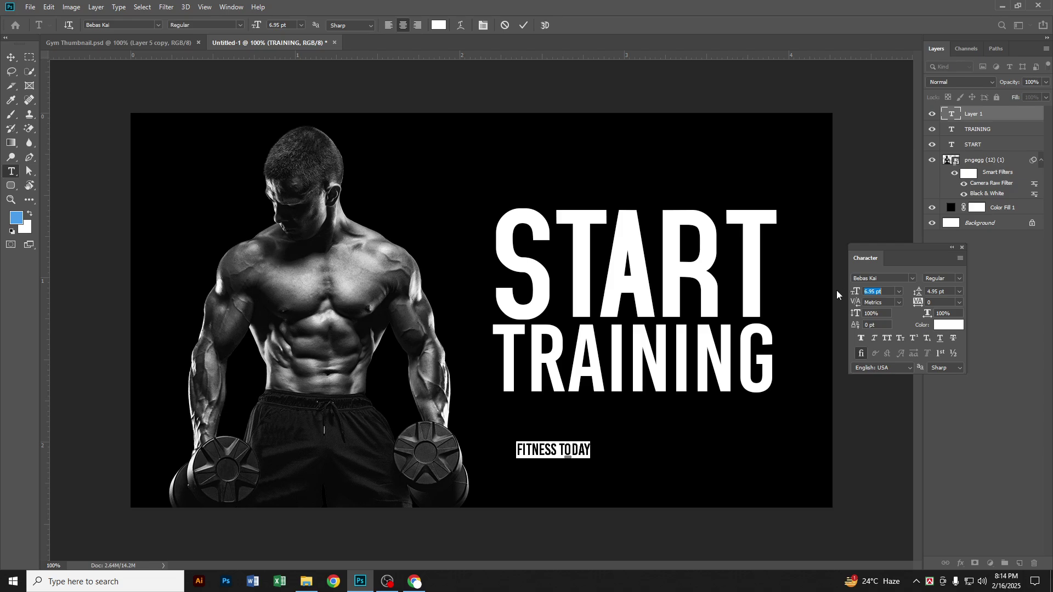
{"action": "left_click", "coordinate": [11, 57]}
{"action": "left_click_drag", "start_coordinate": [573, 457], "coordinate": [651, 414]}
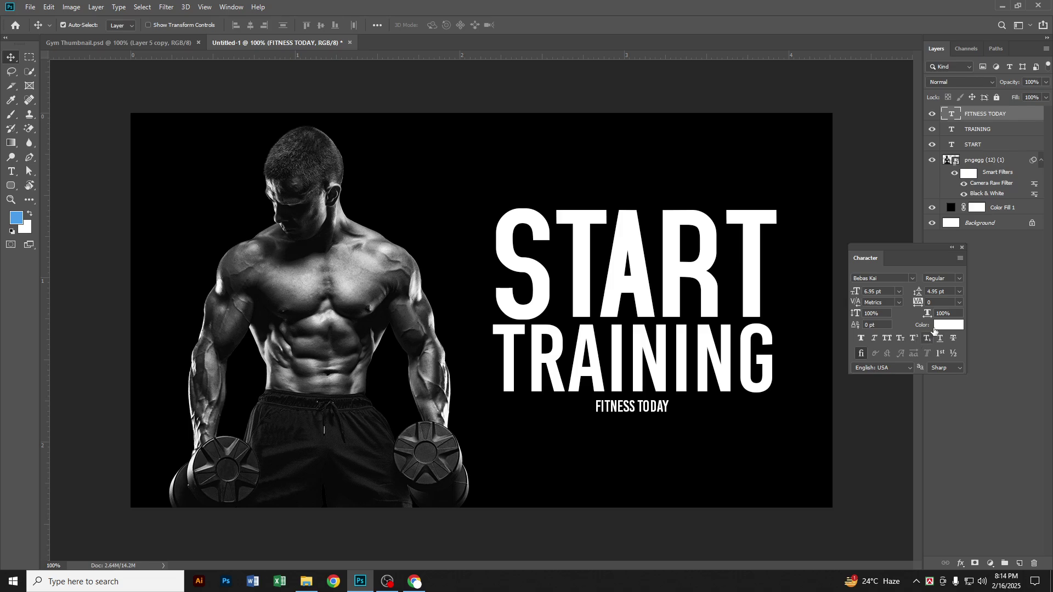
Set the letter tracking of the FITNESS TODAY text to 100
{"action": "left_click", "coordinate": [943, 301]}
{"action": "type", "text": "100"}
{"action": "key", "text": "Return"}
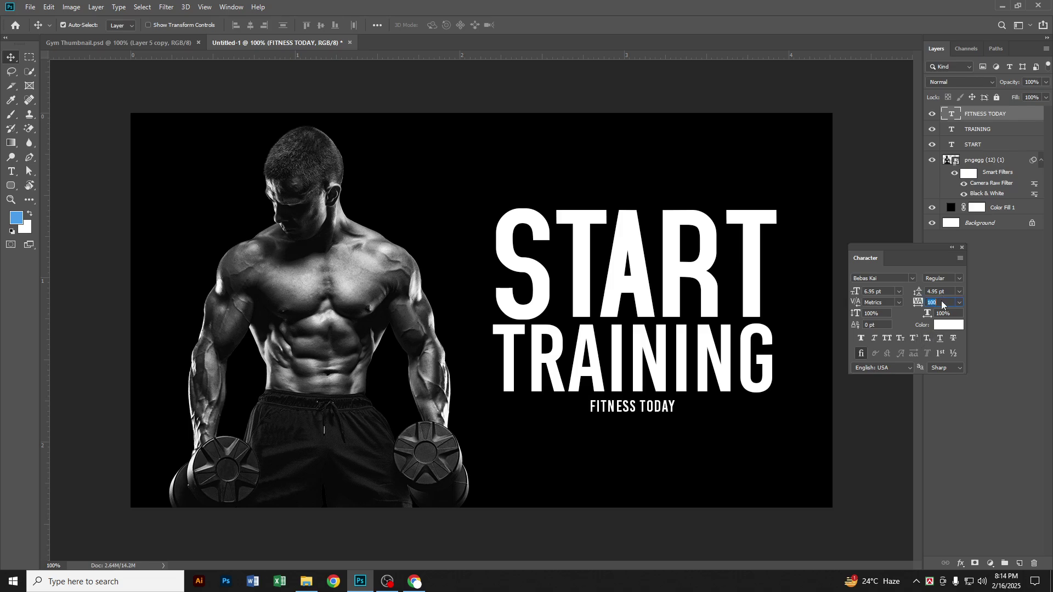
Increase the FITNESS TODAY tracking to 1080 and nudge the text slightly down
{"action": "scroll", "coordinate": [942, 301], "scroll_direction": "up", "scroll_amount": 7}
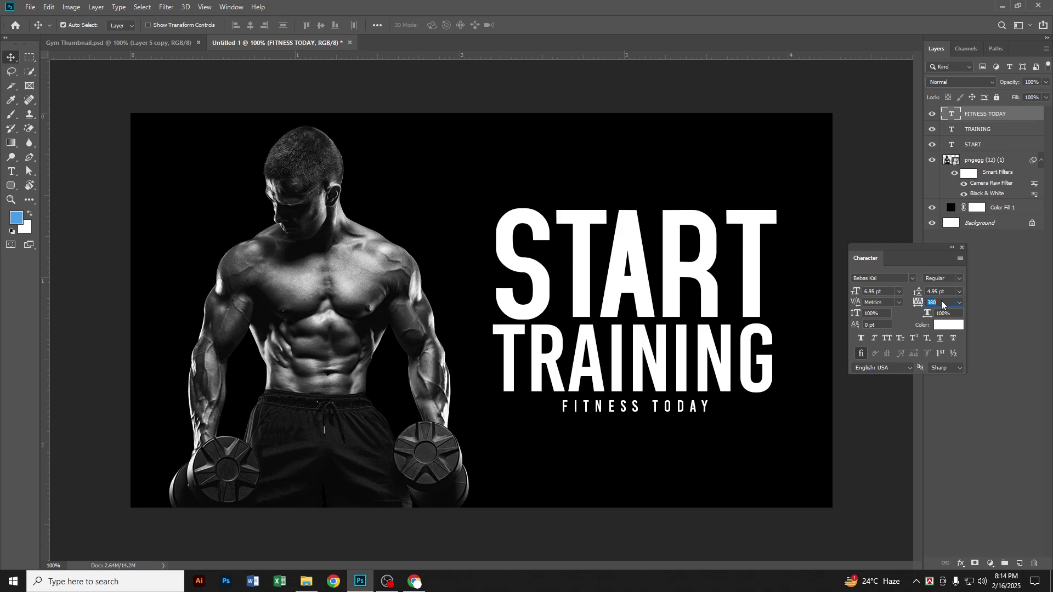
{"action": "scroll", "coordinate": [942, 305], "scroll_direction": "up", "scroll_amount": 3}
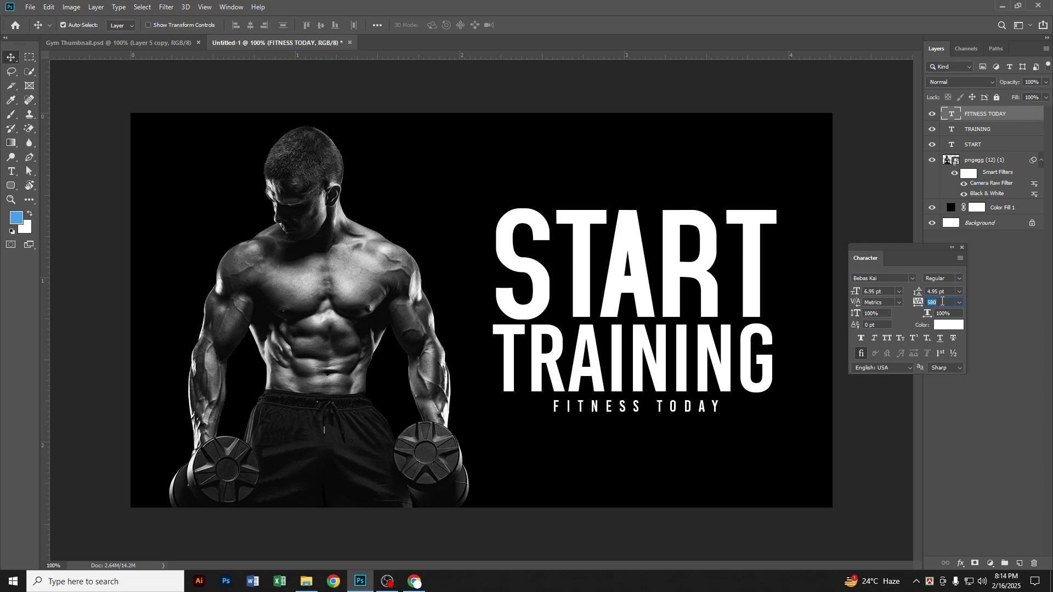
{"action": "scroll", "coordinate": [941, 301], "scroll_direction": "up", "scroll_amount": 16}
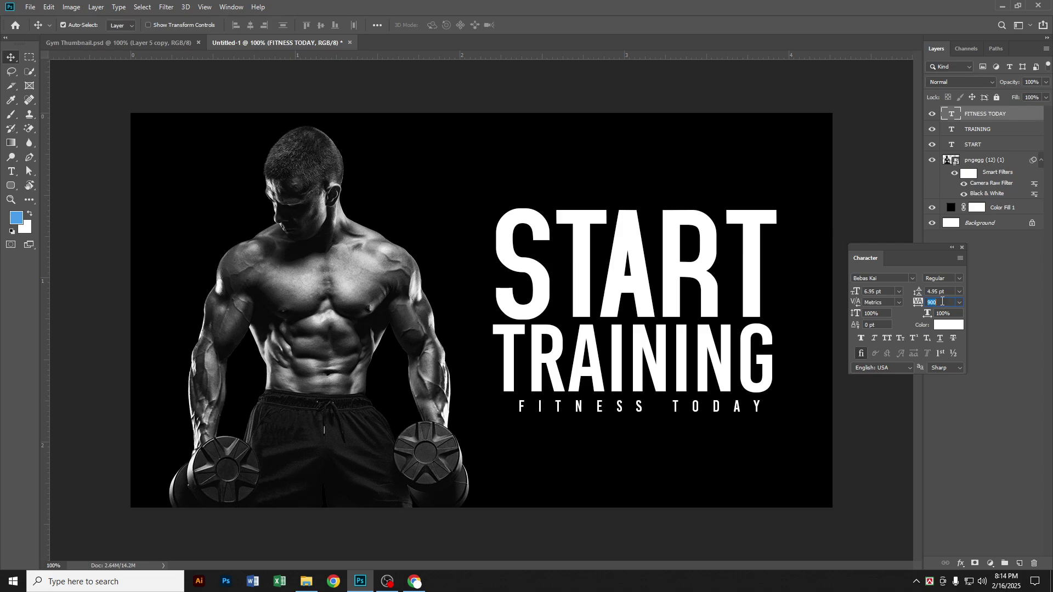
{"action": "scroll", "coordinate": [941, 302], "scroll_direction": "up", "scroll_amount": 7}
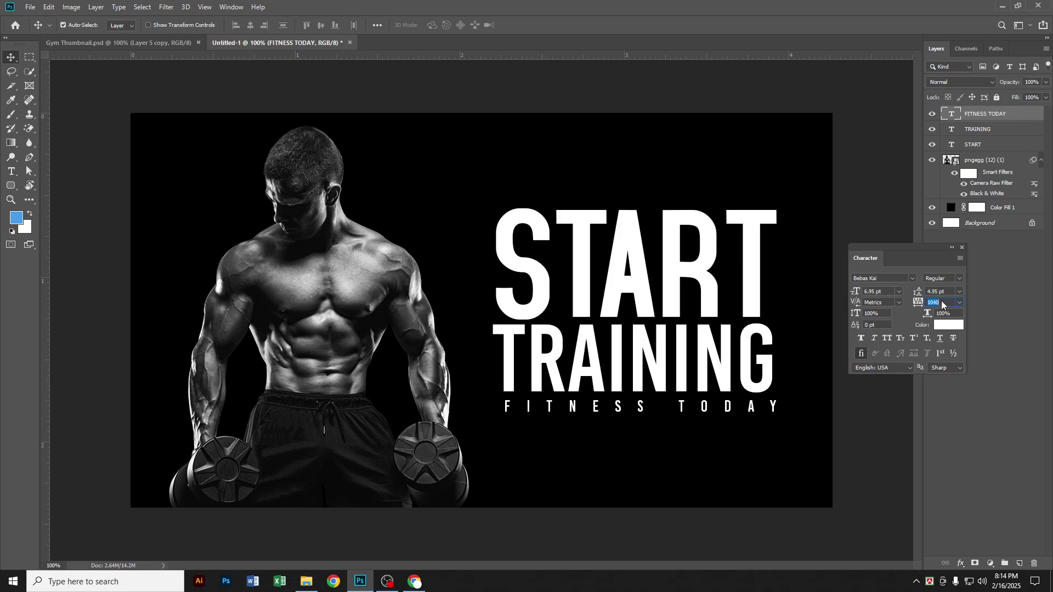
{"action": "scroll", "coordinate": [942, 302], "scroll_direction": "up", "scroll_amount": 2}
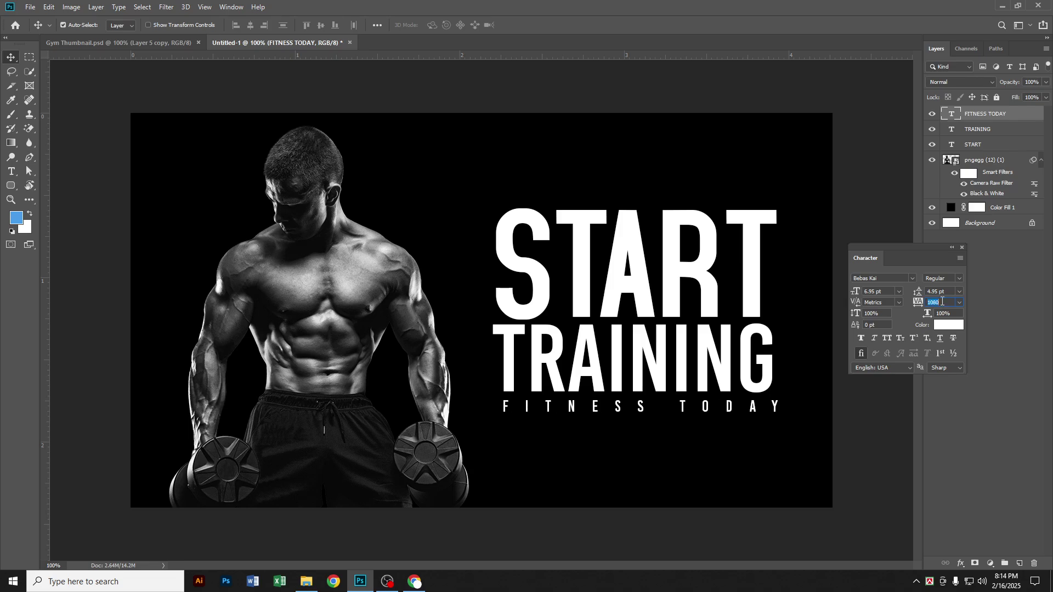
{"action": "left_click", "coordinate": [14, 61]}
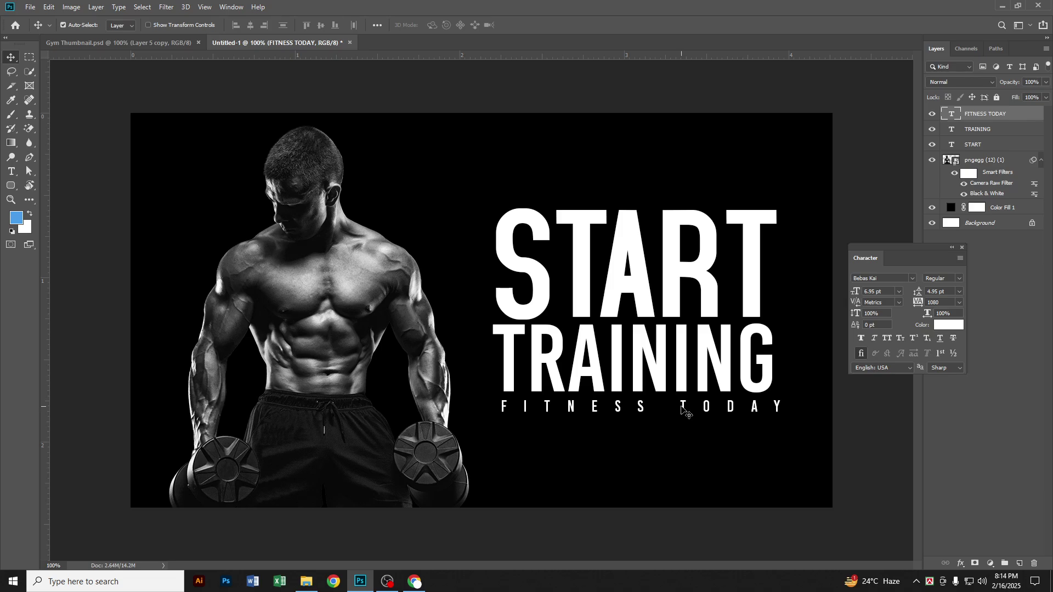
{"action": "key", "text": "Down"}
{"action": "key", "text": "Down"}
{"action": "key", "text": "Down"}
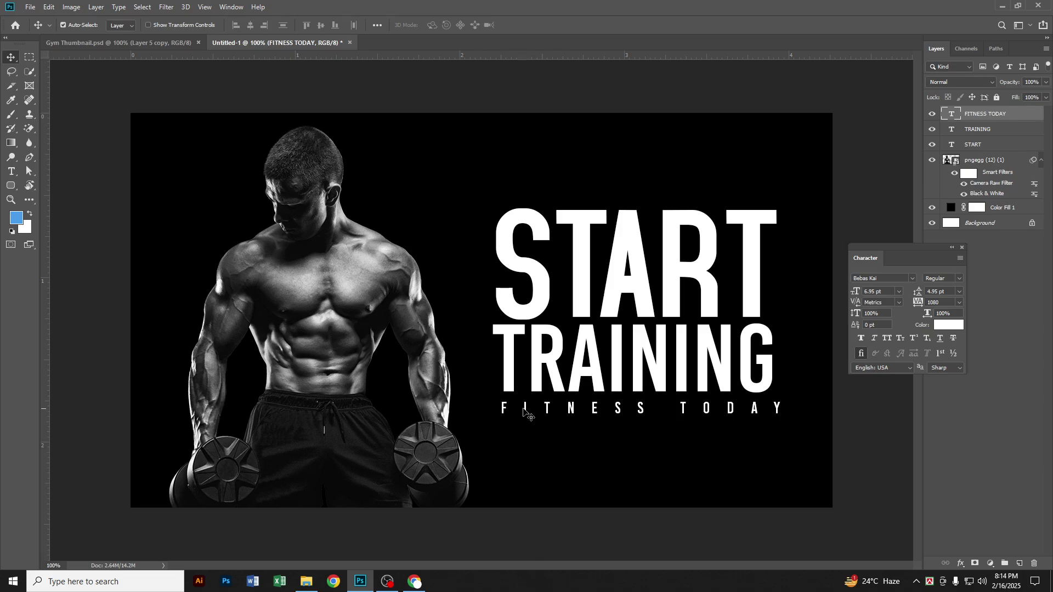
Draw a rectangle of about 540 x 34 px around FITNESS TODAY and place its layer below the START text layer
{"action": "left_click", "coordinate": [21, 185]}
{"action": "left_click", "coordinate": [61, 186]}
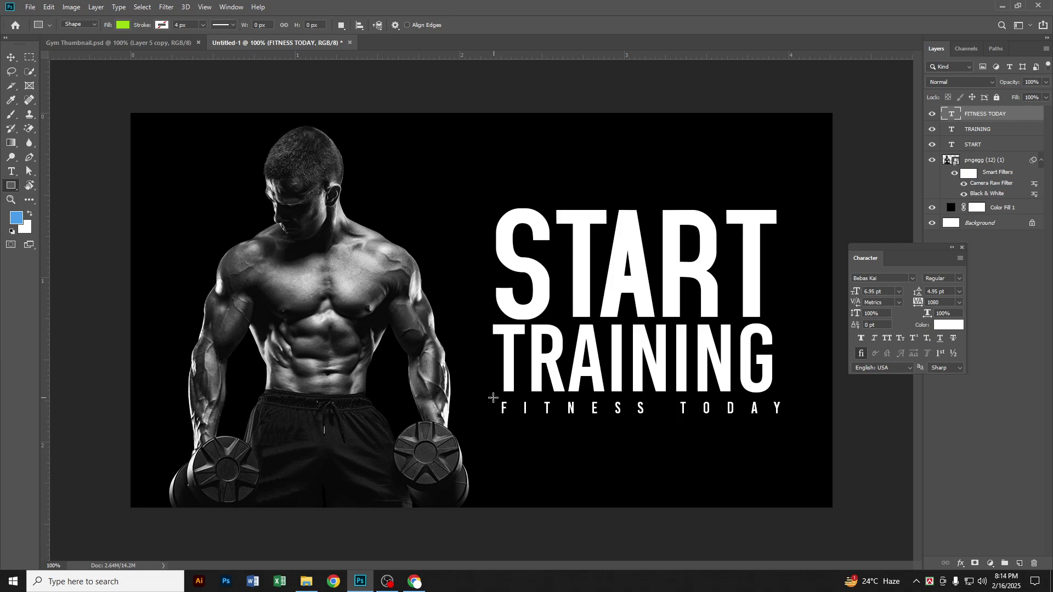
{"action": "left_click_drag", "start_coordinate": [492, 400], "coordinate": [788, 418]}
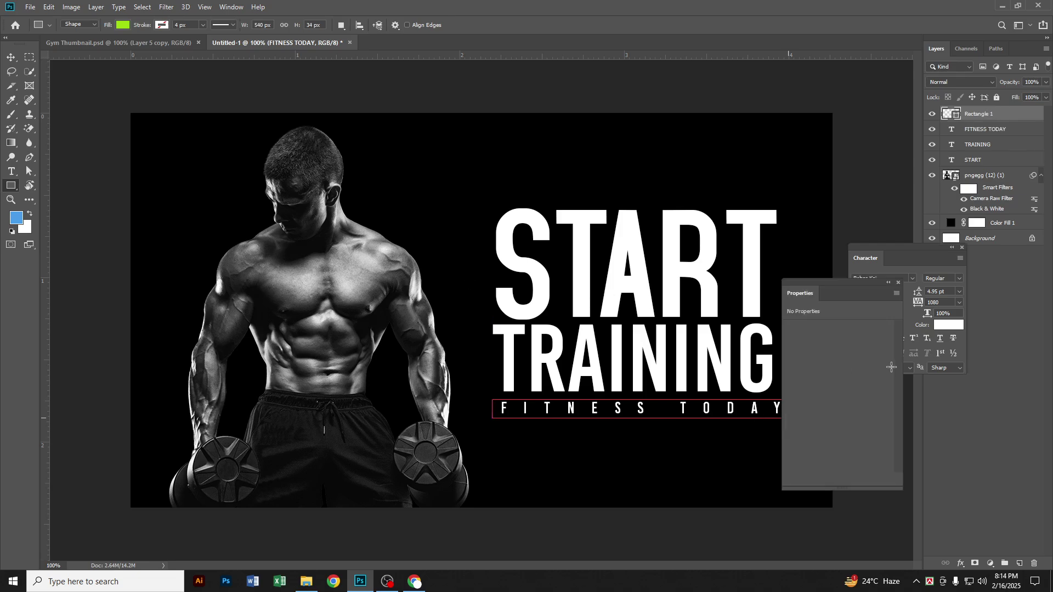
{"action": "left_click_drag", "start_coordinate": [1023, 117], "coordinate": [1023, 168]}
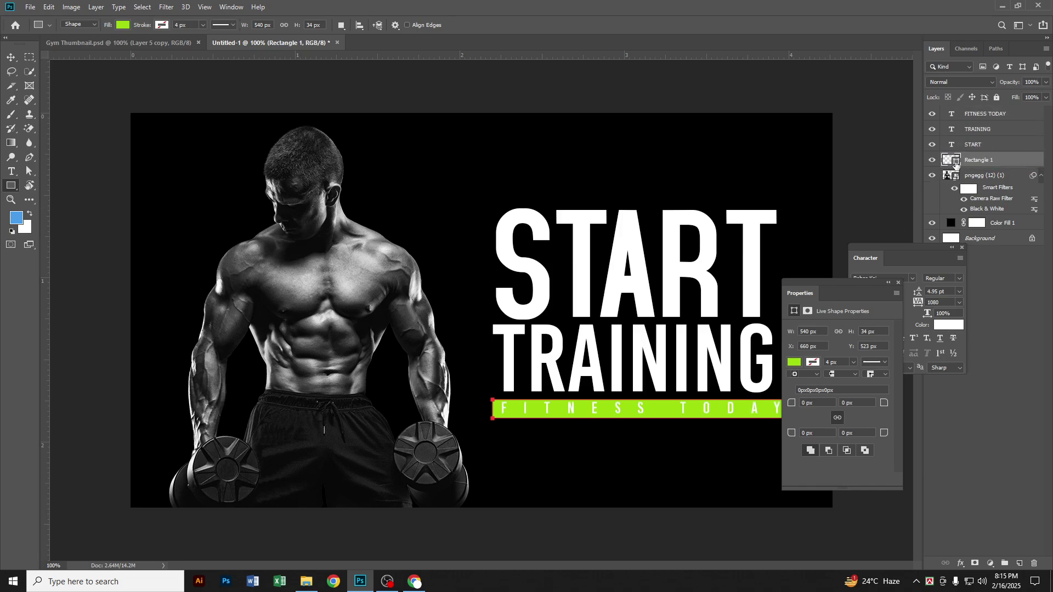
Change the rectangle's fill colour to yellow (#ffd800)
{"action": "double_click", "coordinate": [955, 164]}
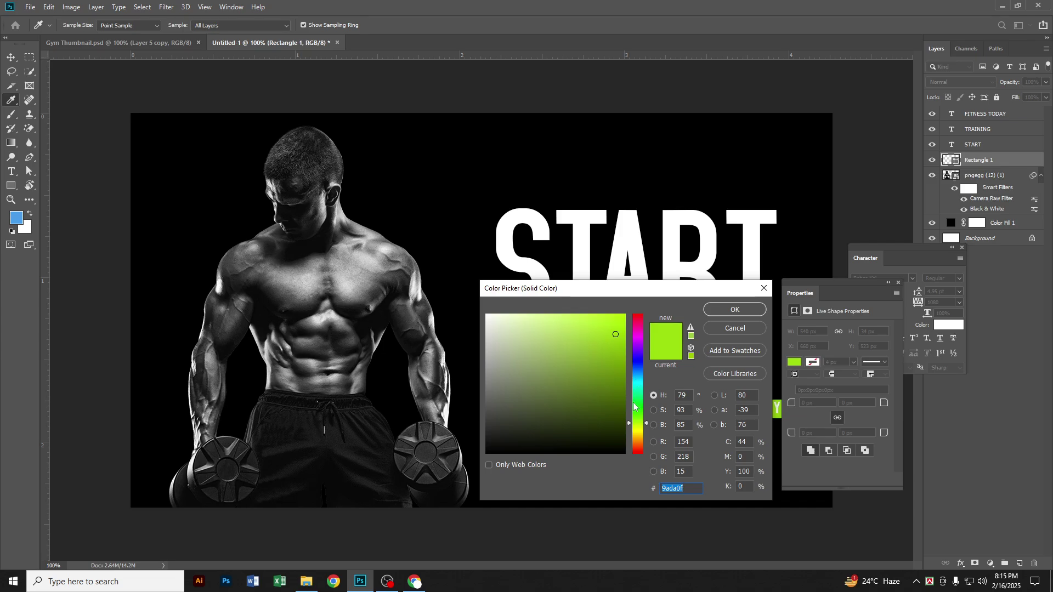
{"action": "left_click", "coordinate": [639, 435]}
{"action": "left_click_drag", "start_coordinate": [624, 394], "coordinate": [665, 275]}
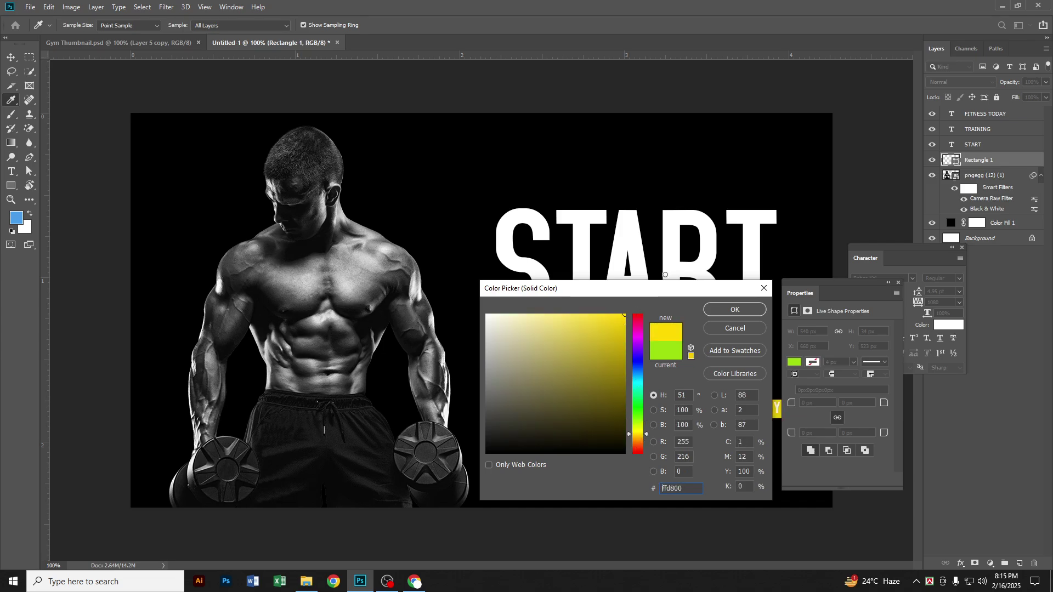
{"action": "left_click", "coordinate": [742, 308]}
{"action": "left_click", "coordinate": [7, 57]}
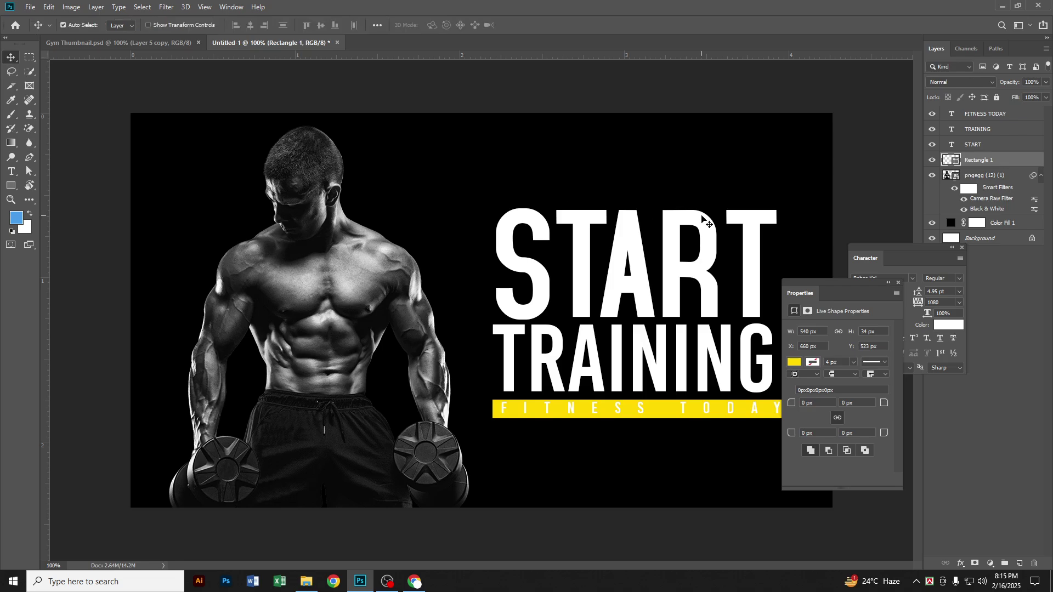
Recolour the FITNESS TODAY text to black (#000000) and nudge it slightly down within the yellow bar
{"action": "double_click", "coordinate": [952, 114]}
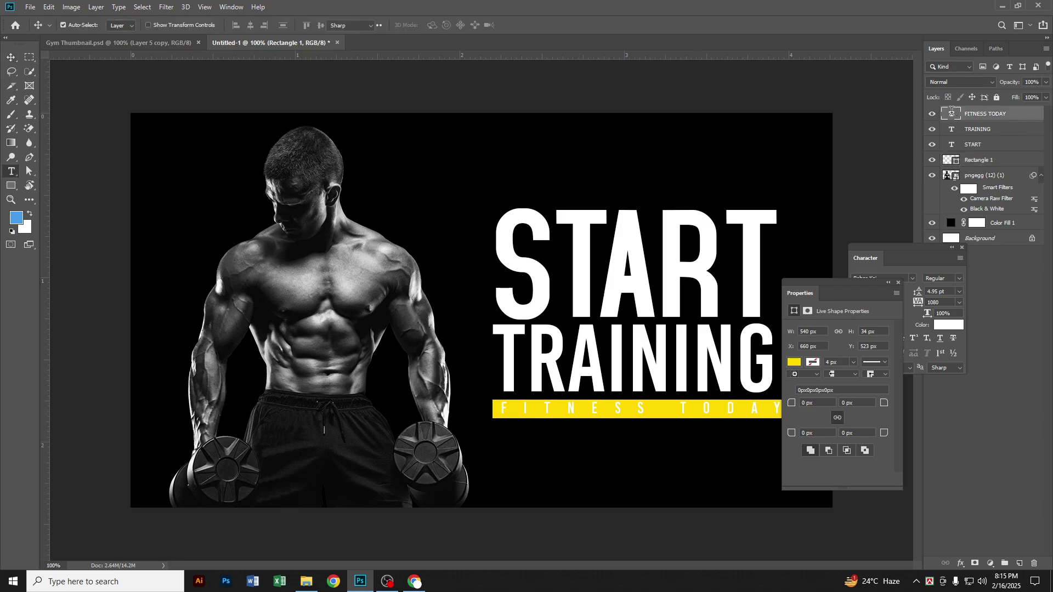
{"action": "left_click", "coordinate": [439, 25]}
{"action": "left_click", "coordinate": [447, 129]}
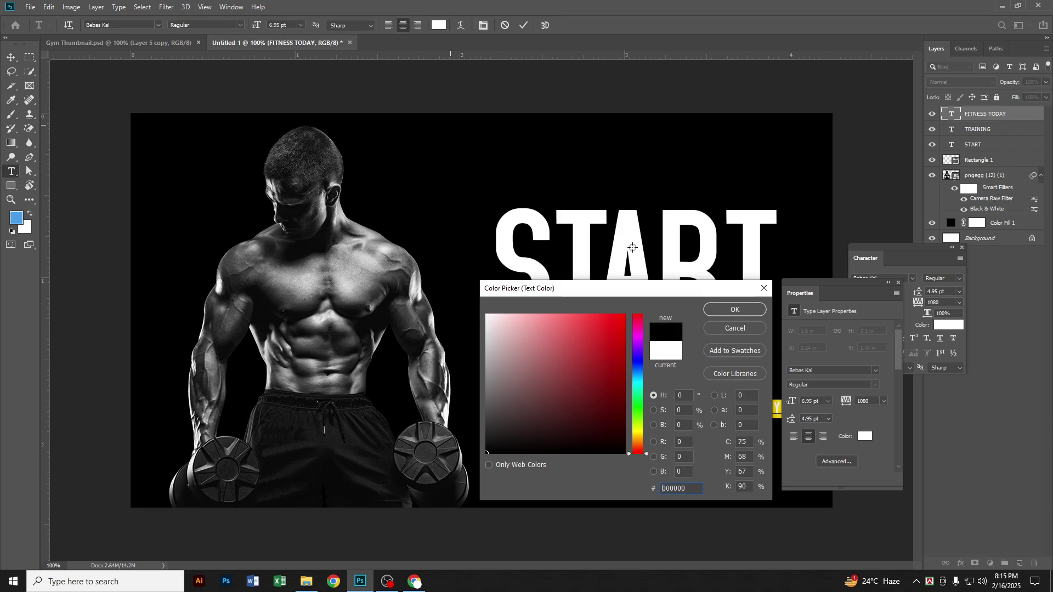
{"action": "left_click", "coordinate": [735, 311]}
{"action": "left_click", "coordinate": [11, 57]}
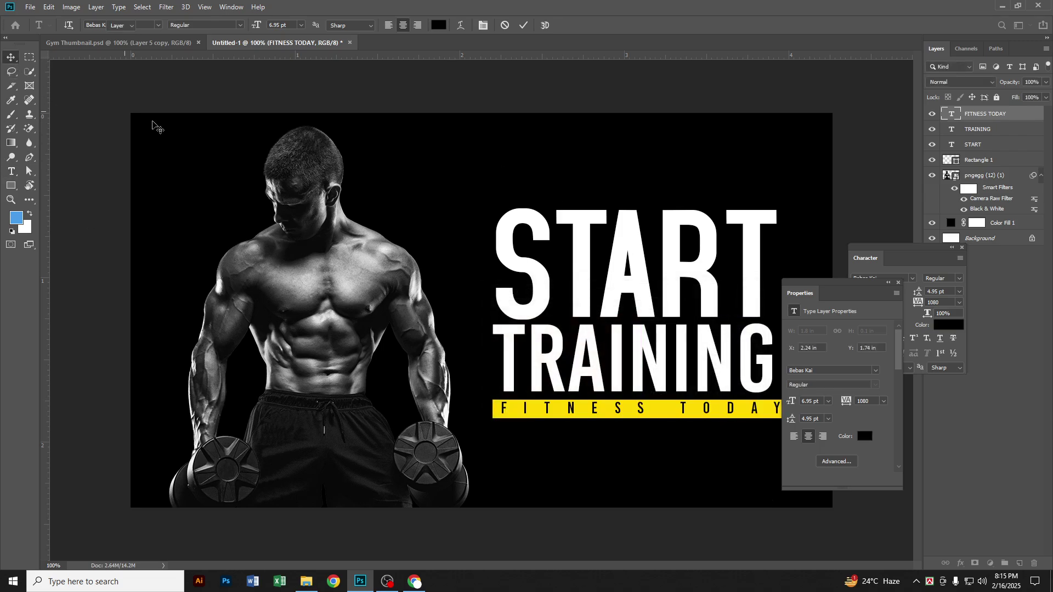
{"action": "key", "text": "Down"}
{"action": "key", "text": "Down"}
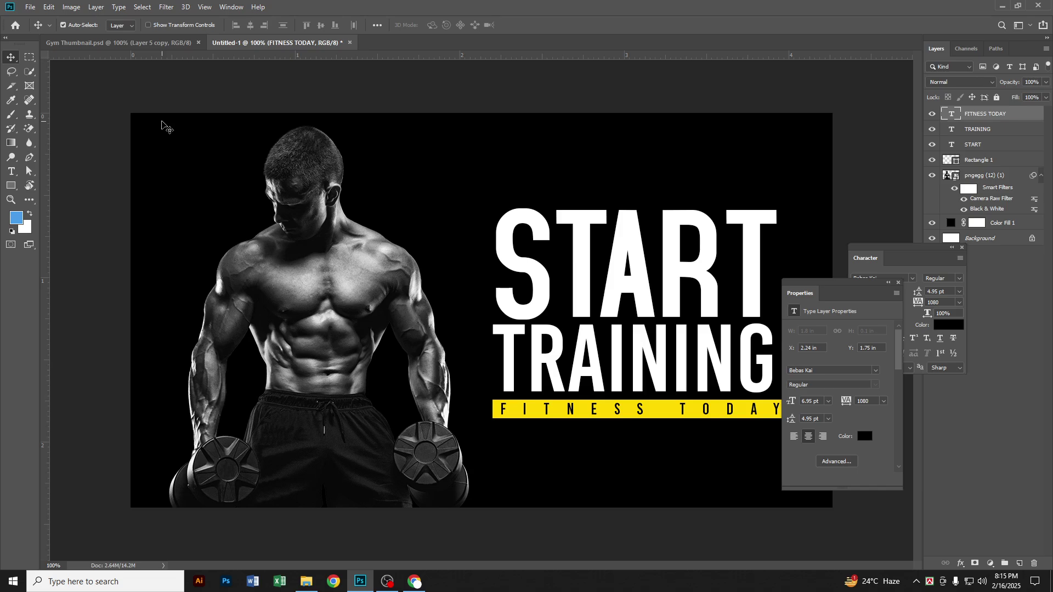
{"action": "left_click", "coordinate": [898, 283]}
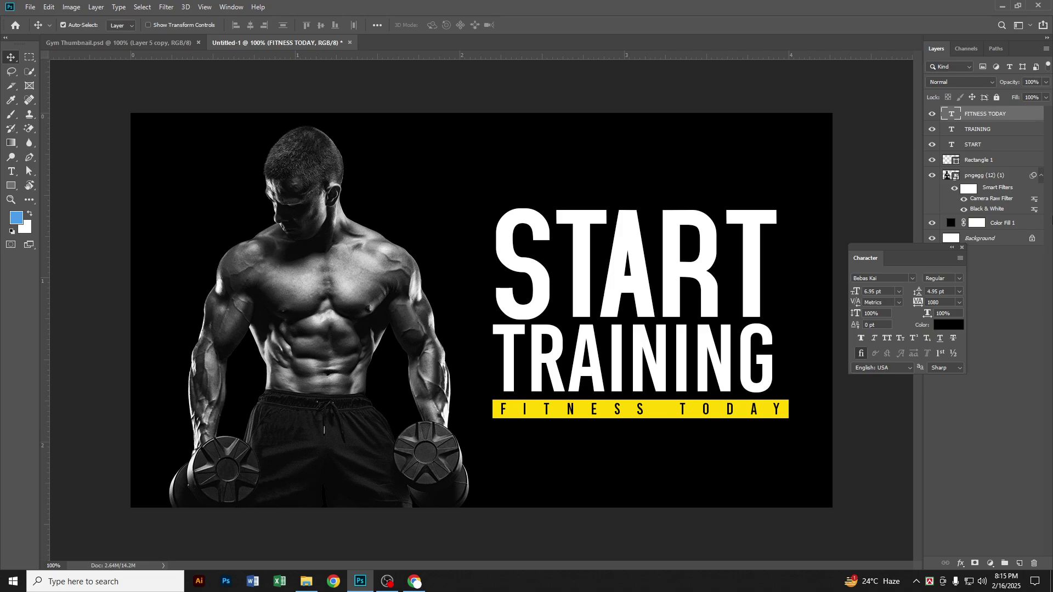
Nudge the yellow rectangle up closer to TRAINING and shift the FITNESS TODAY text up to match
{"action": "left_click", "coordinate": [977, 160]}
{"action": "key", "text": "Up"}
{"action": "key", "text": "Up"}
{"action": "key", "text": "Up"}
{"action": "key", "text": "Up"}
{"action": "key", "text": "Up"}
{"action": "key", "text": "Up"}
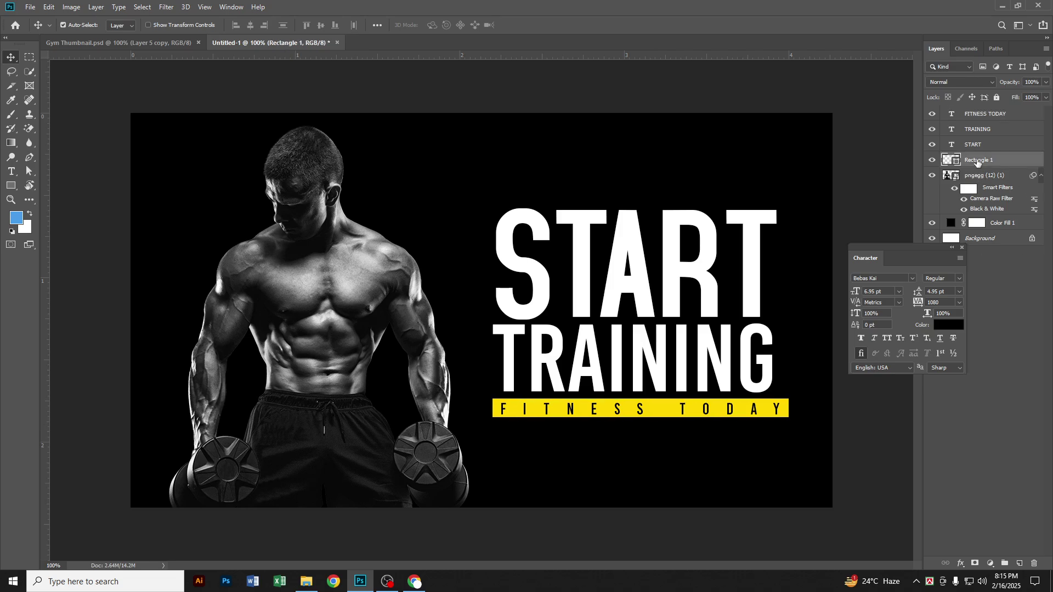
{"action": "left_click", "coordinate": [964, 114]}
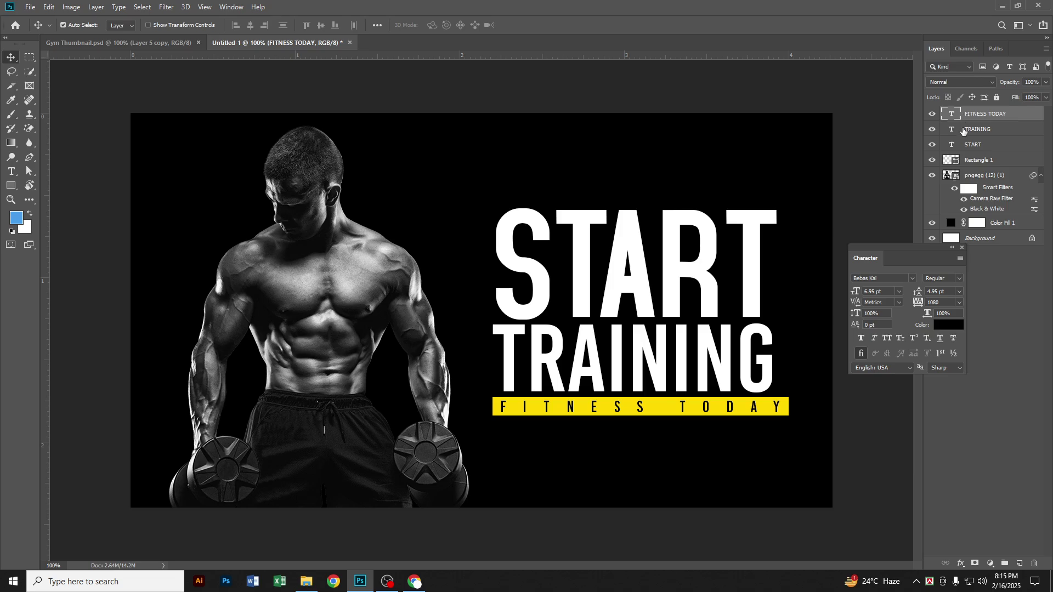
Add a Gradient Overlay to the TRAINING text and move the effect settings away from the title
{"action": "left_click", "coordinate": [662, 368]}
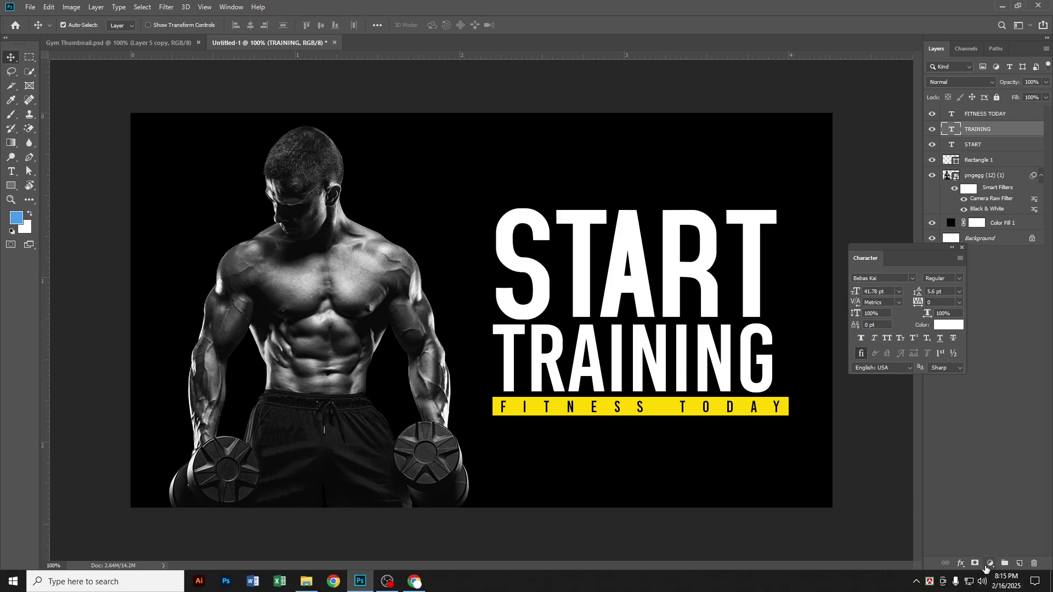
{"action": "left_click", "coordinate": [959, 564]}
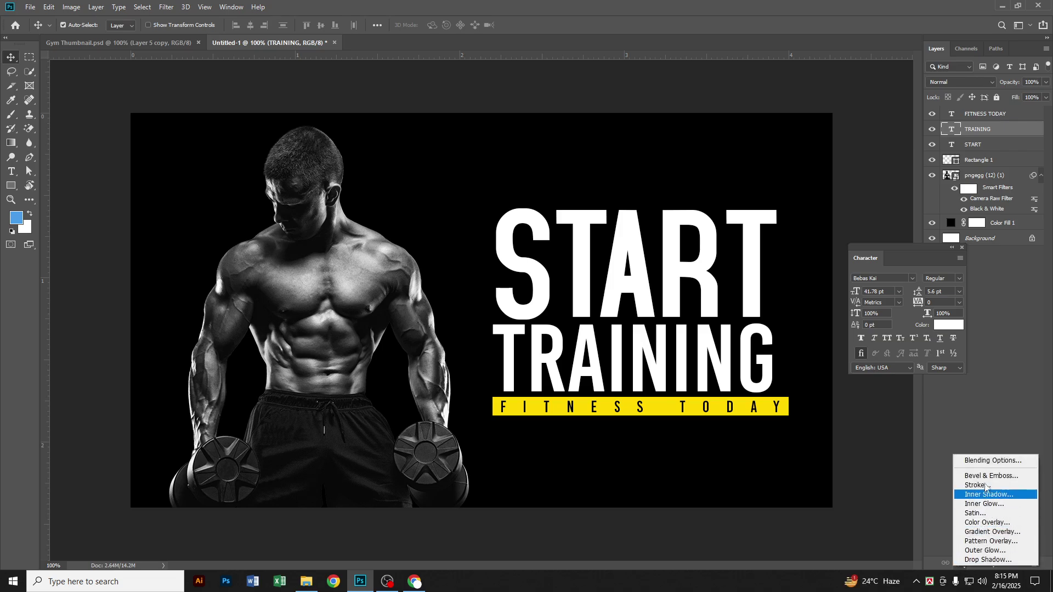
{"action": "left_click", "coordinate": [991, 532]}
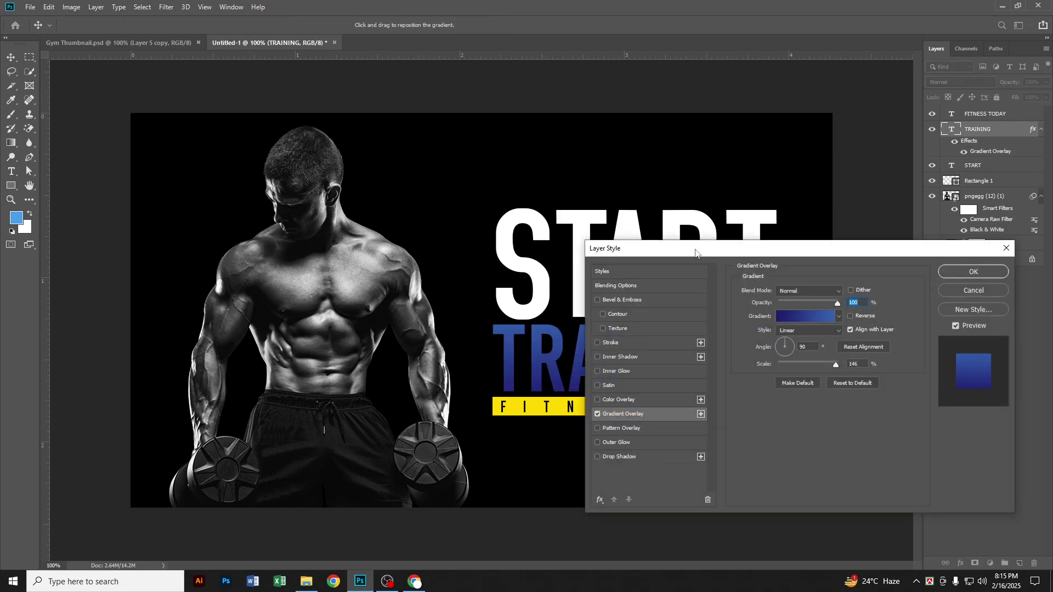
{"action": "left_click_drag", "start_coordinate": [695, 252], "coordinate": [67, 205]}
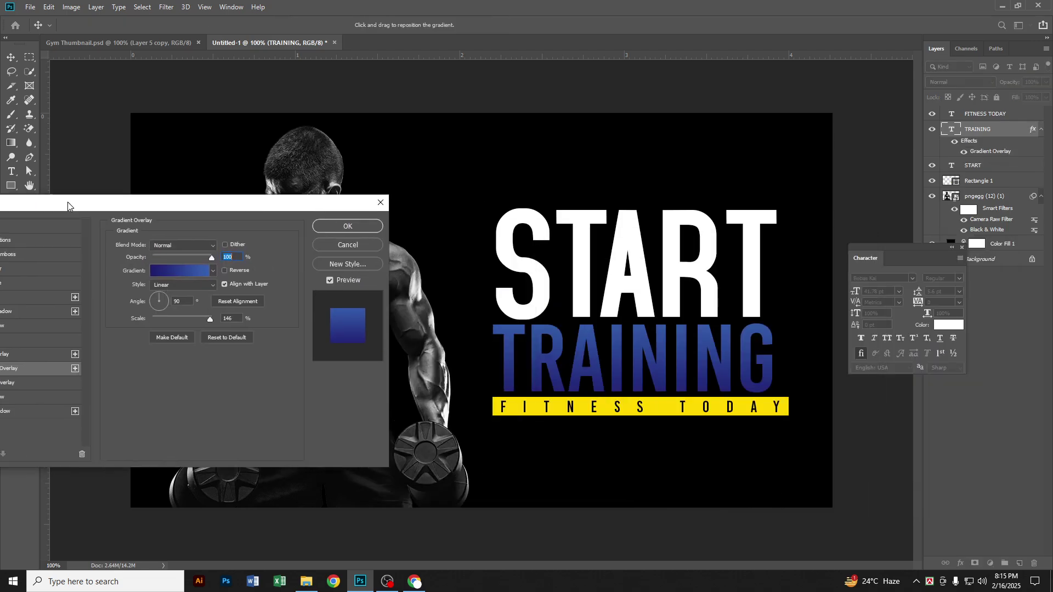
Set the 0% colour stop of TRAINING's overlay gradient to orange
{"action": "left_click", "coordinate": [177, 271]}
{"action": "left_click", "coordinate": [688, 396]}
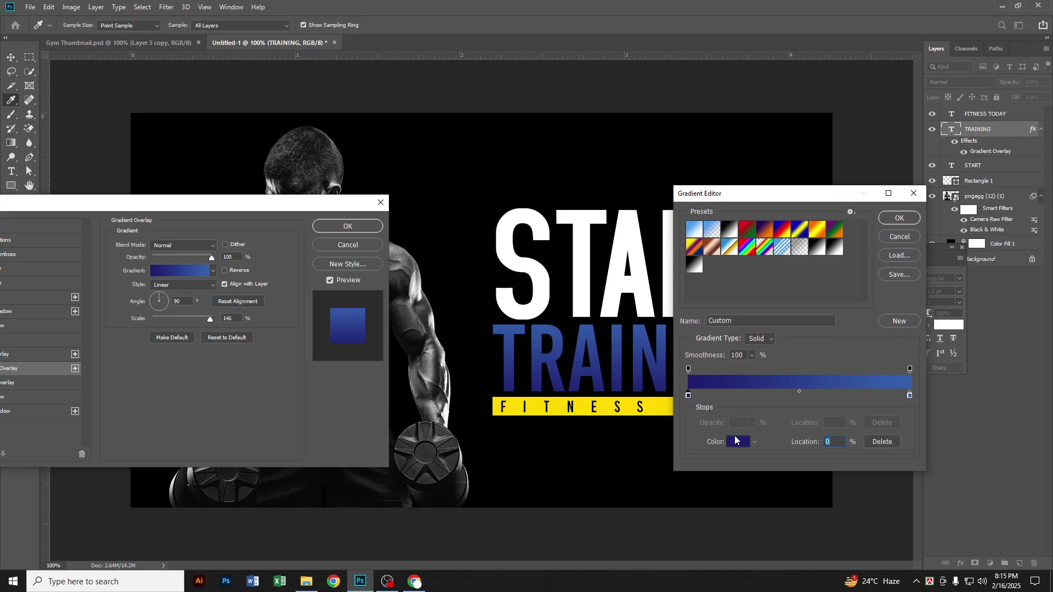
{"action": "left_click", "coordinate": [736, 442]}
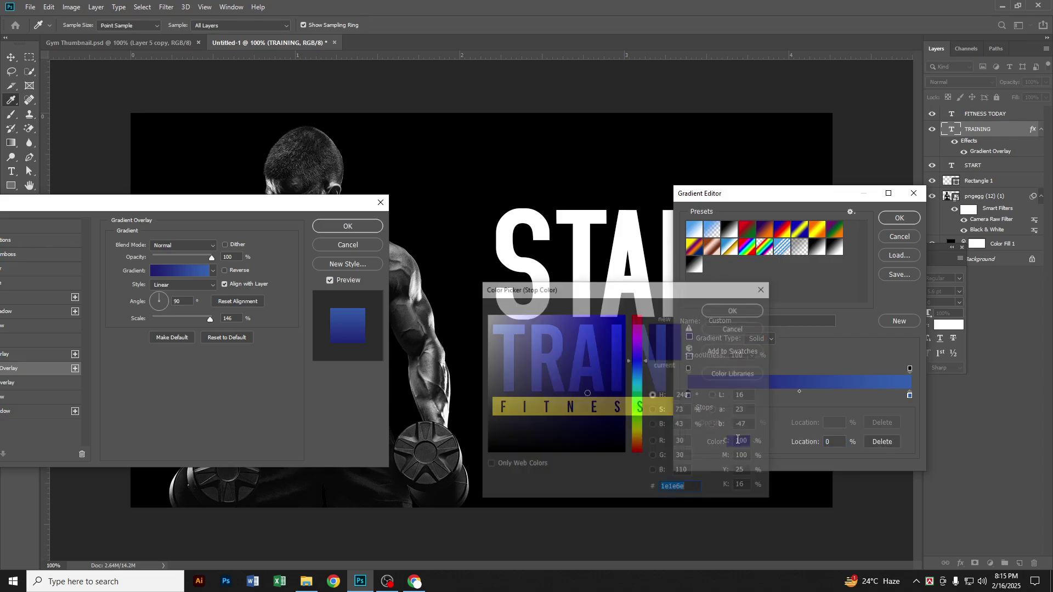
{"action": "left_click", "coordinate": [639, 434]}
{"action": "left_click_drag", "start_coordinate": [620, 343], "coordinate": [624, 329]}
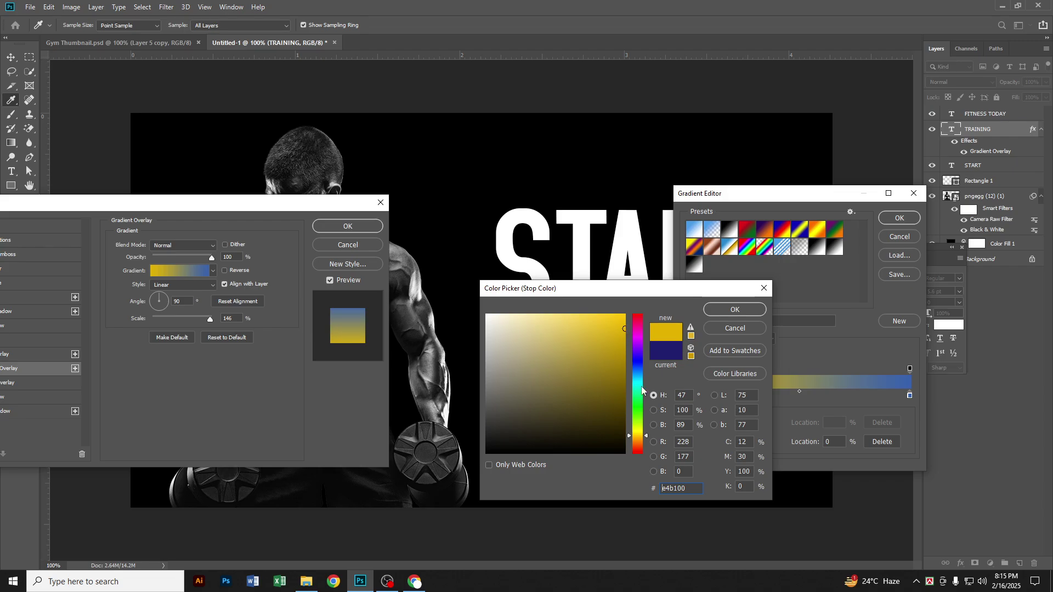
{"action": "left_click", "coordinate": [641, 440]}
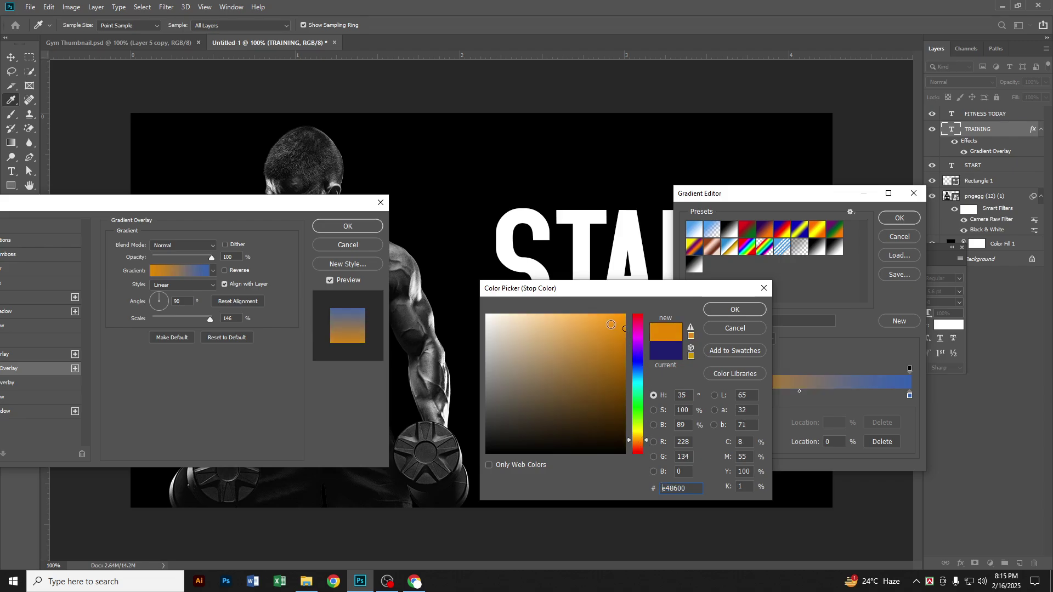
{"action": "left_click", "coordinate": [734, 309]}
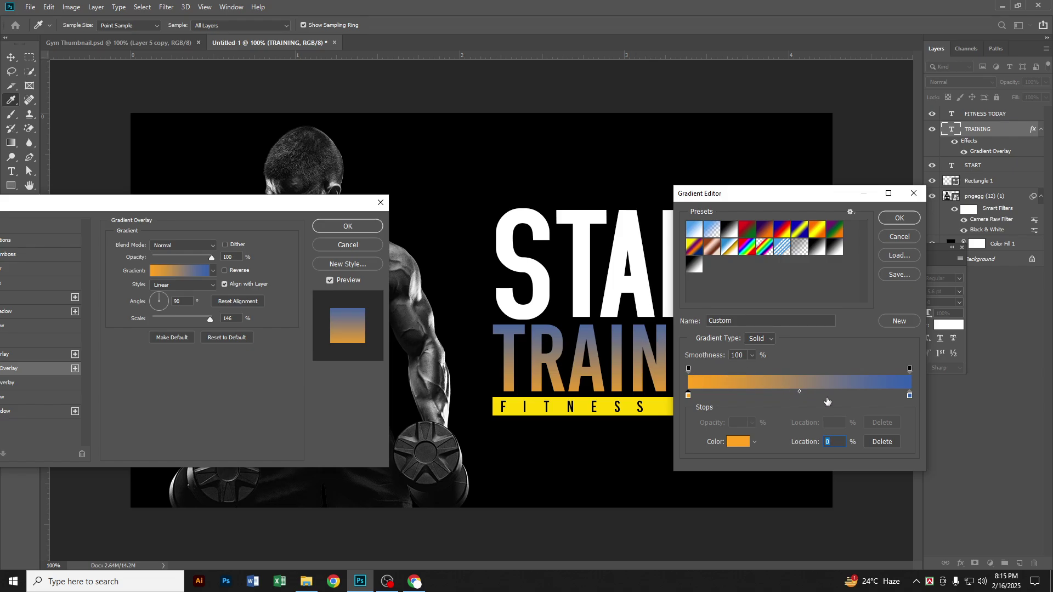
Set the gradient's 100% colour stop to yellow (#fff600) and apply the overlay to TRAINING
{"action": "left_click", "coordinate": [910, 395]}
{"action": "left_click", "coordinate": [737, 442]}
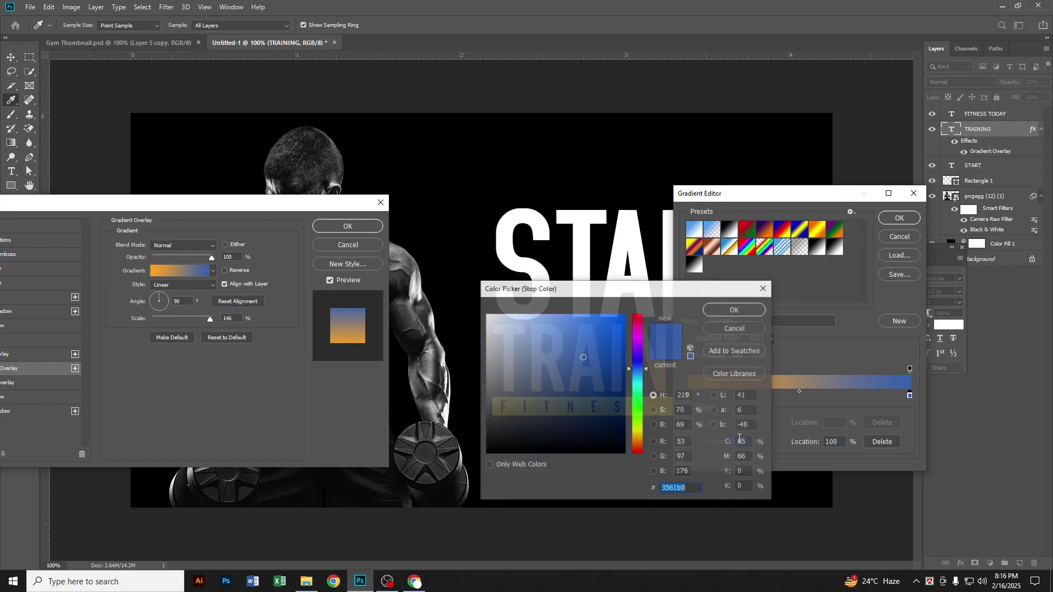
{"action": "left_click", "coordinate": [635, 431]}
{"action": "left_click_drag", "start_coordinate": [590, 353], "coordinate": [270, 301]}
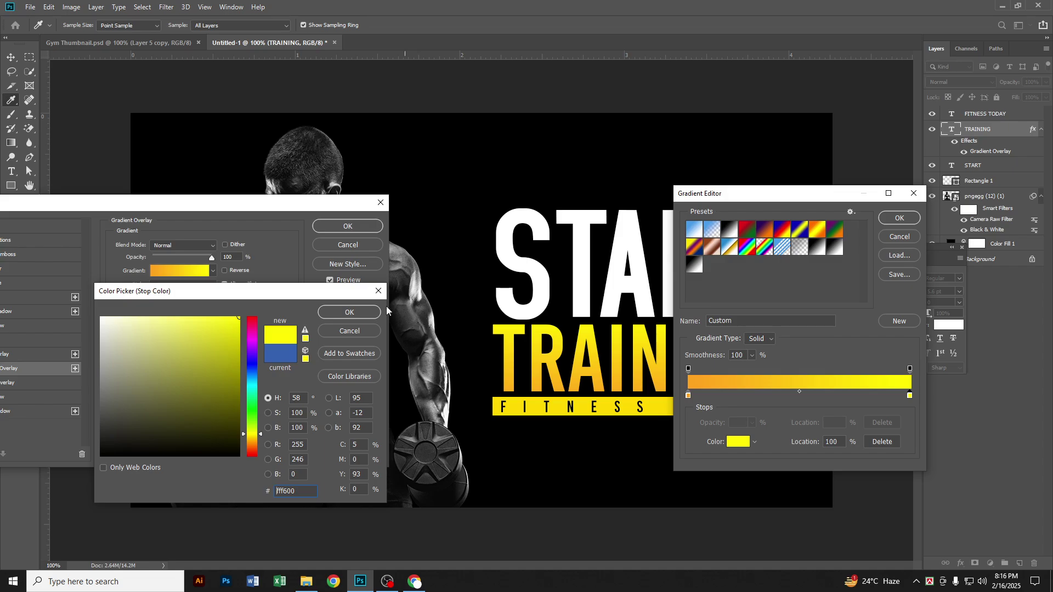
{"action": "left_click", "coordinate": [362, 317]}
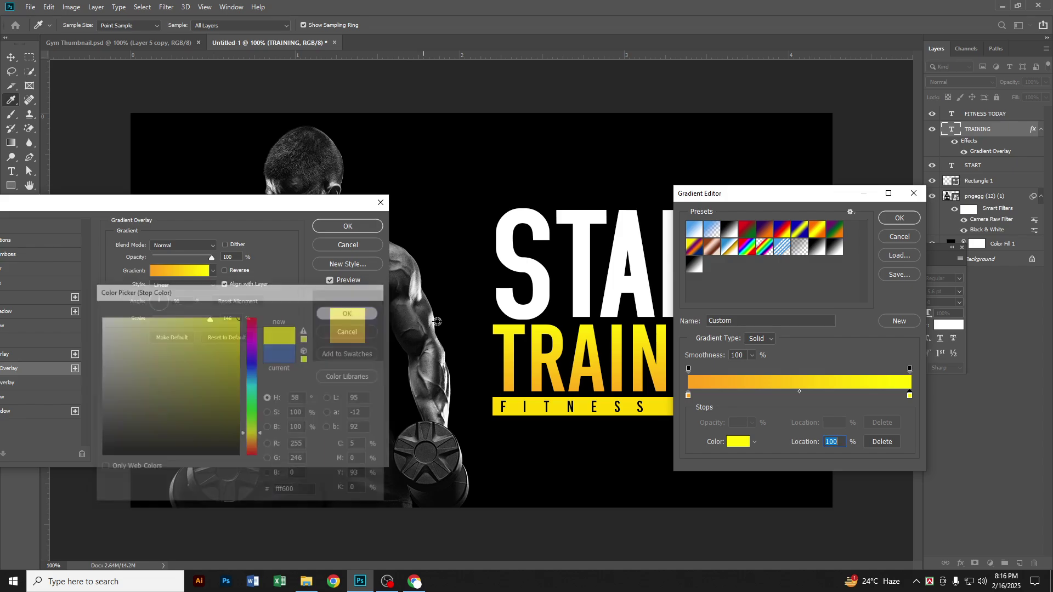
{"action": "left_click", "coordinate": [895, 220]}
{"action": "left_click", "coordinate": [339, 227]}
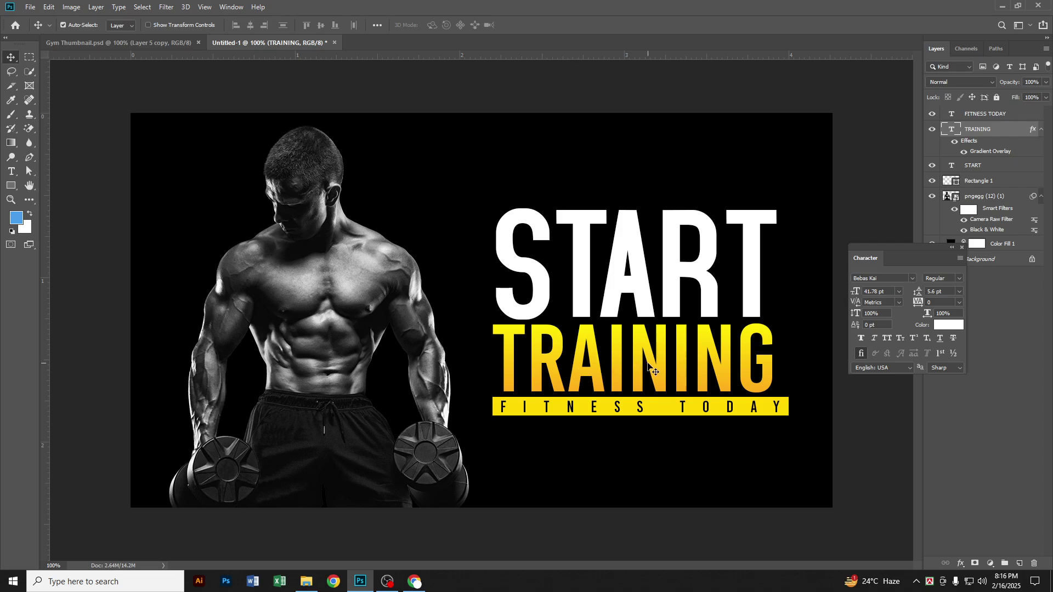
Add a Gradient Overlay to the yellow rectangle behind FITNESS TODAY, with the gradient reversed and the angle at -90°
{"action": "left_click", "coordinate": [665, 413]}
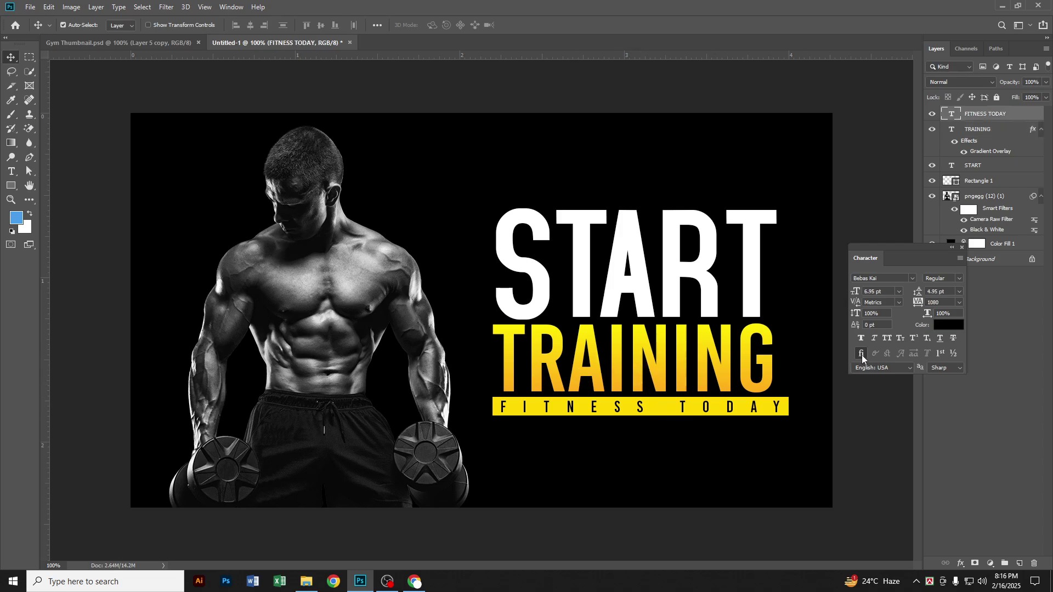
{"action": "left_click", "coordinate": [960, 564]}
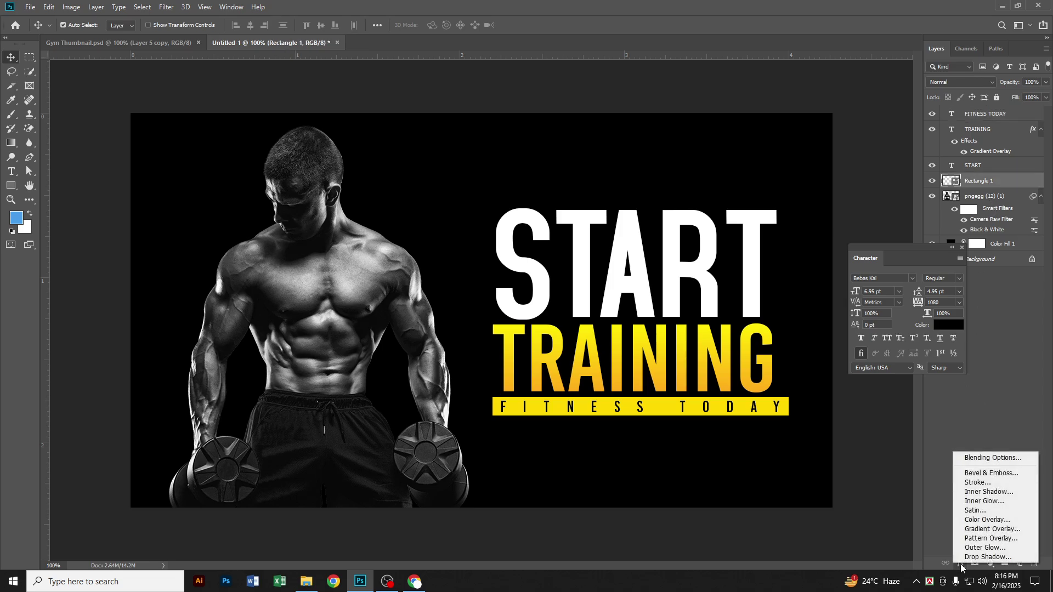
{"action": "left_click", "coordinate": [990, 529]}
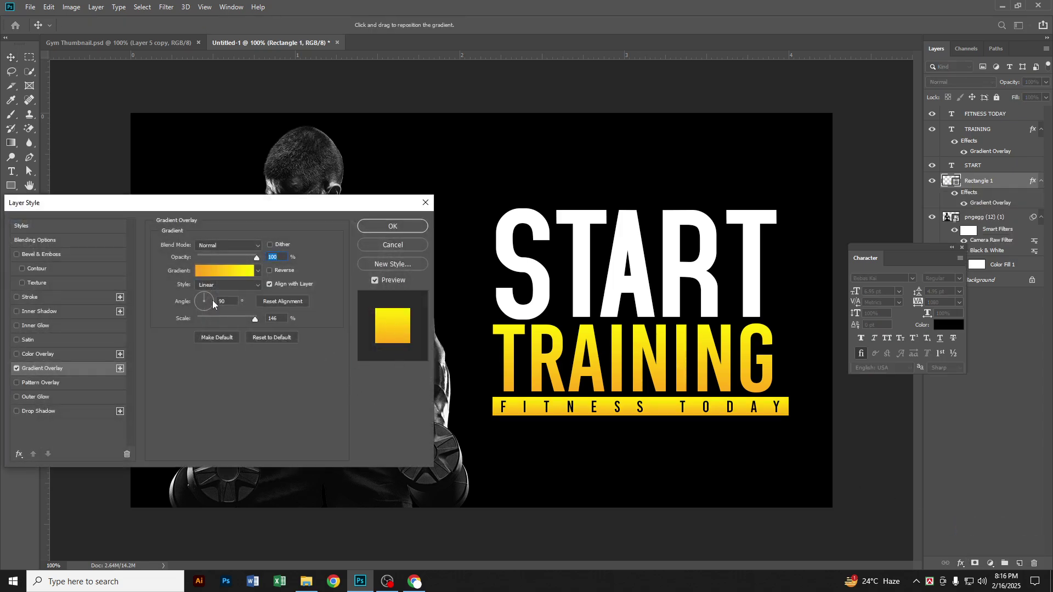
{"action": "mouse_move", "coordinate": [213, 304]}
{"action": "left_mouse_down"}
{"action": "mouse_move", "coordinate": [201, 299]}
{"action": "mouse_move", "coordinate": [205, 314]}
{"action": "left_mouse_up"}
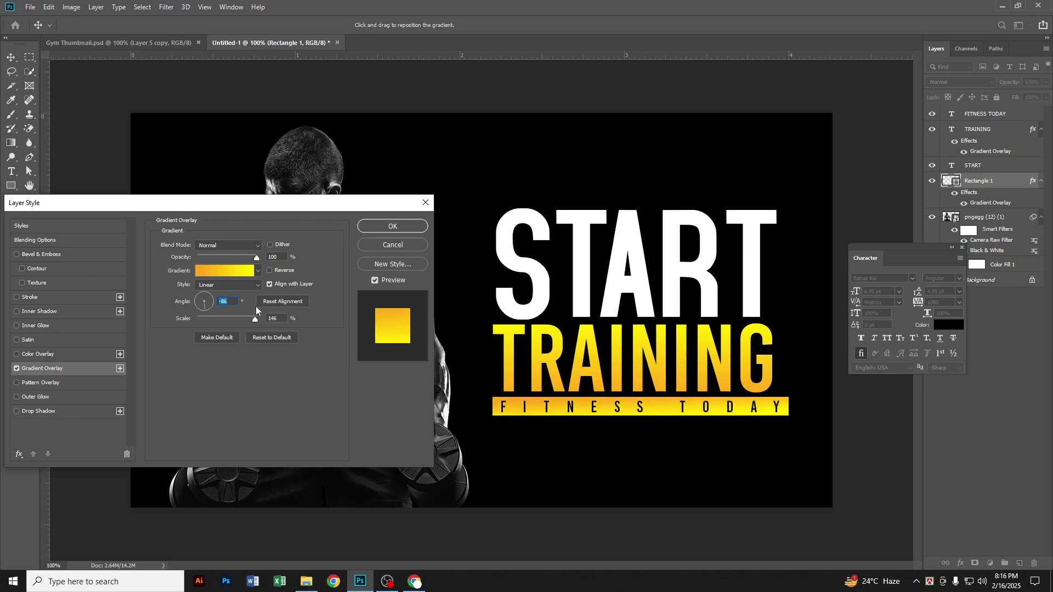
{"action": "left_click", "coordinate": [273, 273]}
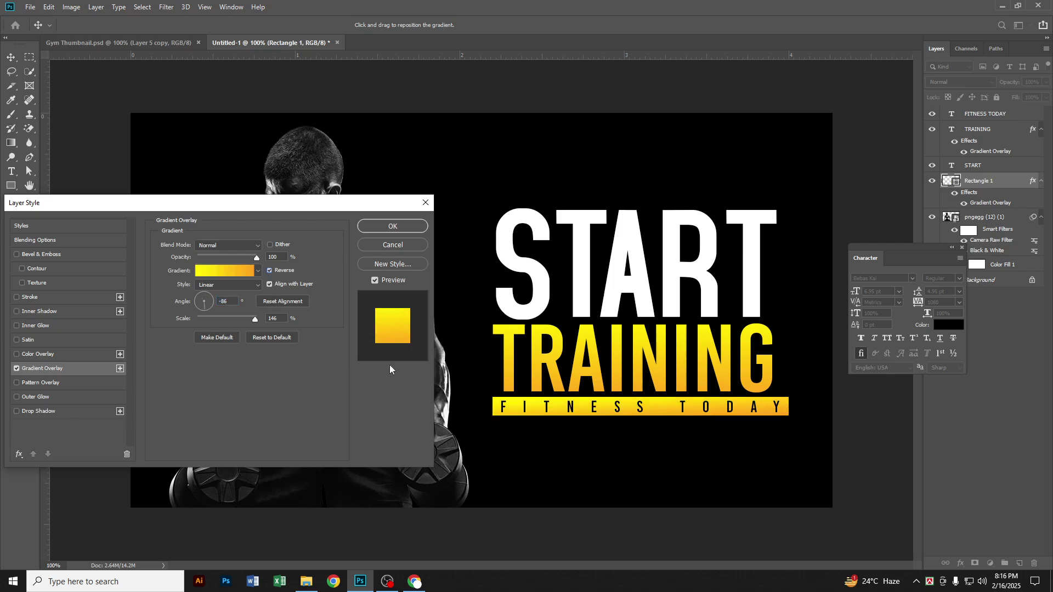
{"action": "left_click_drag", "start_coordinate": [205, 297], "coordinate": [204, 314]}
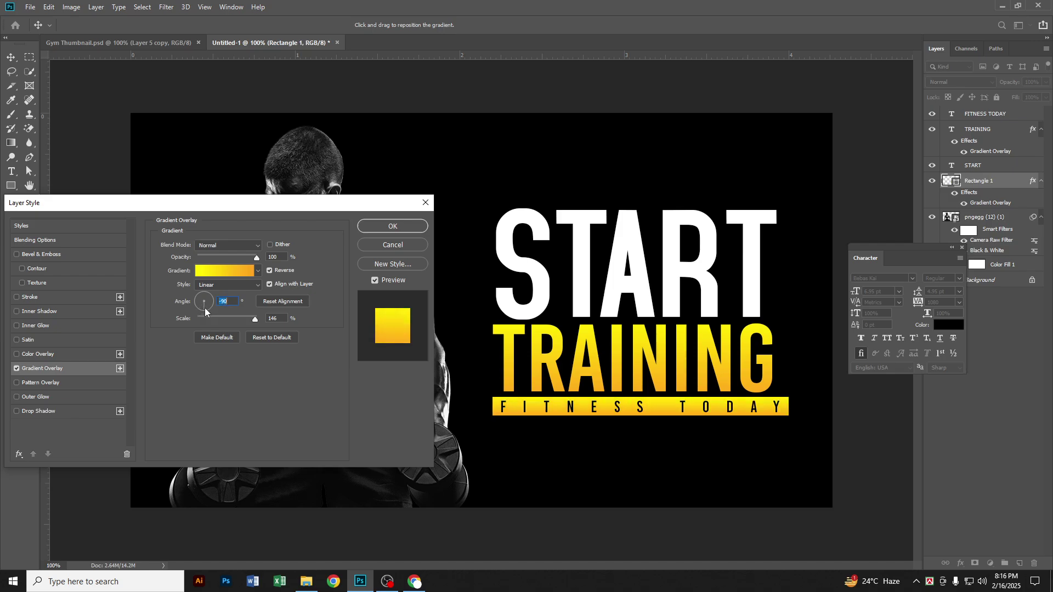
{"action": "left_click", "coordinate": [406, 227]}
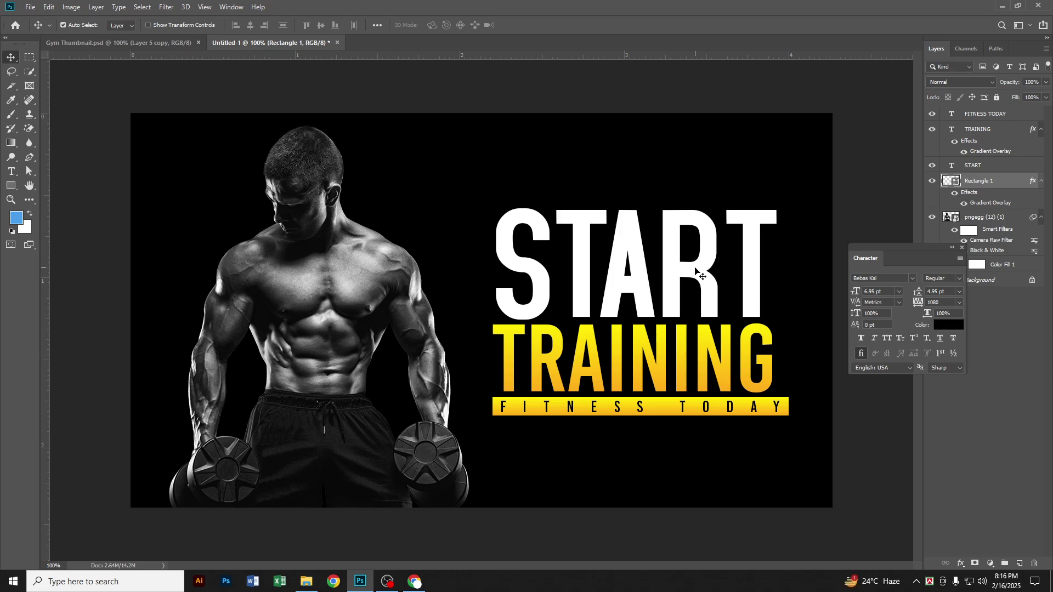
Change the START text colour to light grey (#c9c6c6)
{"action": "left_click", "coordinate": [697, 270]}
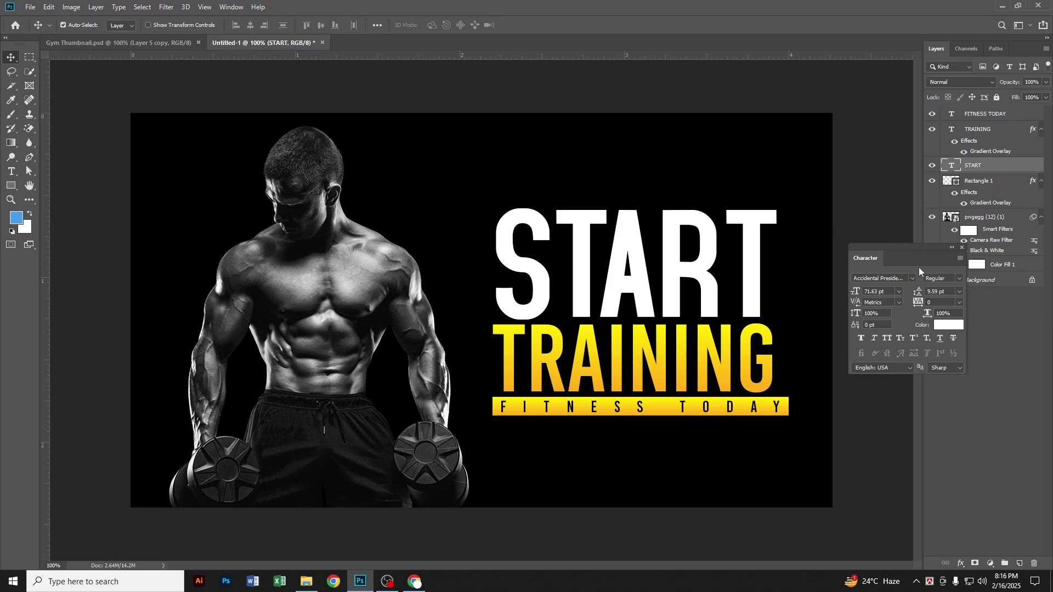
{"action": "left_click", "coordinate": [938, 327]}
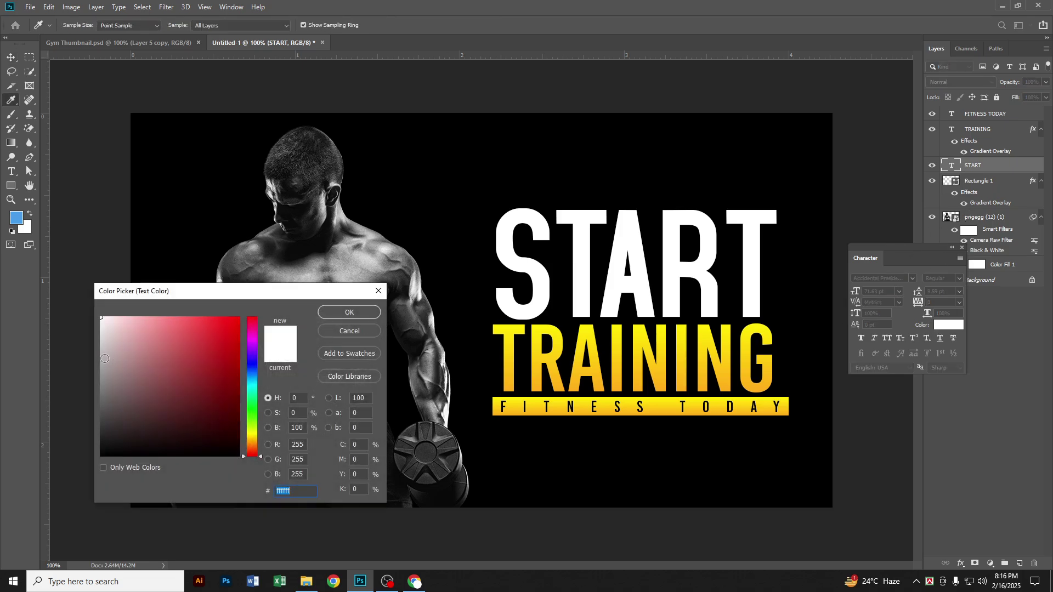
{"action": "left_click_drag", "start_coordinate": [103, 357], "coordinate": [102, 346]}
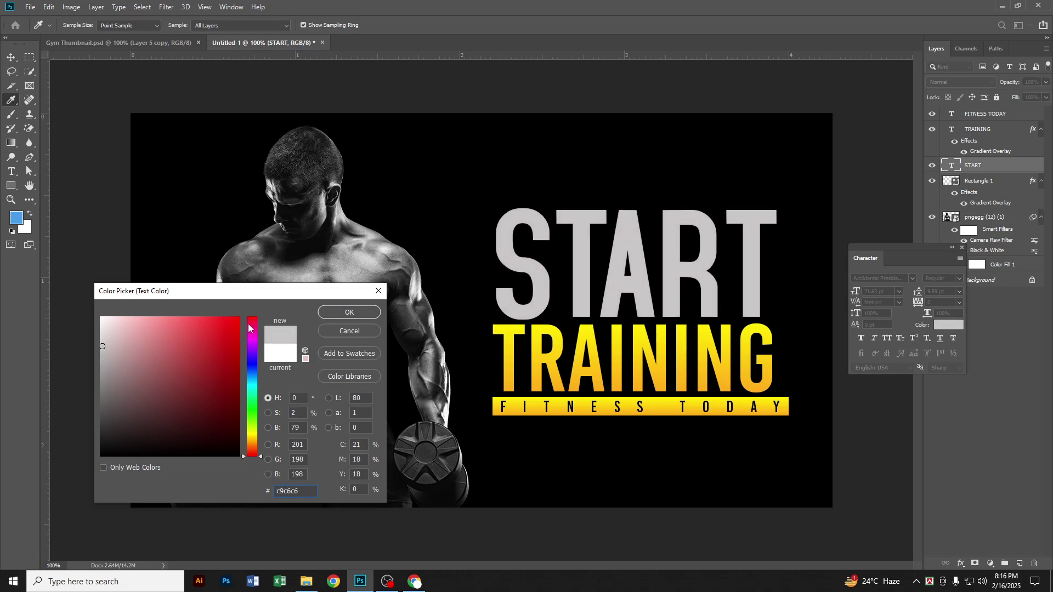
{"action": "left_click", "coordinate": [337, 313]}
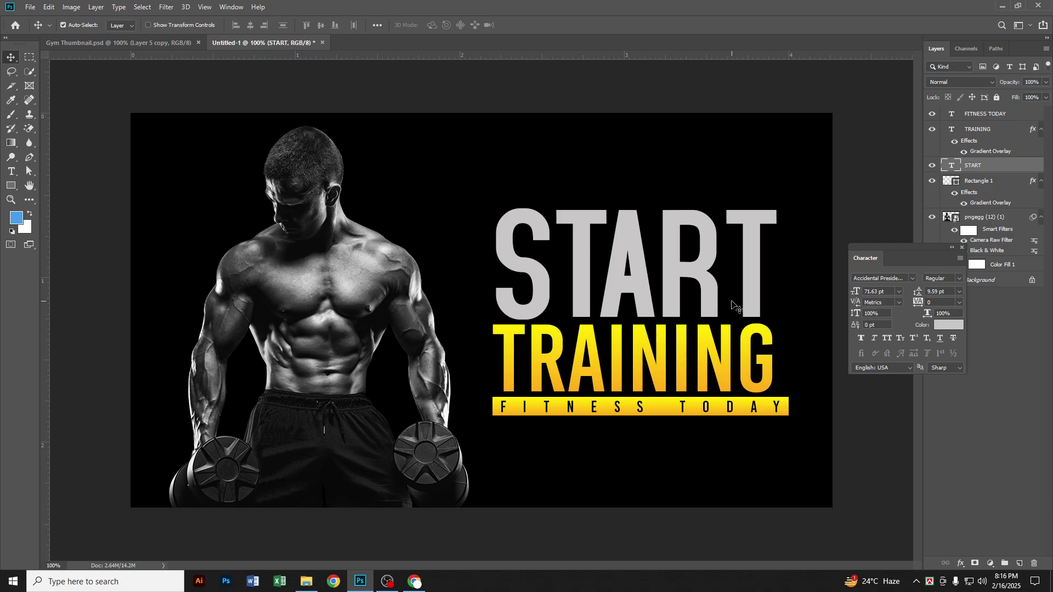
Add a Stroke effect to the START text and set its colour to white
{"action": "right_click", "coordinate": [981, 168]}
{"action": "left_click", "coordinate": [1015, 390]}
{"action": "left_click", "coordinate": [959, 561]}
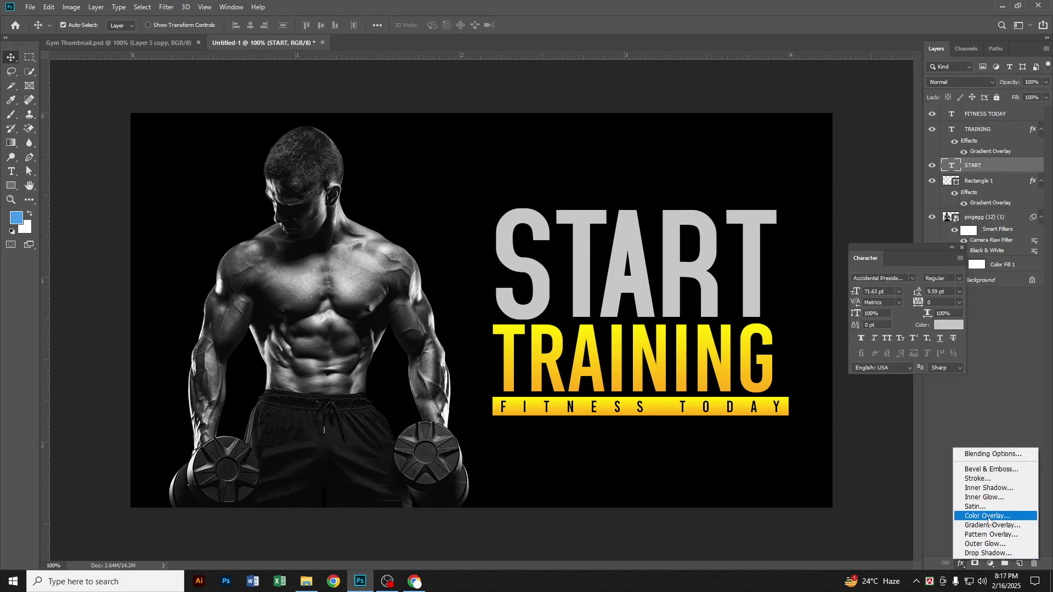
{"action": "left_click", "coordinate": [978, 478]}
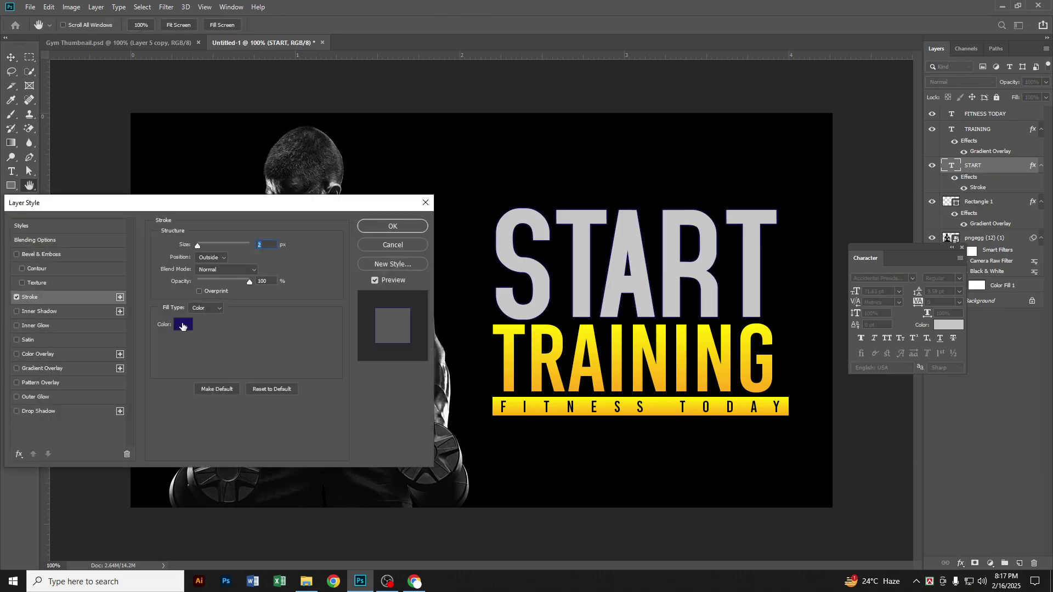
{"action": "left_click", "coordinate": [183, 327]}
{"action": "left_click_drag", "start_coordinate": [162, 335], "coordinate": [100, 317]}
{"action": "left_click", "coordinate": [330, 313]}
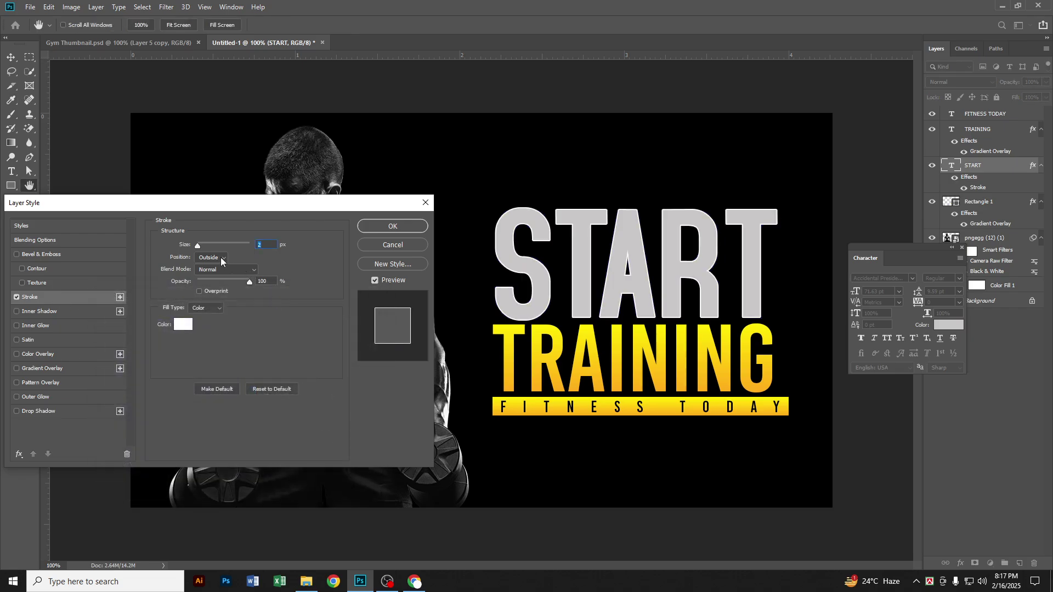
Try START's stroke at 7 px inside the letters with 95% opacity, and outside them with 55% opacity
{"action": "left_click", "coordinate": [220, 257]}
{"action": "left_click", "coordinate": [215, 277]}
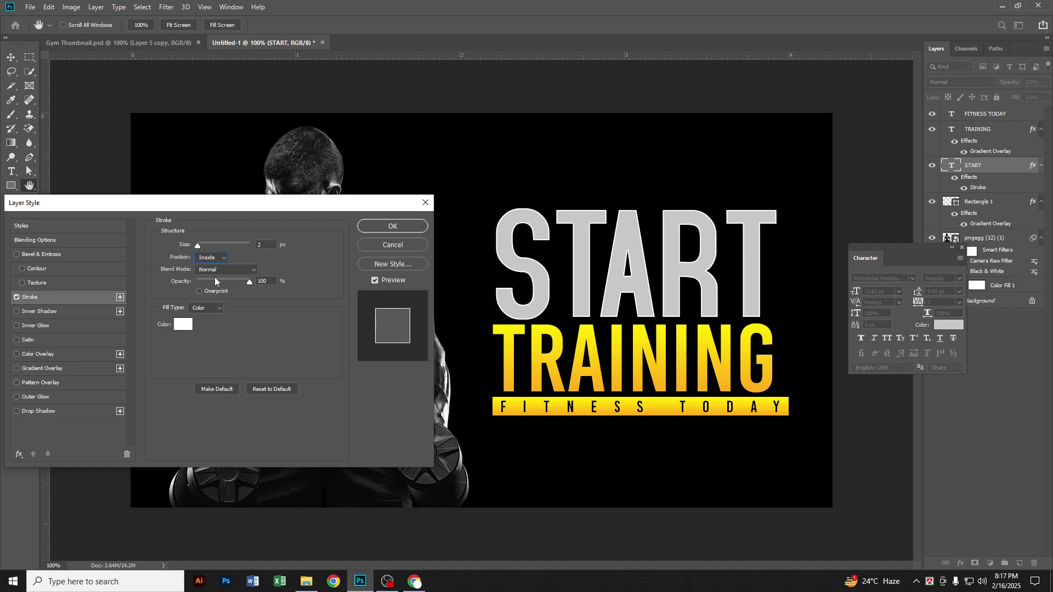
{"action": "left_click_drag", "start_coordinate": [198, 248], "coordinate": [201, 249]}
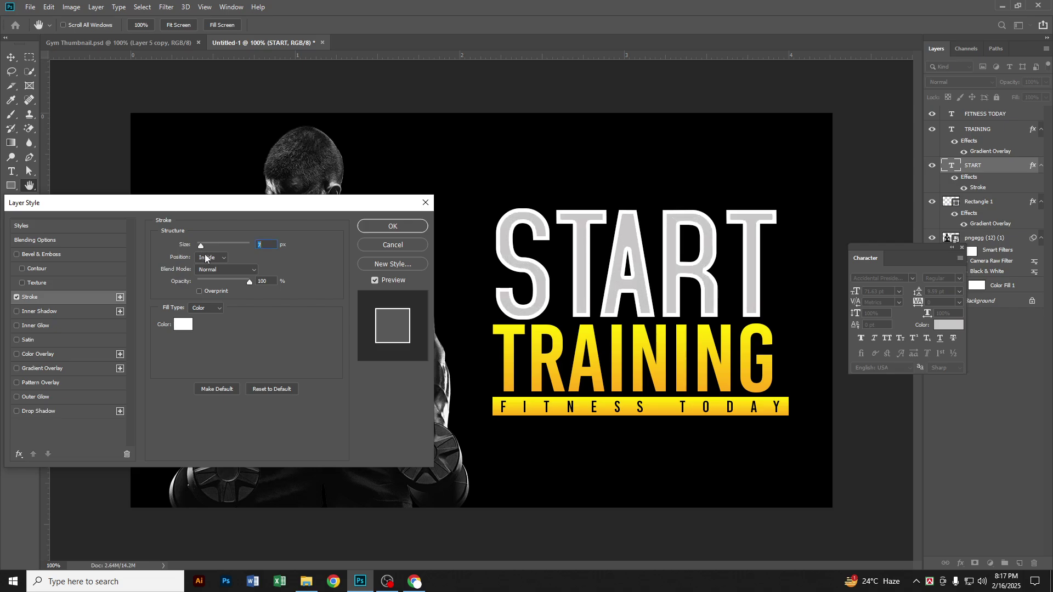
{"action": "mouse_move", "coordinate": [254, 282]}
{"action": "left_mouse_down"}
{"action": "mouse_move", "coordinate": [232, 284]}
{"action": "mouse_move", "coordinate": [248, 284]}
{"action": "left_mouse_up"}
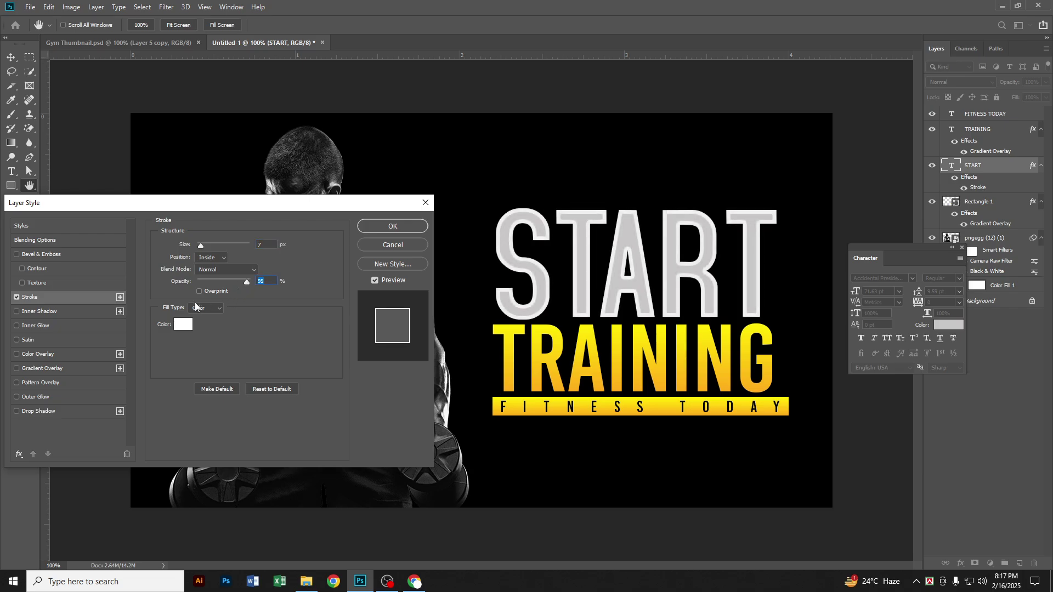
{"action": "left_click", "coordinate": [208, 269]}
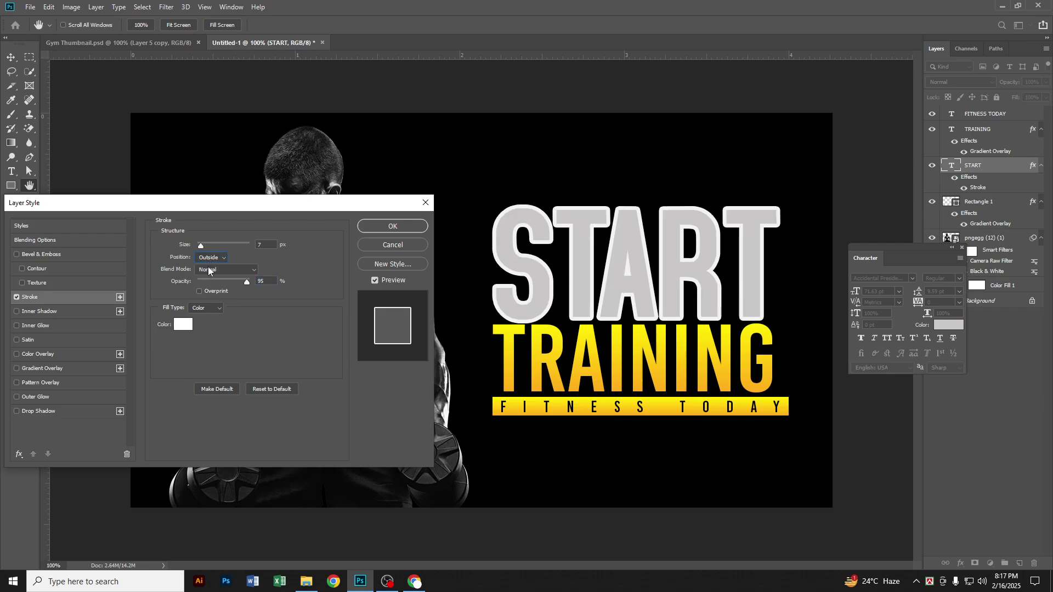
{"action": "mouse_move", "coordinate": [246, 283]}
{"action": "left_mouse_down"}
{"action": "mouse_move", "coordinate": [210, 287]}
{"action": "mouse_move", "coordinate": [226, 288]}
{"action": "left_mouse_up"}
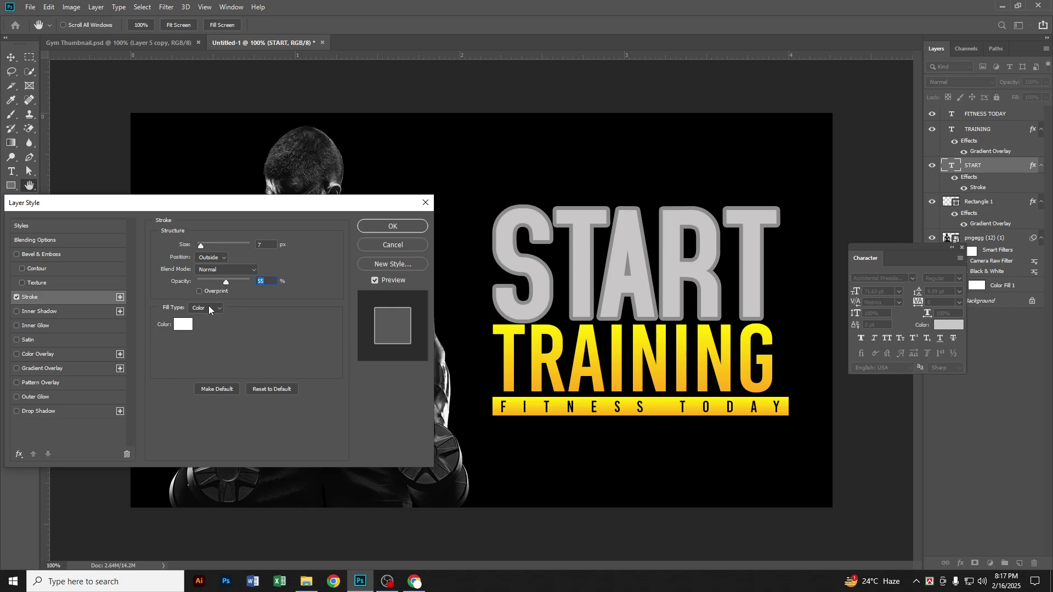
Switch START's stroke to a gradient fill based on the Foreground to Background preset, with its 0% colour stop in orange (#ffb01a)
{"action": "left_click", "coordinate": [211, 326]}
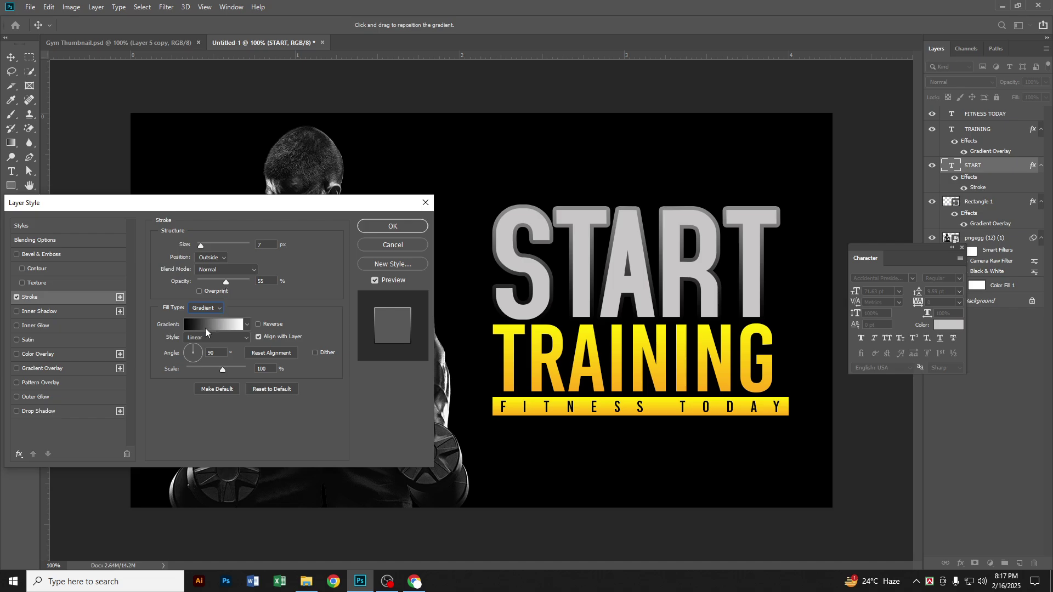
{"action": "left_click", "coordinate": [205, 328]}
{"action": "left_click", "coordinate": [693, 232]}
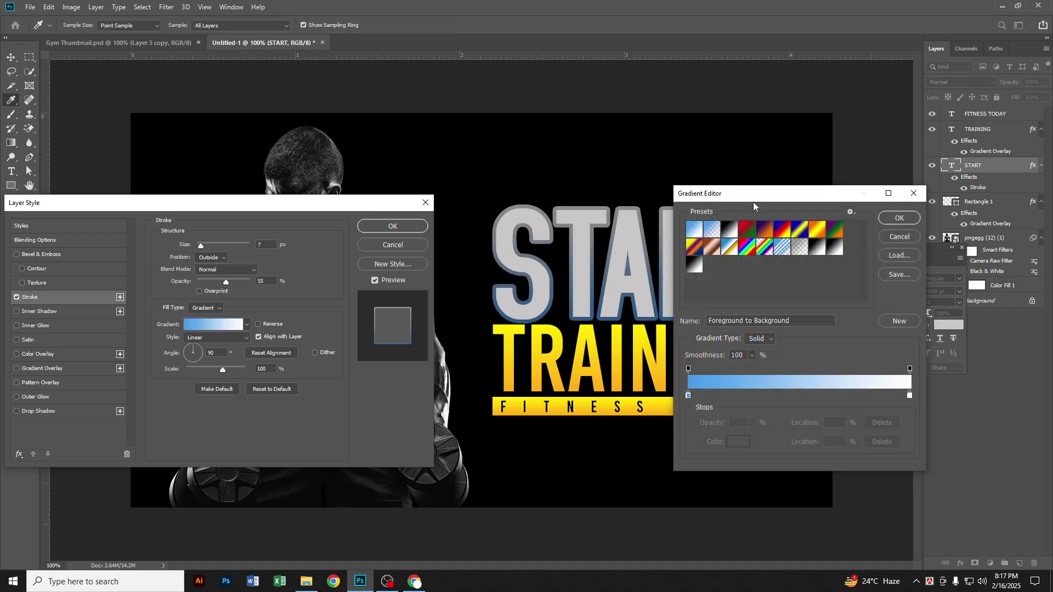
{"action": "left_click", "coordinate": [688, 395]}
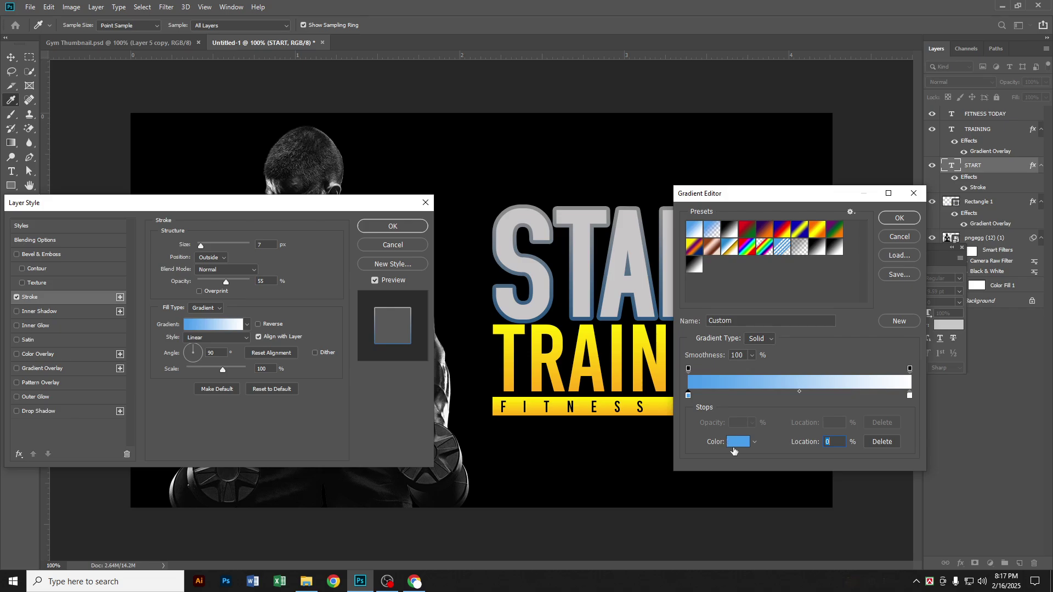
{"action": "left_click", "coordinate": [736, 443]}
{"action": "left_click", "coordinate": [578, 388]}
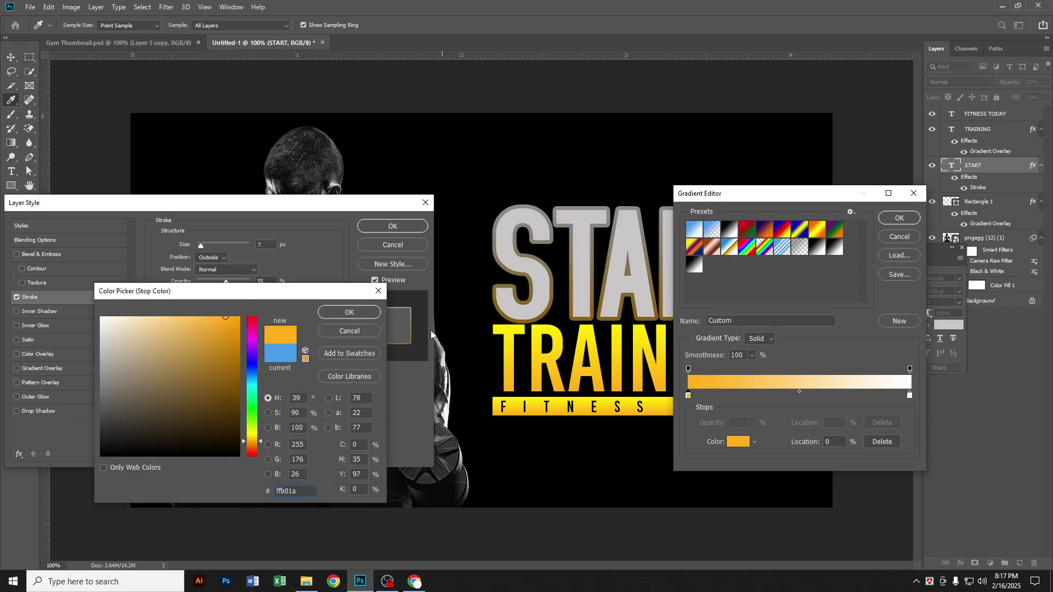
{"action": "left_click", "coordinate": [375, 313]}
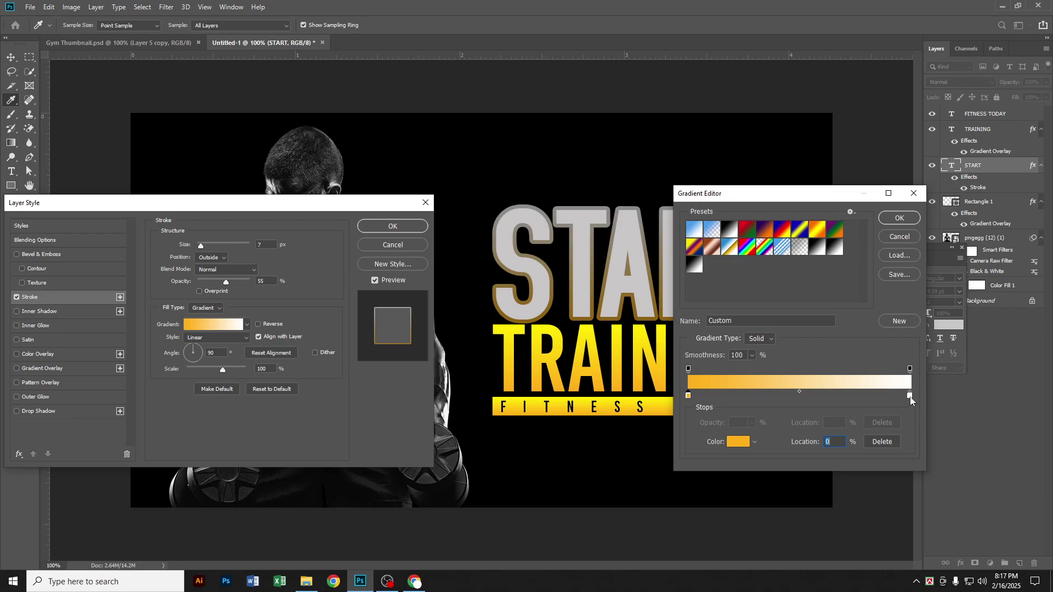
Set the 100% colour stop of START's stroke gradient to yellow (#ffe805) and accept the gradient
{"action": "left_click", "coordinate": [909, 395]}
{"action": "left_click", "coordinate": [738, 441]}
{"action": "left_click", "coordinate": [615, 330]}
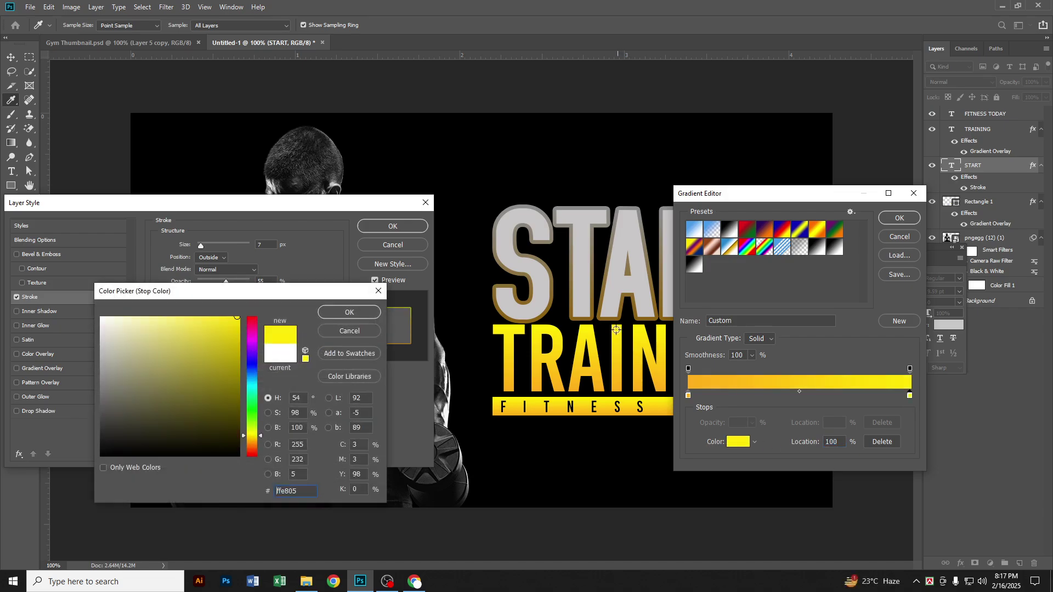
{"action": "left_click", "coordinate": [349, 312]}
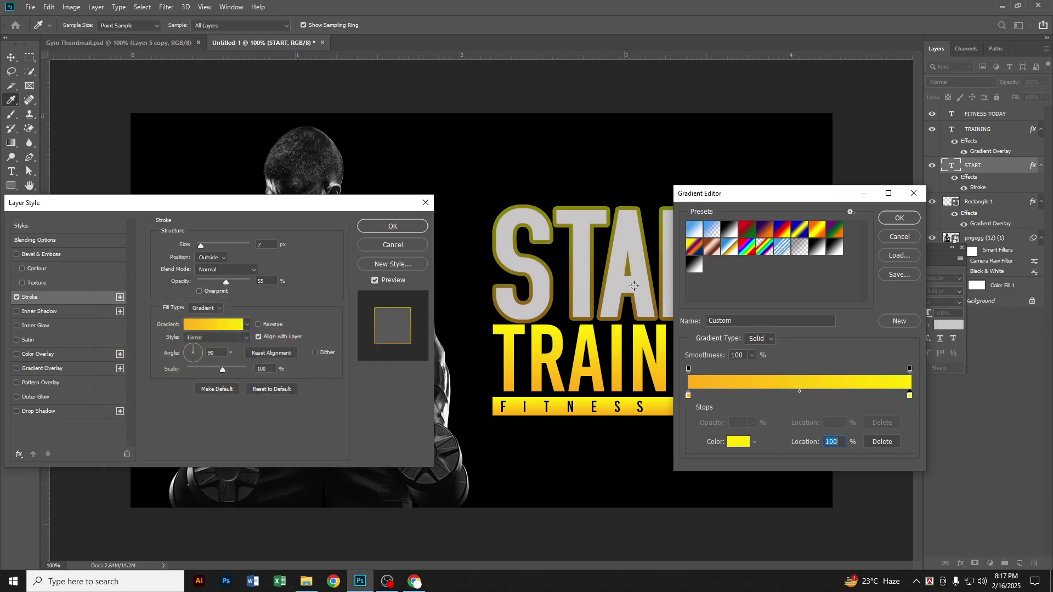
{"action": "left_click", "coordinate": [897, 219]}
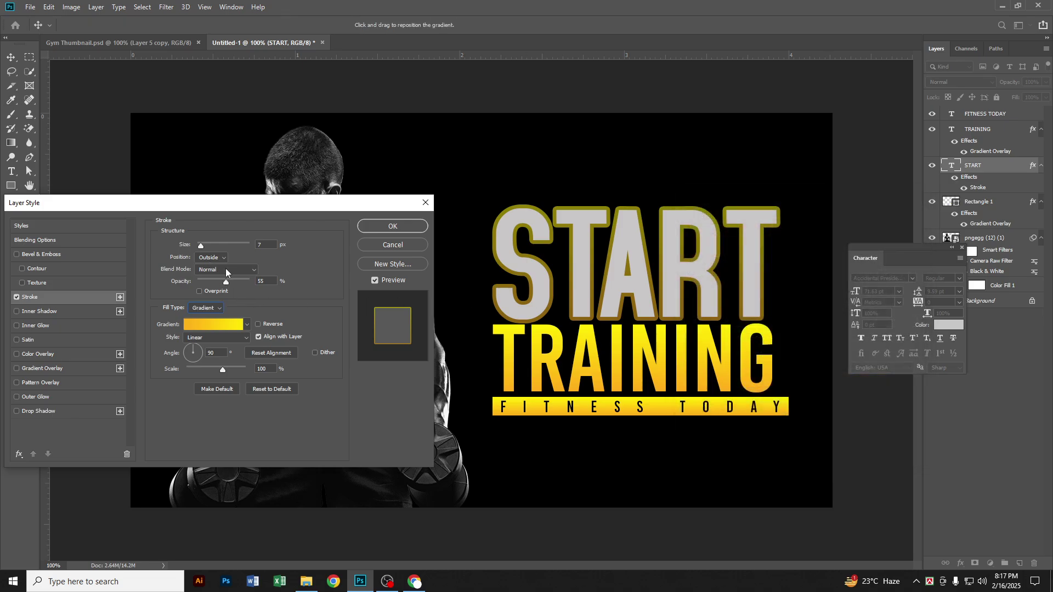
Set START's stroke to 85% opacity and 6 px size, and apply the effect
{"action": "left_click_drag", "start_coordinate": [223, 283], "coordinate": [243, 286]}
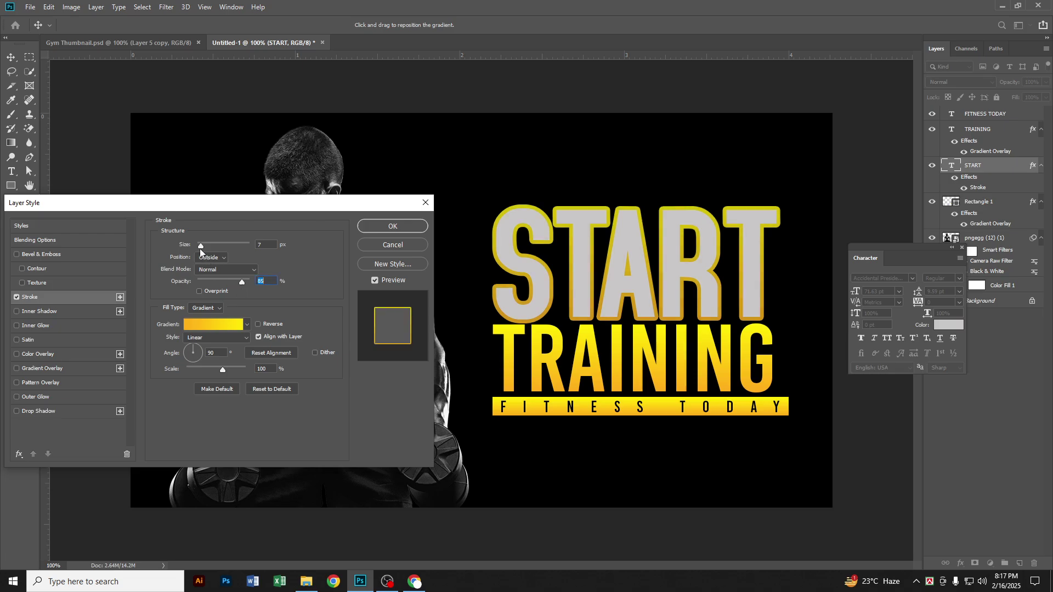
{"action": "left_click_drag", "start_coordinate": [200, 249], "coordinate": [201, 253]}
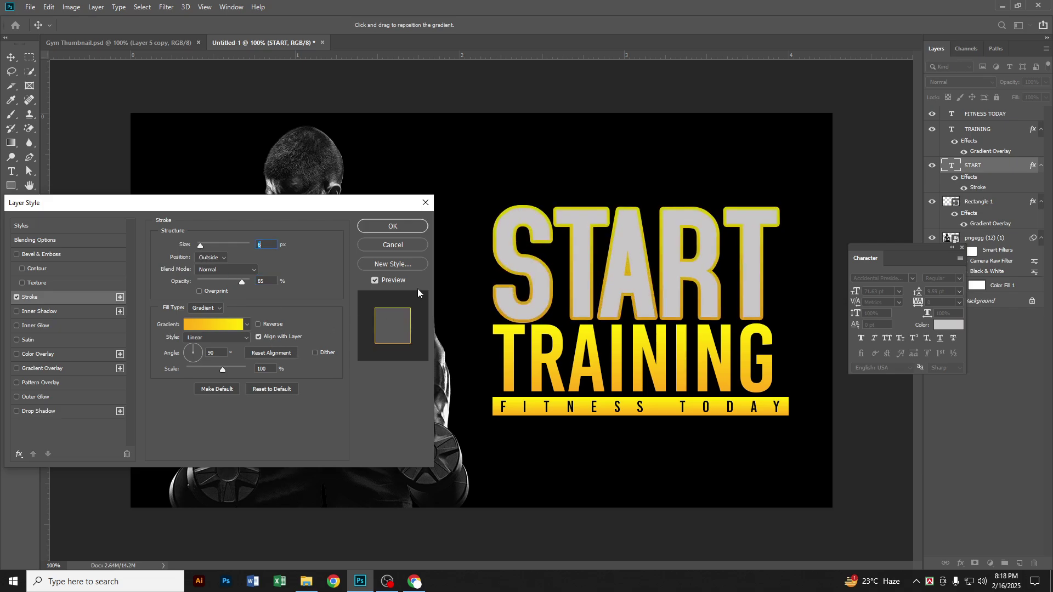
{"action": "left_click", "coordinate": [386, 228]}
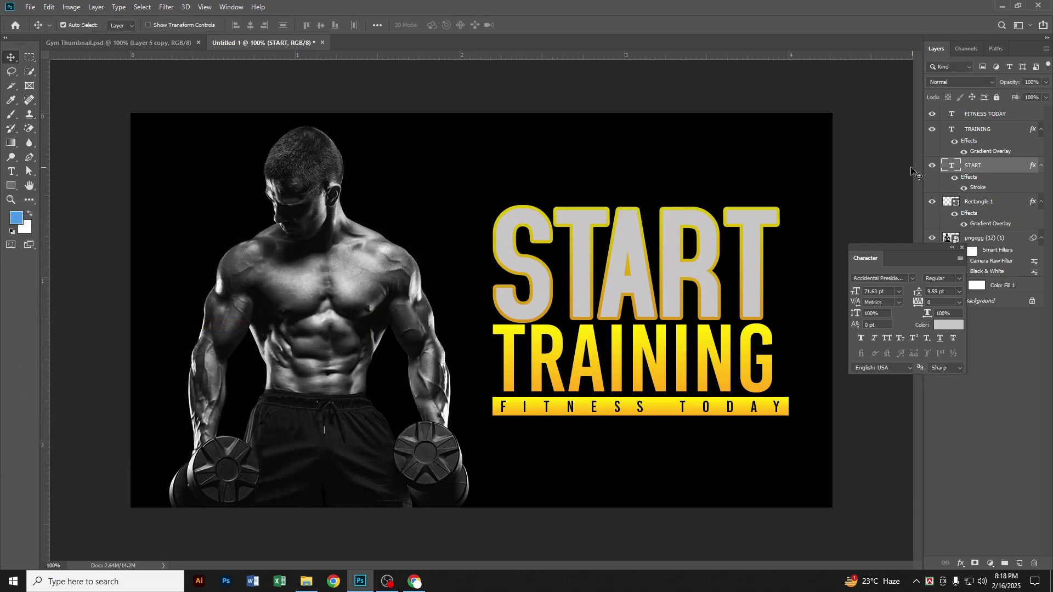
Recolour the START text white (#ffffff) and commit the text edit
{"action": "double_click", "coordinate": [943, 167]}
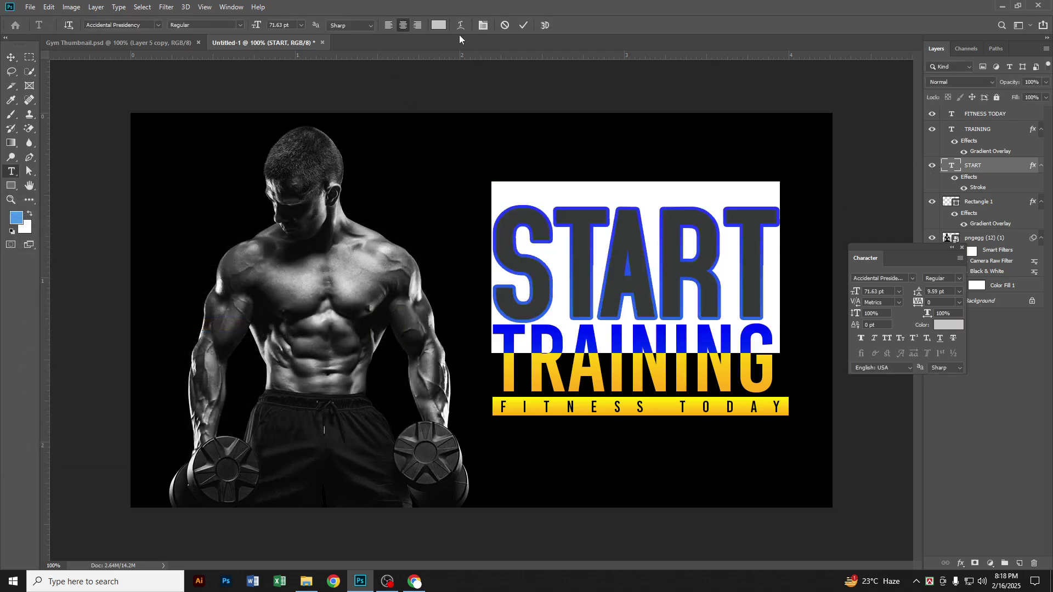
{"action": "left_click", "coordinate": [438, 24]}
{"action": "left_click_drag", "start_coordinate": [151, 337], "coordinate": [77, 313]}
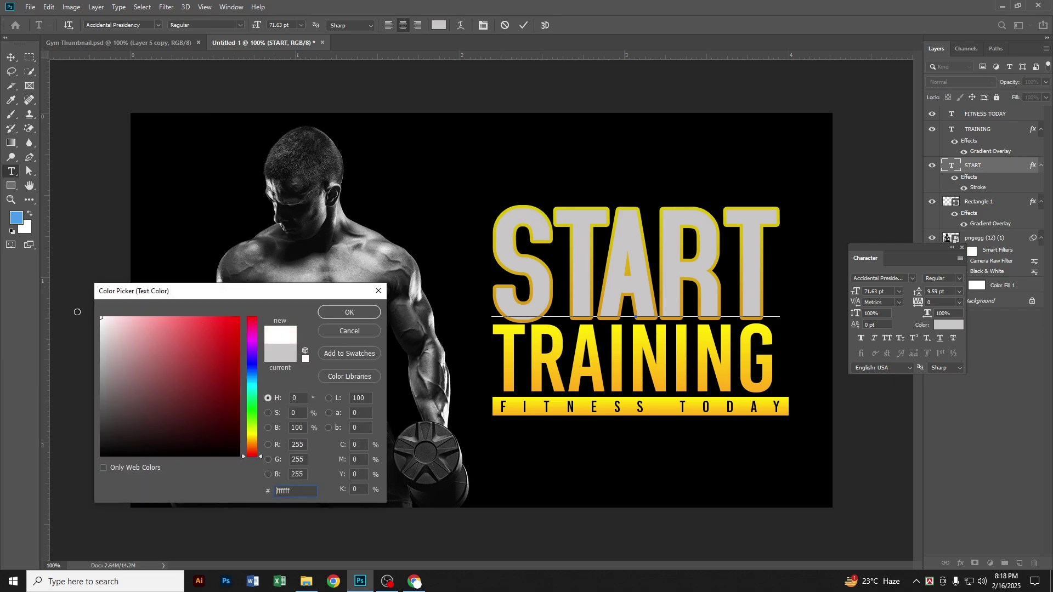
{"action": "left_click", "coordinate": [347, 312]}
{"action": "key", "text": "ctrl+Return"}
{"action": "key", "text": "v"}
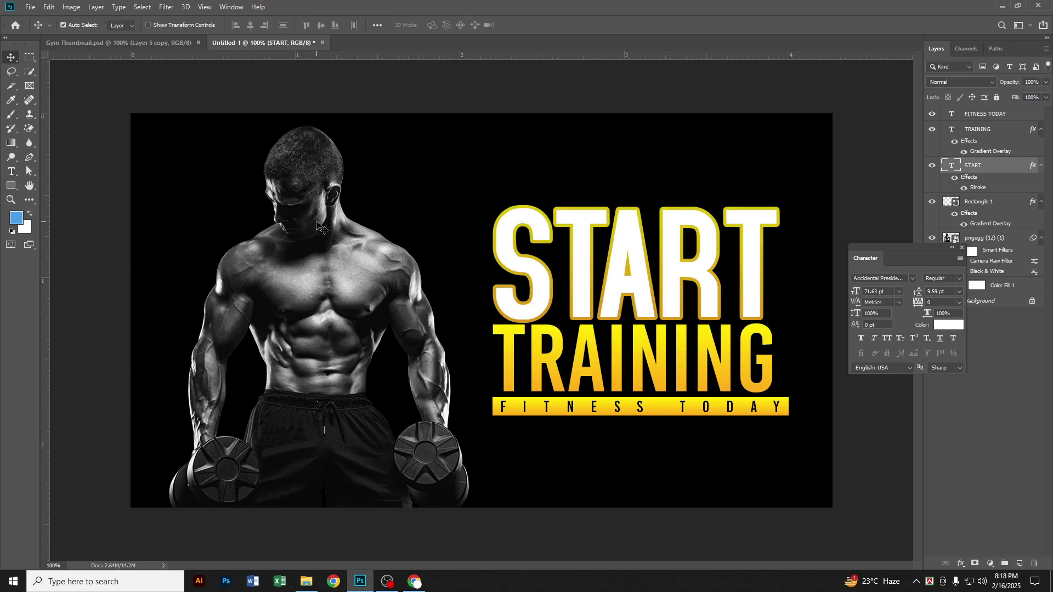
Set the START text's stroke size to 5 px and apply the effect
{"action": "double_click", "coordinate": [970, 189]}
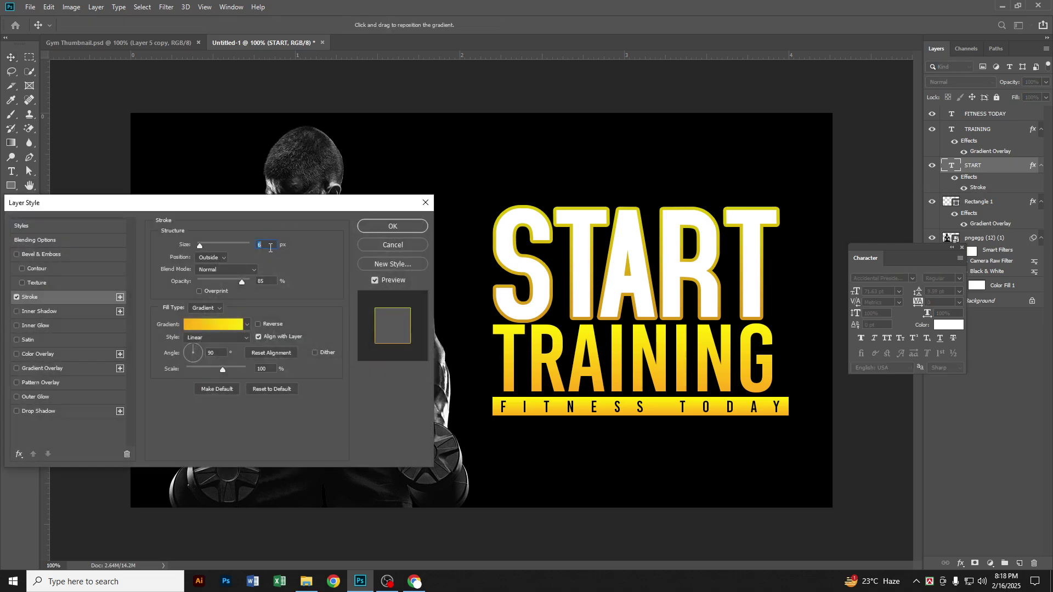
{"action": "type", "text": "4"}
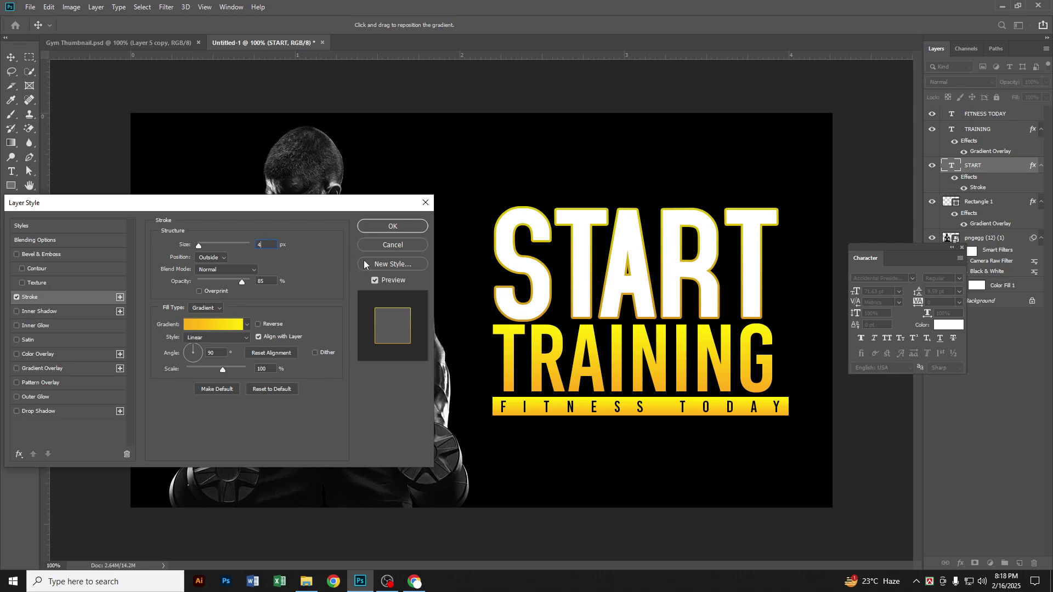
{"action": "type", "text": "5"}
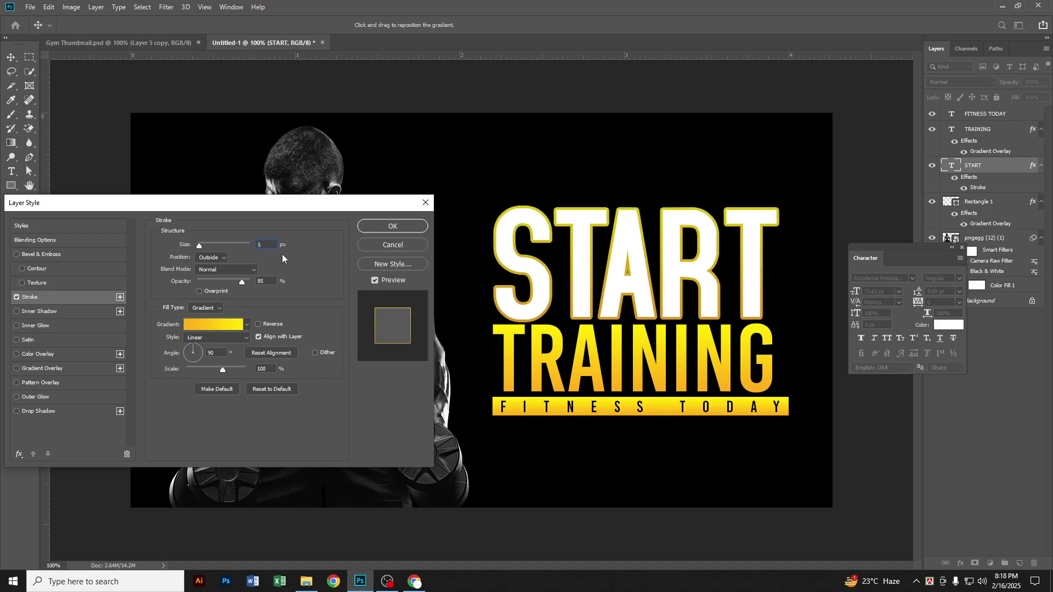
{"action": "left_click", "coordinate": [367, 227]}
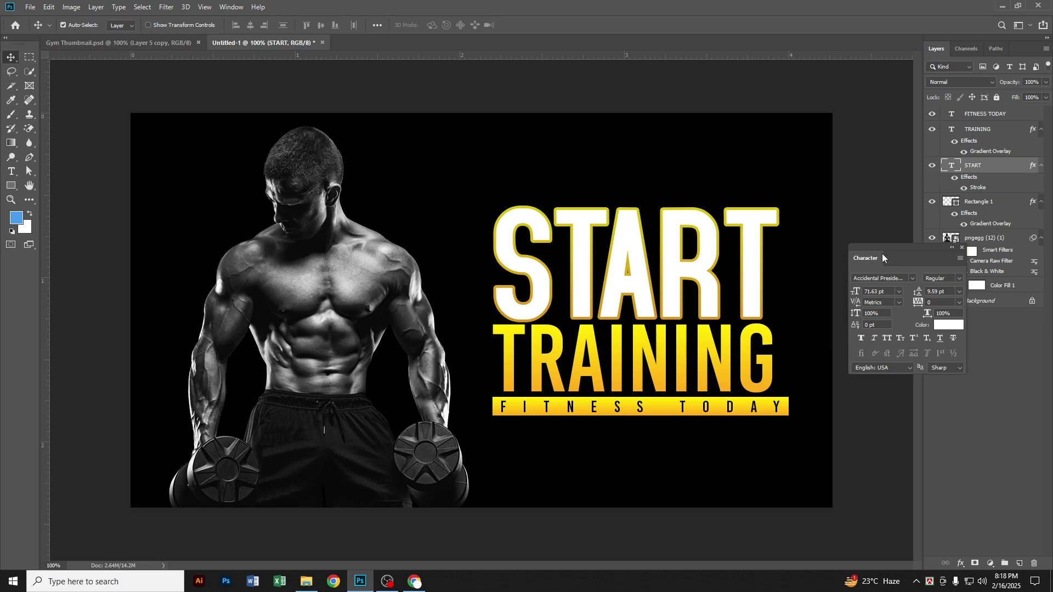
Skew START, TRAINING, FITNESS TODAY and the yellow bar together so the whole text block slants upward to the right
{"action": "left_click_drag", "start_coordinate": [882, 253], "coordinate": [880, 382]}
{"action": "left_click", "coordinate": [989, 207], "text": "ctrl"}
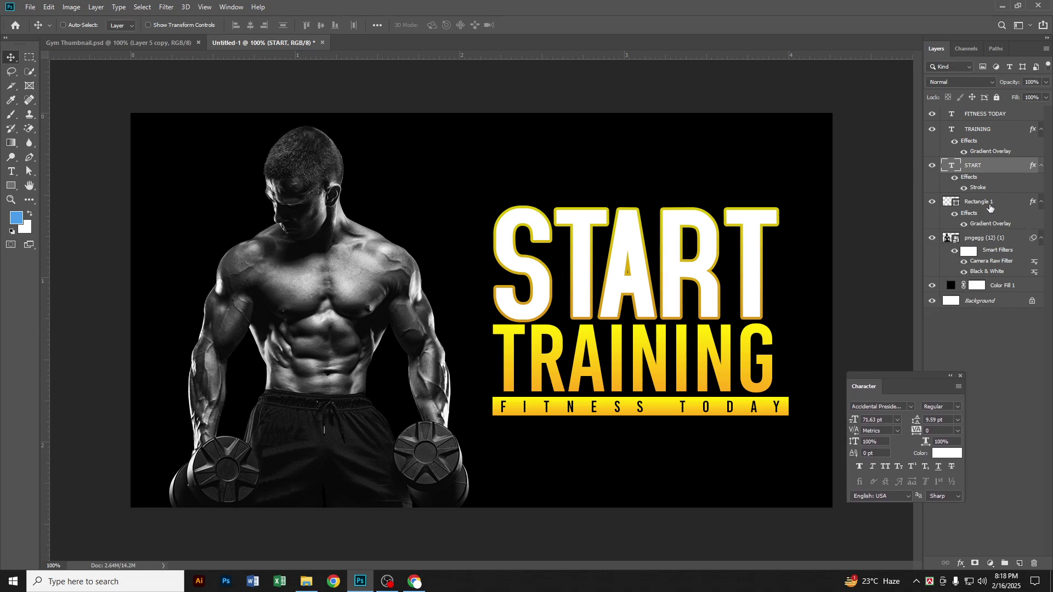
{"action": "left_click", "coordinate": [981, 129], "text": "ctrl"}
{"action": "left_click", "coordinate": [984, 113], "text": "ctrl"}
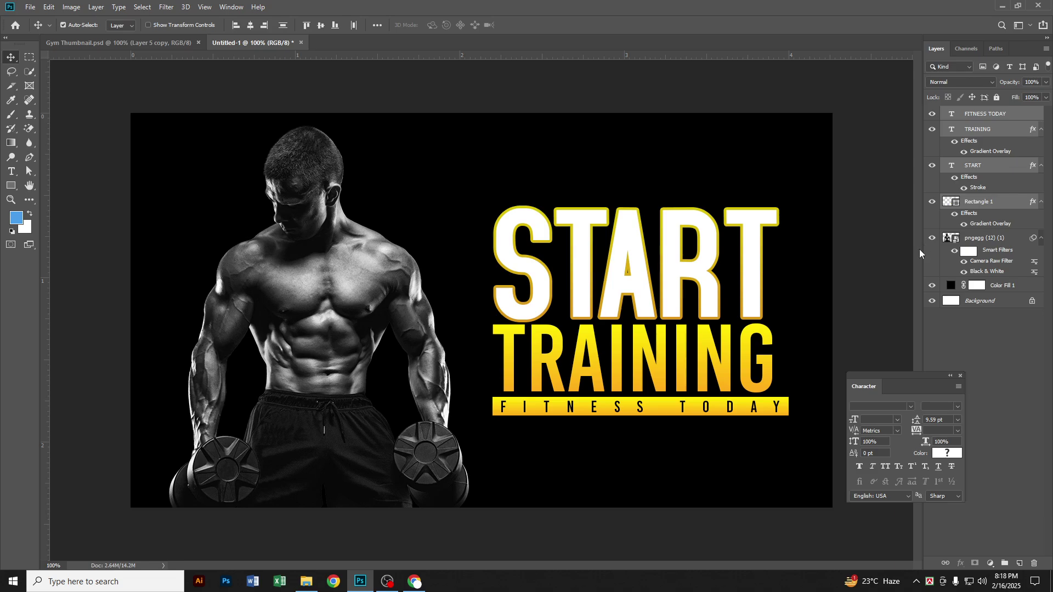
{"action": "key", "text": "ctrl+t"}
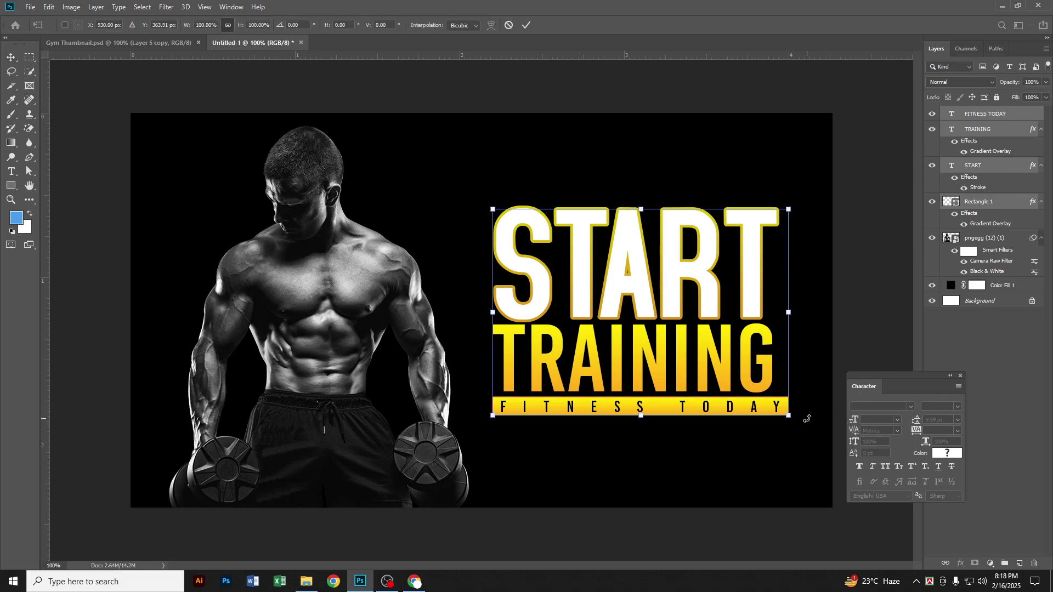
{"action": "left_click_drag", "start_coordinate": [790, 314], "coordinate": [764, 285]}
{"action": "key", "text": "Return"}
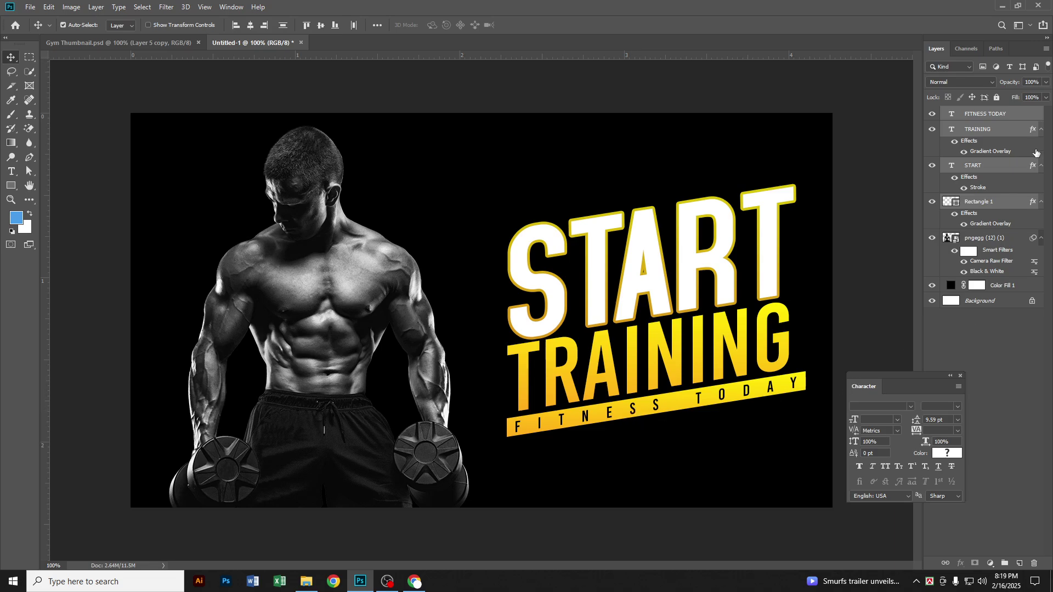
Try the Morganite font on FITNESS TODAY in the Book, Bold and ExtraBold styles, and commit the text edit
{"action": "double_click", "coordinate": [952, 114]}
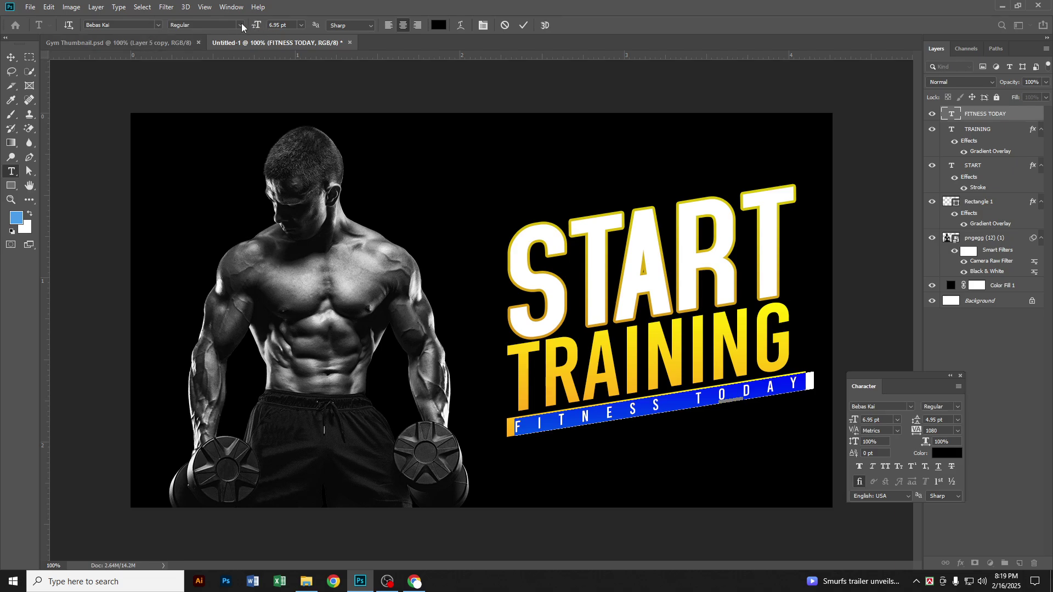
{"action": "left_click", "coordinate": [158, 25]}
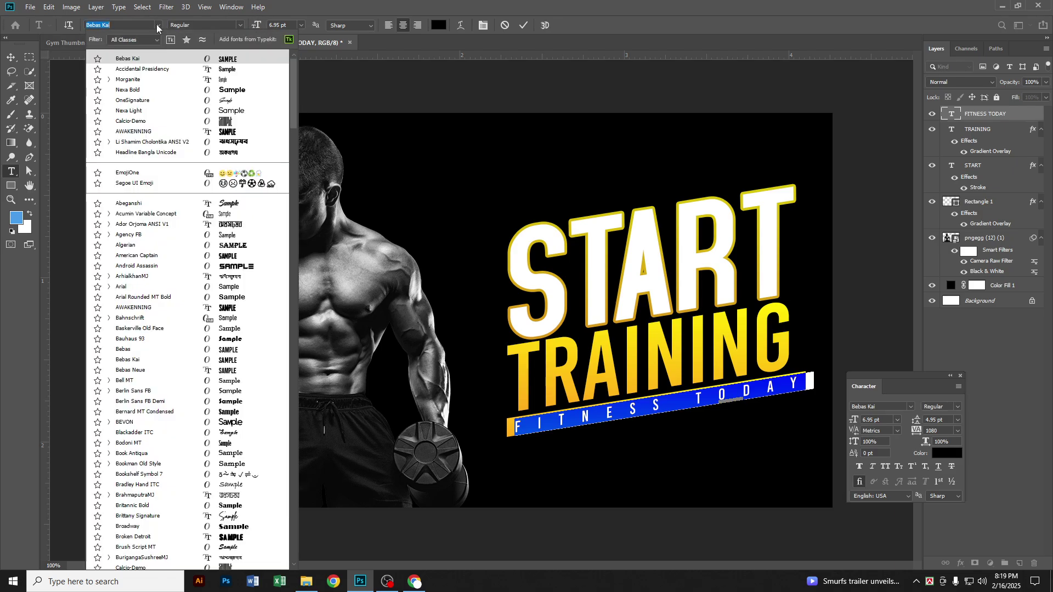
{"action": "left_click", "coordinate": [150, 81]}
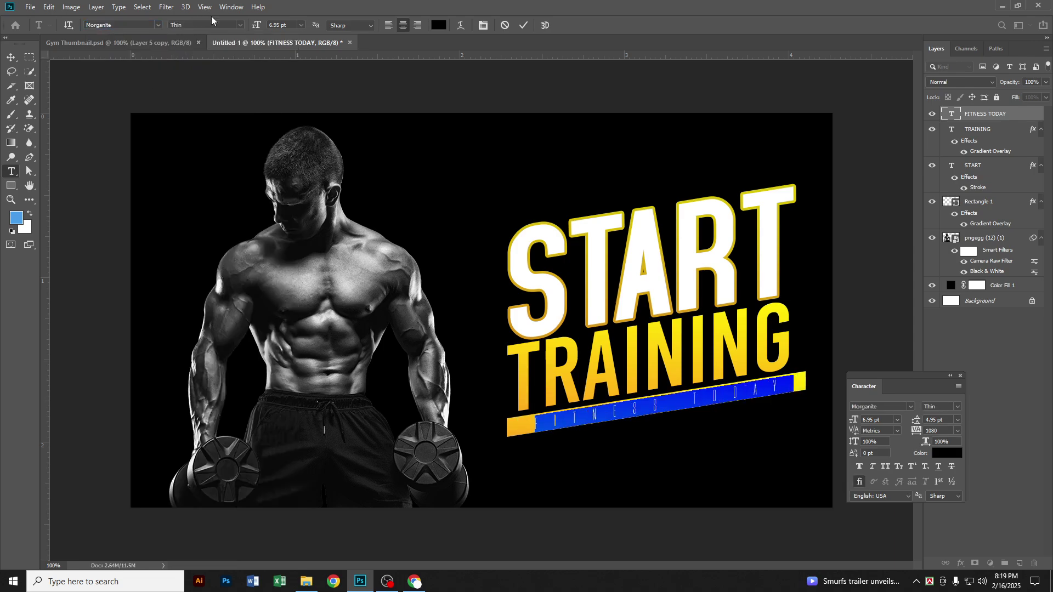
{"action": "left_click", "coordinate": [240, 25]}
{"action": "left_click", "coordinate": [214, 86]}
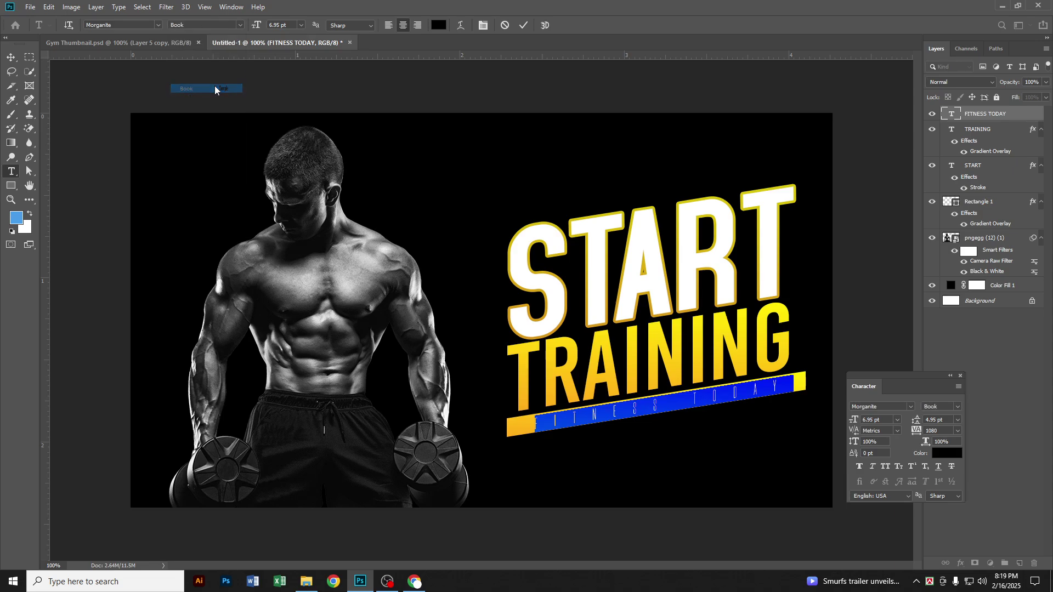
{"action": "left_click", "coordinate": [240, 25]}
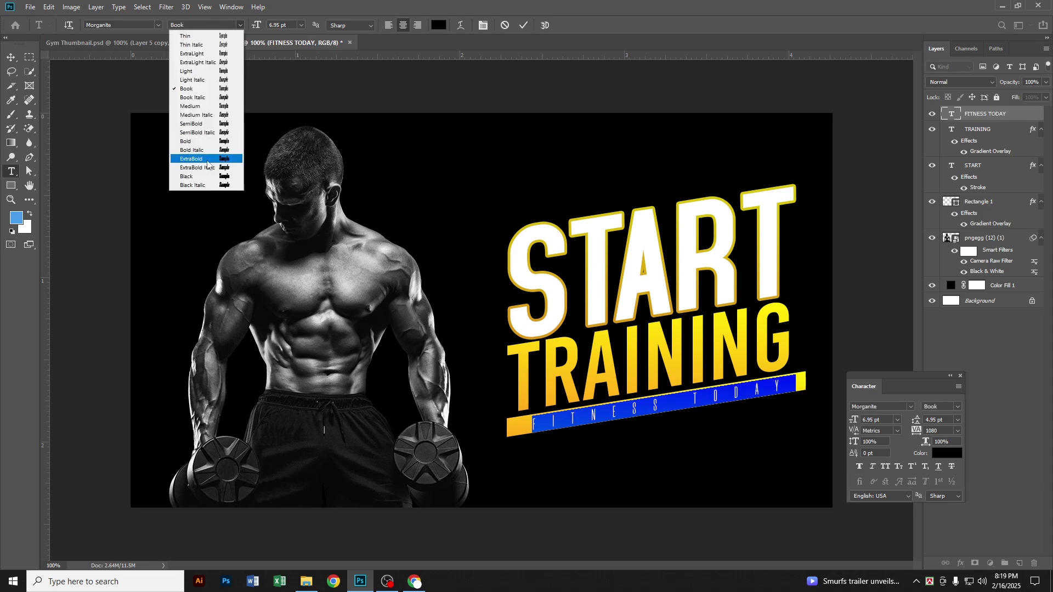
{"action": "left_click", "coordinate": [219, 143]}
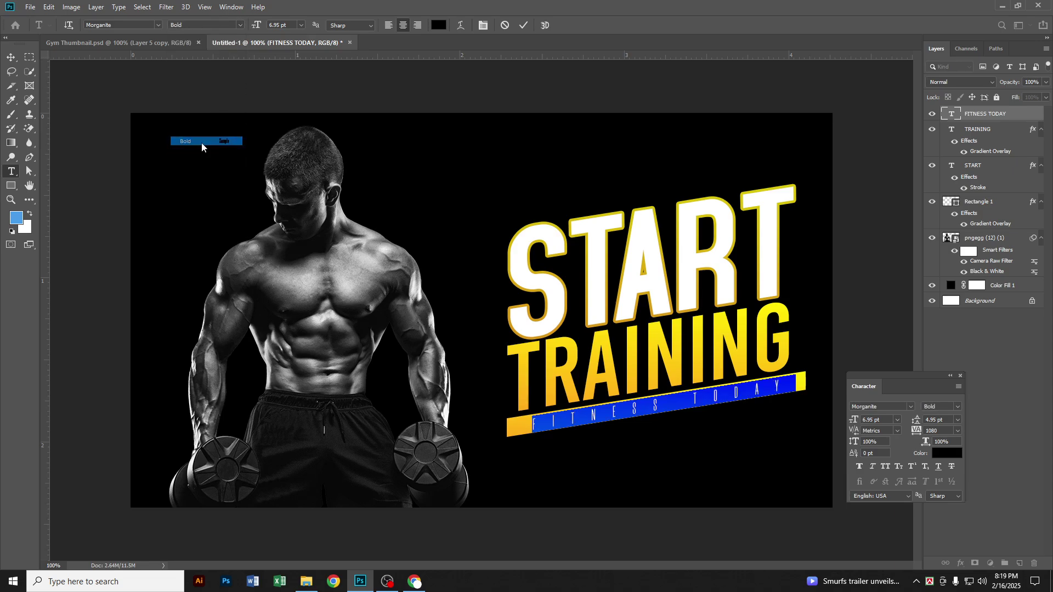
{"action": "left_click", "coordinate": [242, 25]}
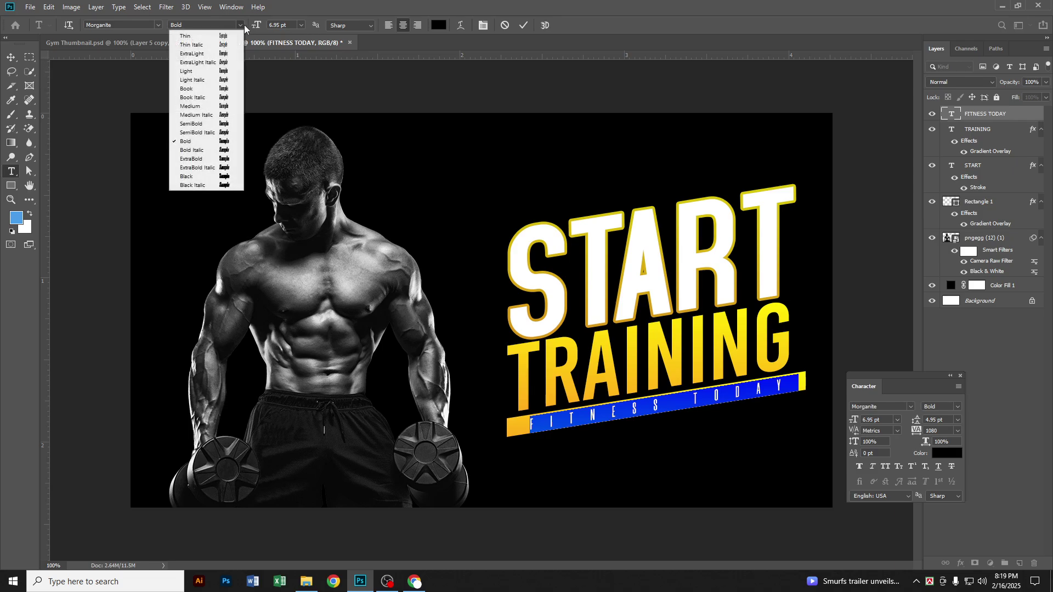
{"action": "left_click", "coordinate": [215, 159]}
{"action": "key", "text": "ctrl+Return"}
{"action": "key", "text": "v"}
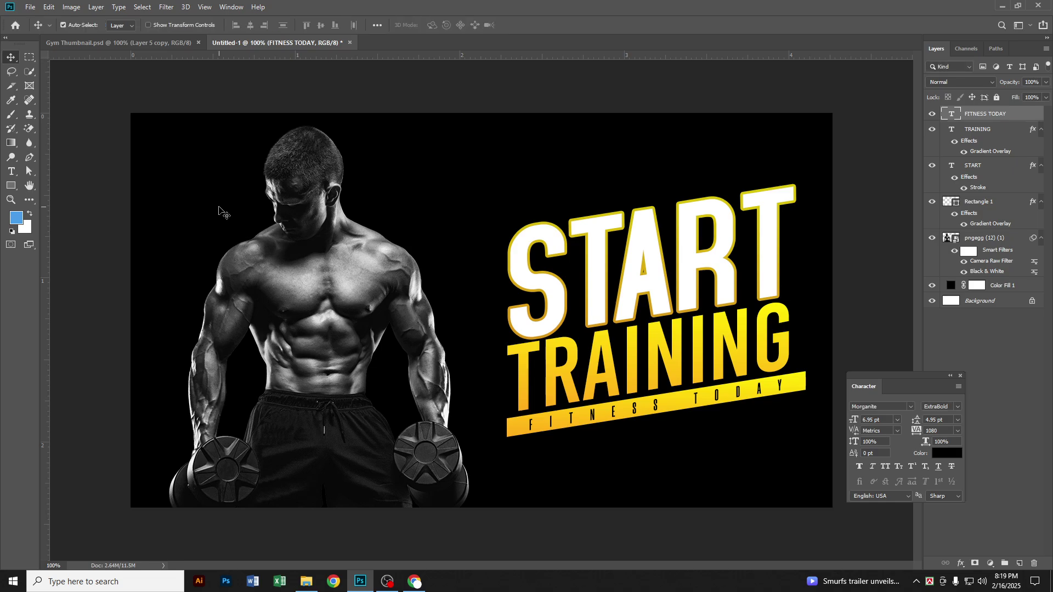
Set the FITNESS TODAY text to Nexa Heavy at 5.95 pt and commit the text edit
{"action": "key", "text": "t"}
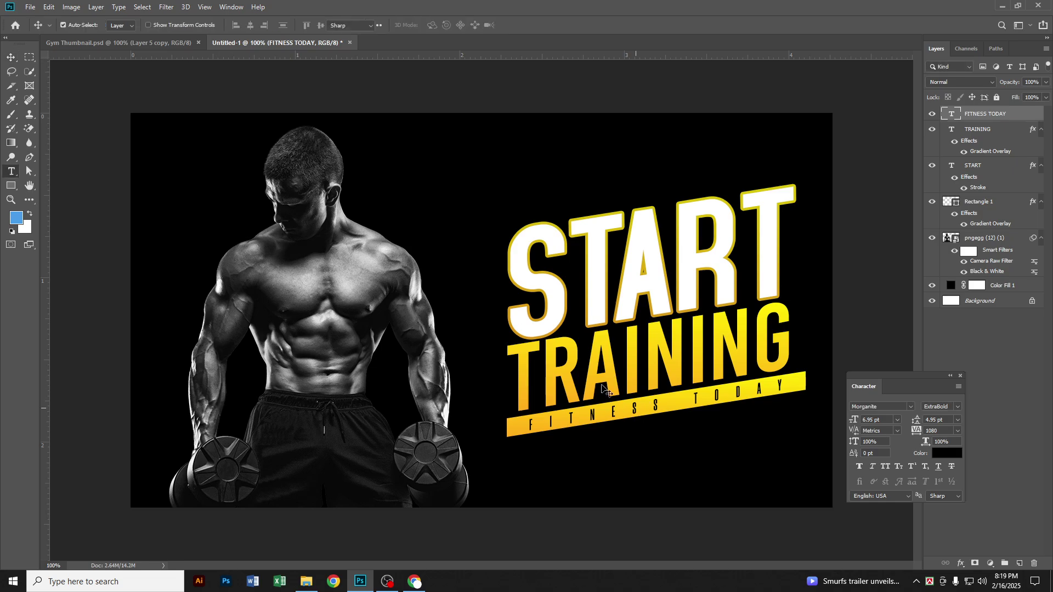
{"action": "triple_click", "coordinate": [606, 390]}
{"action": "left_click", "coordinate": [159, 25]}
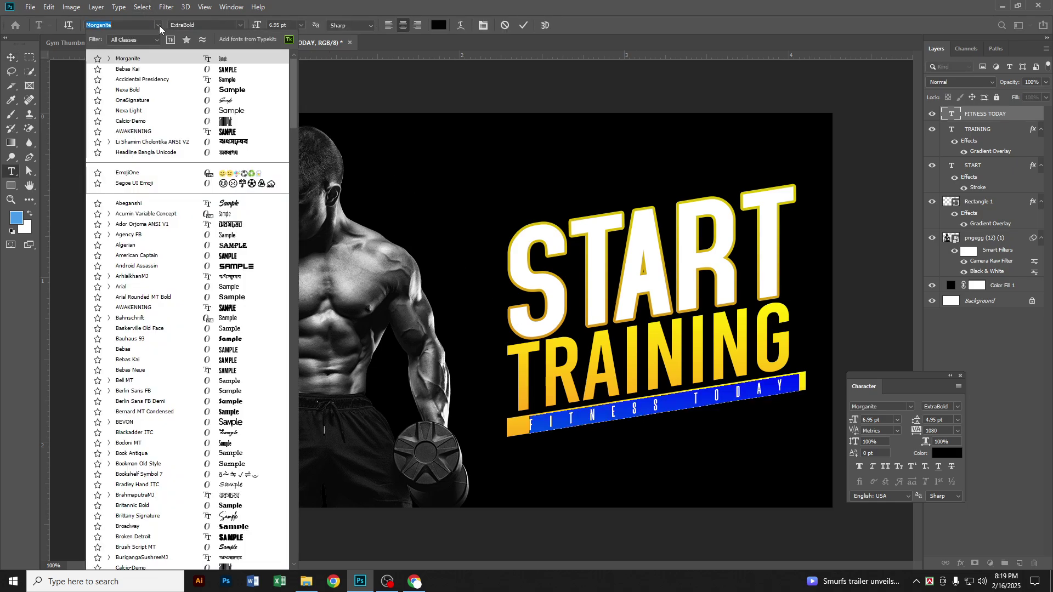
{"action": "left_click", "coordinate": [154, 114]}
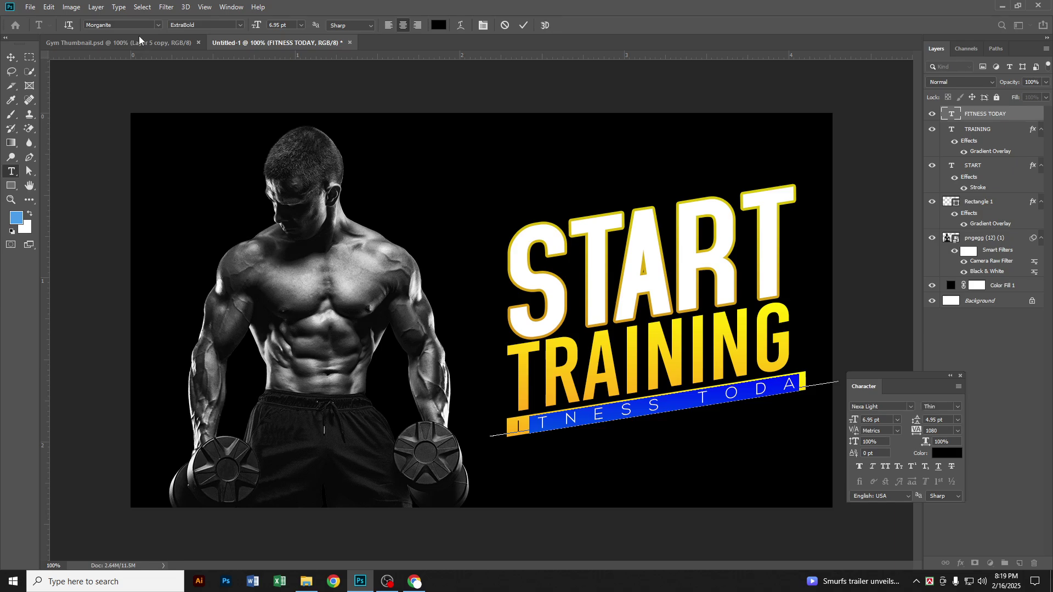
{"action": "type", "text": "Nexa"}
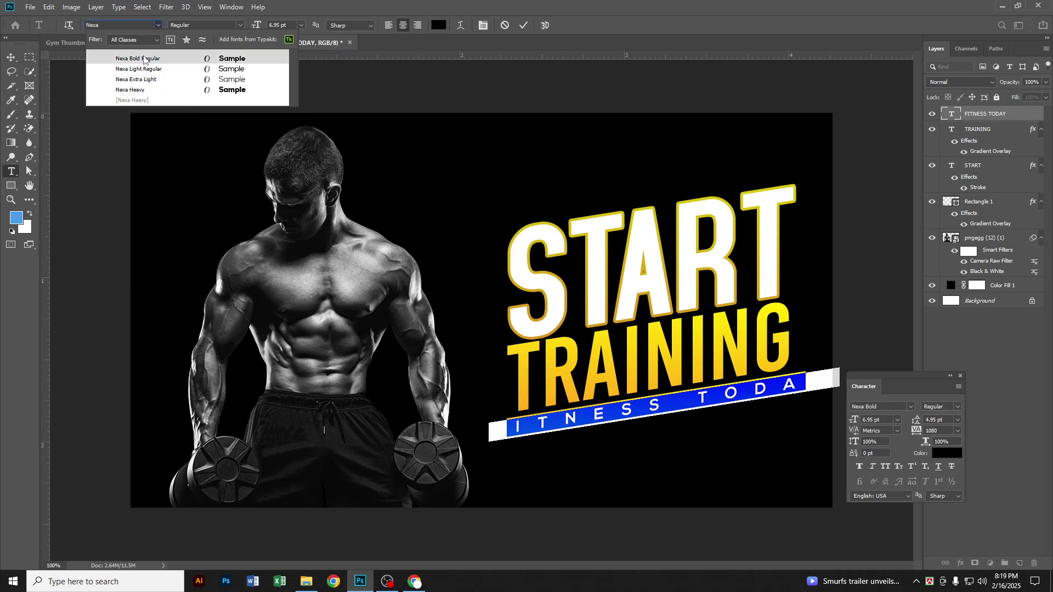
{"action": "left_click", "coordinate": [140, 90]}
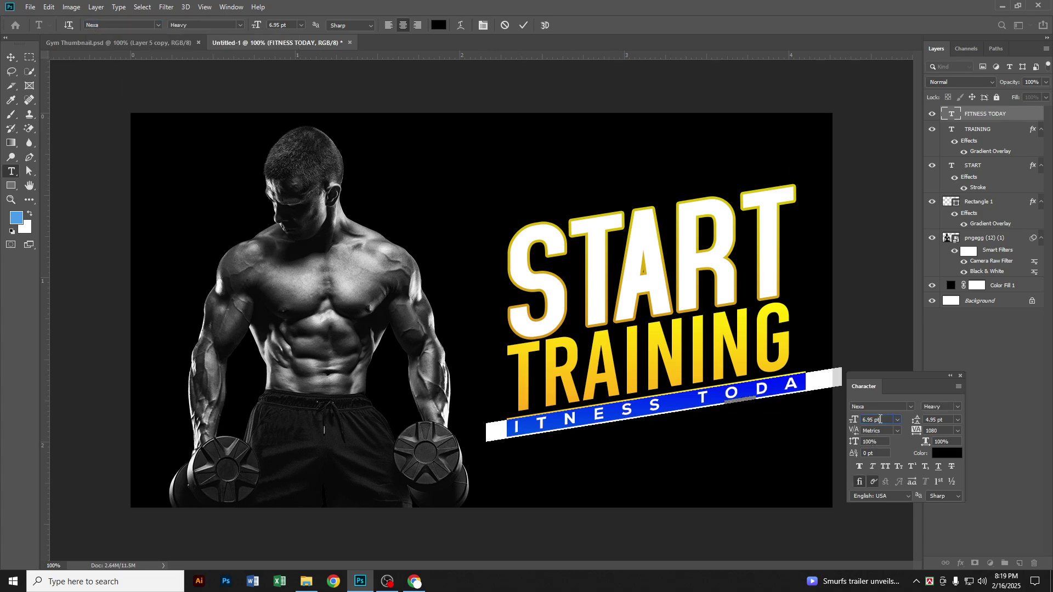
{"action": "key", "text": "Down"}
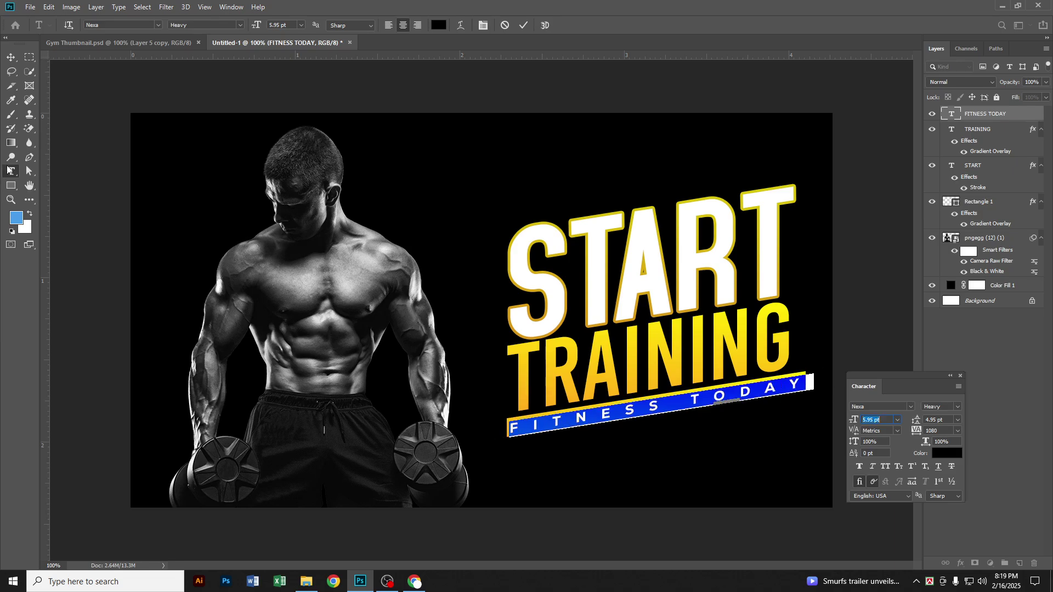
{"action": "left_click", "coordinate": [13, 58]}
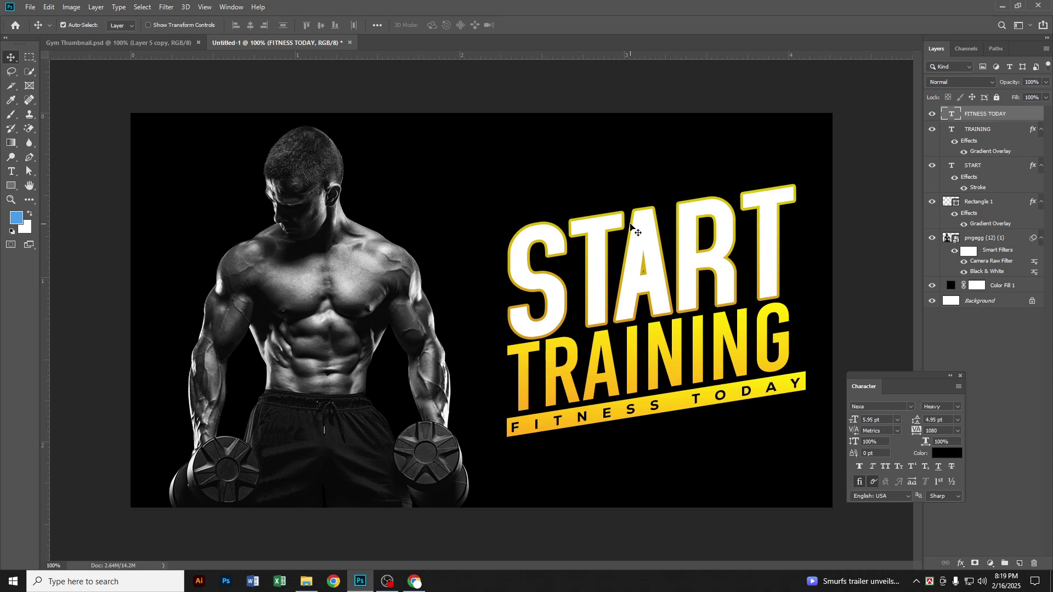
Add a solid colour fill layer directly above the black fill, in orange #ffb917 sampled from the TRAINING text
{"action": "left_click", "coordinate": [984, 242]}
{"action": "left_click", "coordinate": [1005, 289]}
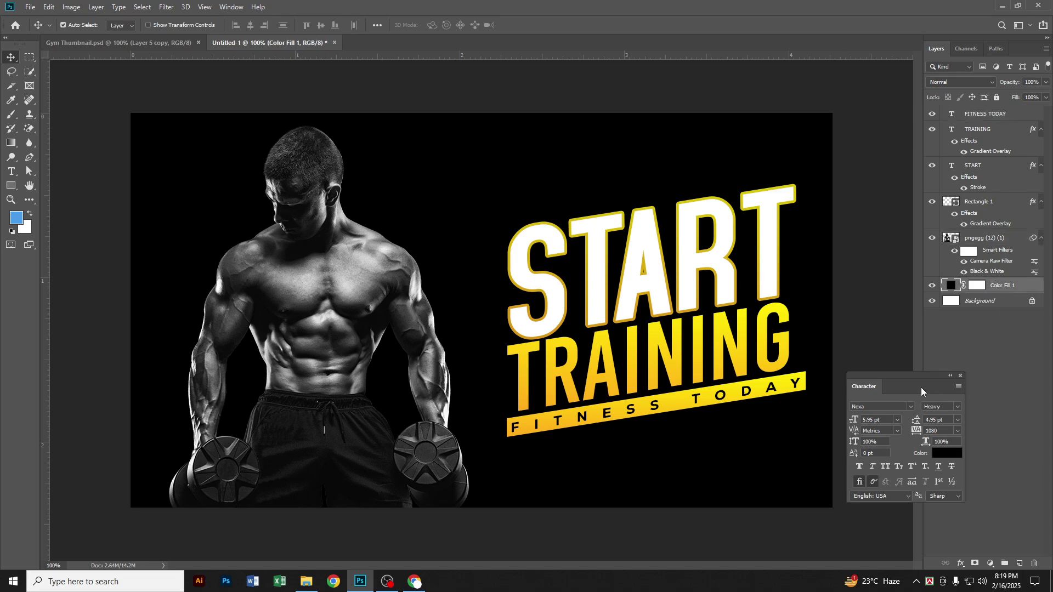
{"action": "left_click", "coordinate": [960, 376]}
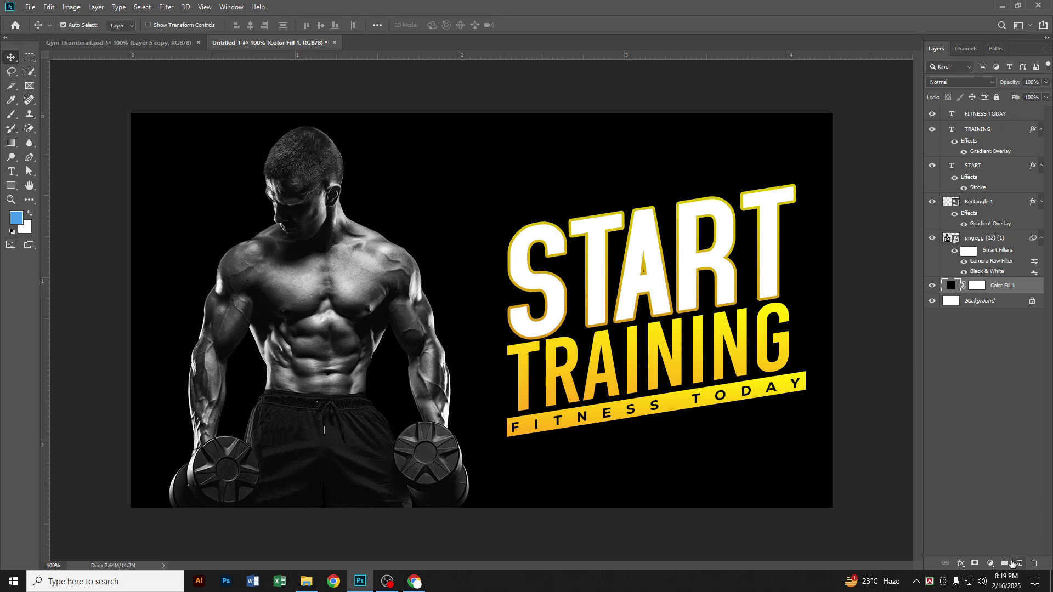
{"action": "left_click", "coordinate": [1015, 565]}
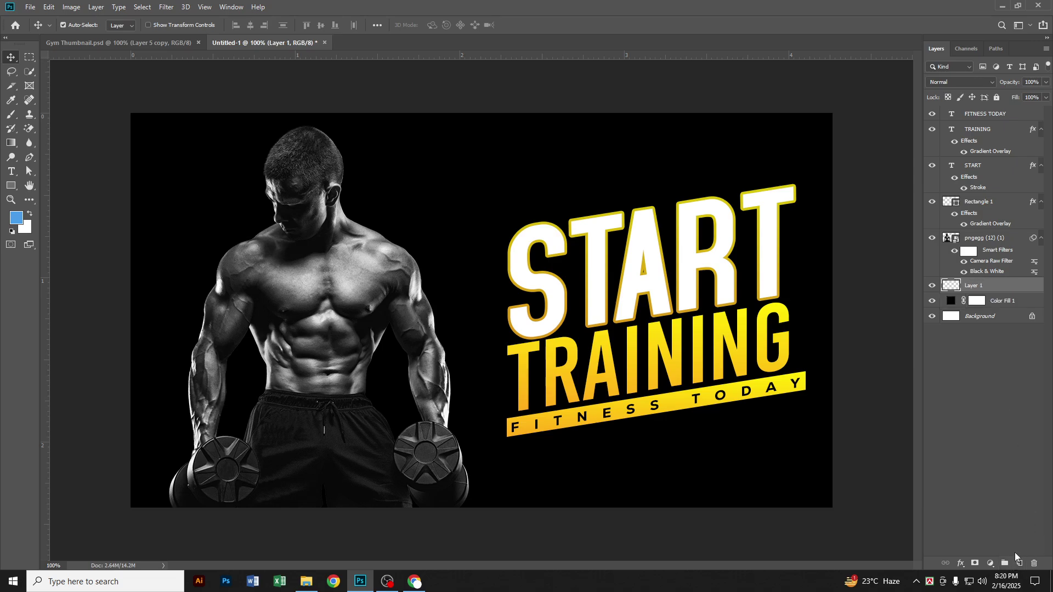
{"action": "left_click", "coordinate": [990, 563]}
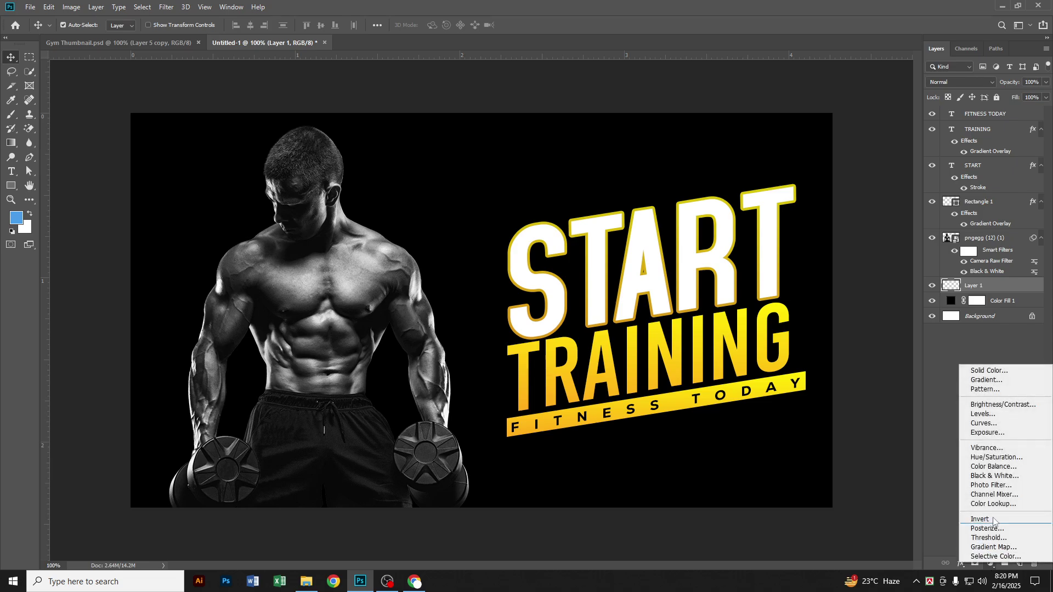
{"action": "left_click", "coordinate": [990, 371]}
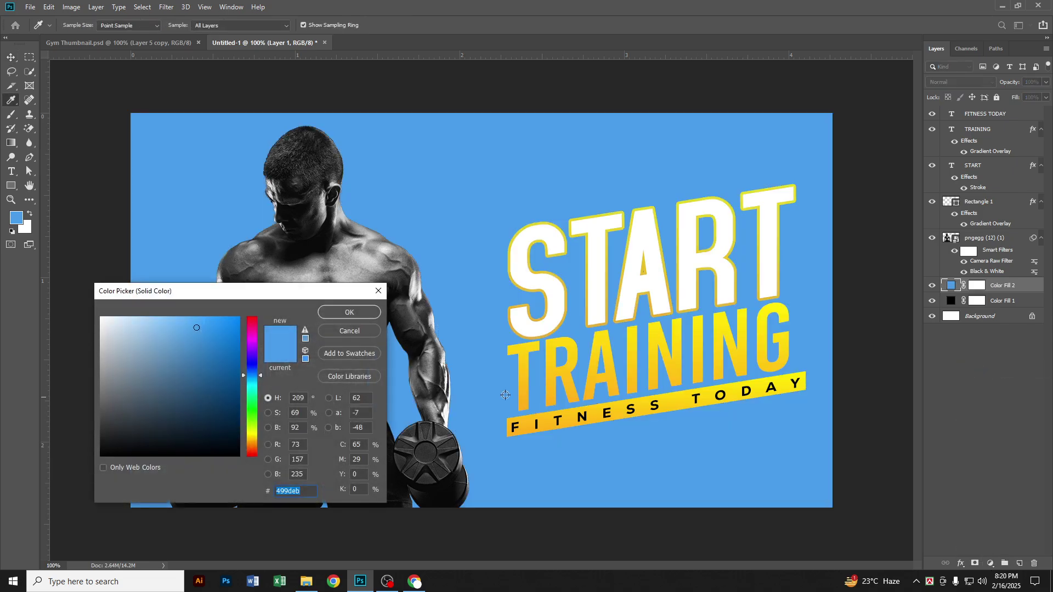
{"action": "left_click", "coordinate": [520, 386]}
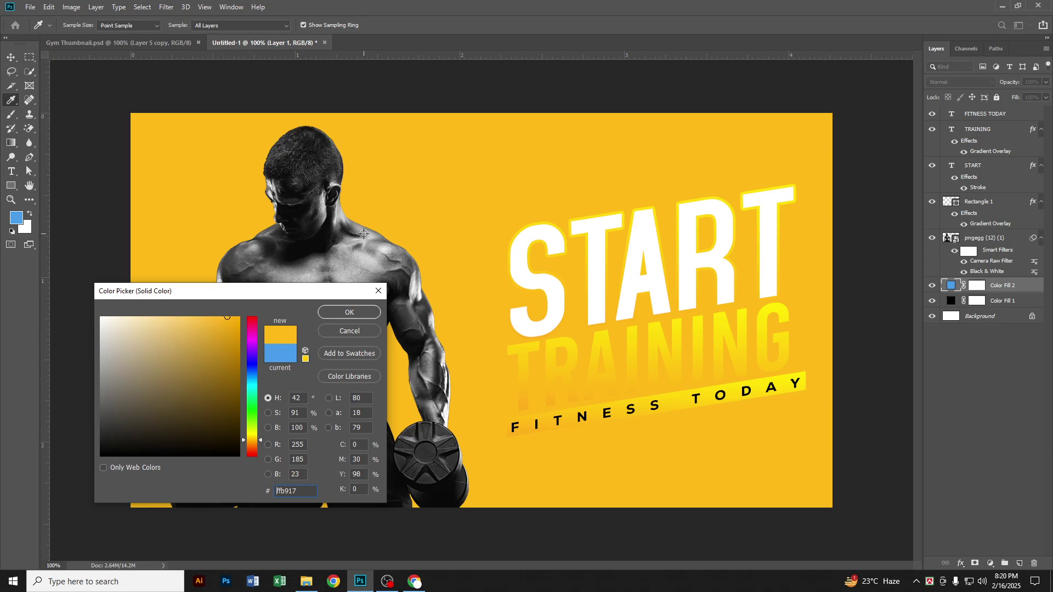
{"action": "left_click", "coordinate": [351, 312]}
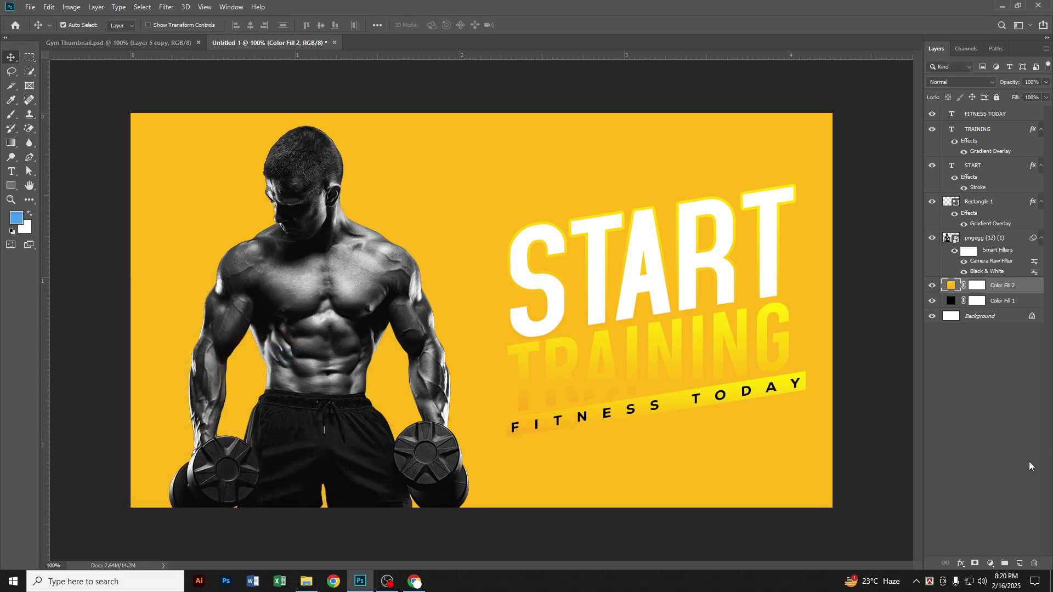
Invert the orange fill's layer mask to black, set the layer's blend mode to Linear Dodge (Add), and activate the Brush tool
{"action": "left_click", "coordinate": [976, 286]}
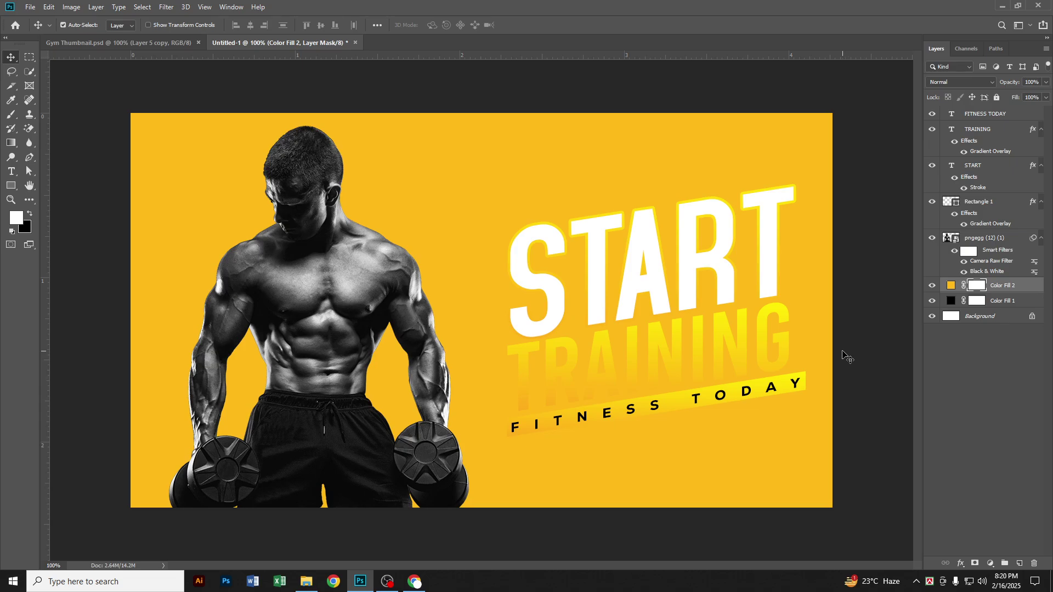
{"action": "key", "text": "ctrl+i"}
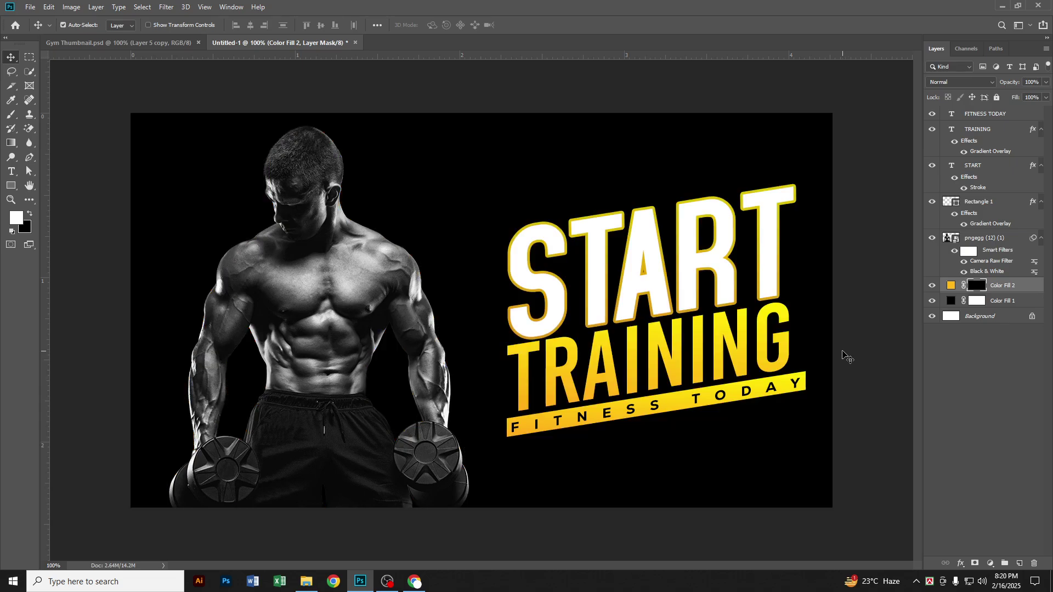
{"action": "left_click", "coordinate": [991, 82]}
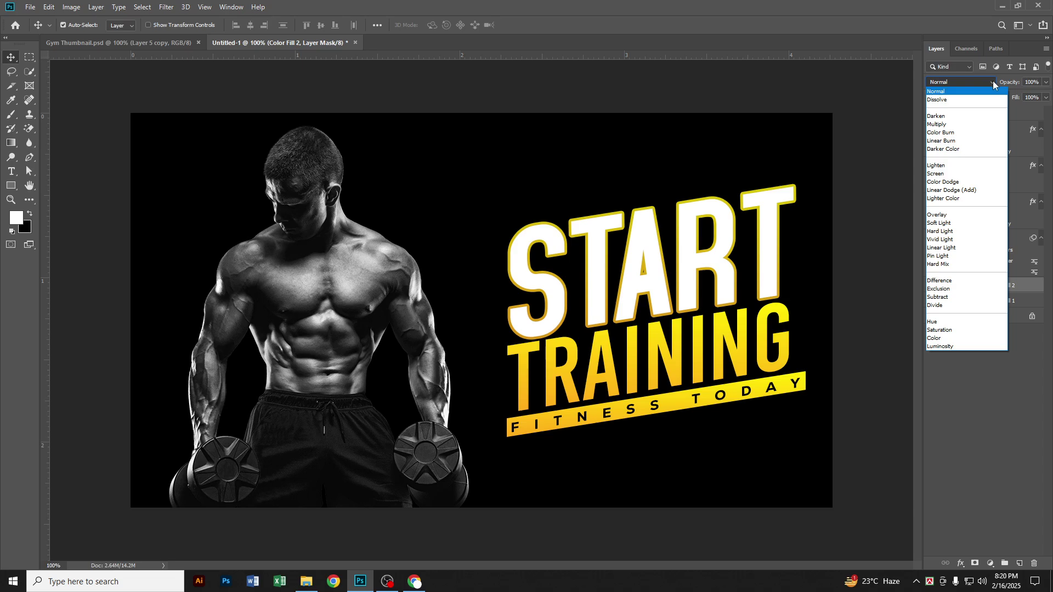
{"action": "left_click", "coordinate": [969, 191]}
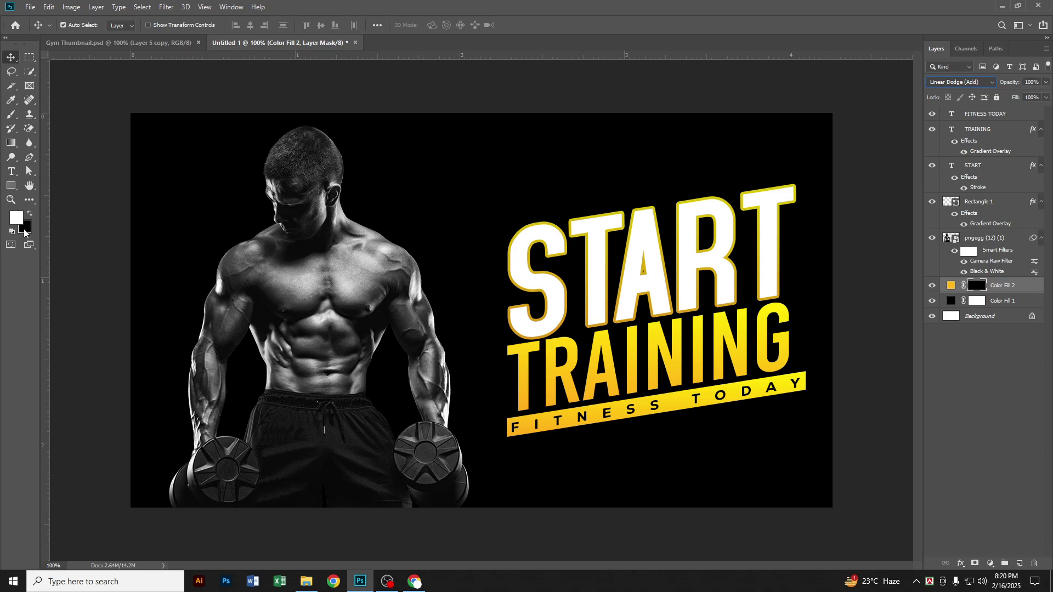
{"action": "left_click", "coordinate": [11, 116]}
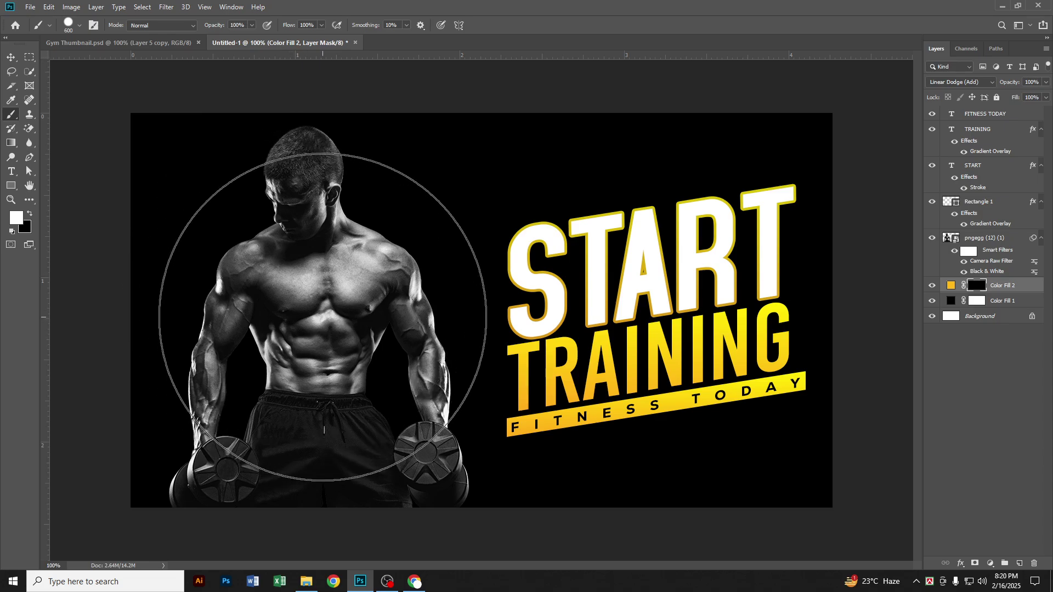
{"action": "key", "text": "bracketleft"}
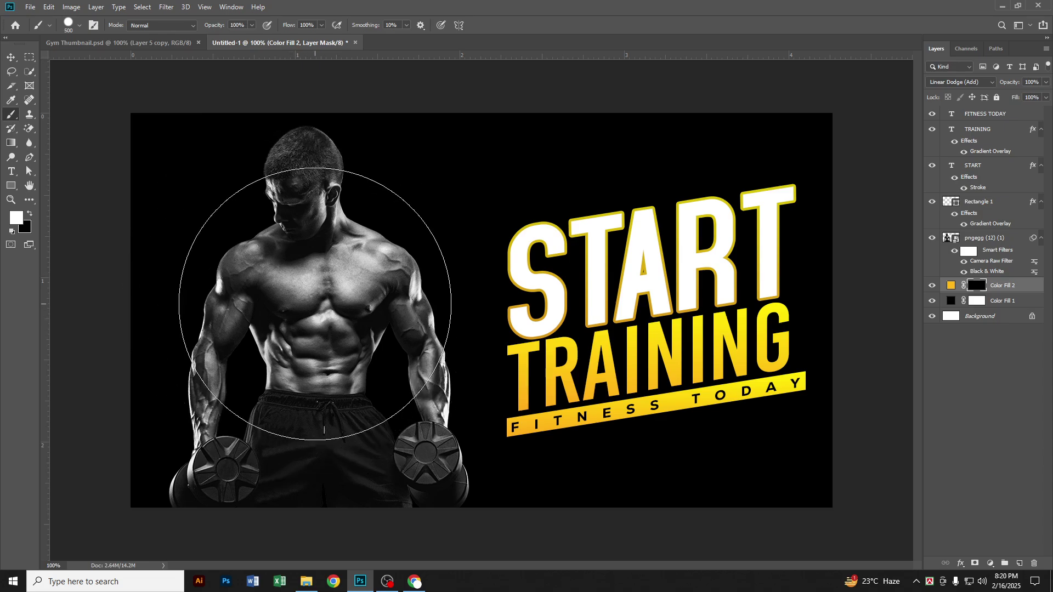
{"action": "left_click", "coordinate": [315, 301]}
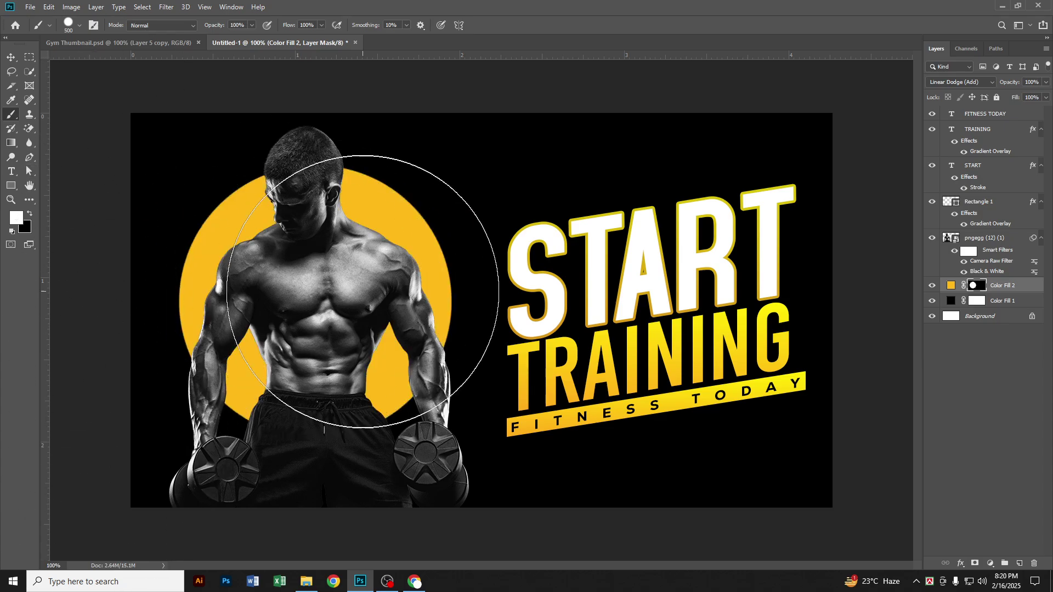
{"action": "key", "text": "ctrl+z"}
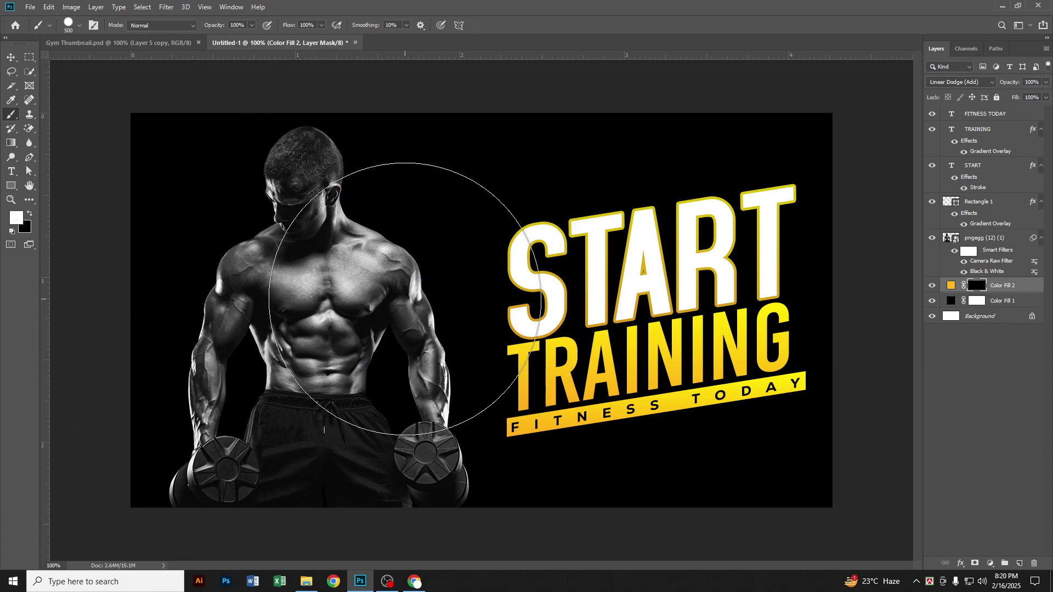
Paint a white glow on the orange fill's mask behind the bodybuilder's torso, using repeated dabs of a soft round 600 px brush
{"action": "left_click", "coordinate": [80, 25]}
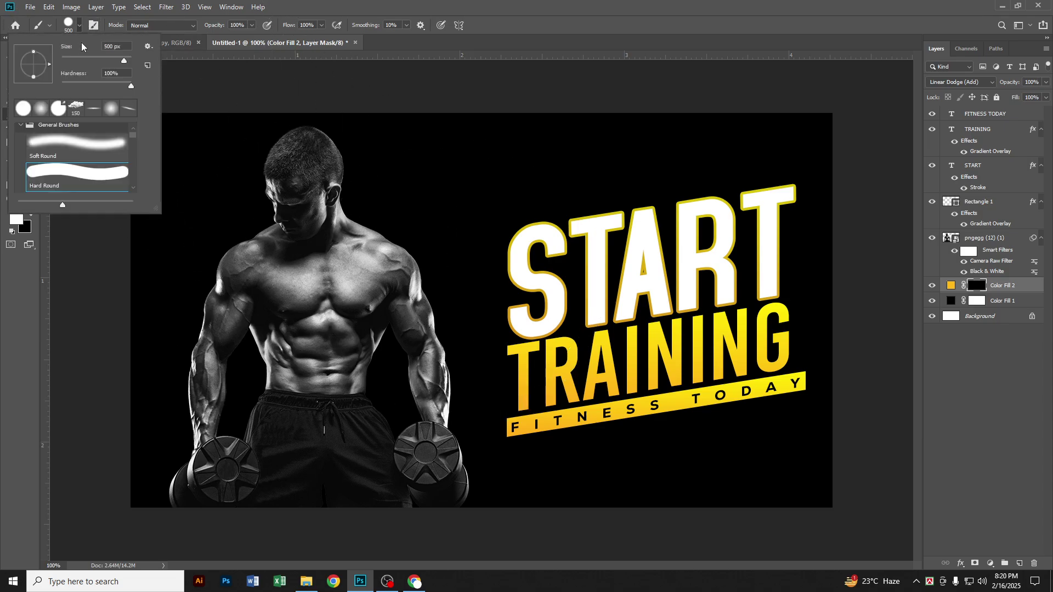
{"action": "left_click", "coordinate": [38, 111]}
{"action": "left_click", "coordinate": [388, 4]}
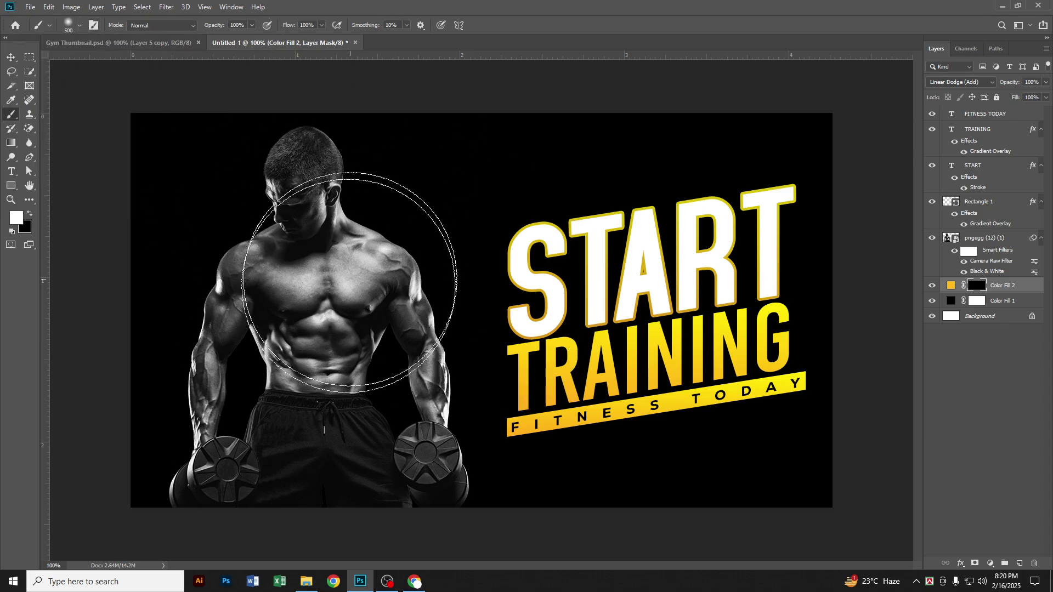
{"action": "key", "text": "bracketright"}
{"action": "key", "text": "bracketright"}
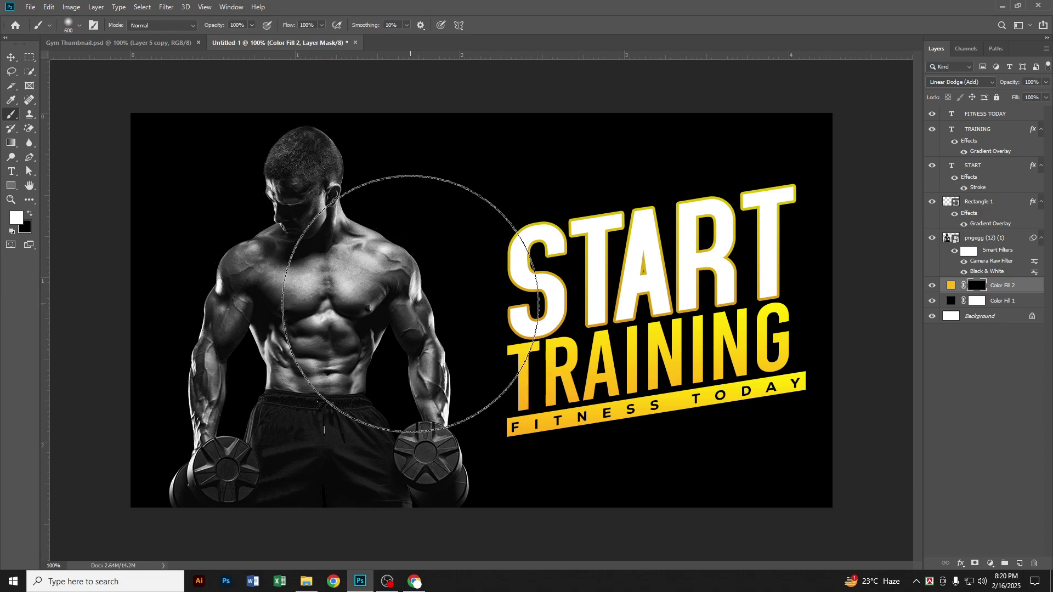
{"action": "left_click", "coordinate": [315, 305]}
{"action": "left_click", "coordinate": [315, 305]}
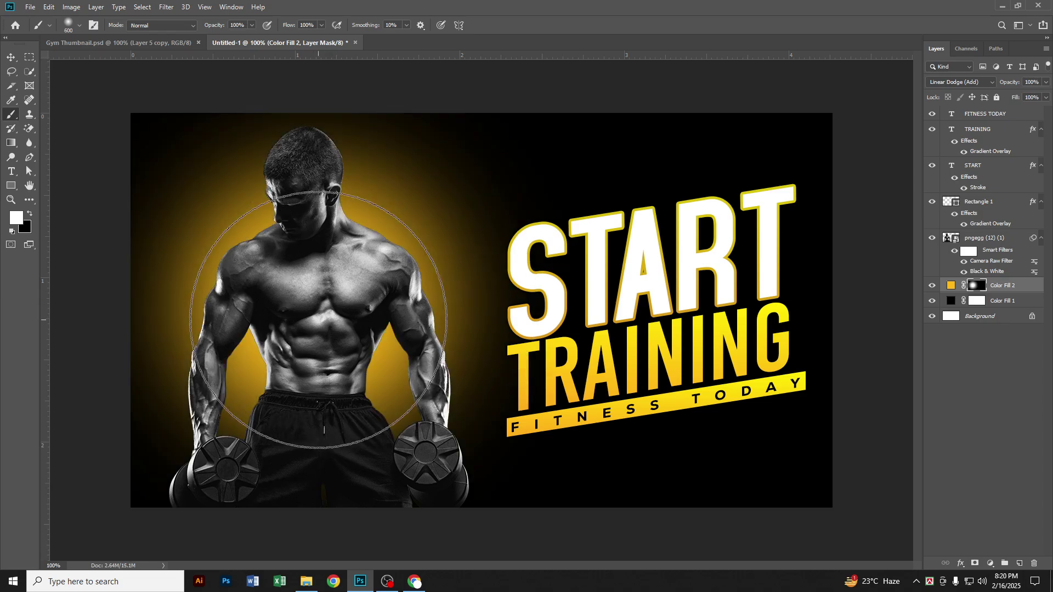
{"action": "left_click", "coordinate": [310, 307]}
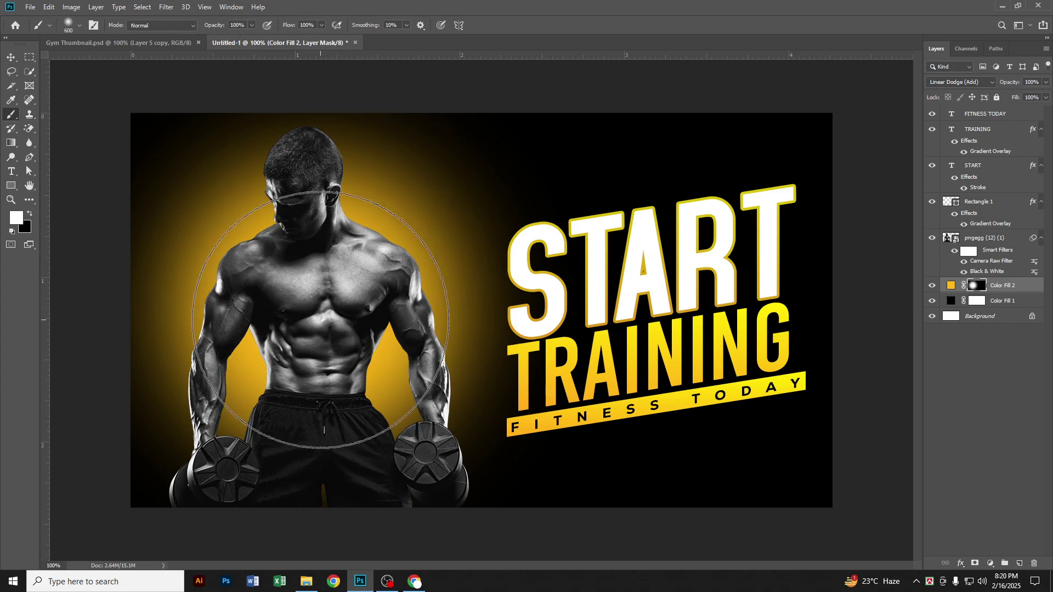
{"action": "left_click", "coordinate": [316, 316]}
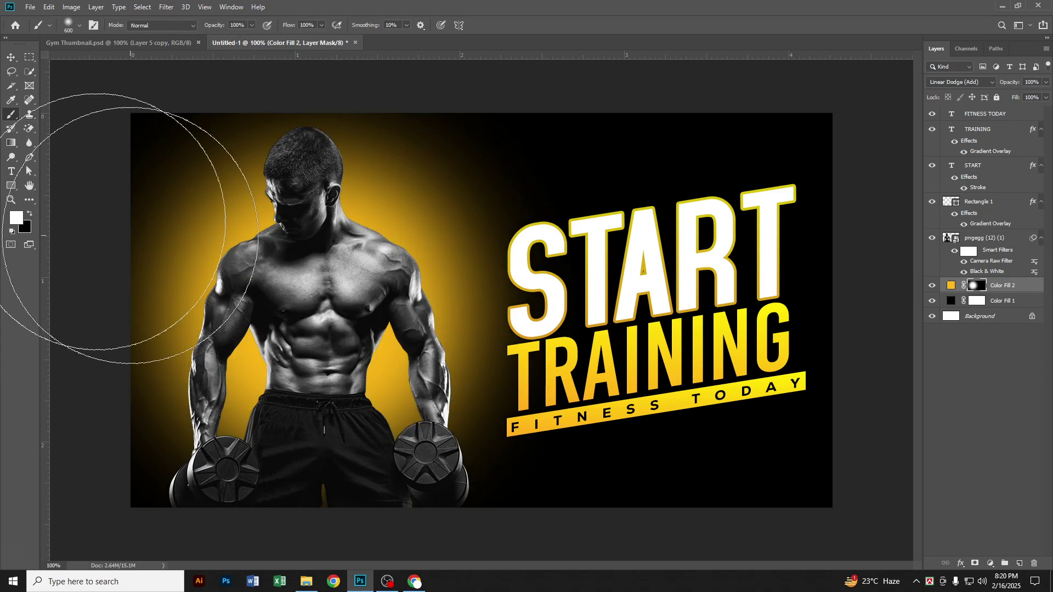
Add an Inner Glow effect to the bodybuilder layer and set the glow colour to #ffae00
{"action": "left_click", "coordinate": [10, 57]}
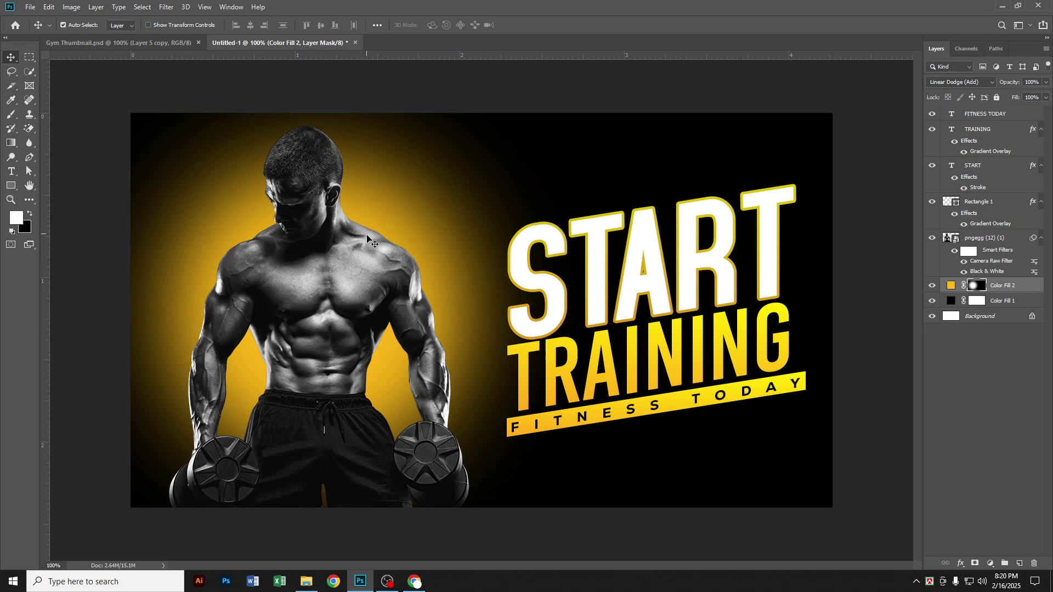
{"action": "left_click", "coordinate": [321, 207]}
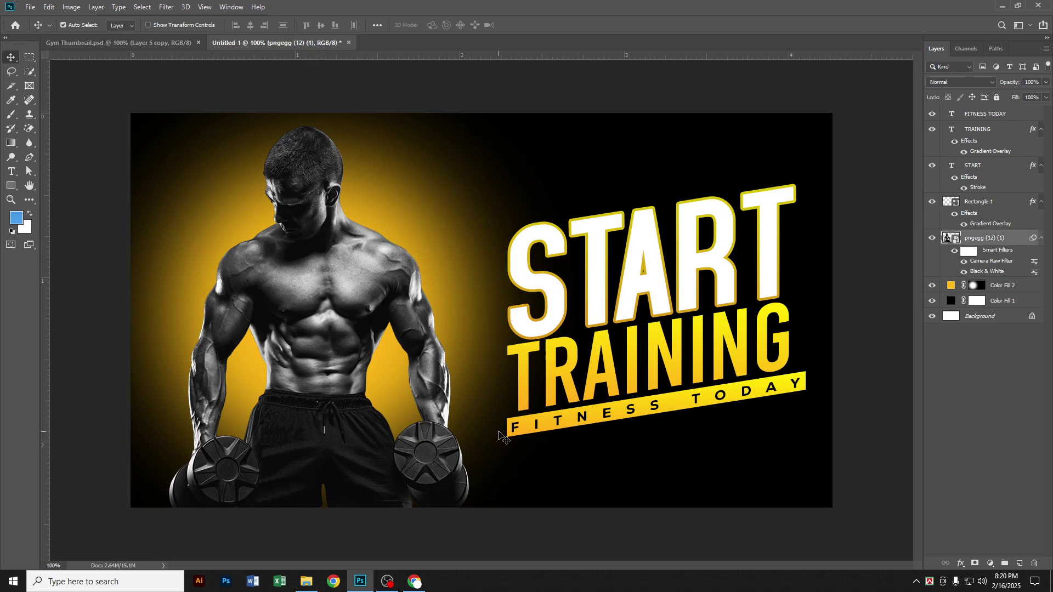
{"action": "left_click", "coordinate": [960, 563]}
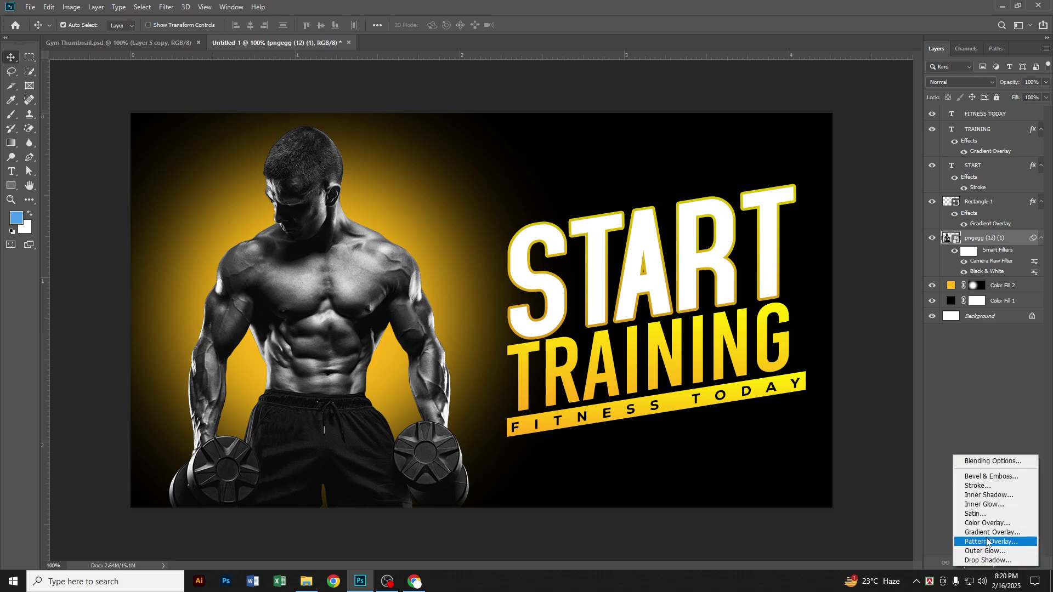
{"action": "left_click", "coordinate": [996, 504]}
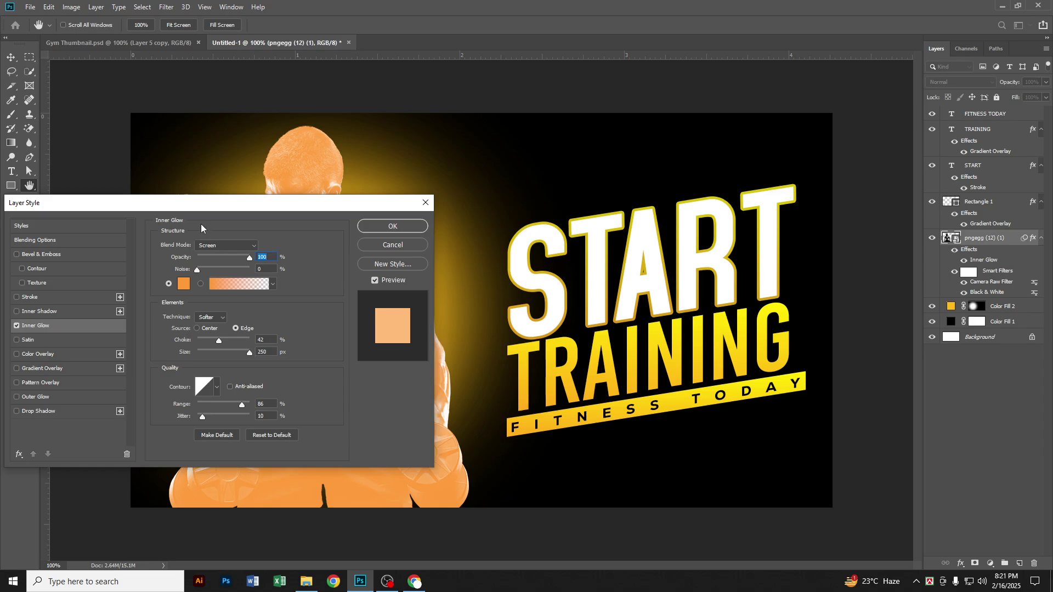
{"action": "left_click_drag", "start_coordinate": [368, 241], "coordinate": [682, 228]}
{"action": "left_click", "coordinate": [604, 299]}
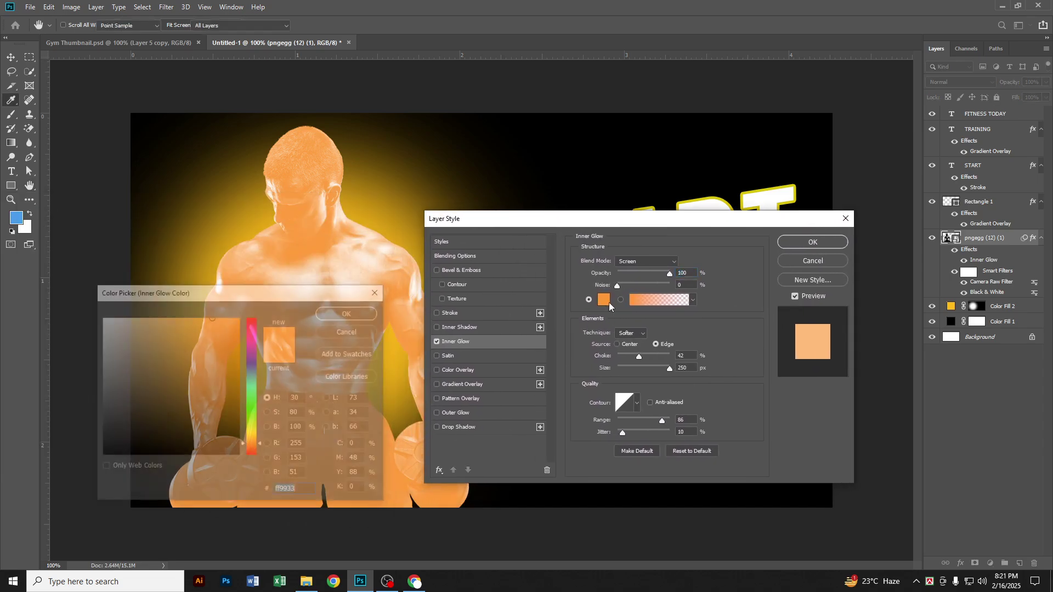
{"action": "type", "text": "ffae00"}
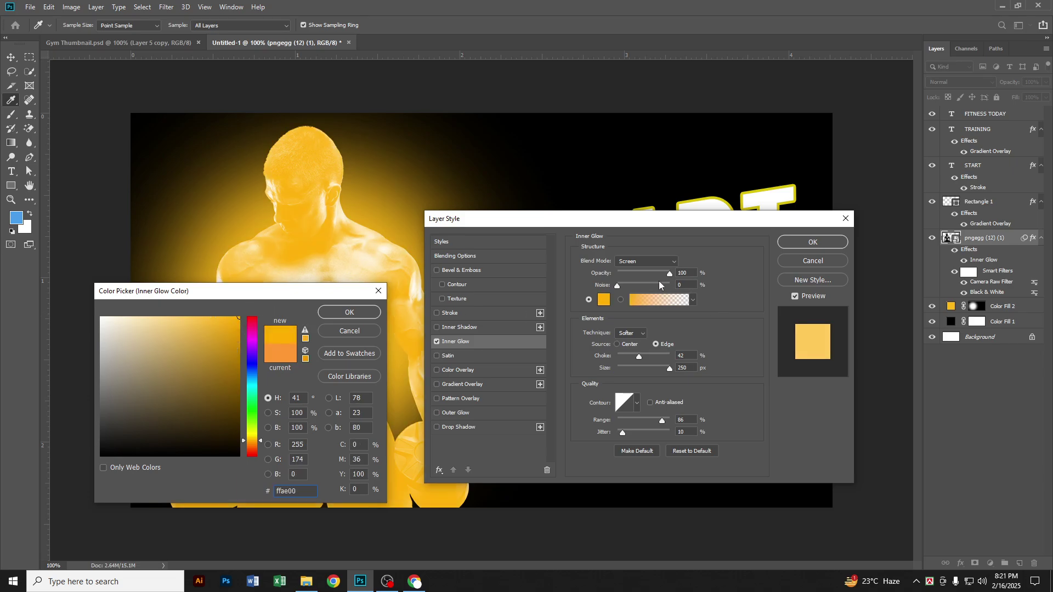
{"action": "left_click", "coordinate": [349, 312]}
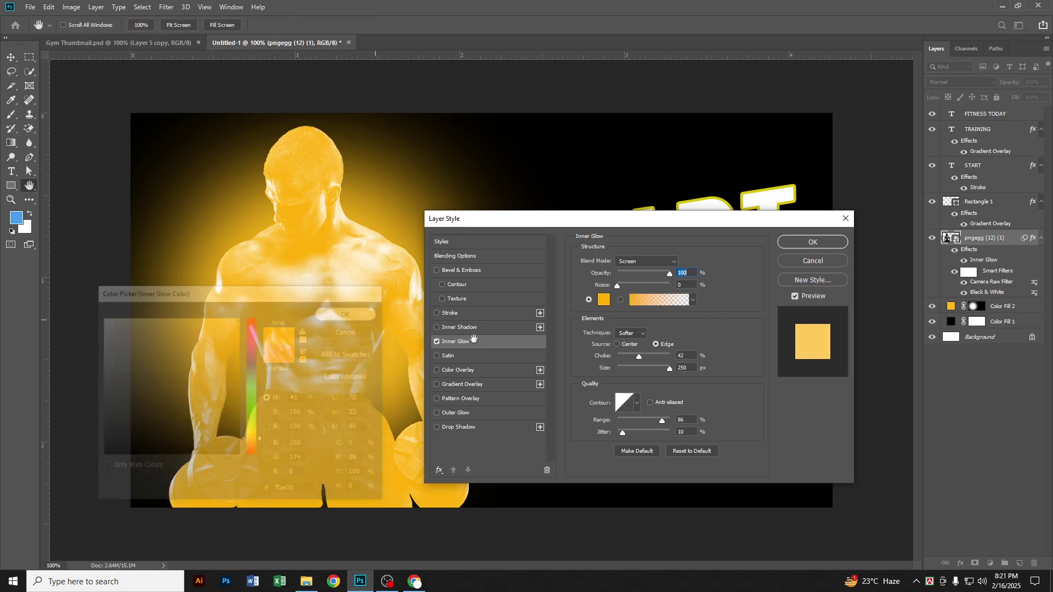
Set the Inner Glow to 72% opacity, 26% choke and a size of about 18 px, and apply the layer style
{"action": "left_click_drag", "start_coordinate": [668, 369], "coordinate": [621, 370]}
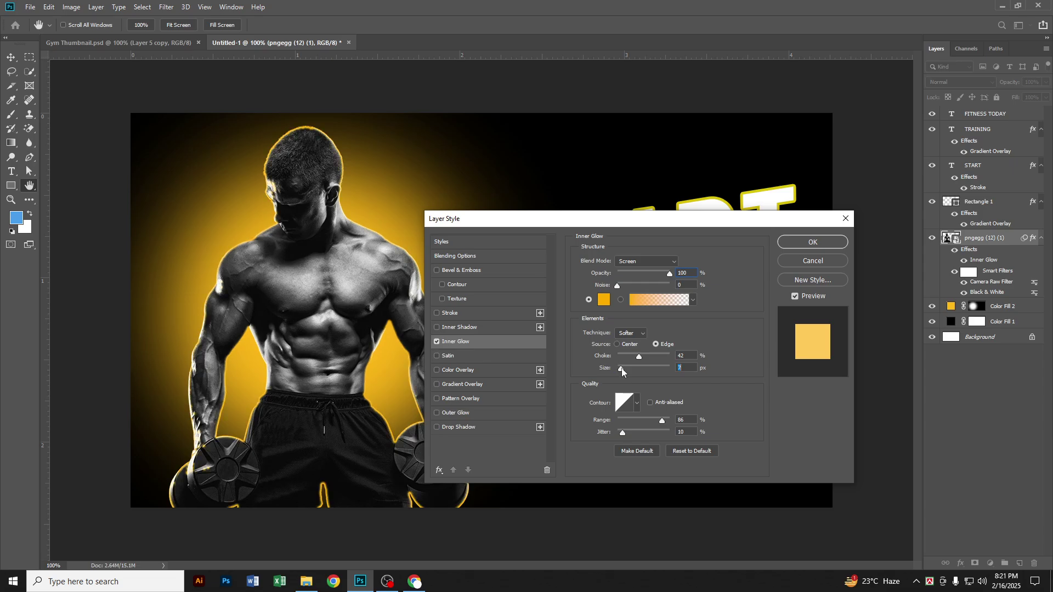
{"action": "mouse_move", "coordinate": [639, 356]}
{"action": "left_mouse_down"}
{"action": "mouse_move", "coordinate": [653, 355]}
{"action": "mouse_move", "coordinate": [630, 354]}
{"action": "left_mouse_up"}
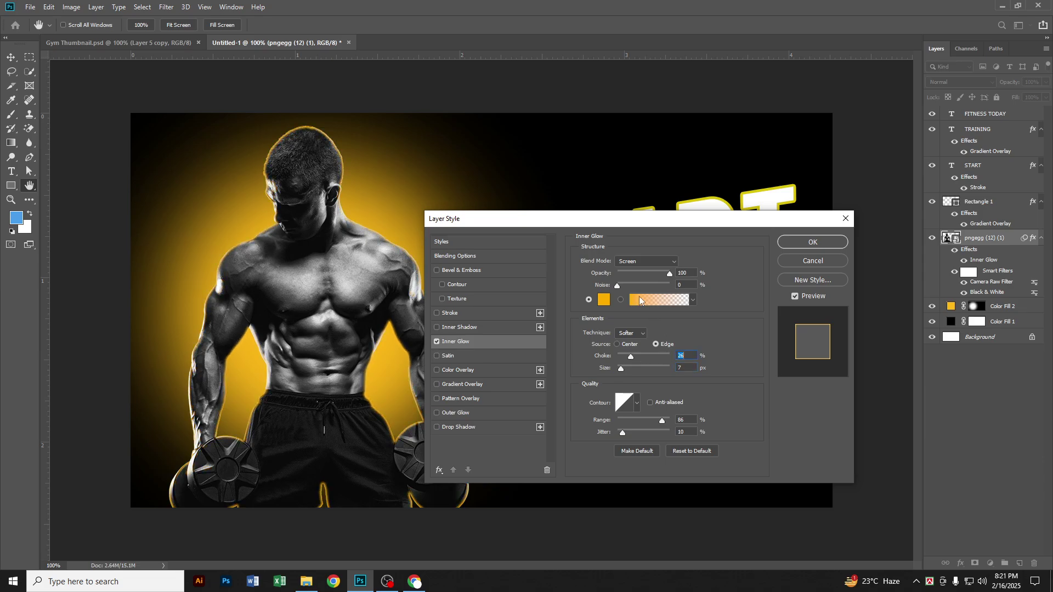
{"action": "left_click", "coordinate": [666, 275]}
{"action": "left_click_drag", "start_coordinate": [659, 275], "coordinate": [655, 275]}
{"action": "left_click", "coordinate": [621, 368]}
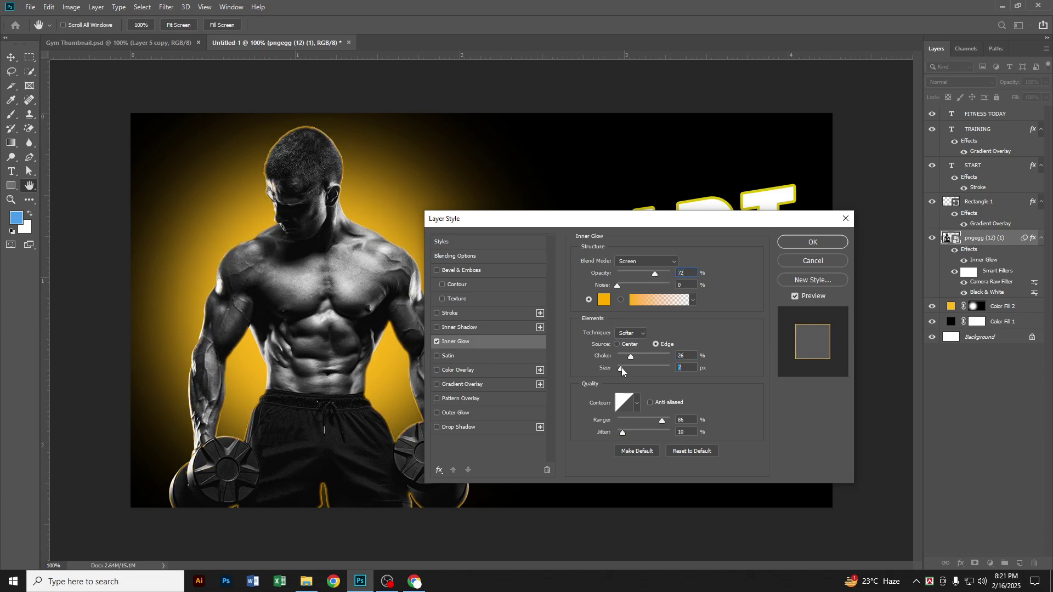
{"action": "left_click_drag", "start_coordinate": [621, 367], "coordinate": [624, 367]}
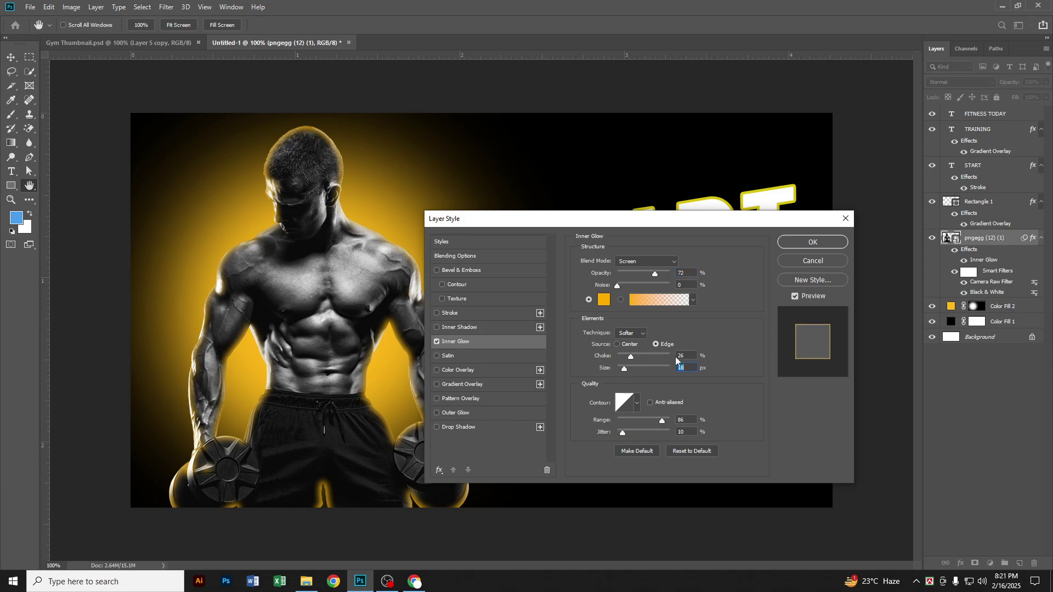
{"action": "left_click", "coordinate": [828, 241]}
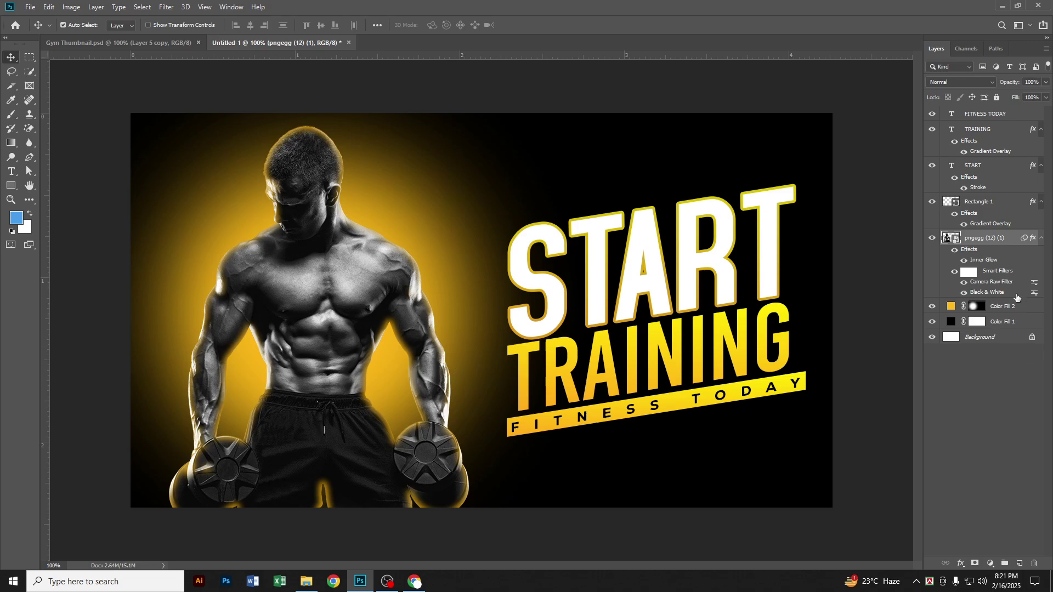
Separate the bodybuilder's Inner Glow into its own clipped layer and give that layer a black mask
{"action": "right_click", "coordinate": [987, 256]}
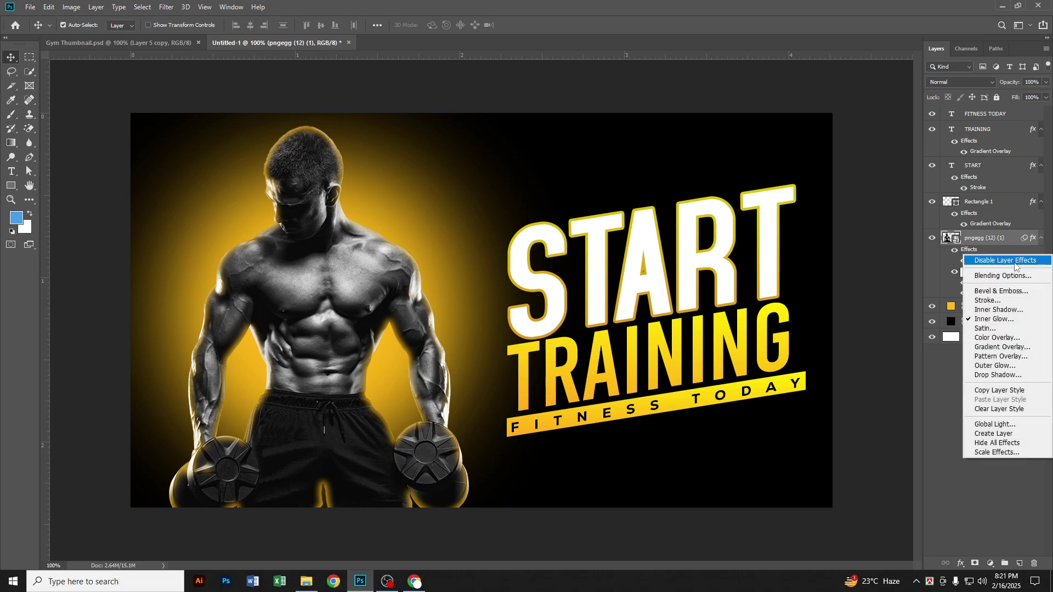
{"action": "left_click", "coordinate": [1003, 434]}
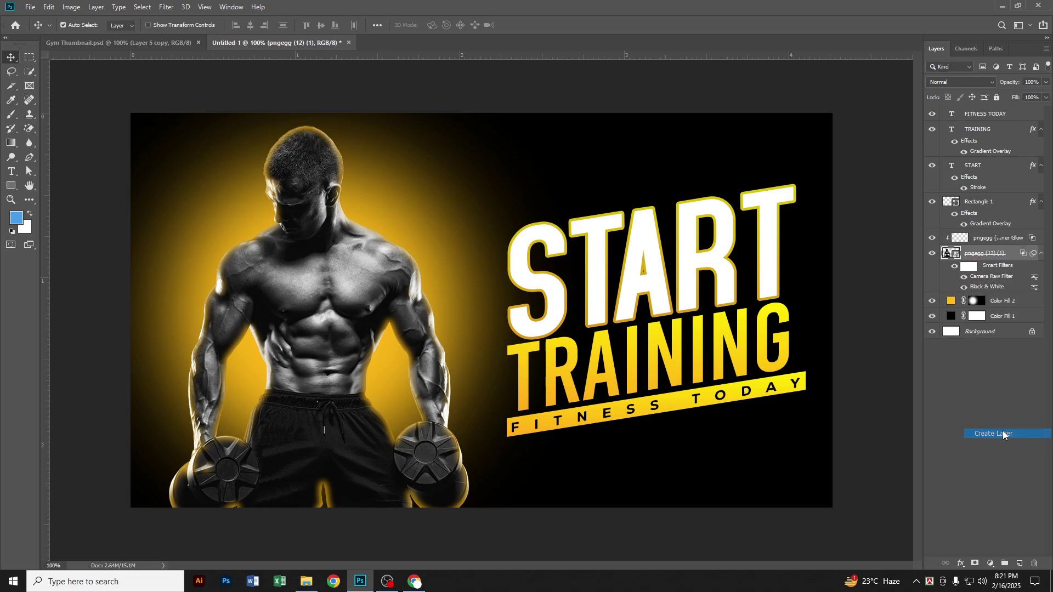
{"action": "left_click", "coordinate": [1001, 239]}
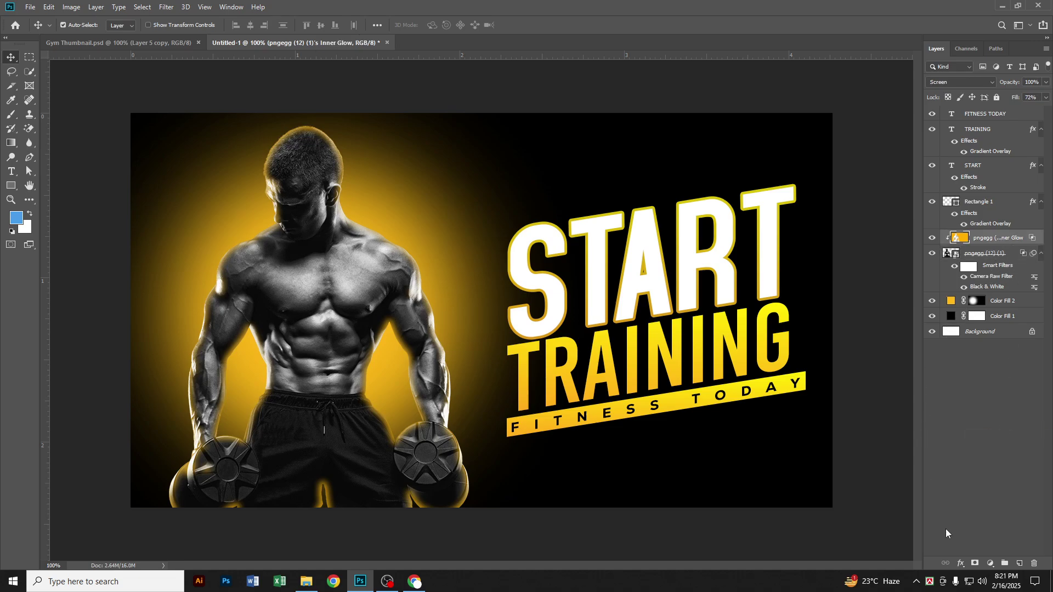
{"action": "left_click", "coordinate": [975, 564], "text": "alt"}
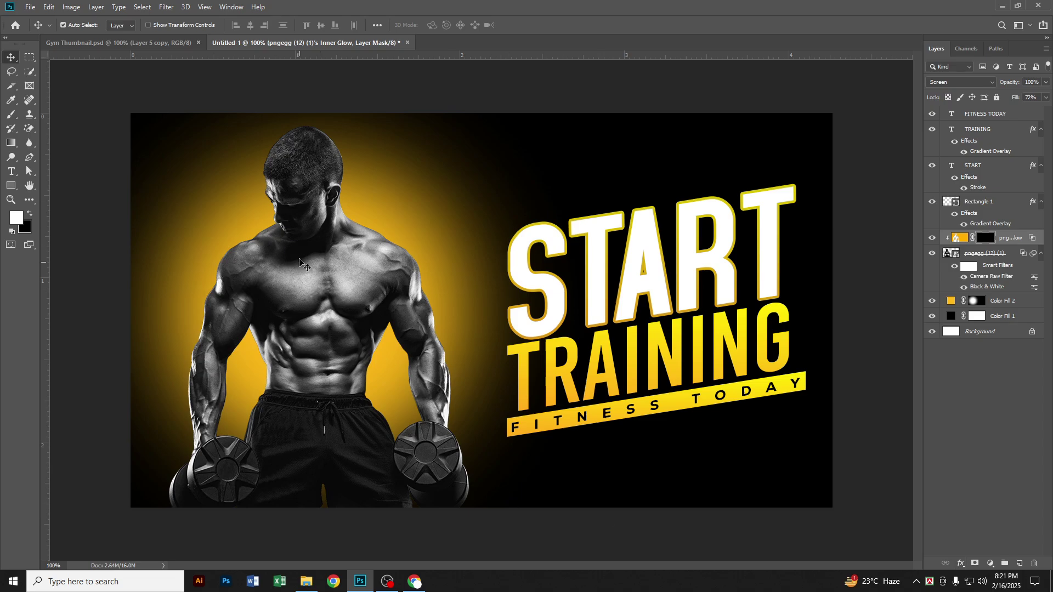
Paint white on the inner glow layer's mask around the bodybuilder's head, shoulders and arms with a soft 200 px brush, and reselect the bodybuilder layer
{"action": "left_click", "coordinate": [13, 116]}
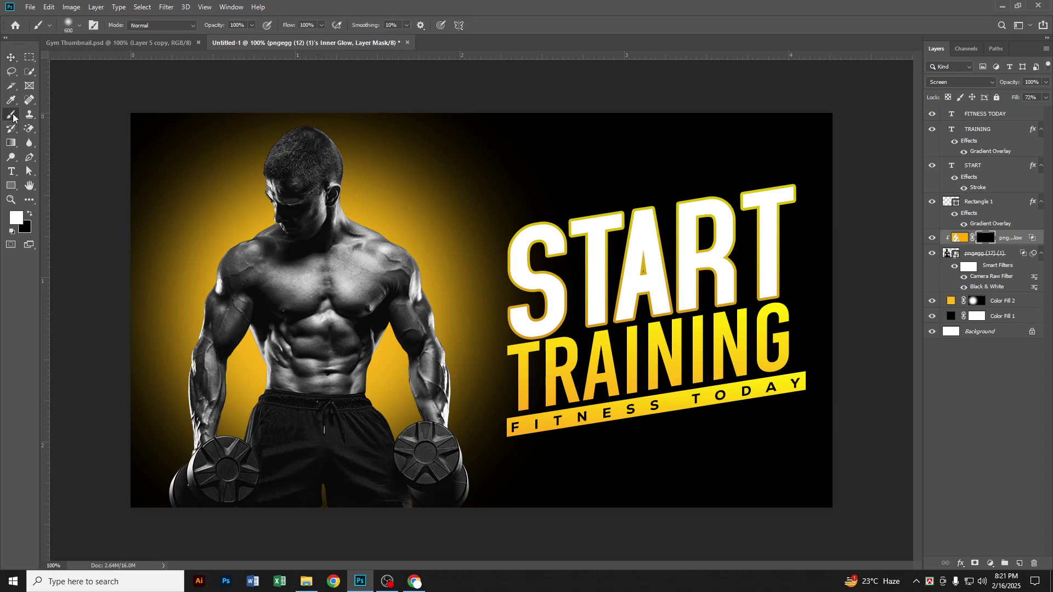
{"action": "right_click", "coordinate": [13, 116]}
{"action": "left_click", "coordinate": [43, 115]}
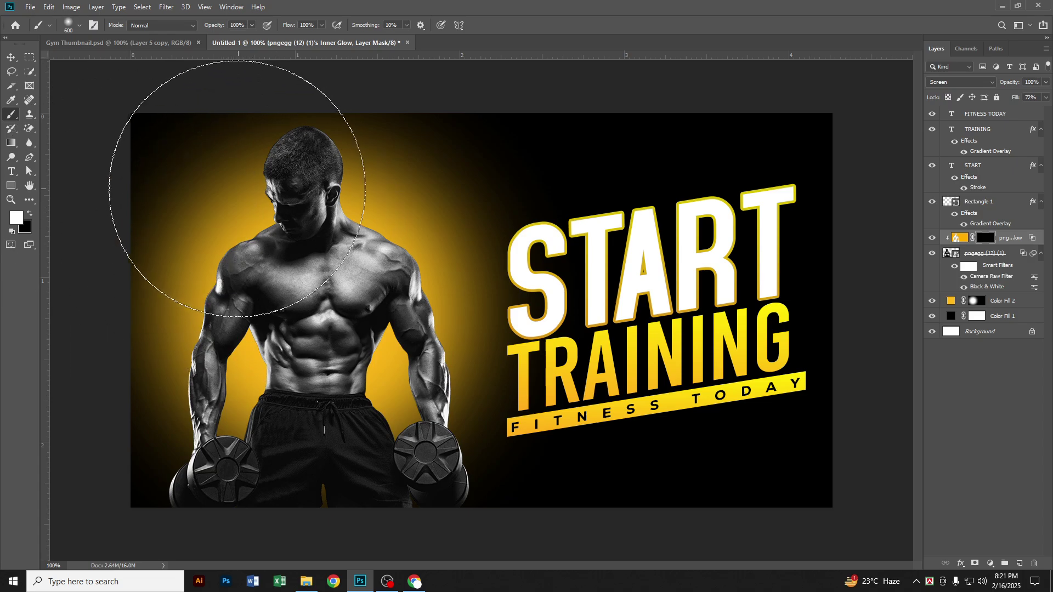
{"action": "key", "text": "bracketleft"}
{"action": "key", "text": "bracketleft"}
{"action": "key", "text": "bracketleft"}
{"action": "key", "text": "bracketleft"}
{"action": "key", "text": "bracketleft"}
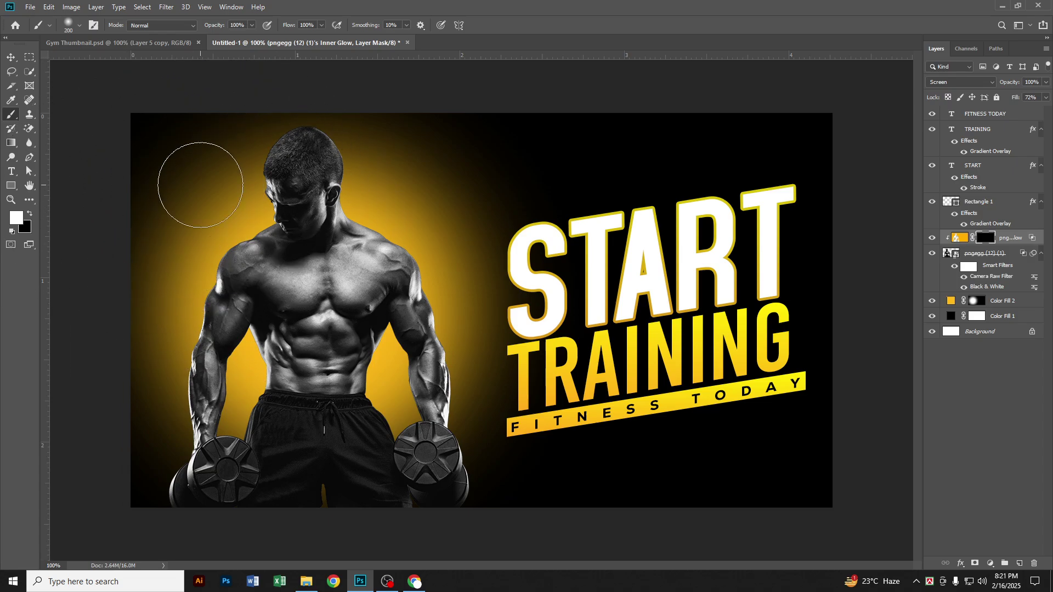
{"action": "mouse_move", "coordinate": [225, 252]}
{"action": "left_mouse_down"}
{"action": "mouse_move", "coordinate": [180, 385]}
{"action": "mouse_move", "coordinate": [182, 431]}
{"action": "mouse_move", "coordinate": [208, 287]}
{"action": "mouse_move", "coordinate": [234, 237]}
{"action": "mouse_move", "coordinate": [233, 130]}
{"action": "mouse_move", "coordinate": [290, 97]}
{"action": "mouse_move", "coordinate": [340, 103]}
{"action": "mouse_move", "coordinate": [391, 136]}
{"action": "mouse_move", "coordinate": [377, 181]}
{"action": "mouse_move", "coordinate": [389, 226]}
{"action": "mouse_move", "coordinate": [427, 252]}
{"action": "mouse_move", "coordinate": [477, 406]}
{"action": "mouse_move", "coordinate": [455, 318]}
{"action": "mouse_move", "coordinate": [429, 264]}
{"action": "mouse_move", "coordinate": [457, 304]}
{"action": "mouse_move", "coordinate": [420, 256]}
{"action": "mouse_move", "coordinate": [458, 323]}
{"action": "mouse_move", "coordinate": [408, 253]}
{"action": "left_mouse_up"}
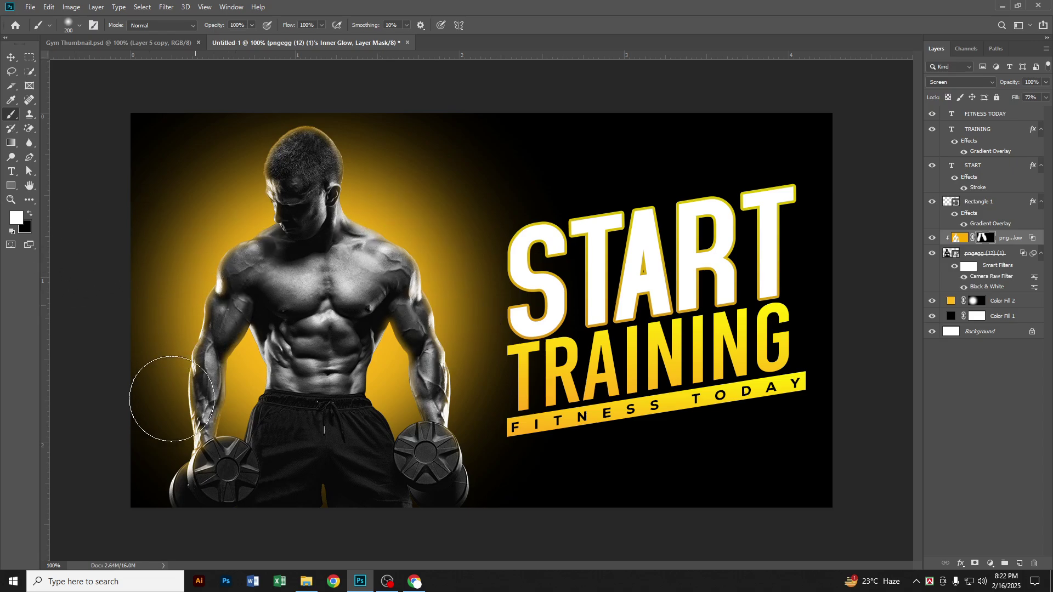
{"action": "left_click", "coordinate": [11, 57]}
{"action": "left_click", "coordinate": [340, 294]}
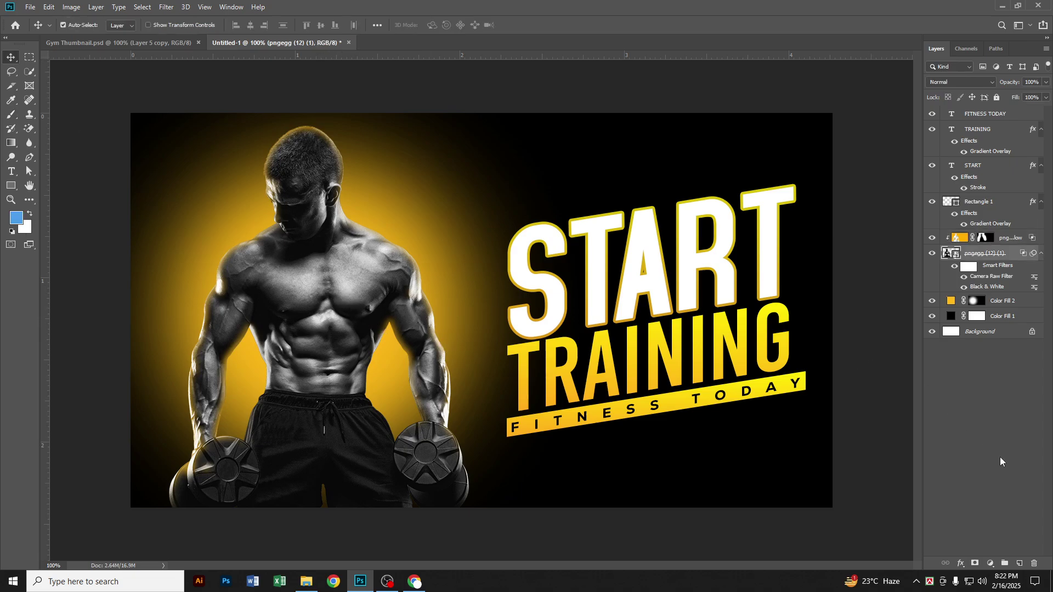
Add a solid colour fill layer above the man's inner glow layer, using the orange-yellow sampled from the TRAINING text
{"action": "left_click", "coordinate": [1016, 238]}
{"action": "left_click", "coordinate": [1018, 565]}
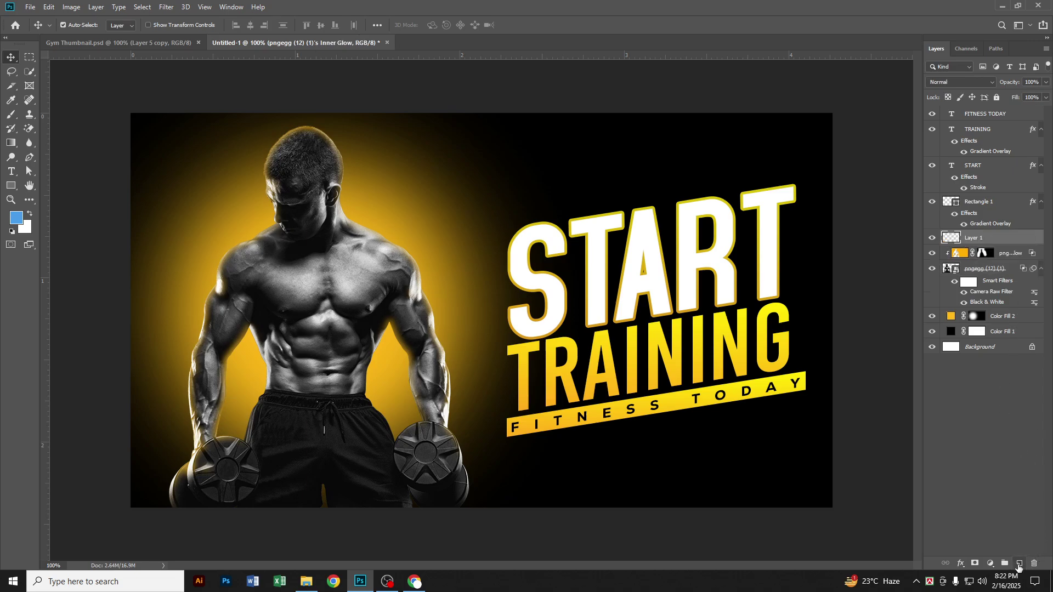
{"action": "left_click", "coordinate": [990, 564]}
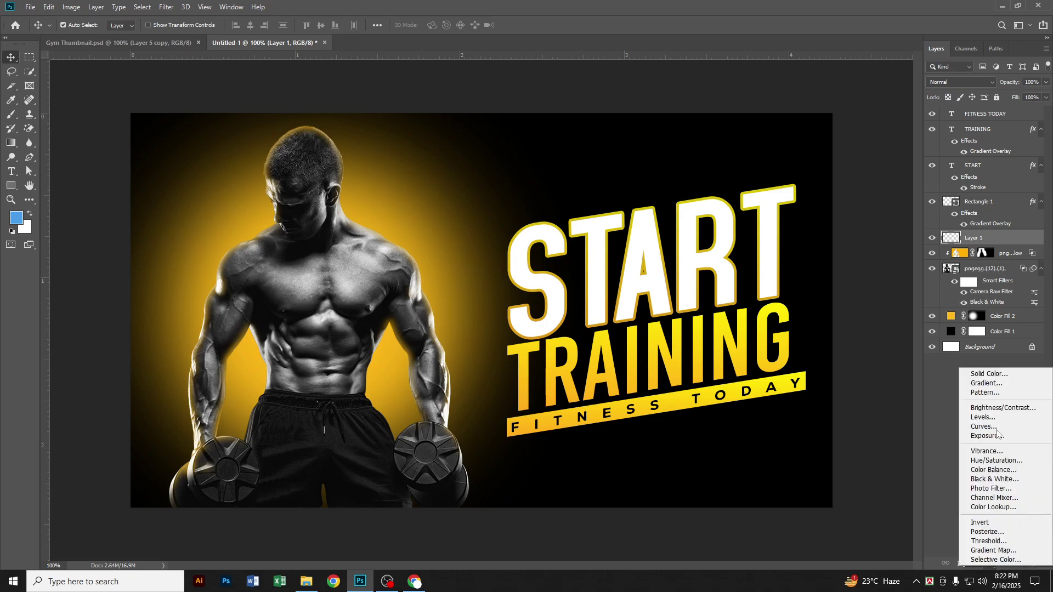
{"action": "left_click", "coordinate": [999, 378]}
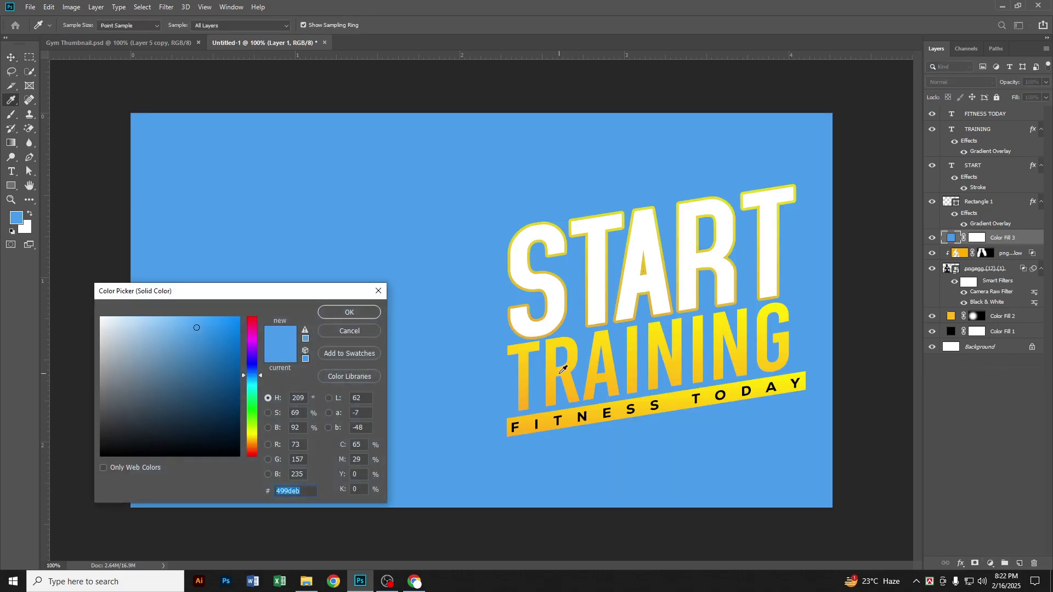
{"action": "left_click", "coordinate": [565, 376]}
{"action": "left_click", "coordinate": [349, 312]}
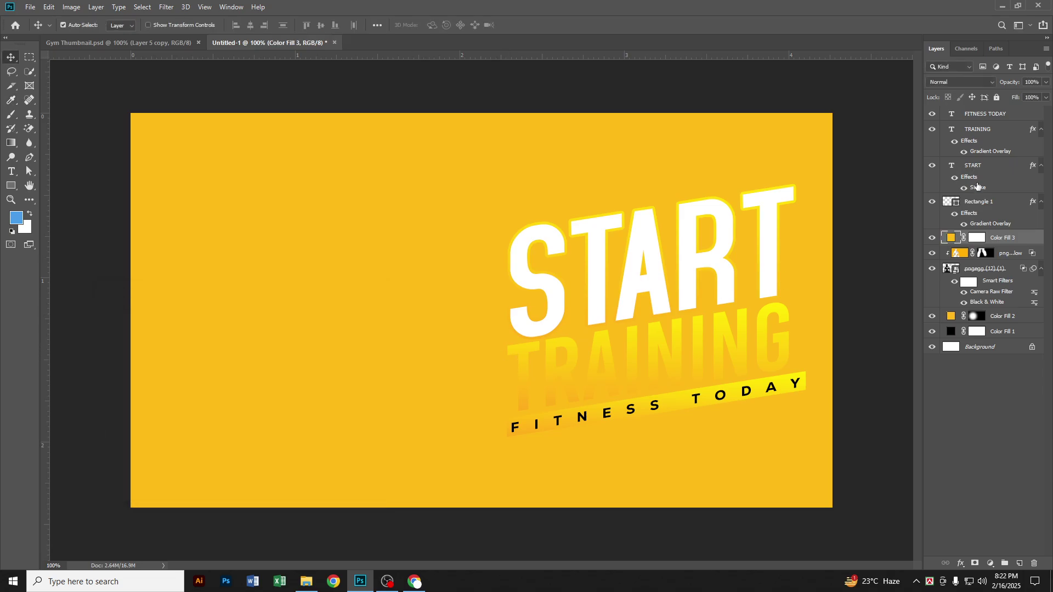
Clip the new Color Fill 3 layer to the man's photo and set its blend mode to Color
{"action": "right_click", "coordinate": [997, 241]}
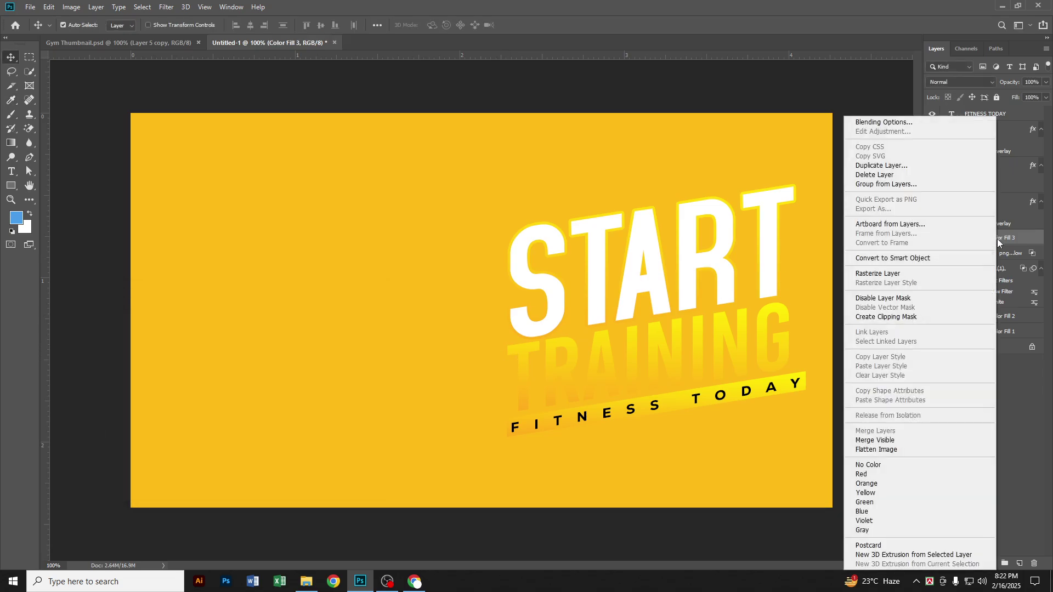
{"action": "left_click", "coordinate": [925, 317]}
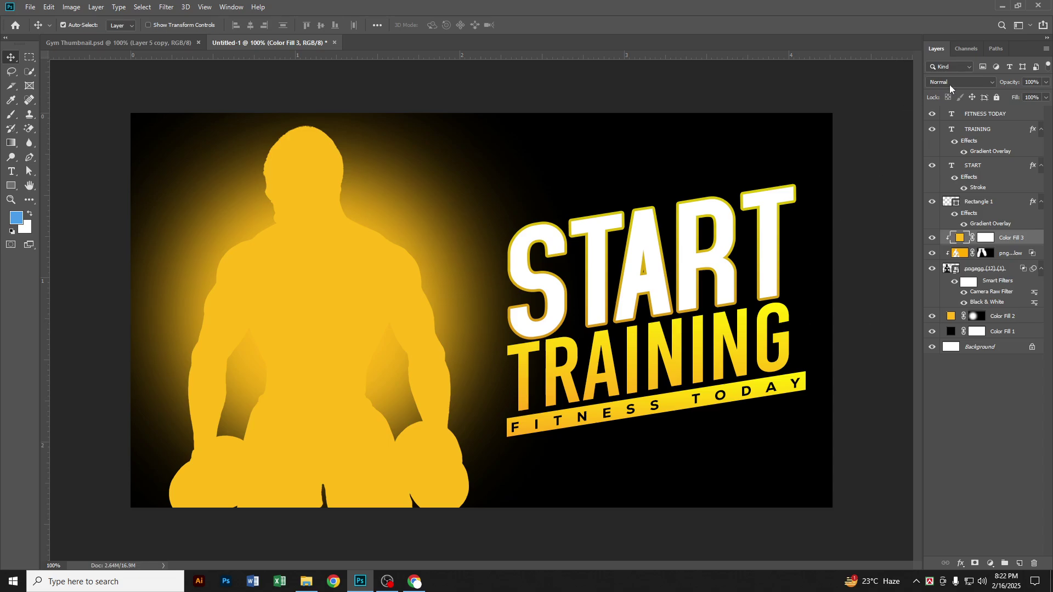
{"action": "left_click", "coordinate": [950, 85]}
{"action": "left_click", "coordinate": [942, 339]}
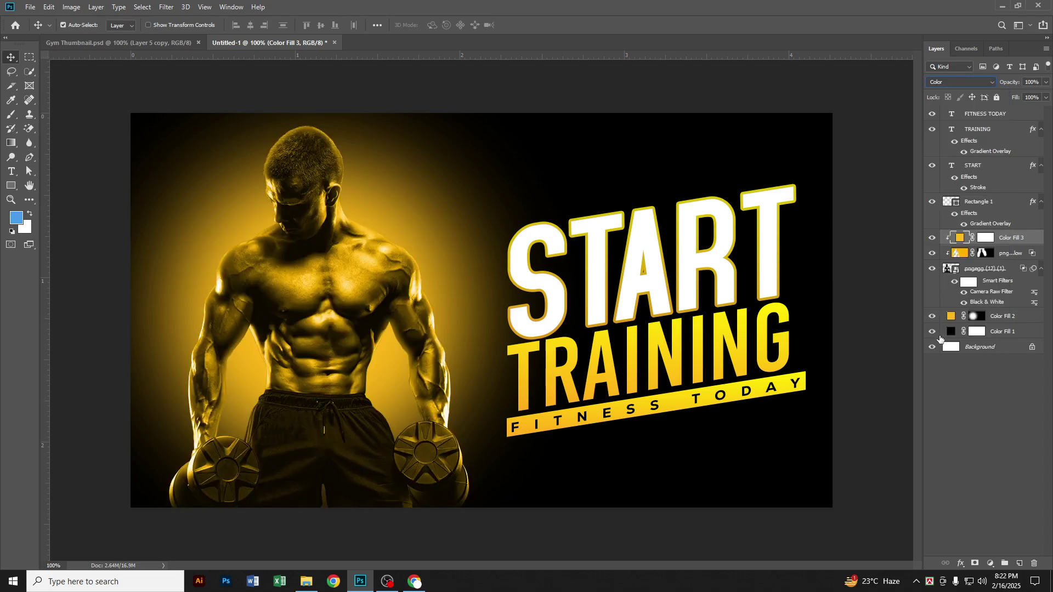
Invert the Color Fill 3 mask and paint the yellow tint onto the man's shoulders and arms with a soft white brush at 20% opacity
{"action": "left_click", "coordinate": [986, 239]}
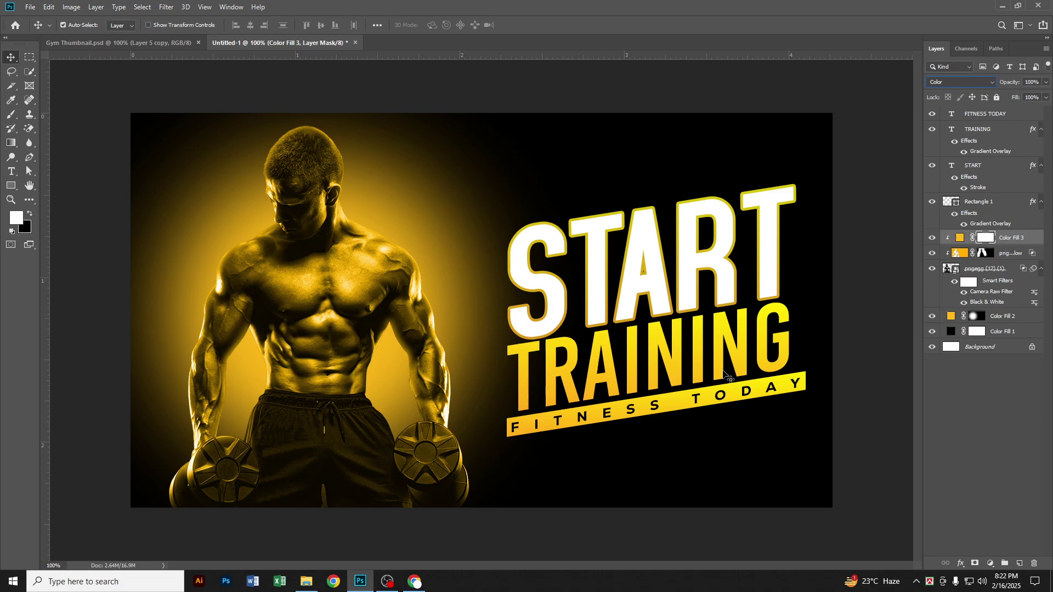
{"action": "key", "text": "ctrl+i"}
{"action": "left_click", "coordinate": [11, 114]}
{"action": "mouse_move", "coordinate": [215, 26]}
{"action": "left_mouse_down"}
{"action": "mouse_move", "coordinate": [169, 32]}
{"action": "mouse_move", "coordinate": [175, 41]}
{"action": "left_mouse_up"}
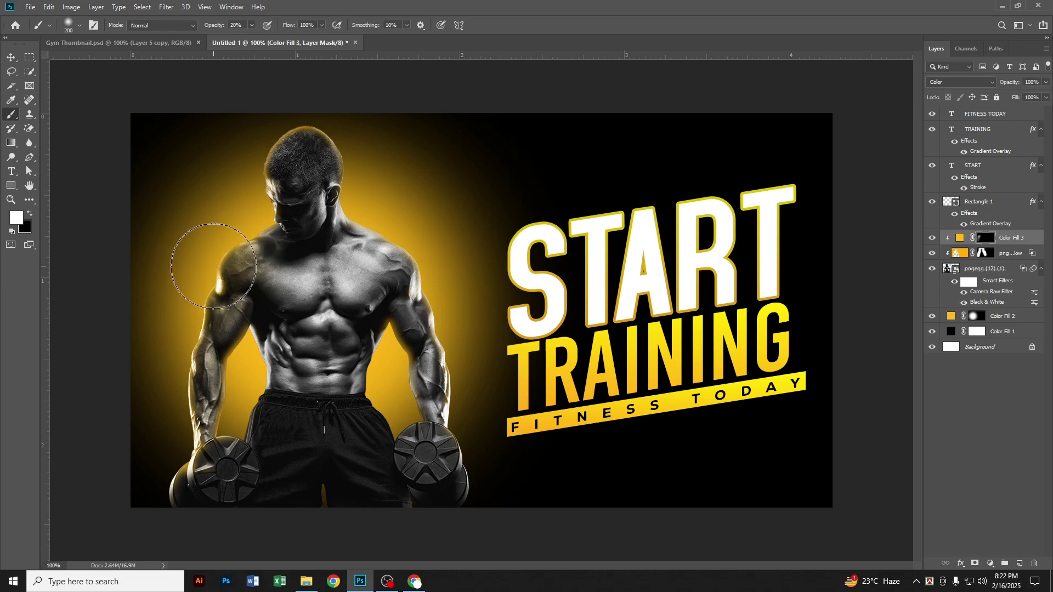
{"action": "mouse_move", "coordinate": [406, 230]}
{"action": "left_mouse_down"}
{"action": "mouse_move", "coordinate": [428, 240]}
{"action": "mouse_move", "coordinate": [405, 241]}
{"action": "left_mouse_up"}
{"action": "left_click_drag", "start_coordinate": [454, 286], "coordinate": [481, 406]}
{"action": "mouse_move", "coordinate": [368, 209]}
{"action": "left_mouse_down"}
{"action": "mouse_move", "coordinate": [383, 210]}
{"action": "mouse_move", "coordinate": [369, 203]}
{"action": "left_mouse_up"}
{"action": "left_click", "coordinate": [11, 57]}
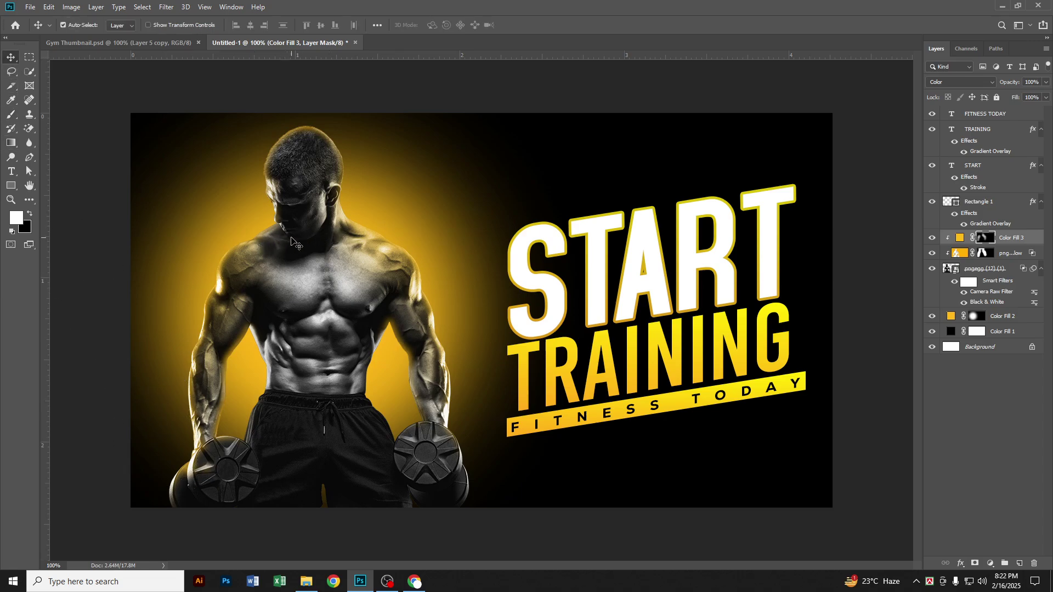
Refine the yellow tint on the man's body by painting the Color Fill 3 mask with a smaller brush
{"action": "left_click", "coordinate": [10, 116]}
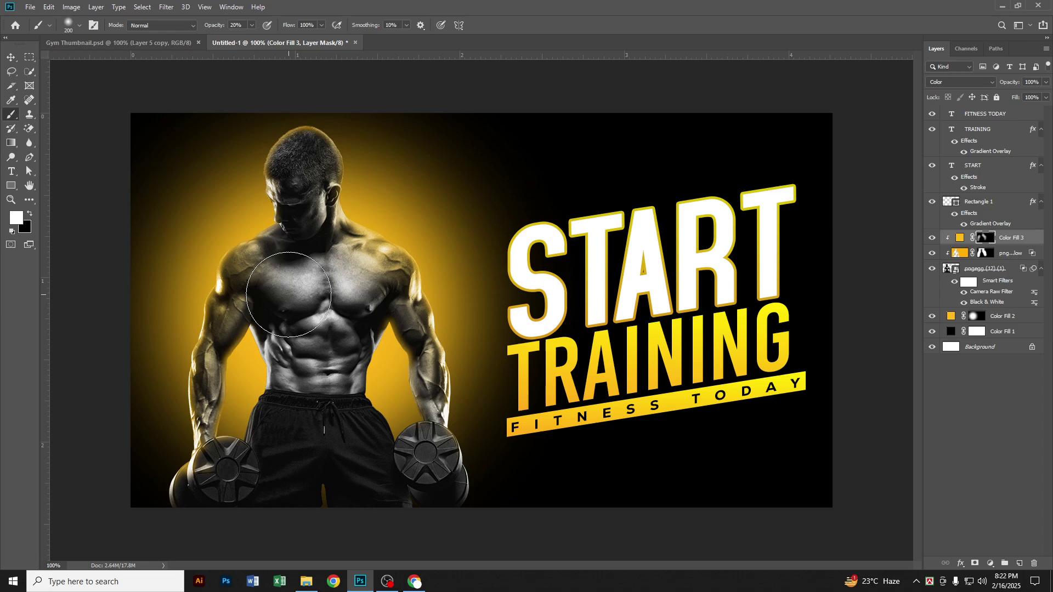
{"action": "key", "text": "bracketleft"}
{"action": "key", "text": "bracketleft"}
{"action": "key", "text": "bracketleft"}
{"action": "key", "text": "bracketleft"}
{"action": "key", "text": "bracketleft"}
{"action": "left_click", "coordinate": [10, 57]}
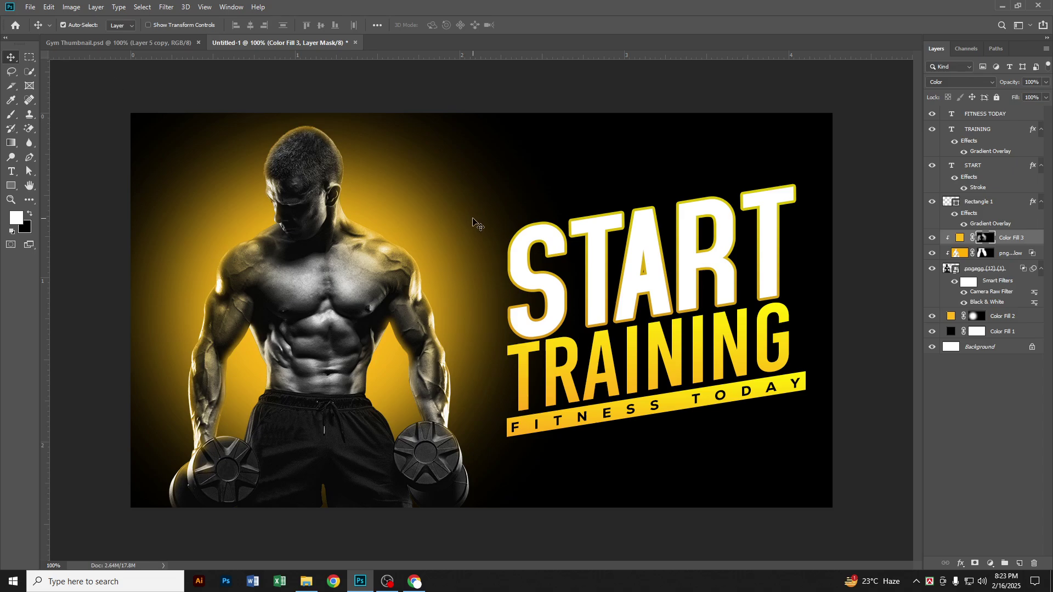
Add a clipped Curves adjustment directly above the man's photo and pull its white point down at input 239 to darken him
{"action": "left_click", "coordinate": [316, 295]}
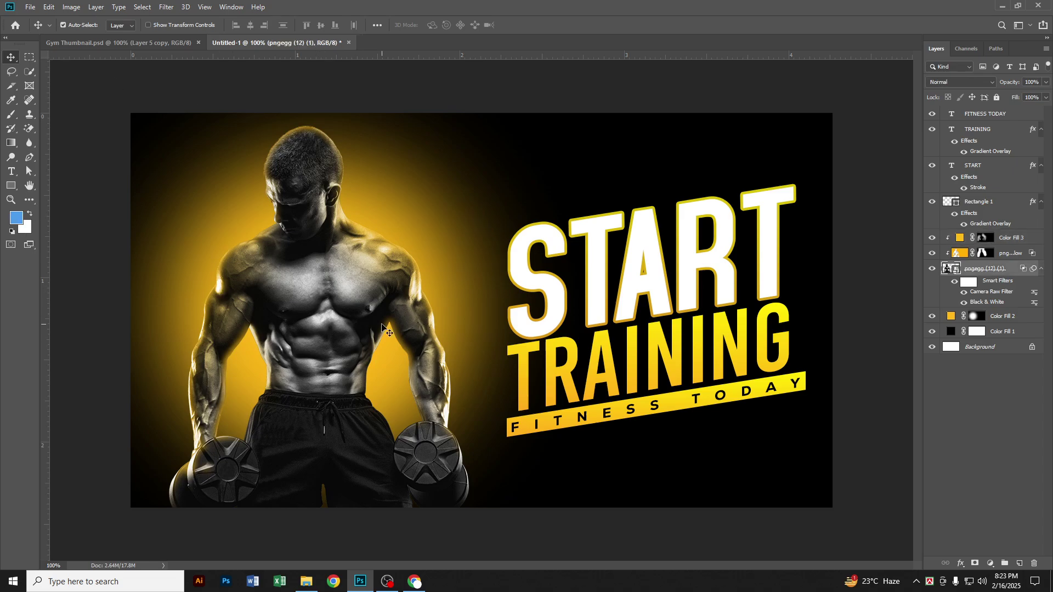
{"action": "left_click", "coordinate": [988, 566]}
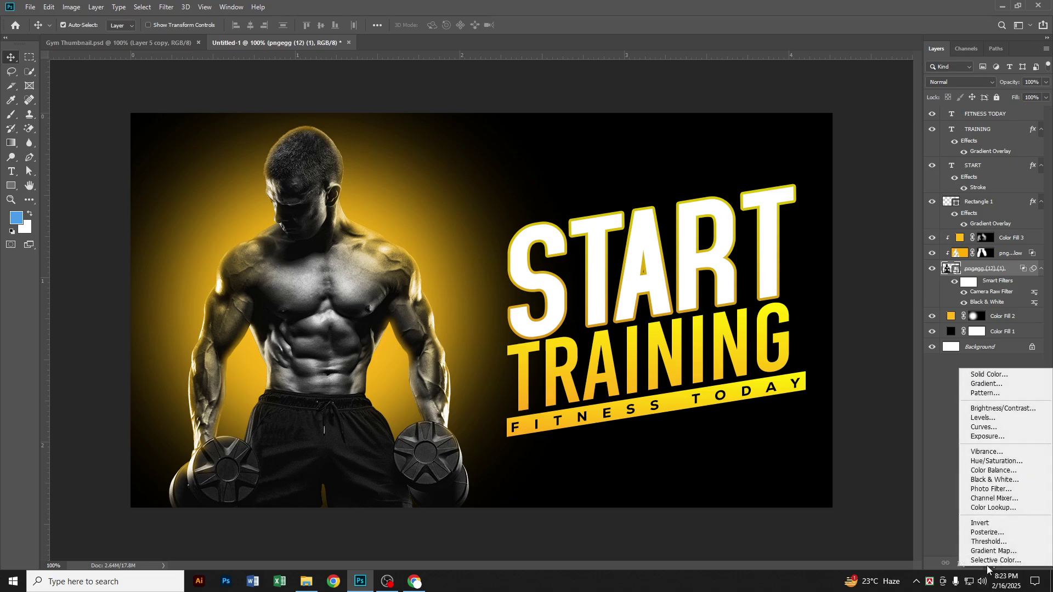
{"action": "left_click", "coordinate": [985, 427]}
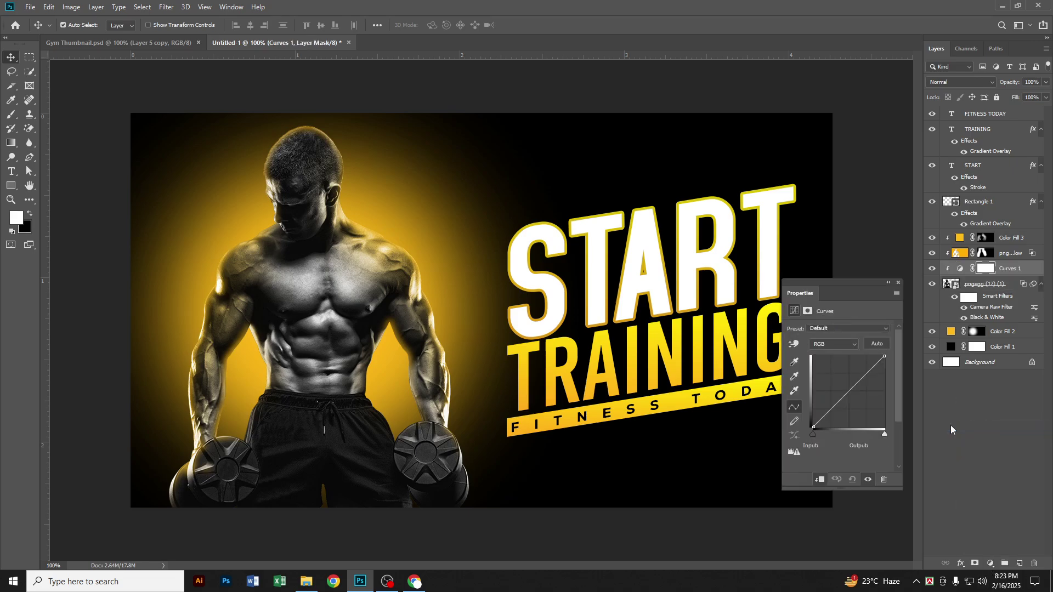
{"action": "left_click_drag", "start_coordinate": [884, 357], "coordinate": [880, 401]}
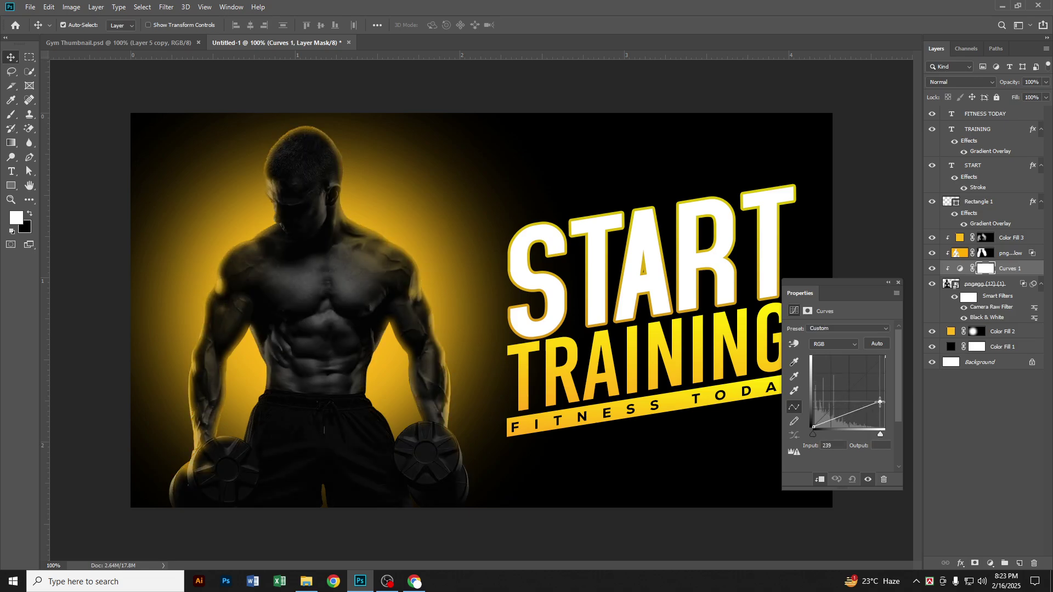
{"action": "left_click", "coordinate": [898, 283]}
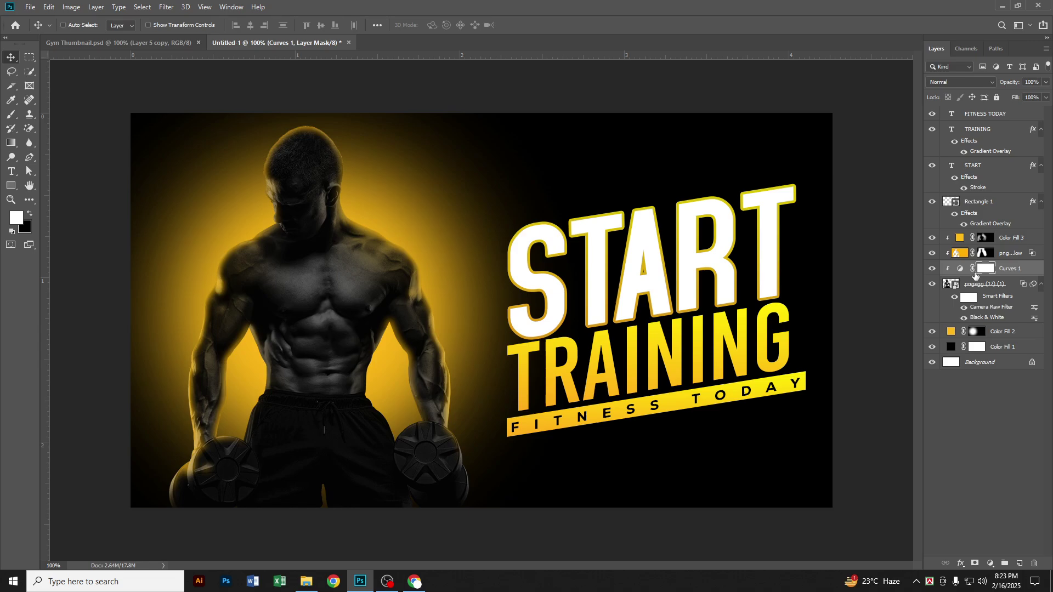
Invert the Curves mask and paint the darkening over the shorts and dumbbells with a 300 px soft brush, raising its opacity to 50%
{"action": "key", "text": "ctrl+i"}
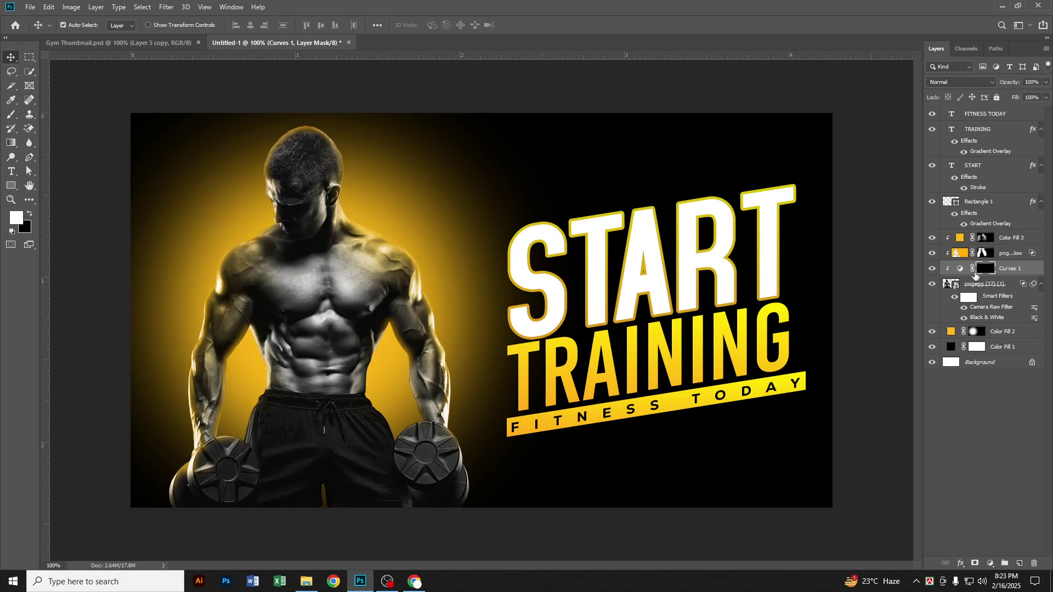
{"action": "left_click", "coordinate": [13, 114]}
{"action": "key", "text": "bracketright"}
{"action": "key", "text": "bracketright"}
{"action": "key", "text": "bracketright"}
{"action": "key", "text": "bracketright"}
{"action": "key", "text": "bracketright"}
{"action": "key", "text": "bracketright"}
{"action": "key", "text": "bracketright"}
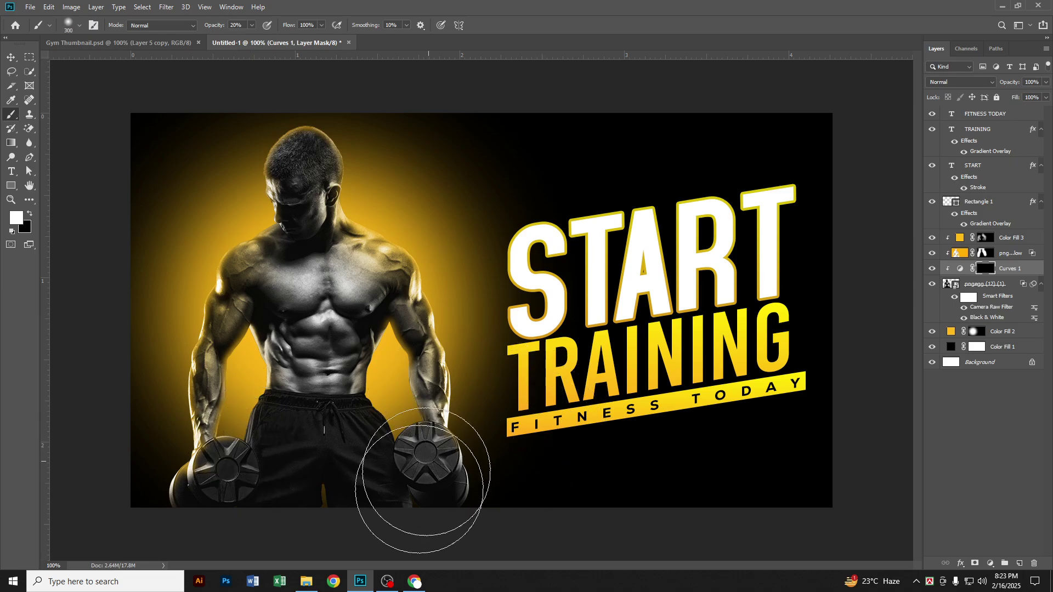
{"action": "mouse_move", "coordinate": [421, 475]}
{"action": "left_mouse_down"}
{"action": "mouse_move", "coordinate": [442, 503]}
{"action": "mouse_move", "coordinate": [345, 519]}
{"action": "left_mouse_up"}
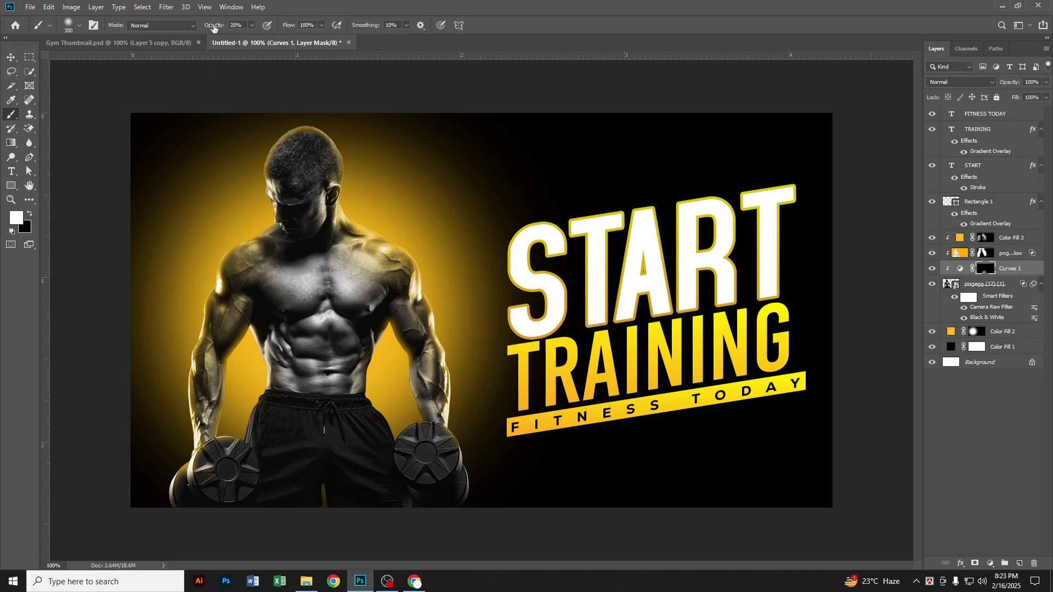
{"action": "key", "text": "5"}
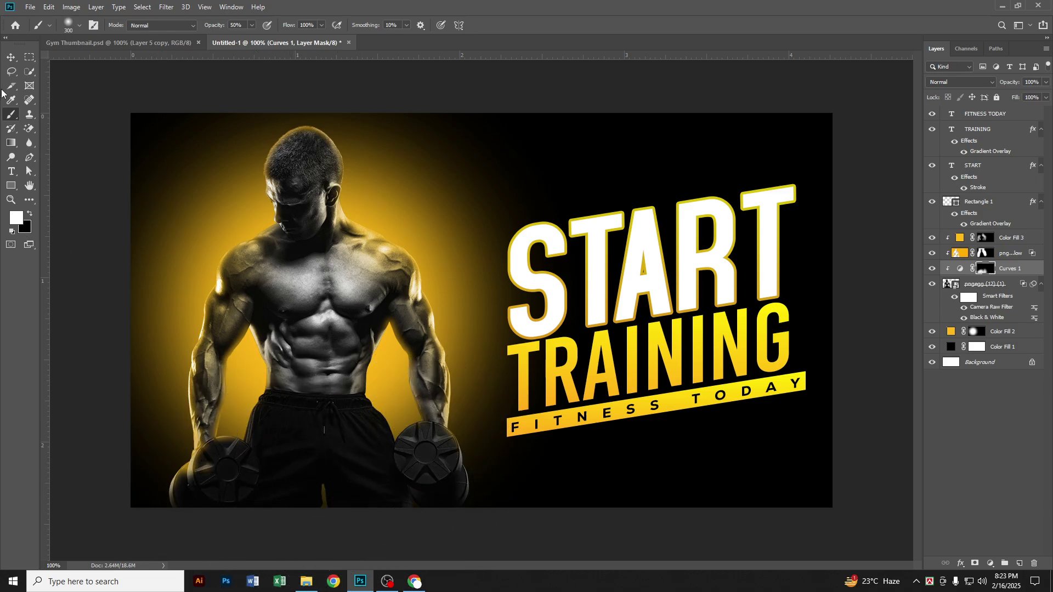
{"action": "left_click", "coordinate": [11, 57]}
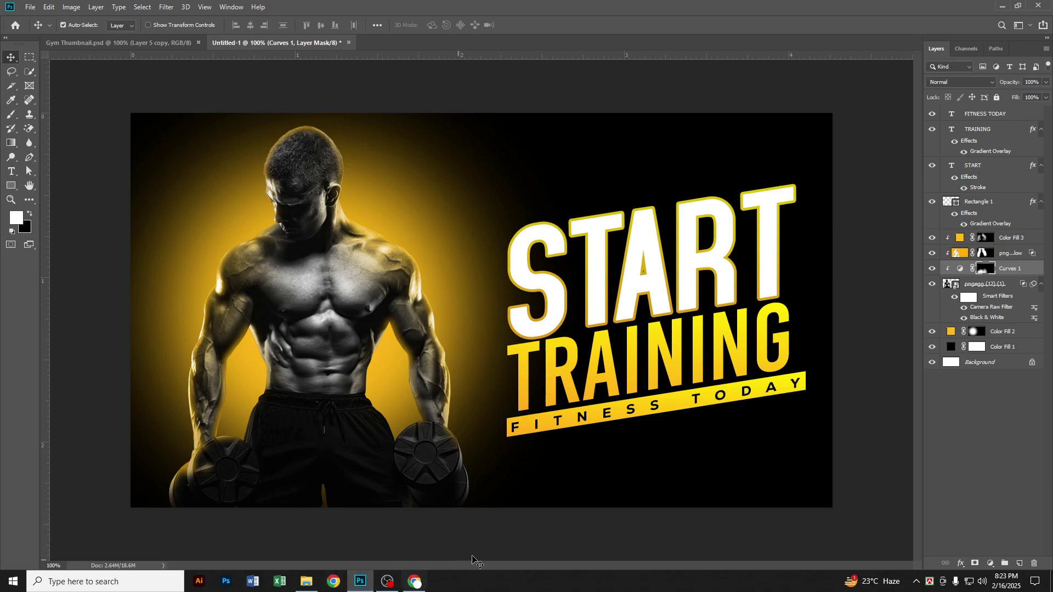
Switch to Chrome and search Google Images for "gym"
{"action": "left_click", "coordinate": [415, 581]}
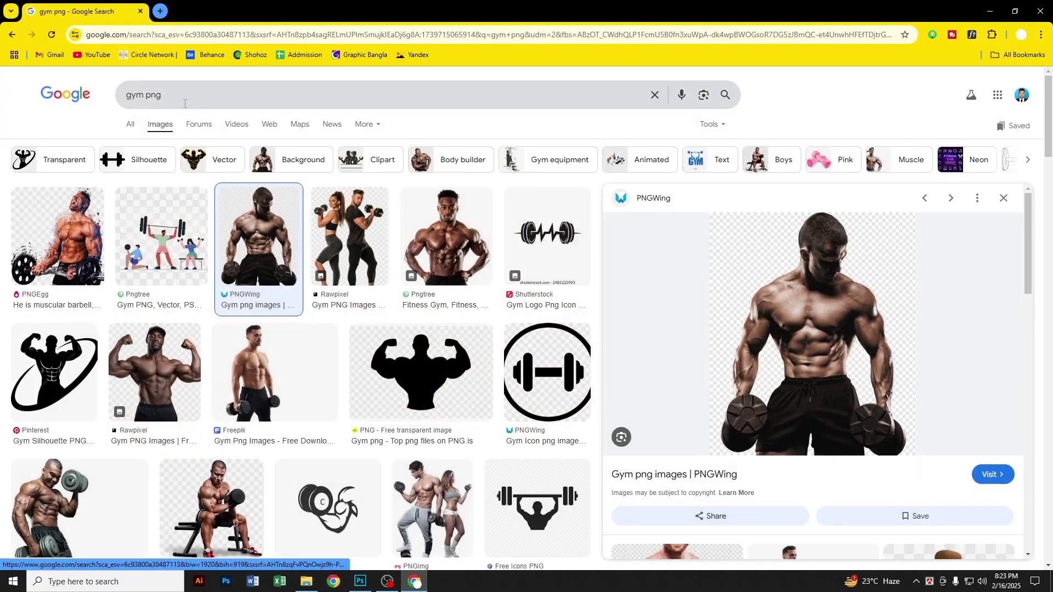
{"action": "left_click", "coordinate": [301, 88]}
{"action": "key", "text": "BackSpace"}
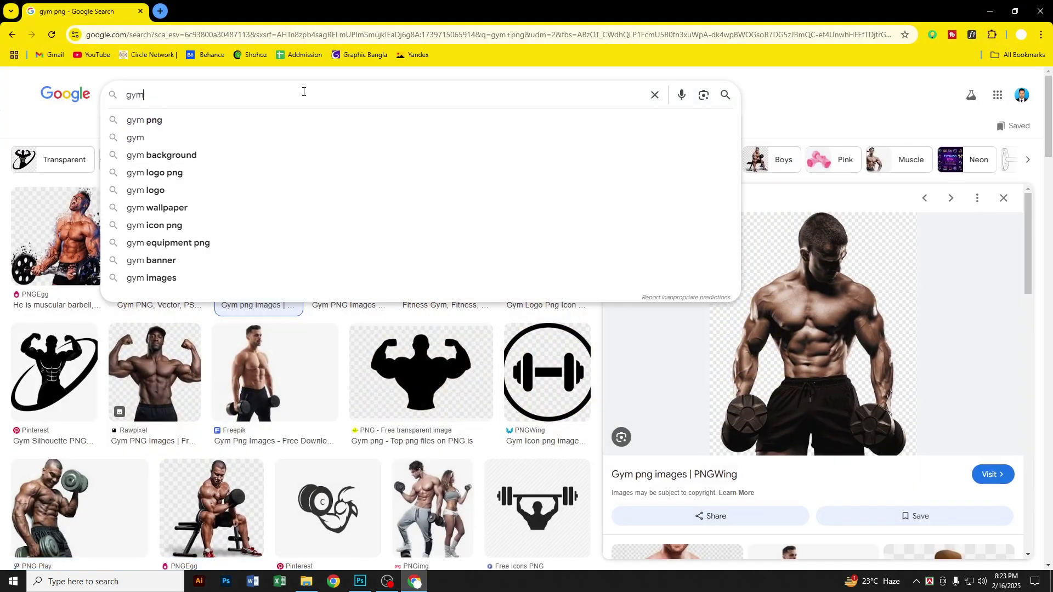
{"action": "key", "text": "Return"}
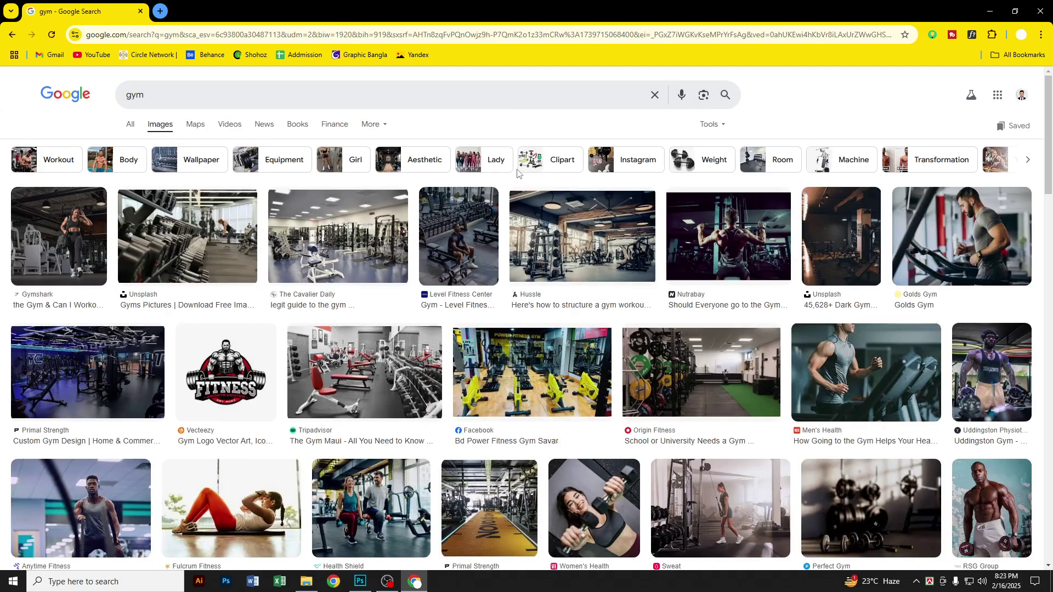
Find the black-and-white gym equipment photo from WeBuyGymEquipment in the results and copy the image
{"action": "scroll", "coordinate": [912, 423], "scroll_direction": "down", "scroll_amount": 7}
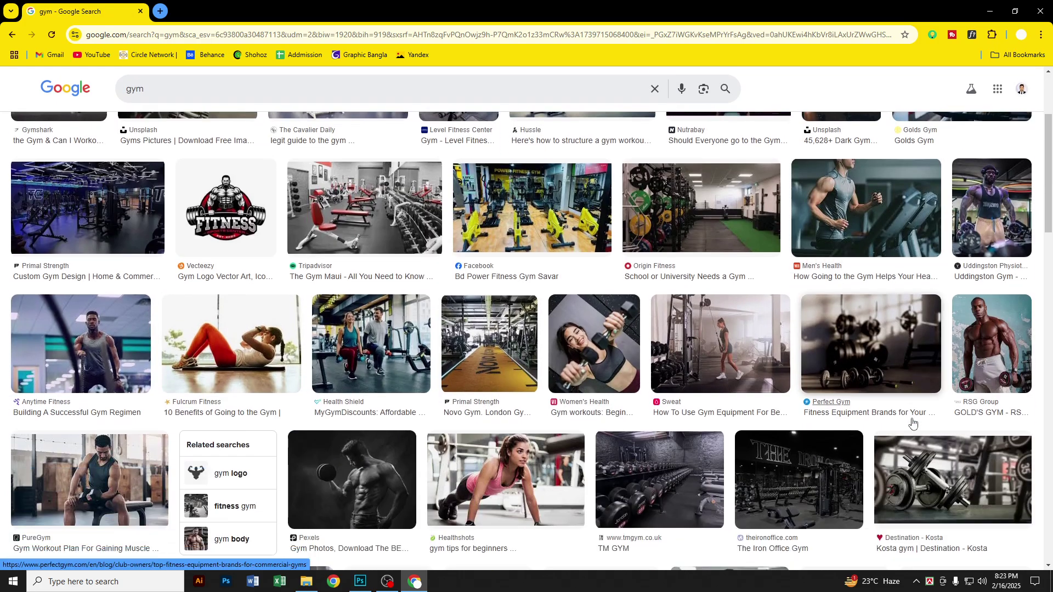
{"action": "scroll", "coordinate": [909, 424], "scroll_direction": "down", "scroll_amount": 6}
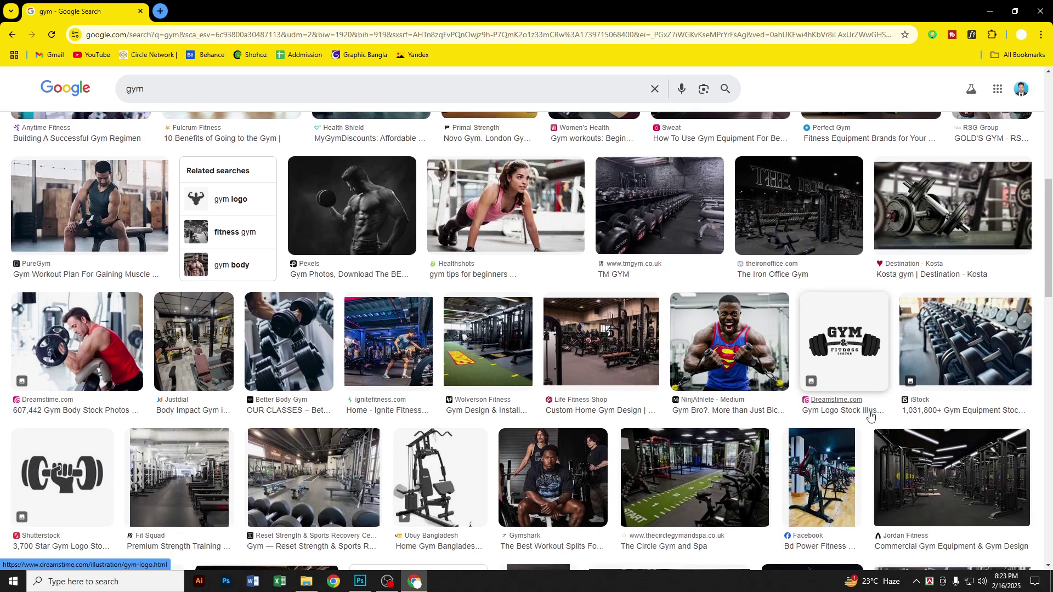
{"action": "scroll", "coordinate": [869, 415], "scroll_direction": "down", "scroll_amount": 10}
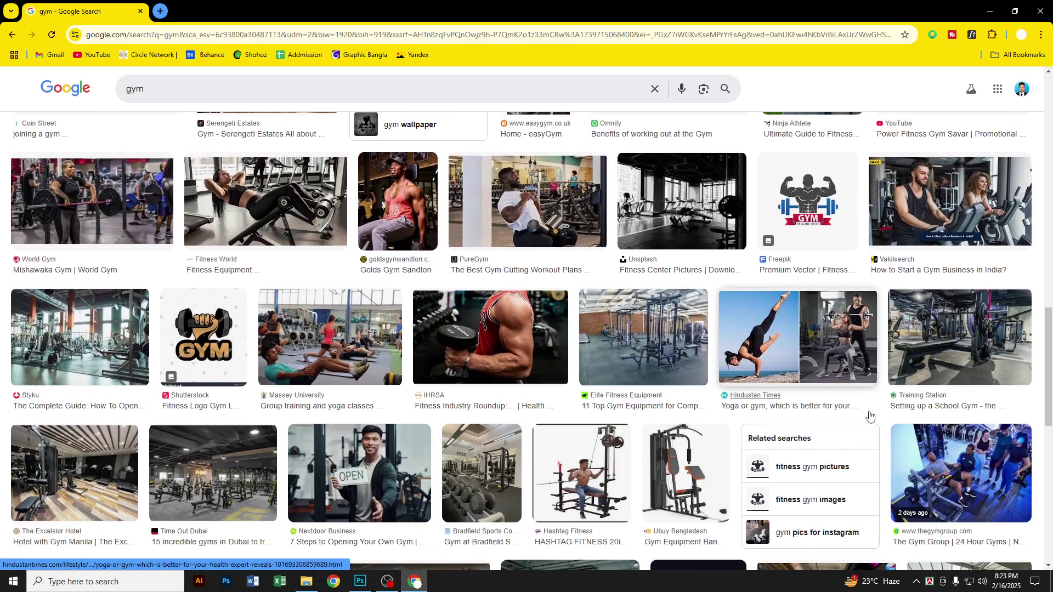
{"action": "scroll", "coordinate": [869, 415], "scroll_direction": "down", "scroll_amount": 5}
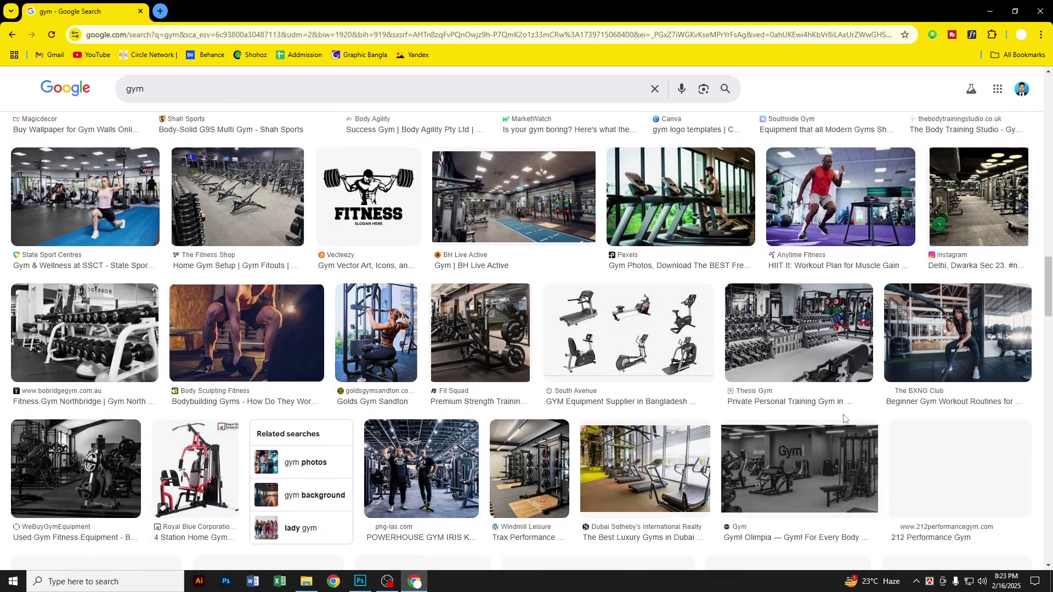
{"action": "left_click", "coordinate": [86, 459]}
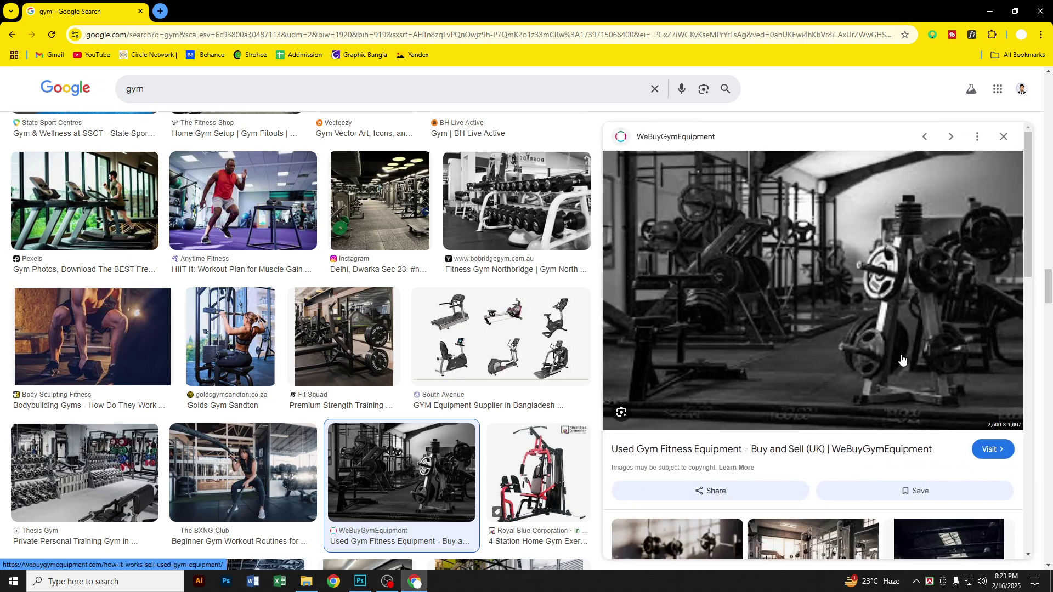
{"action": "scroll", "coordinate": [902, 359], "scroll_direction": "down", "scroll_amount": 9}
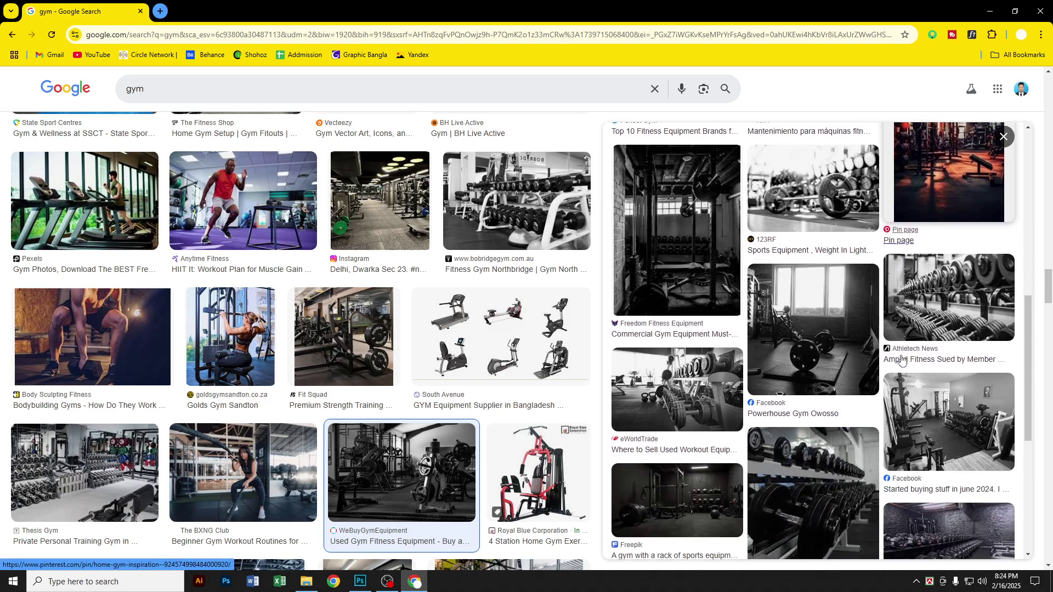
{"action": "scroll", "coordinate": [901, 359], "scroll_direction": "up", "scroll_amount": 10}
{"action": "right_click", "coordinate": [824, 223]}
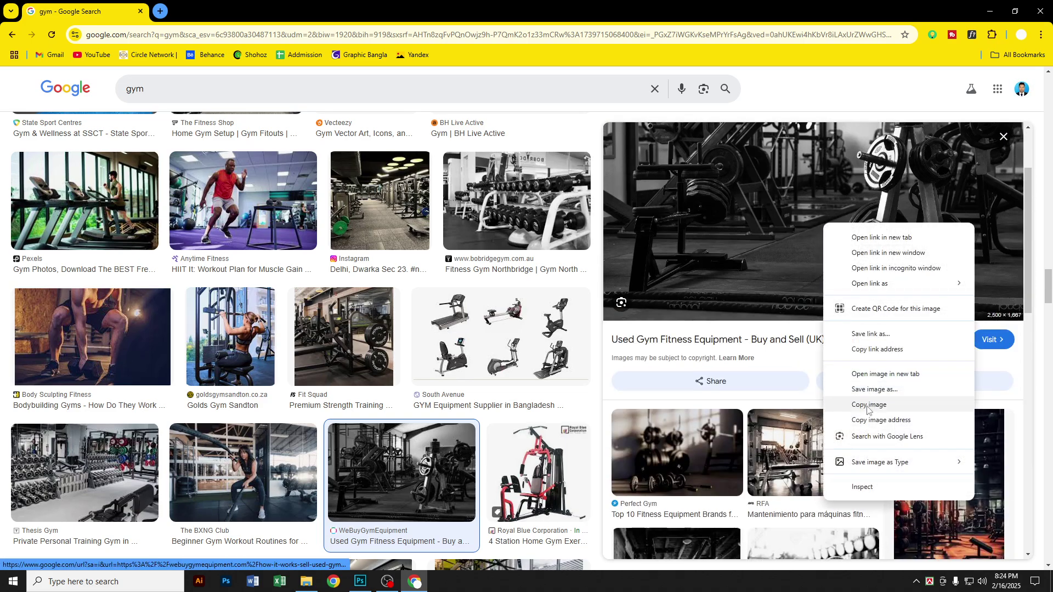
{"action": "left_click", "coordinate": [867, 406]}
Switch back to Photoshop and paste the gym photo as a new layer directly above Color Fill 1
{"action": "left_click", "coordinate": [361, 581]}
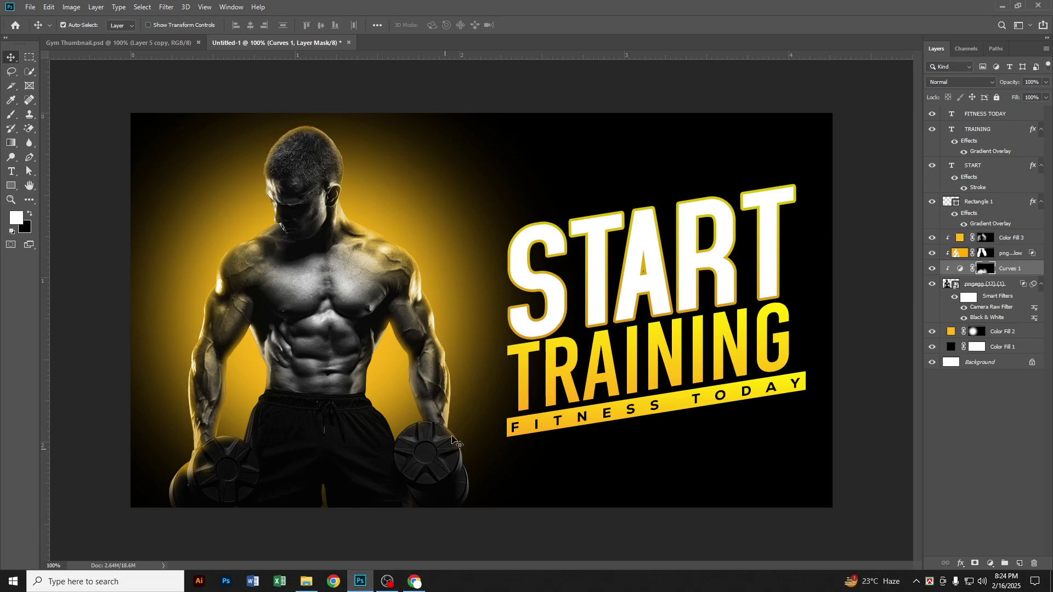
{"action": "left_click", "coordinate": [1003, 344]}
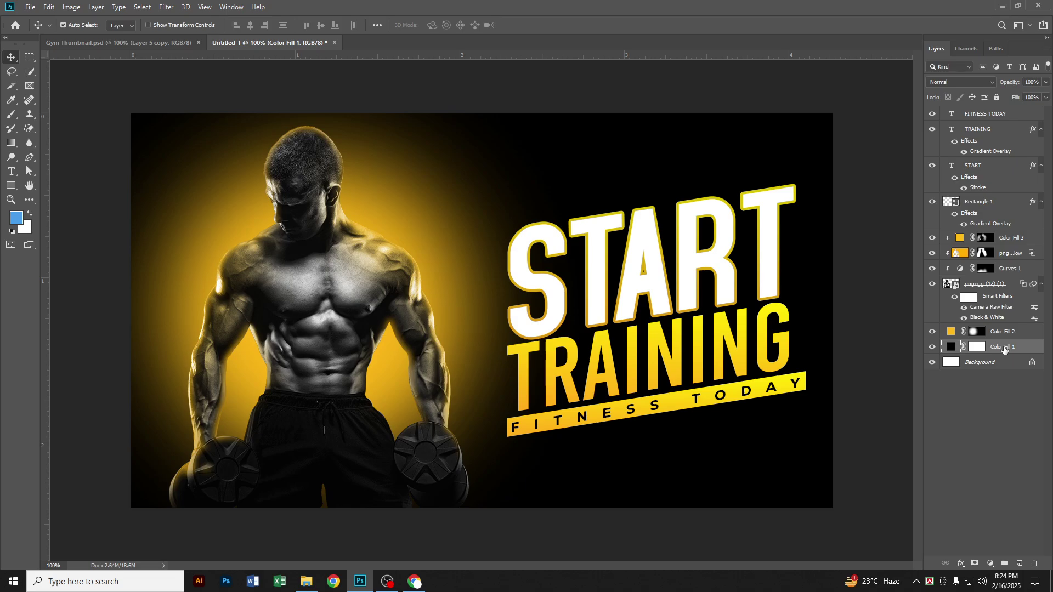
{"action": "key", "text": "ctrl+v"}
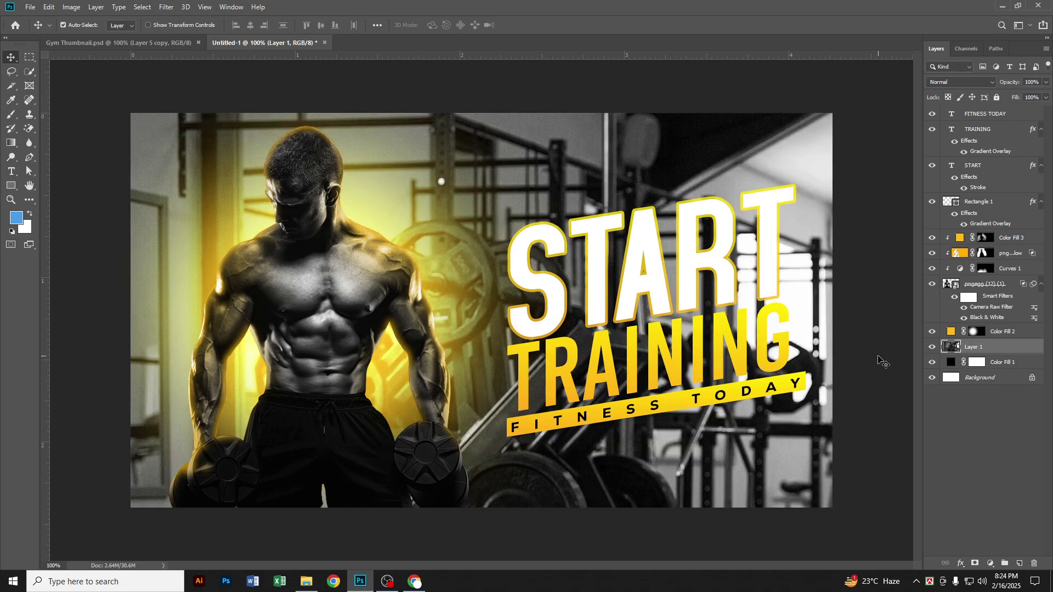
Scale the gym photo down to the canvas height, place it behind the START TRAINING text, and set its blend mode to Hard Light
{"action": "key", "text": "ctrl+t"}
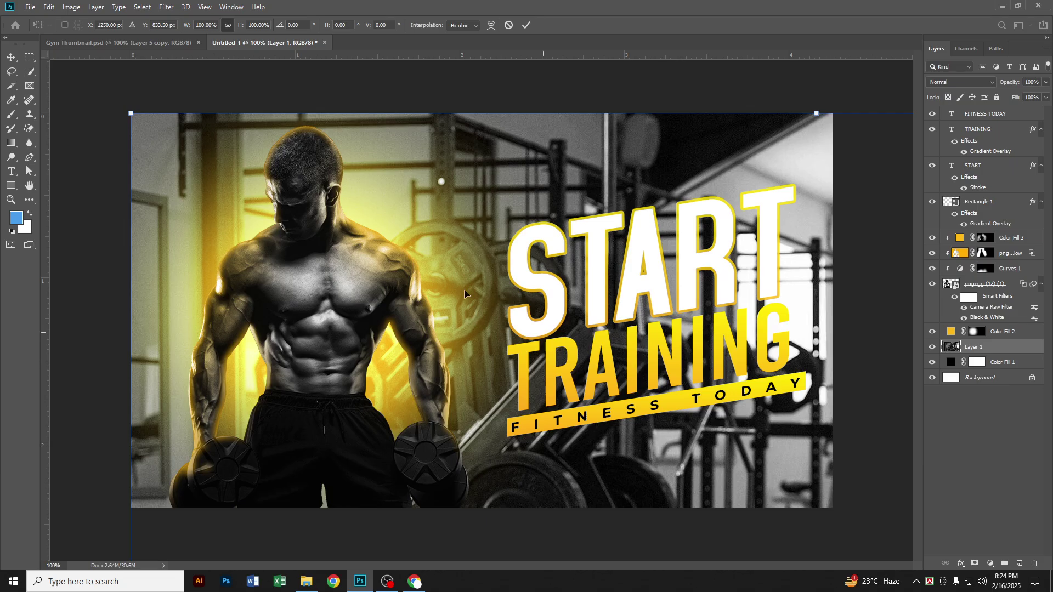
{"action": "left_click_drag", "start_coordinate": [132, 109], "coordinate": [524, 375]}
{"action": "left_click_drag", "start_coordinate": [693, 434], "coordinate": [653, 153]}
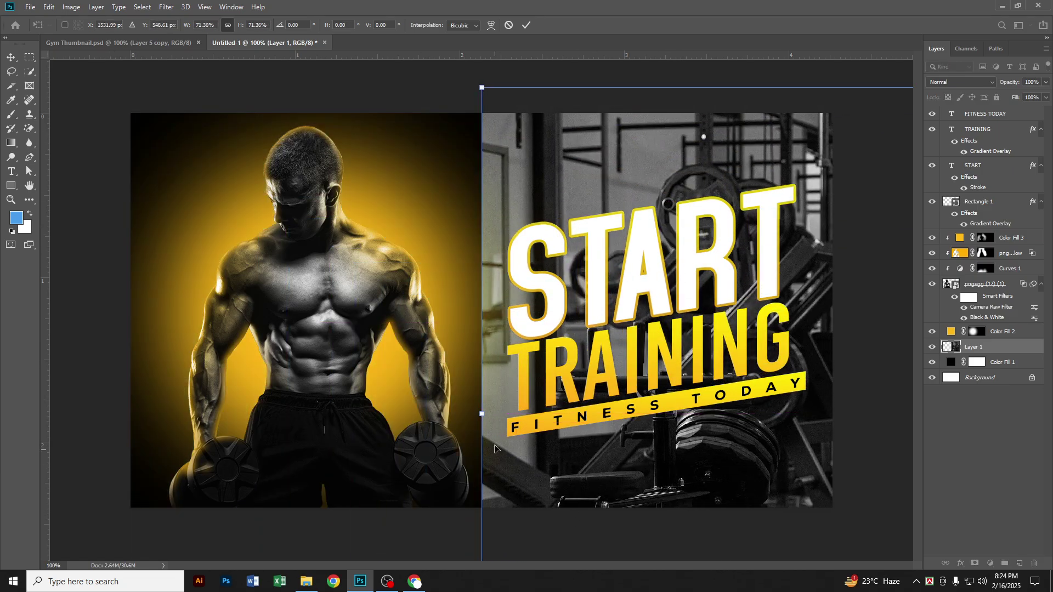
{"action": "left_click_drag", "start_coordinate": [479, 414], "coordinate": [595, 323]}
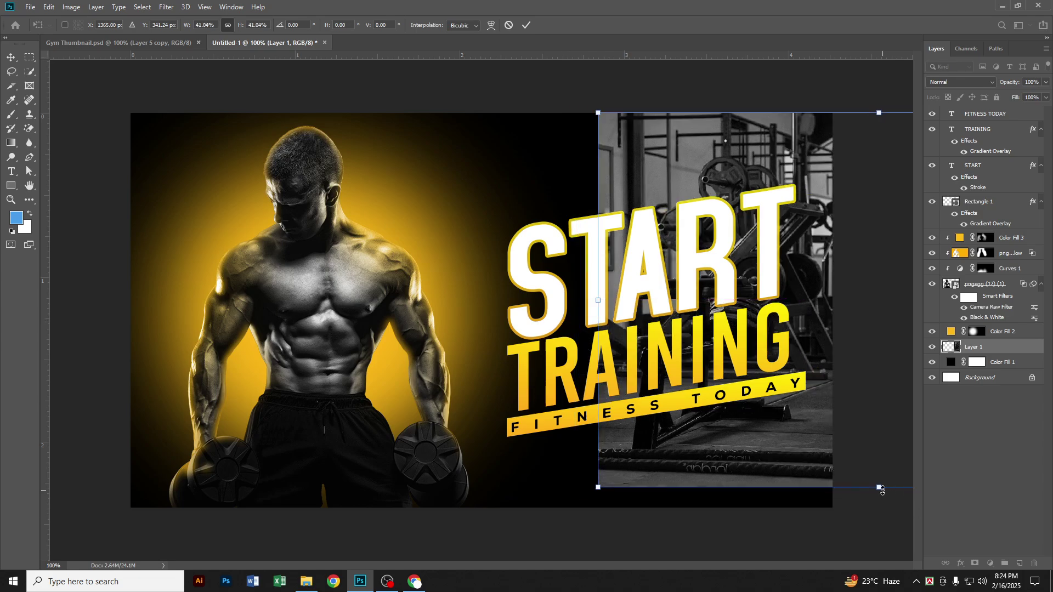
{"action": "left_click_drag", "start_coordinate": [882, 491], "coordinate": [880, 505]}
{"action": "left_click_drag", "start_coordinate": [841, 471], "coordinate": [716, 472]}
{"action": "key", "text": "Return"}
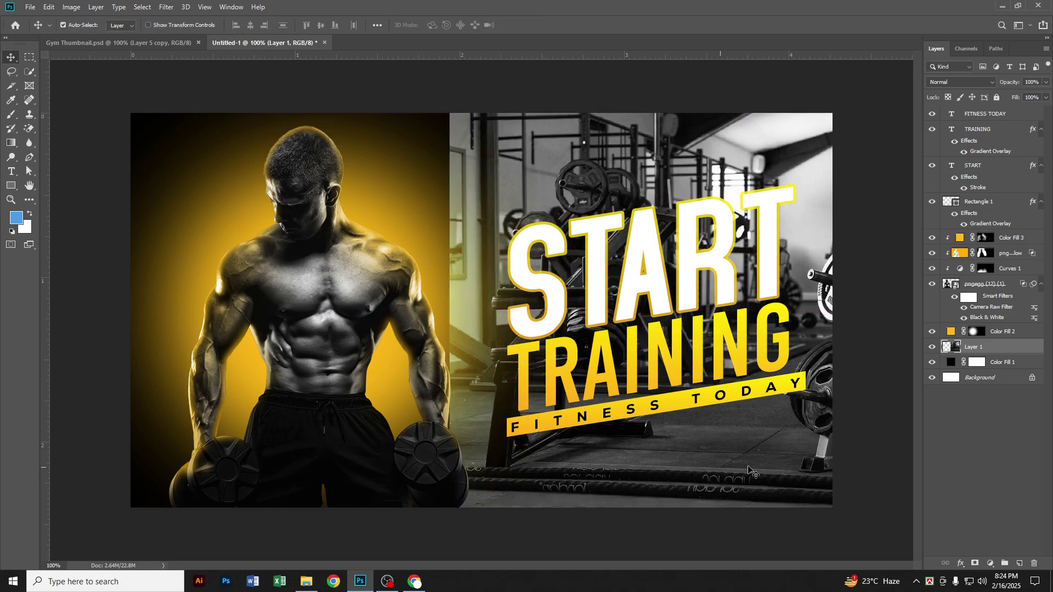
{"action": "left_click", "coordinate": [991, 83]}
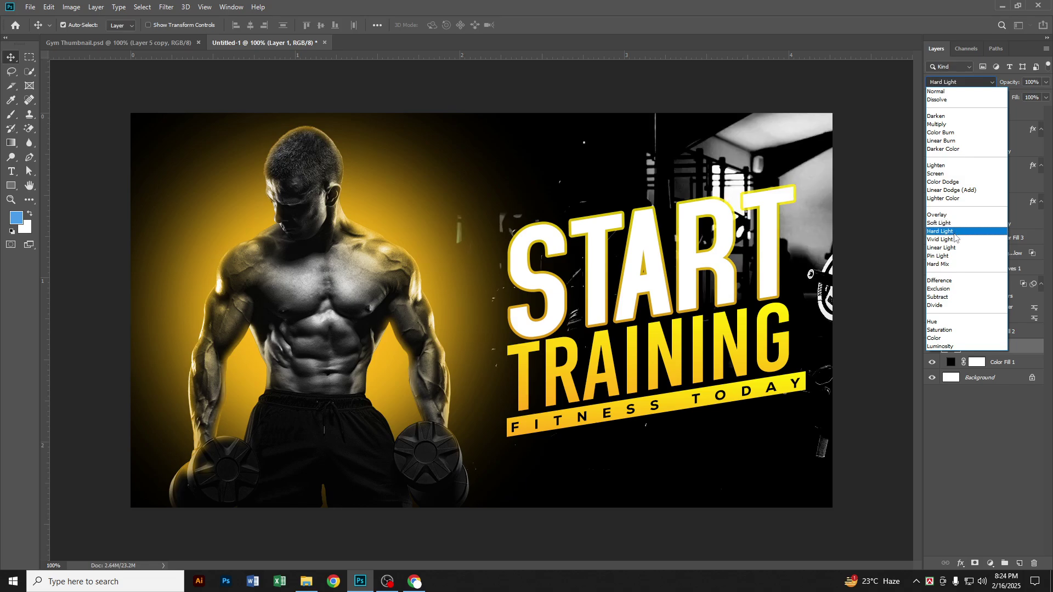
{"action": "left_click", "coordinate": [954, 232]}
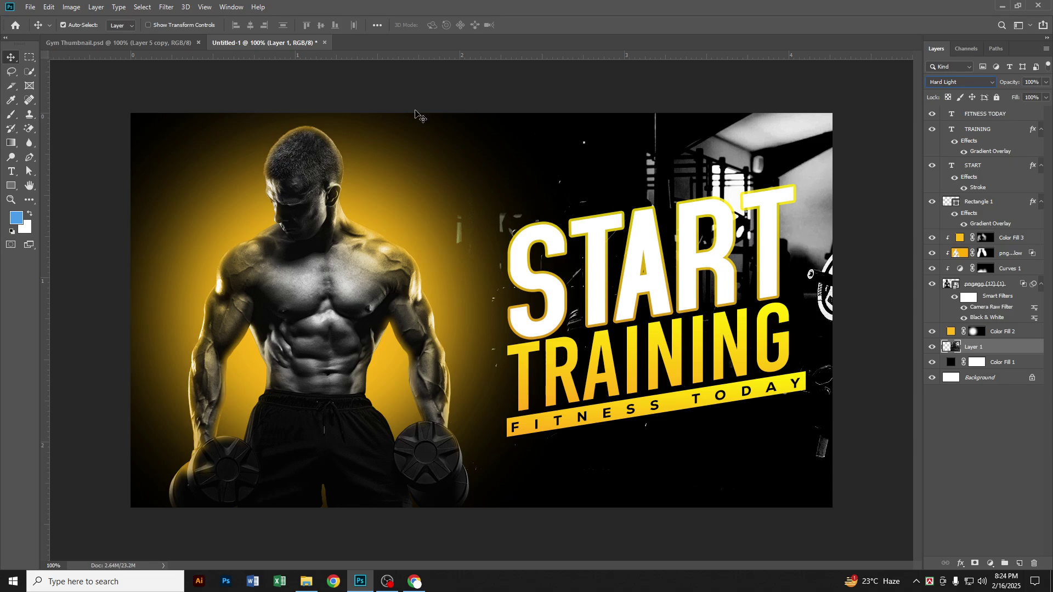
Apply a 3.7-pixel Gaussian Blur to the gym photo and hide the Stroke effect of the START text
{"action": "left_click", "coordinate": [162, 8]}
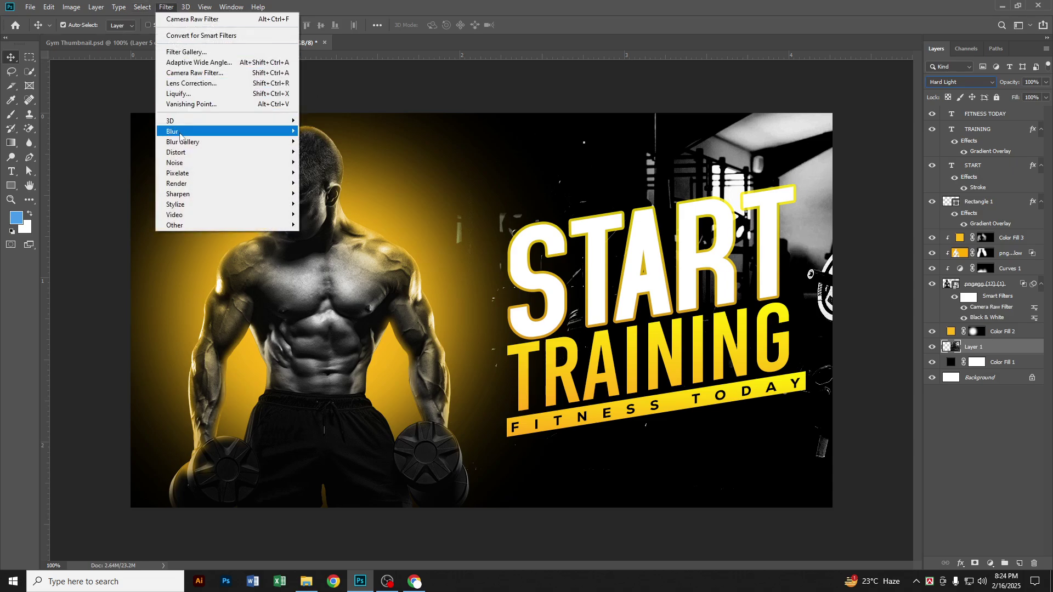
{"action": "mouse_move", "coordinate": [189, 132]}
{"action": "left_click", "coordinate": [329, 173]}
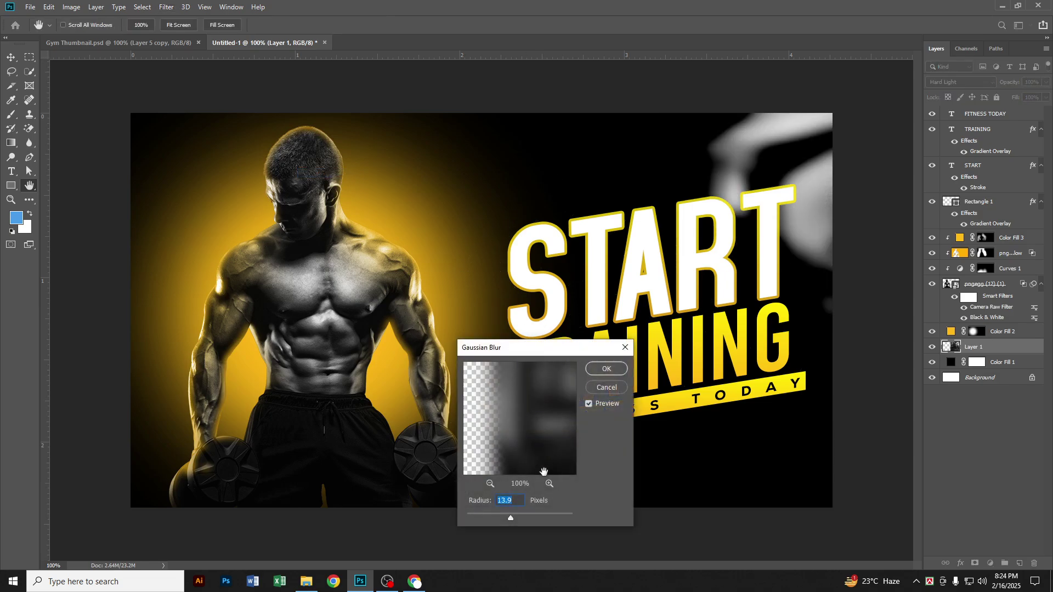
{"action": "left_click", "coordinate": [488, 514]}
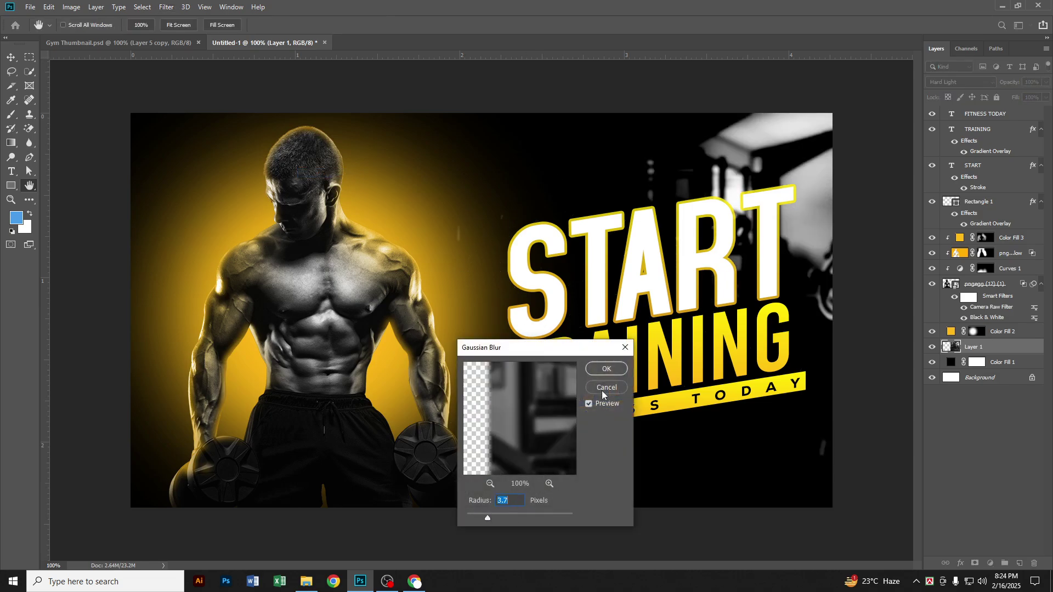
{"action": "left_click", "coordinate": [606, 370]}
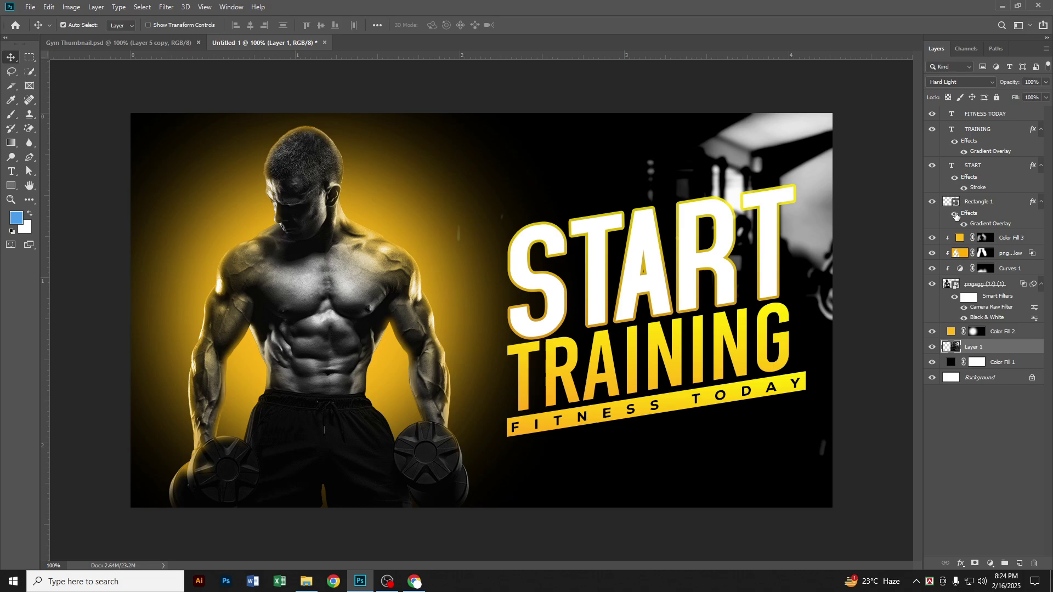
{"action": "left_click", "coordinate": [964, 187]}
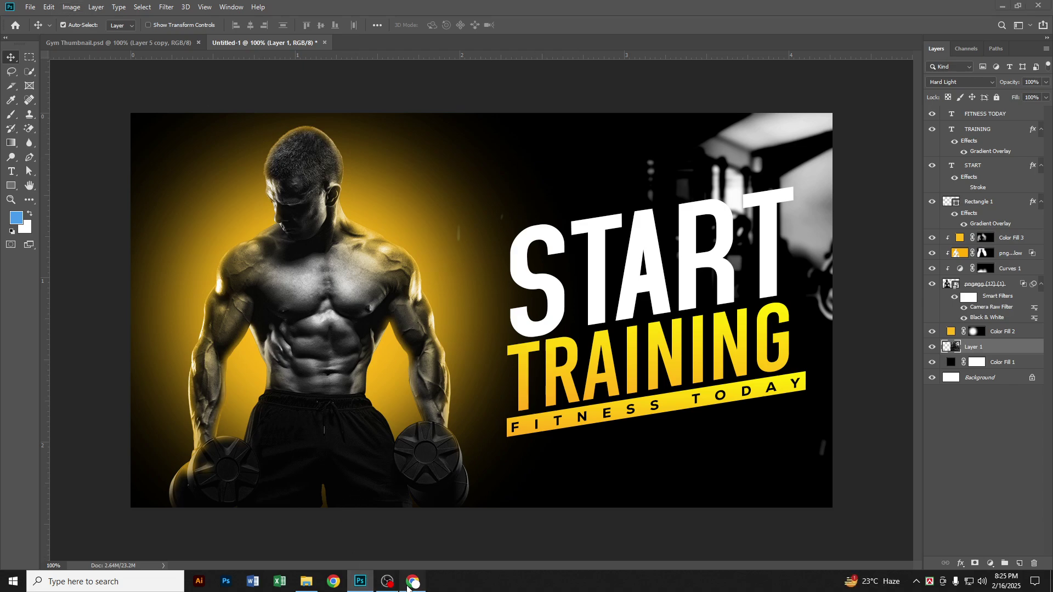
Switch to Chrome, open Pinterest in a new tab and search for "chain"
{"action": "left_click_drag", "start_coordinate": [415, 582], "coordinate": [377, 586]}
{"action": "left_click", "coordinate": [377, 587]}
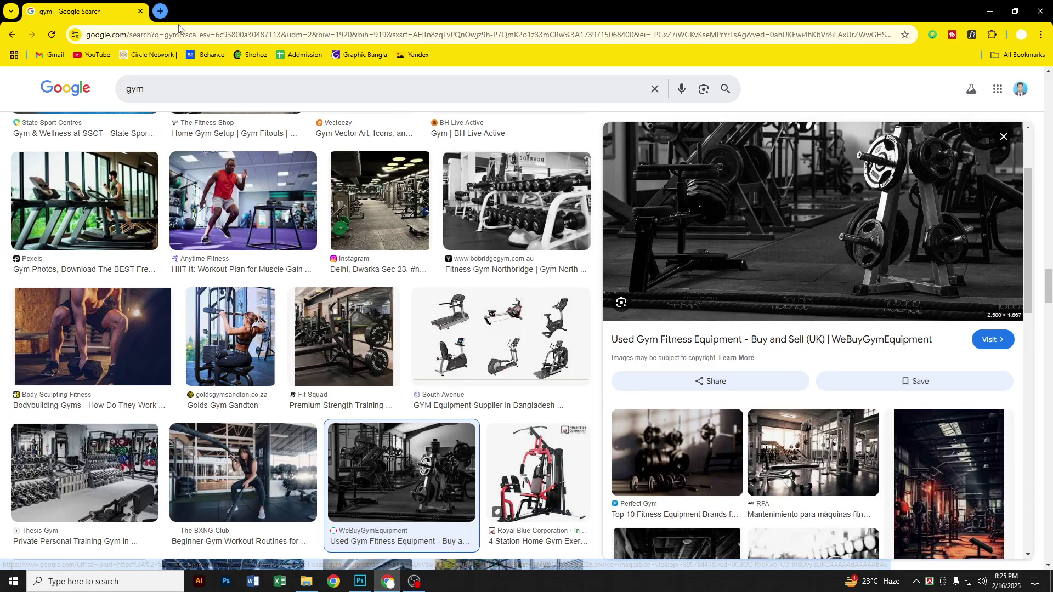
{"action": "key", "text": "ctrl+t"}
{"action": "left_click", "coordinate": [616, 276]}
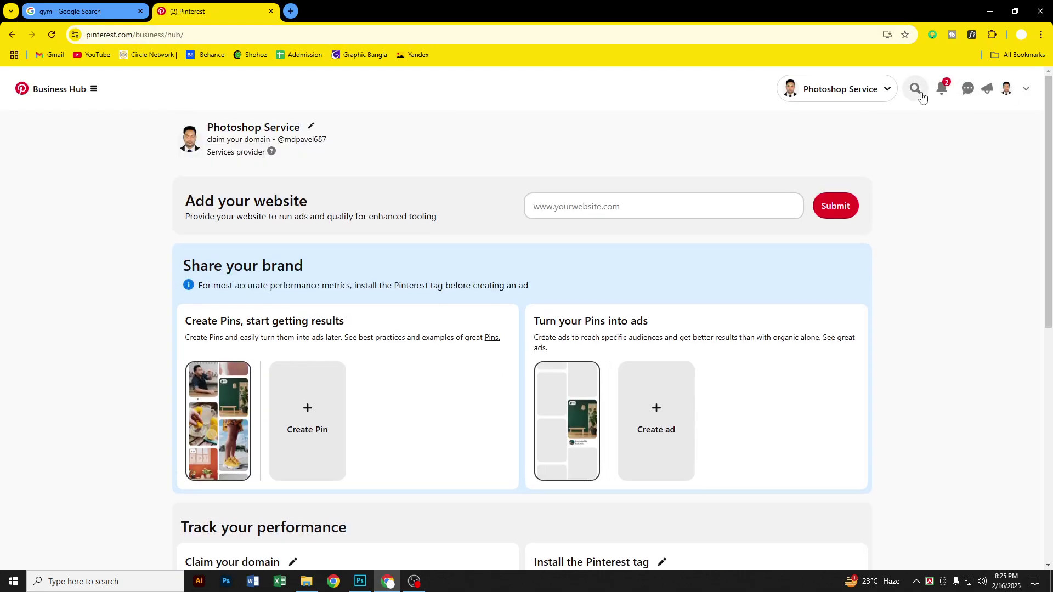
{"action": "left_click", "coordinate": [916, 89]}
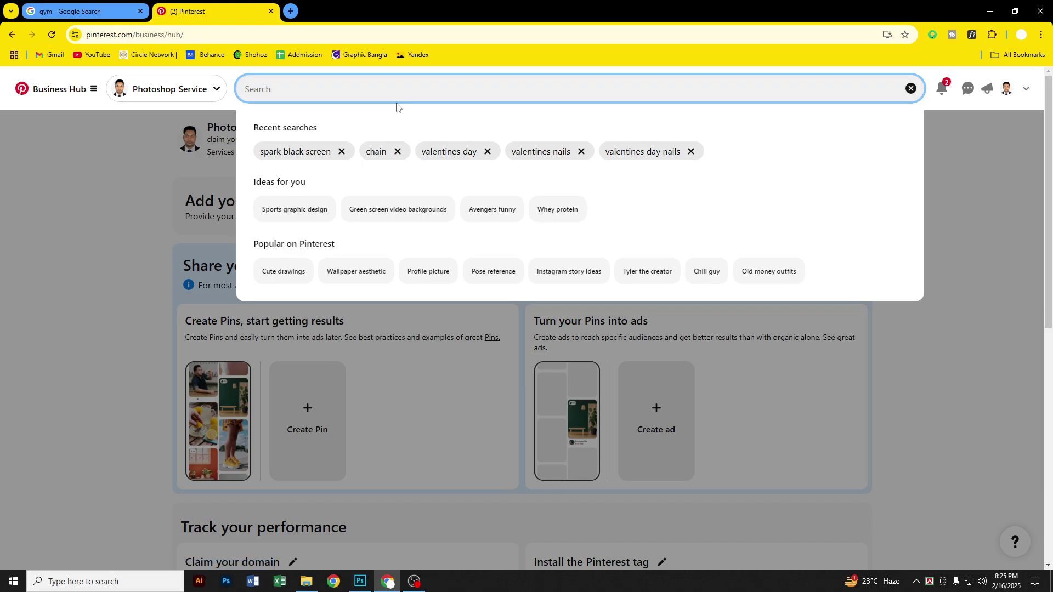
{"action": "type", "text": "cha"}
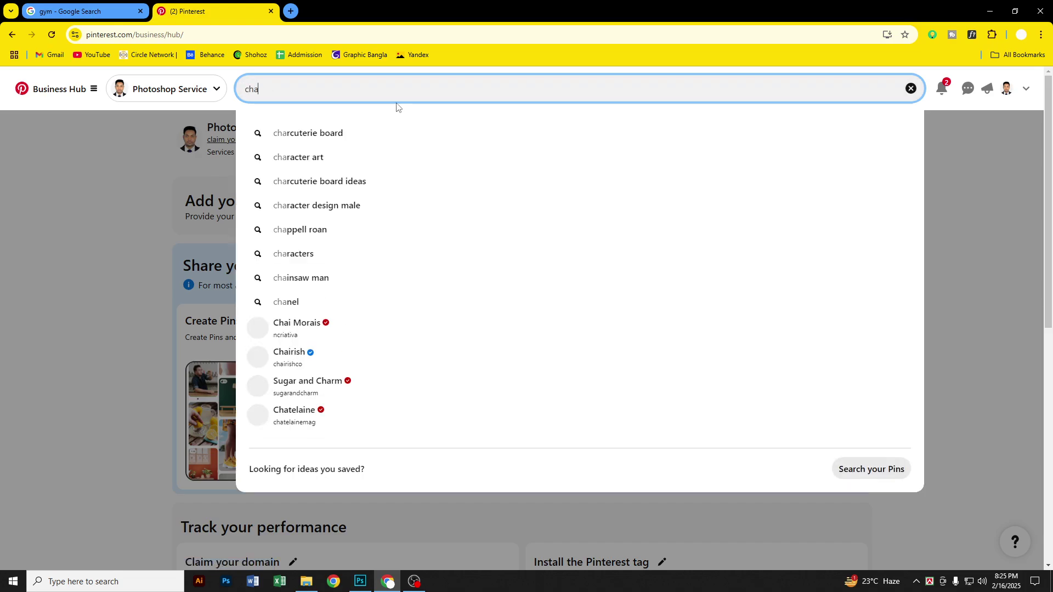
{"action": "type", "text": "in"}
{"action": "key", "text": "Return"}
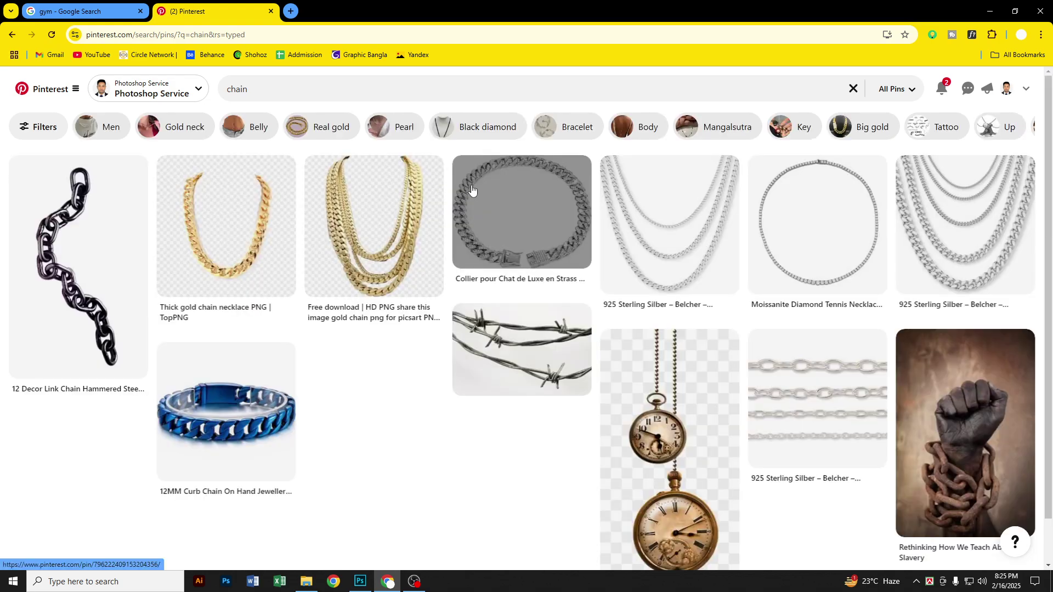
Open the barbed-wire pin from the chain results and look through its related pins for a suitable metallic wire image
{"action": "scroll", "coordinate": [429, 245], "scroll_direction": "down", "scroll_amount": 1}
{"action": "scroll", "coordinate": [429, 245], "scroll_direction": "down", "scroll_amount": 2}
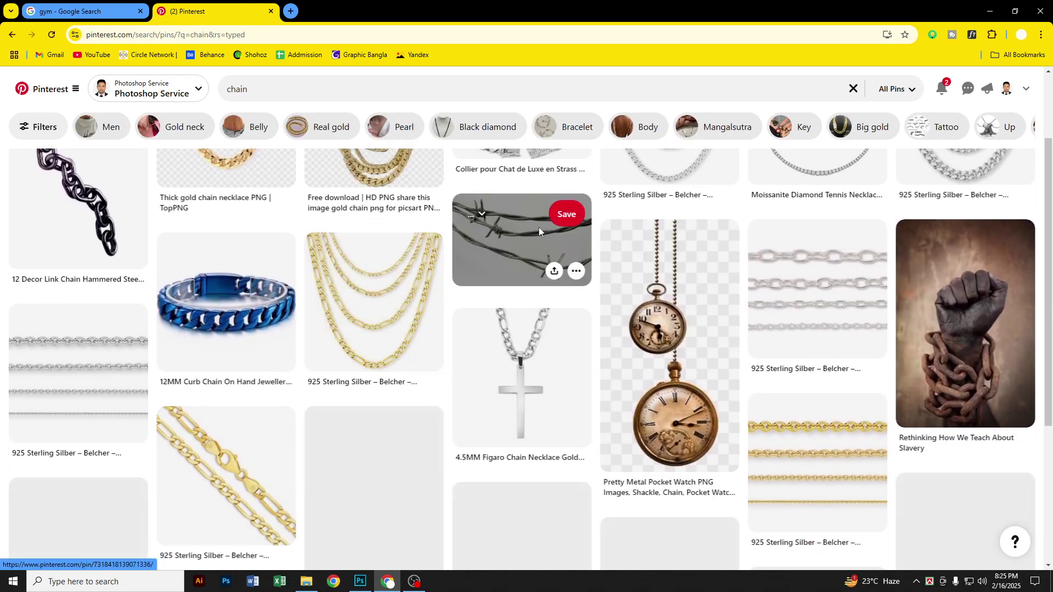
{"action": "left_click", "coordinate": [510, 249]}
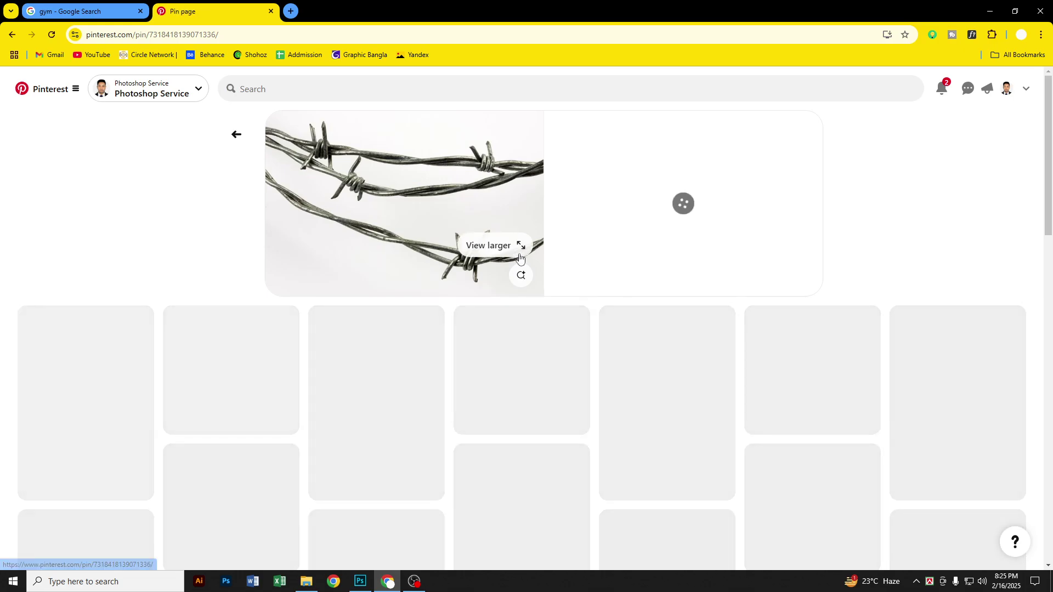
{"action": "scroll", "coordinate": [479, 257], "scroll_direction": "down", "scroll_amount": 1}
{"action": "scroll", "coordinate": [479, 256], "scroll_direction": "down", "scroll_amount": 3}
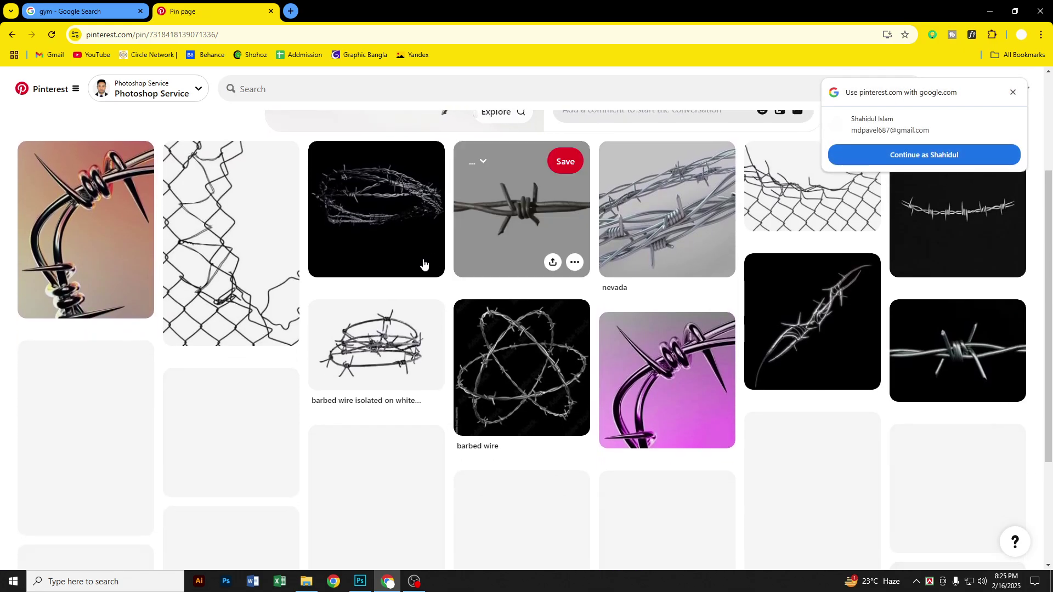
{"action": "scroll", "coordinate": [733, 333], "scroll_direction": "down", "scroll_amount": 3}
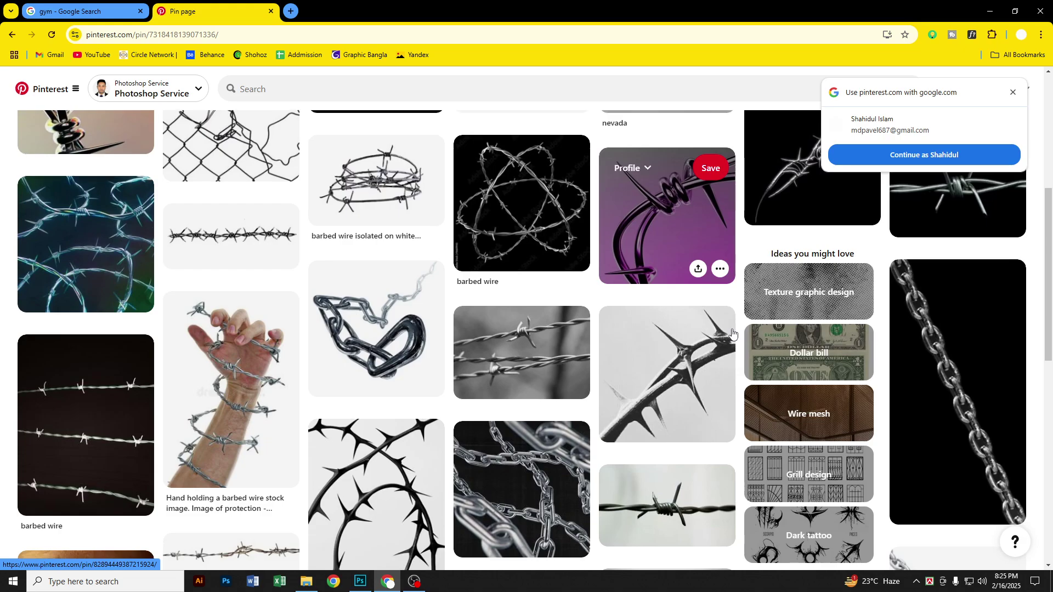
{"action": "scroll", "coordinate": [885, 336], "scroll_direction": "down", "scroll_amount": 3}
{"action": "scroll", "coordinate": [885, 336], "scroll_direction": "down", "scroll_amount": 10}
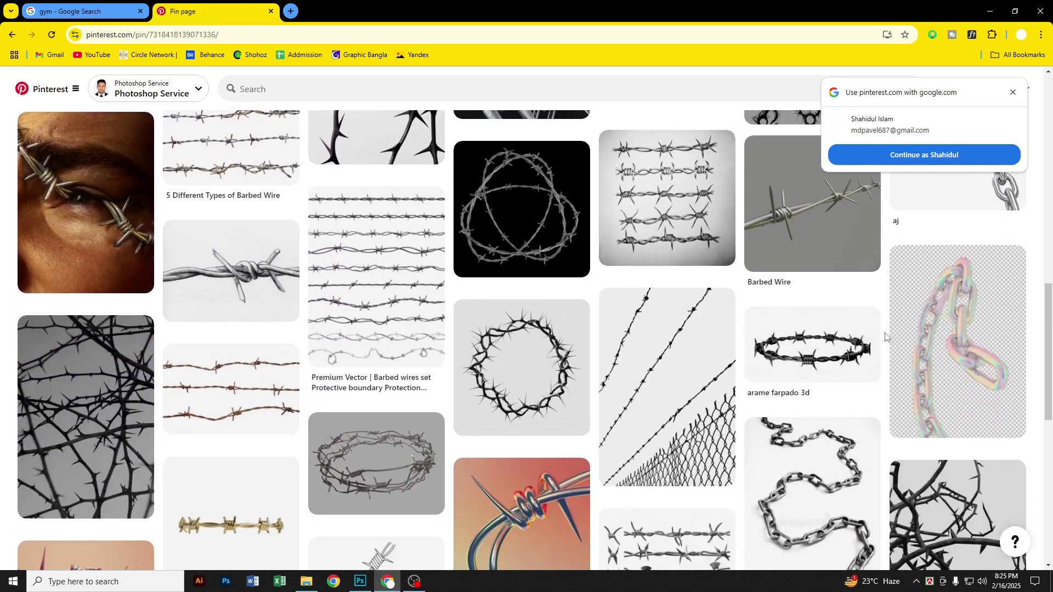
{"action": "scroll", "coordinate": [883, 336], "scroll_direction": "down", "scroll_amount": 3}
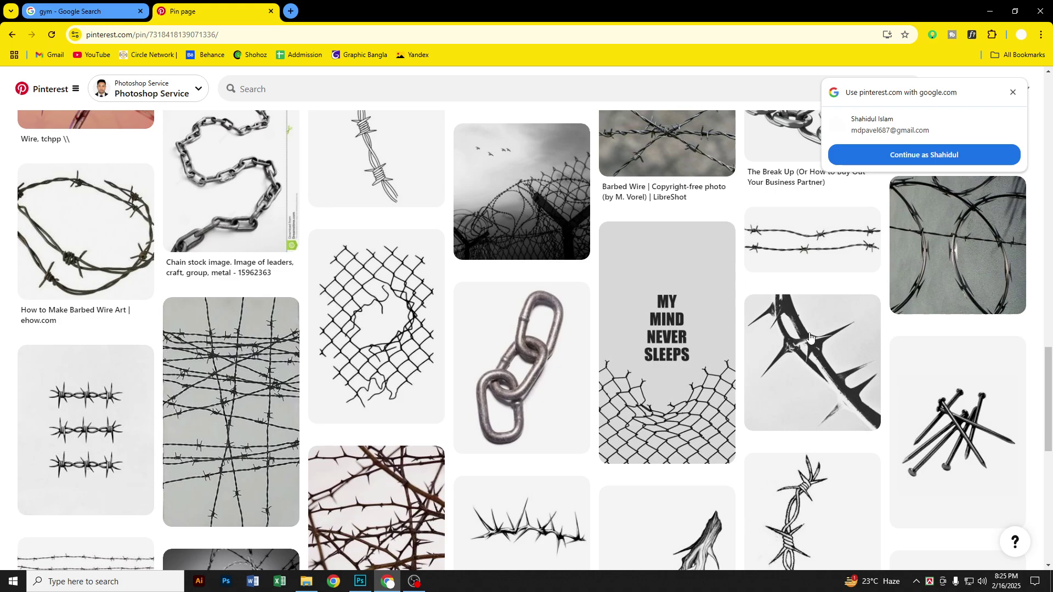
{"action": "scroll", "coordinate": [537, 249], "scroll_direction": "up", "scroll_amount": 4}
Follow the related pins to the glossy chrome barbed wire on a black background and copy its image
{"action": "left_click", "coordinate": [536, 247]}
{"action": "scroll", "coordinate": [536, 246], "scroll_direction": "down", "scroll_amount": 4}
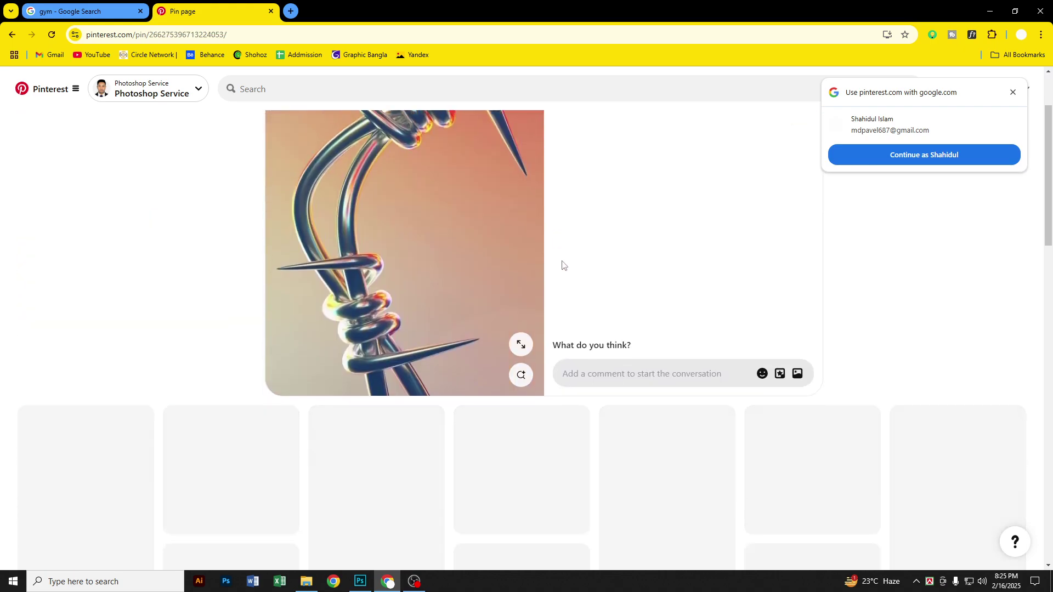
{"action": "left_click", "coordinate": [64, 368]}
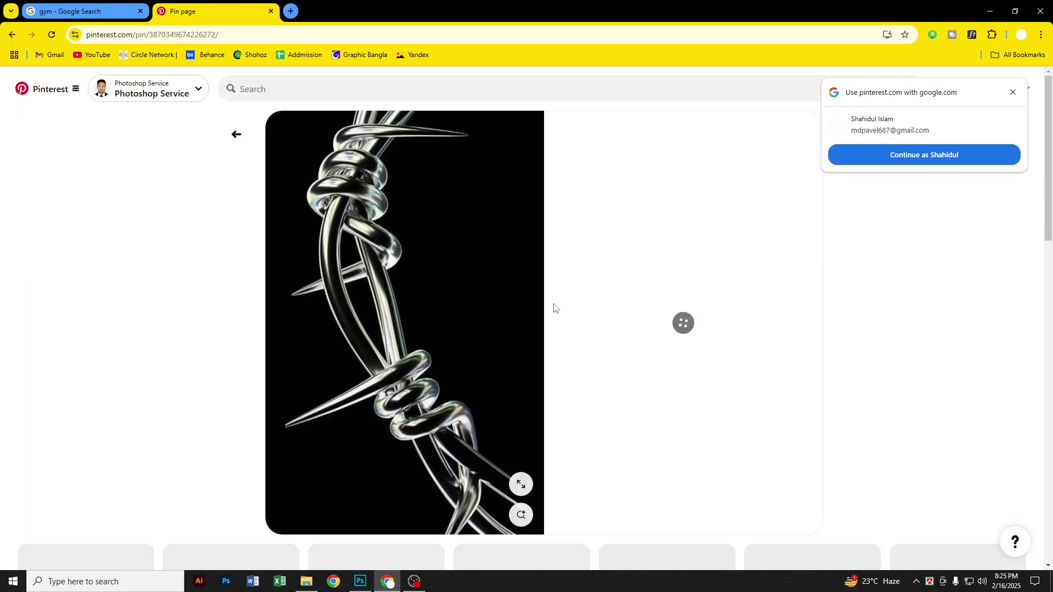
{"action": "right_click", "coordinate": [420, 240]}
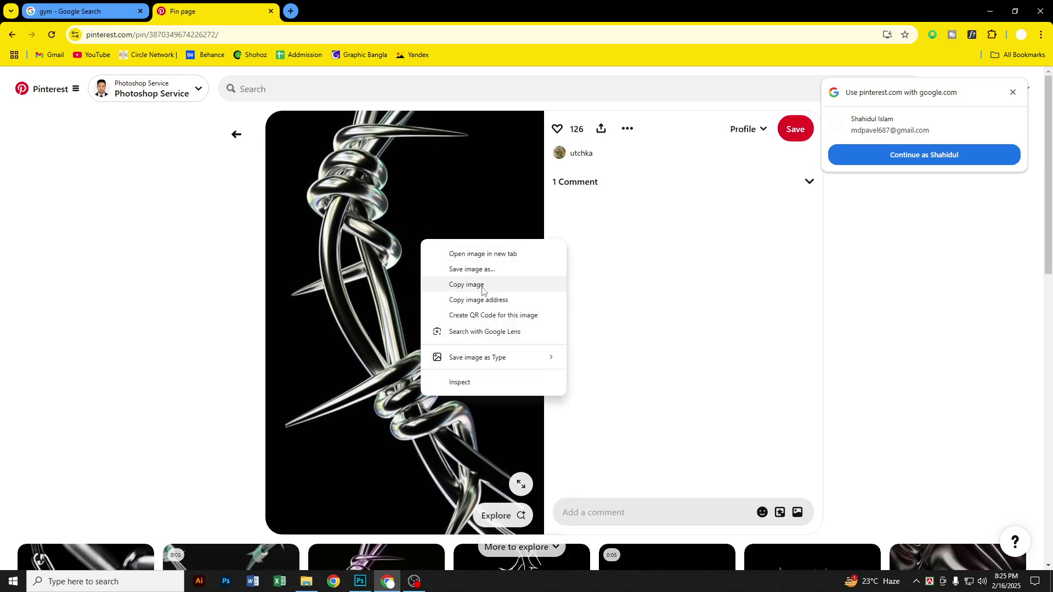
{"action": "left_click", "coordinate": [481, 285]}
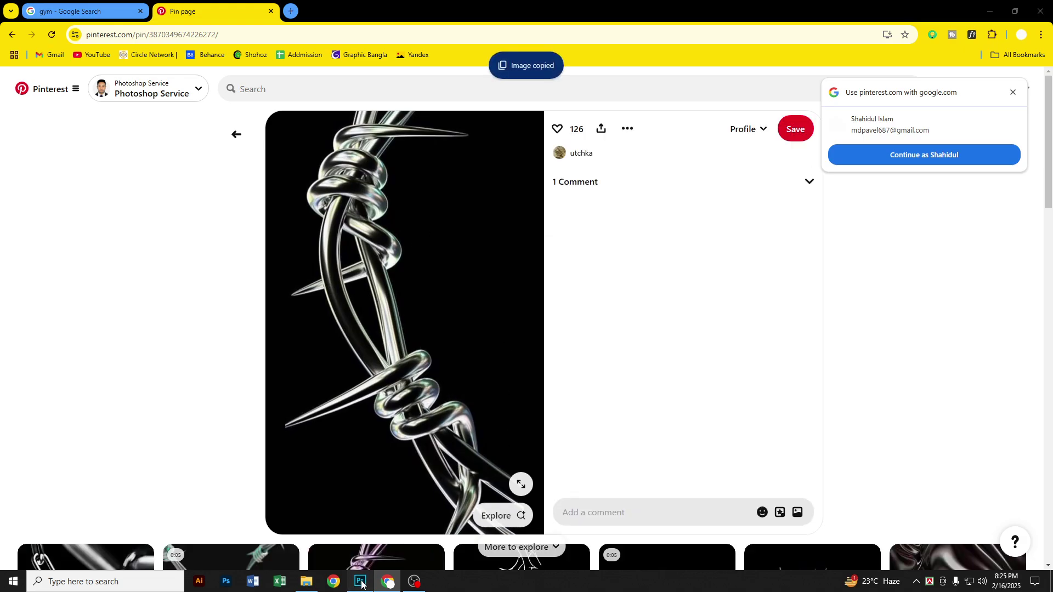
Switch back to Photoshop, paste the barbed-wire image as a new layer above the gym photo, and scale it down to roughly a quarter size
{"action": "key", "text": "alt+Tab"}
{"action": "key", "text": "ctrl+v"}
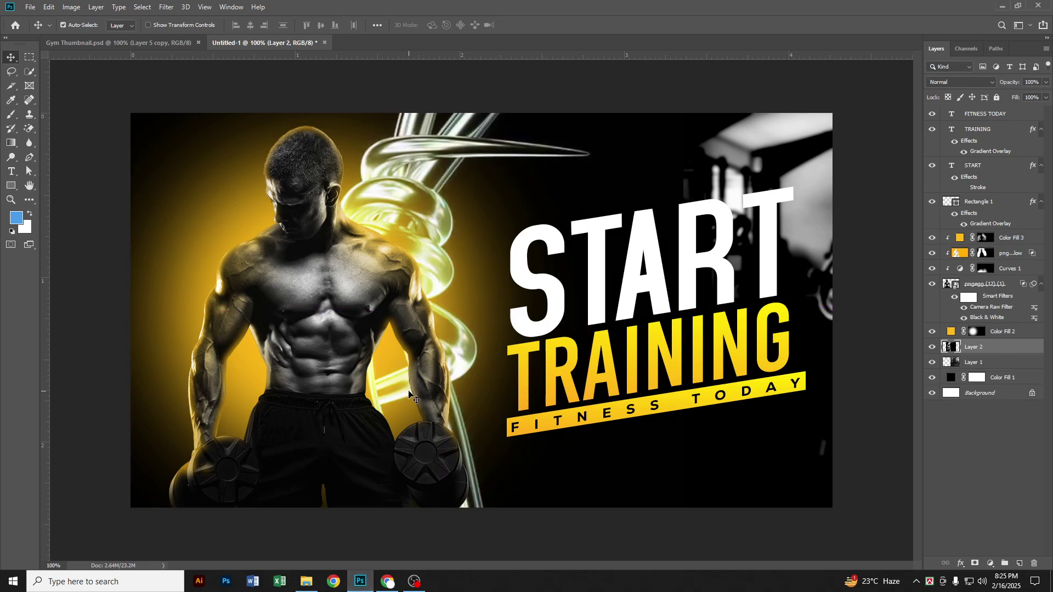
{"action": "key", "text": "ctrl+t"}
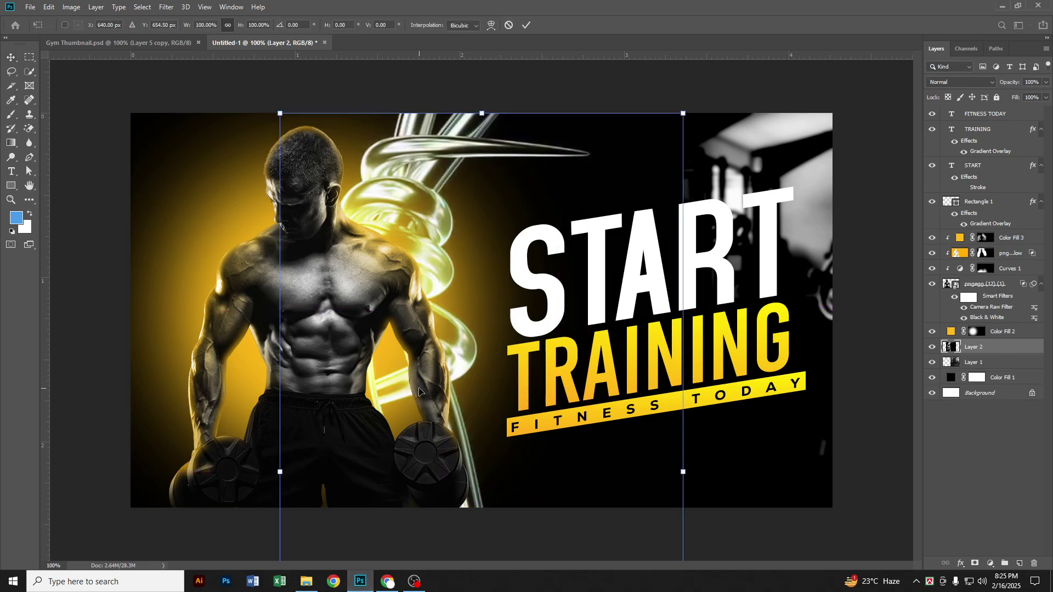
{"action": "left_click_drag", "start_coordinate": [681, 112], "coordinate": [361, 456]}
{"action": "left_click_drag", "start_coordinate": [375, 539], "coordinate": [432, 117]}
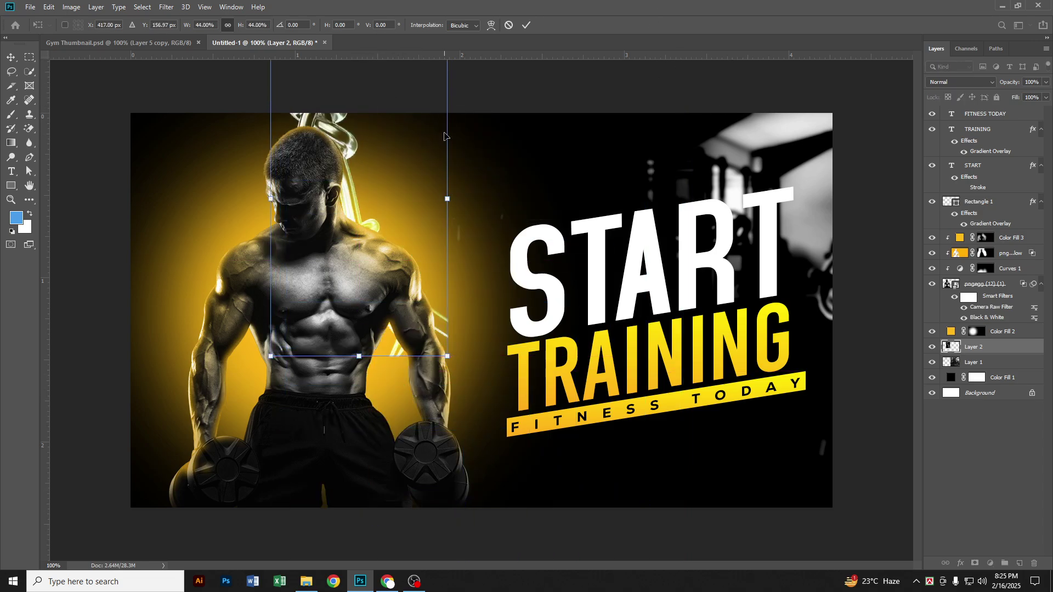
{"action": "left_click_drag", "start_coordinate": [449, 203], "coordinate": [376, 165]}
{"action": "key", "text": "Return"}
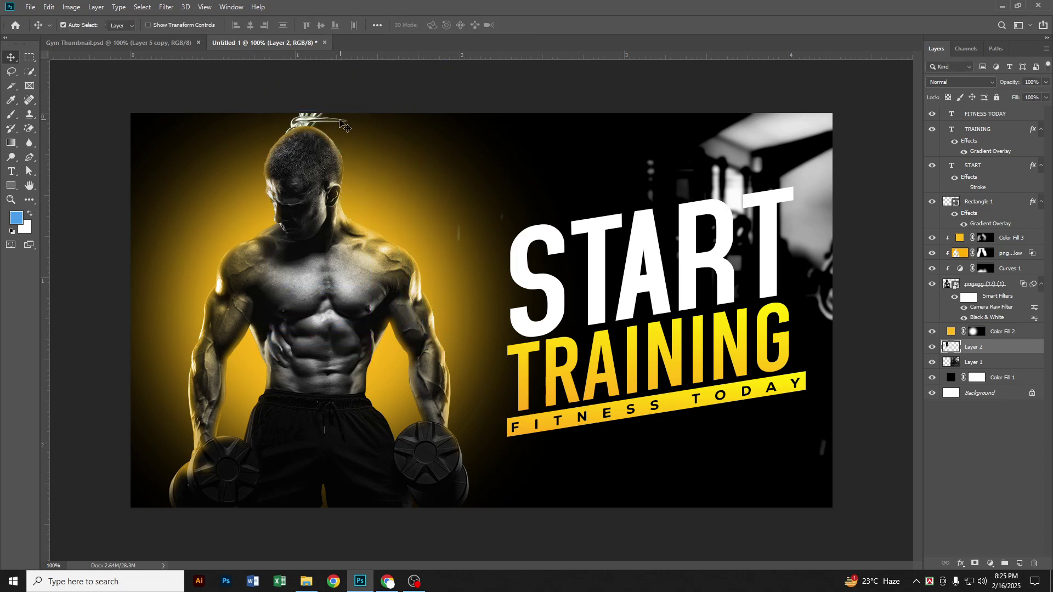
Rotate the barbed wire to about -117°, place it across the canvas's upper-left corner, and set its blend mode to Screen
{"action": "key", "text": "ctrl+t"}
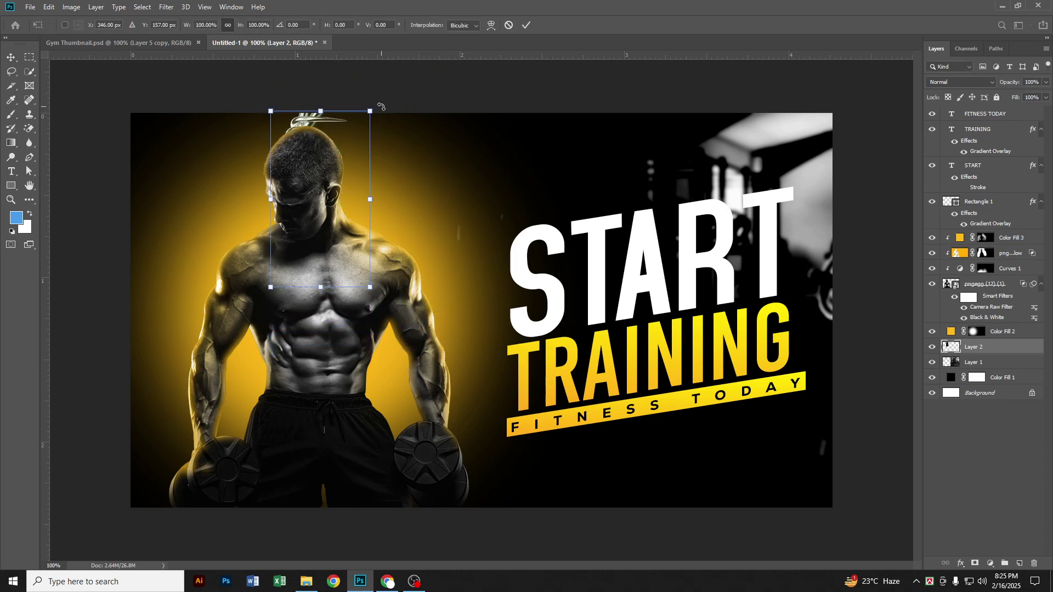
{"action": "left_click_drag", "start_coordinate": [324, 126], "coordinate": [168, 128]}
{"action": "left_click_drag", "start_coordinate": [216, 104], "coordinate": [89, 194]}
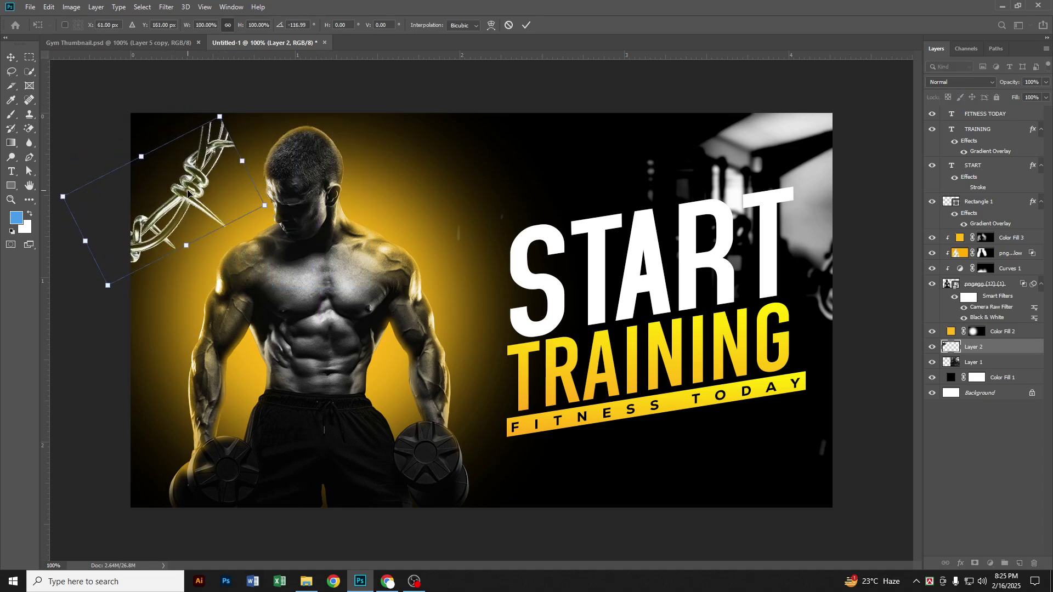
{"action": "left_click_drag", "start_coordinate": [188, 189], "coordinate": [207, 135]}
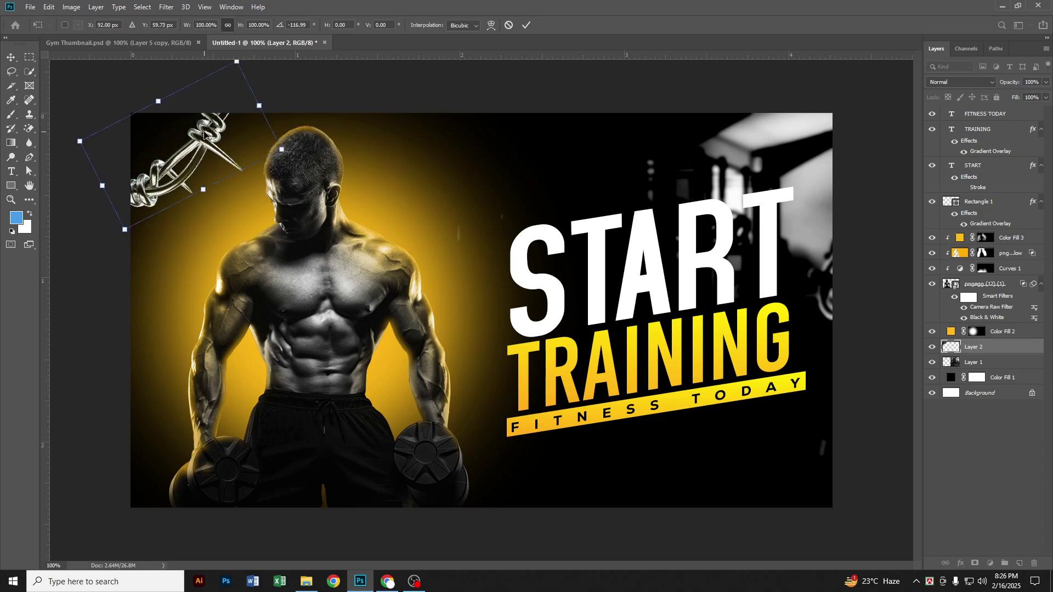
{"action": "key", "text": "Return"}
{"action": "left_click", "coordinate": [980, 82]}
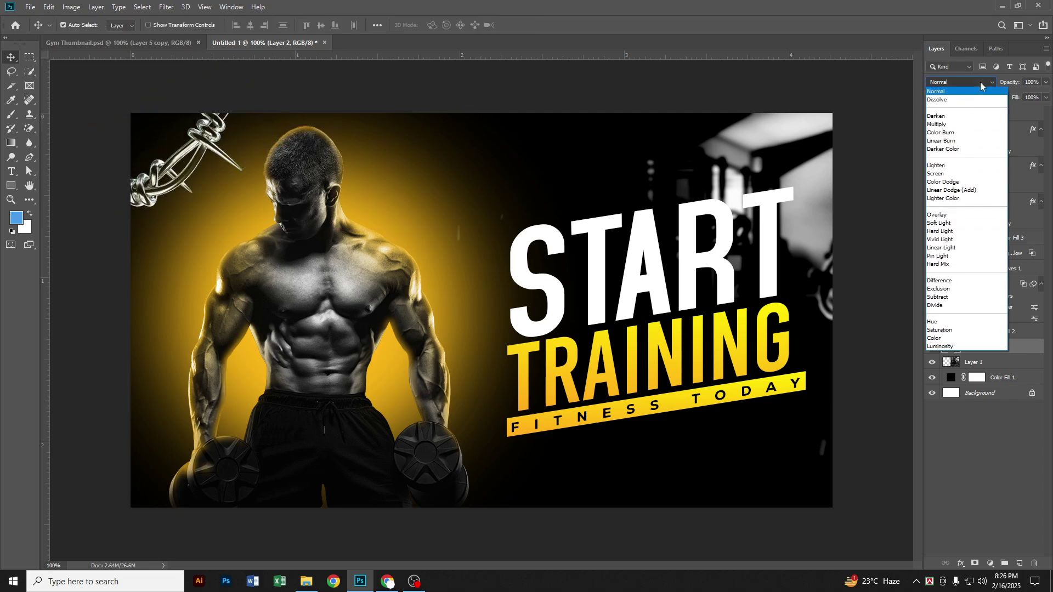
{"action": "left_click", "coordinate": [943, 177]}
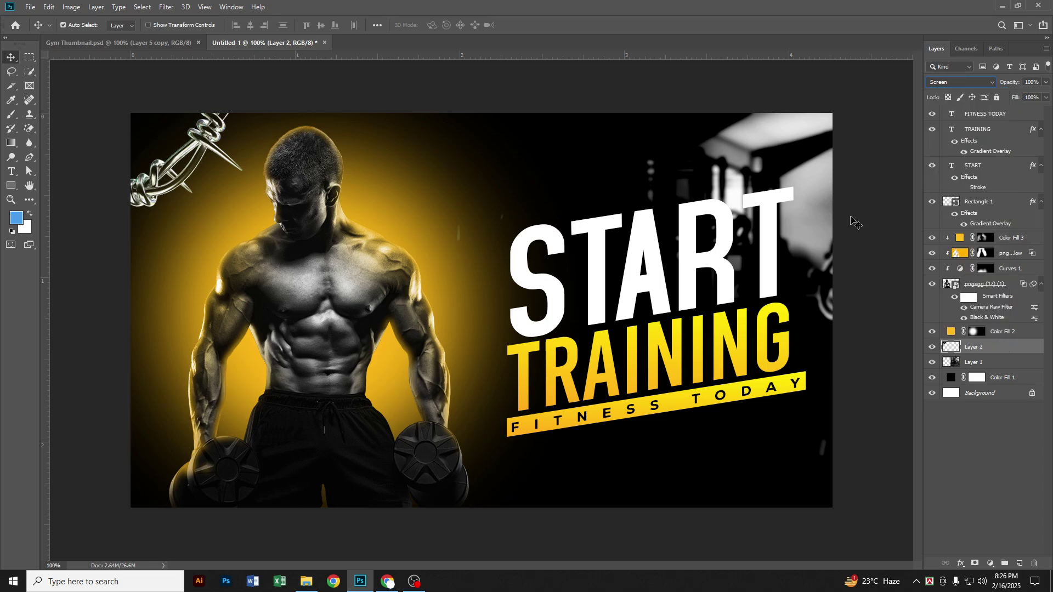
Duplicate the barbed-wire layer, move the copy to the canvas's upper-right corner and rotate it about 66°
{"action": "key", "text": "ctrl"}
{"action": "key", "text": "ctrl+j"}
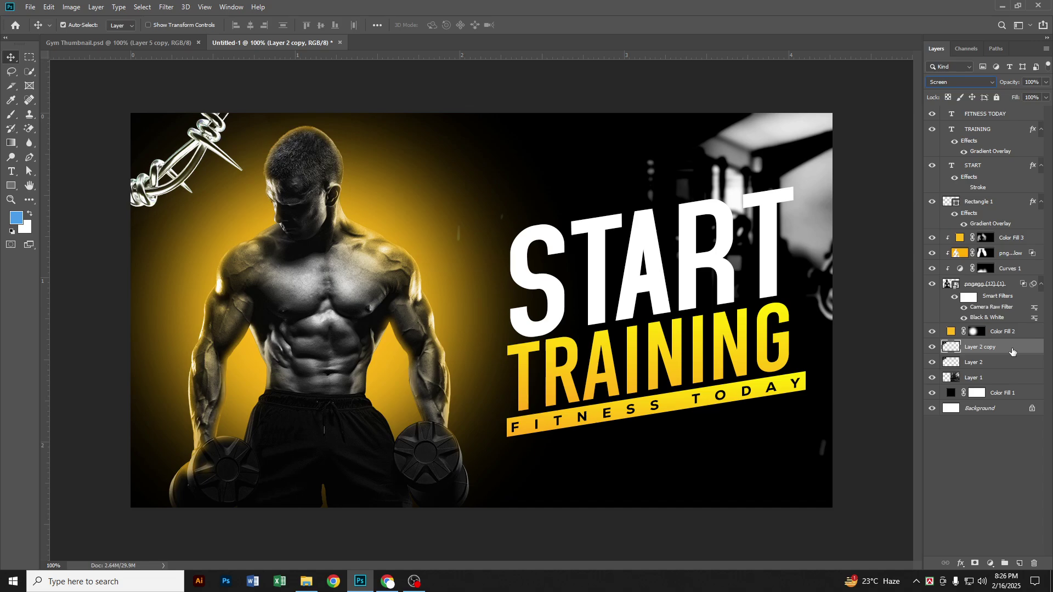
{"action": "key", "text": "ctrl+t"}
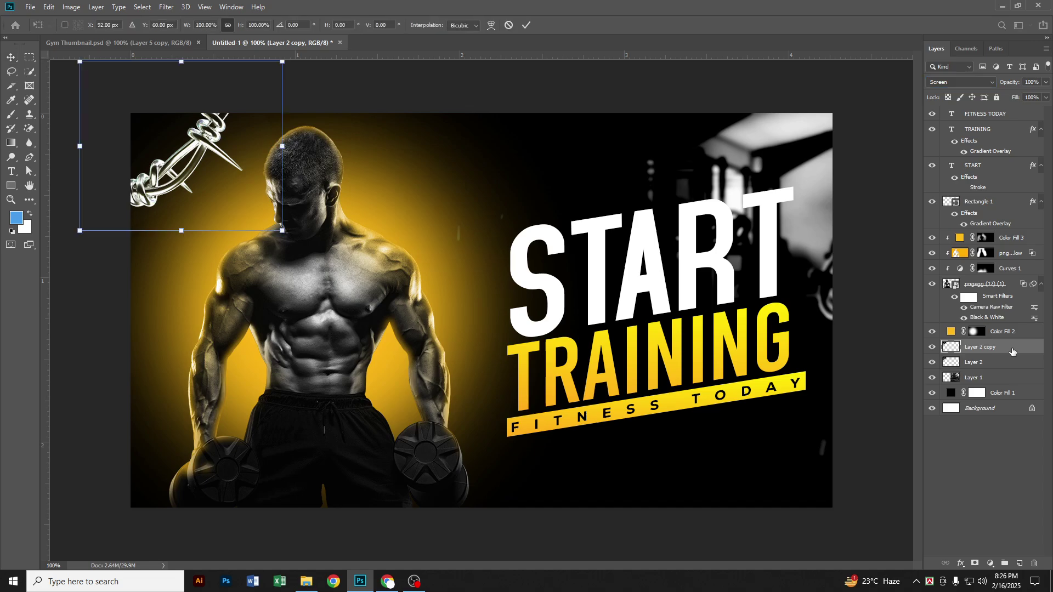
{"action": "left_click_drag", "start_coordinate": [236, 187], "coordinate": [753, 205]}
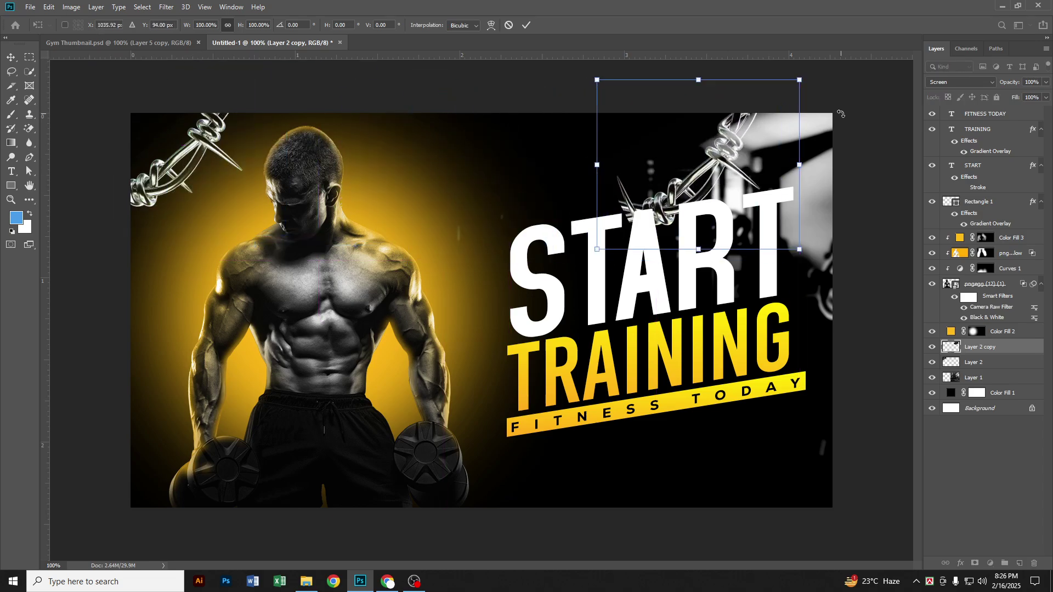
{"action": "left_click_drag", "start_coordinate": [824, 86], "coordinate": [821, 164]}
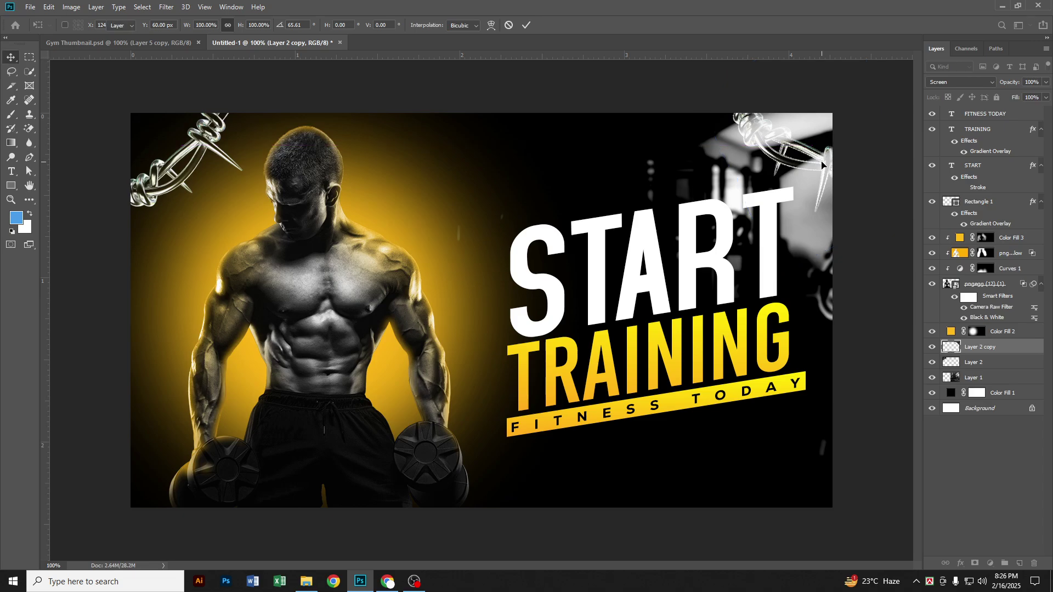
{"action": "key", "text": "Return"}
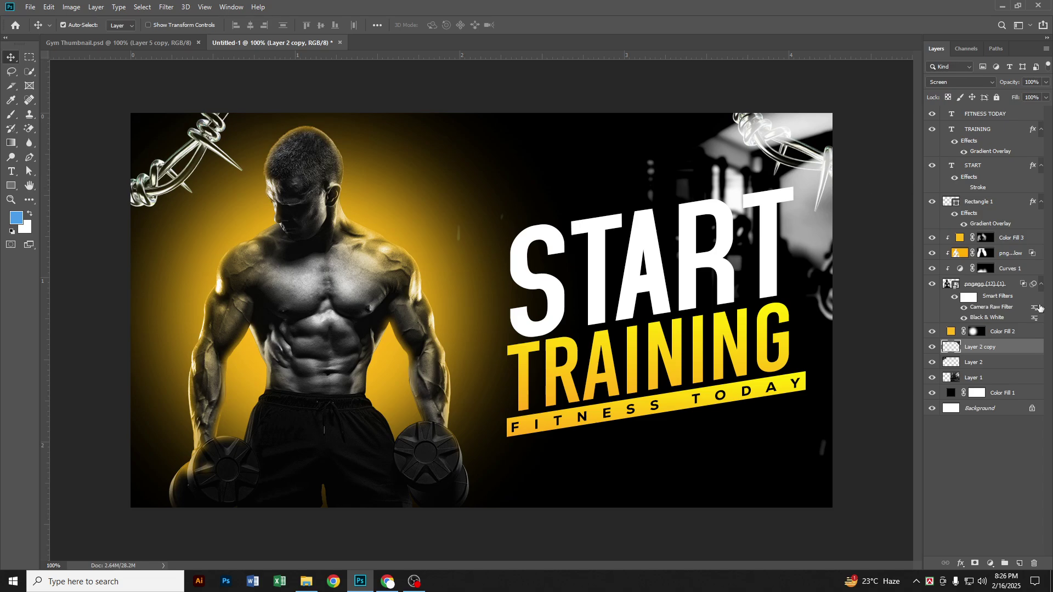
Merge the two barbed-wire layers into one and set the merged layer's blend mode to Screen
{"action": "left_click", "coordinate": [980, 361], "text": "ctrl"}
{"action": "key", "text": "ctrl+e"}
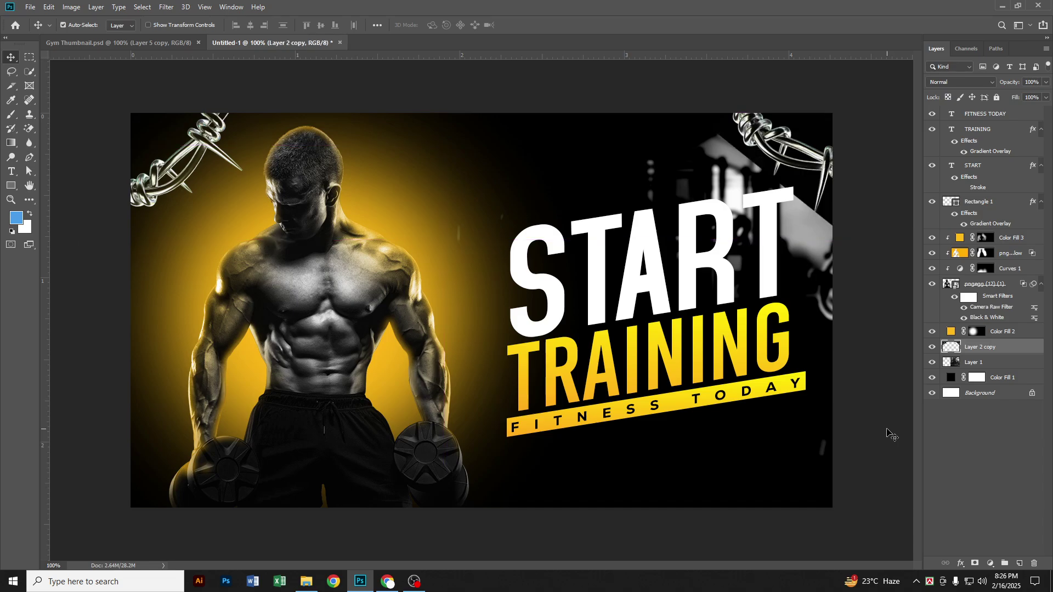
{"action": "left_click", "coordinate": [961, 82]}
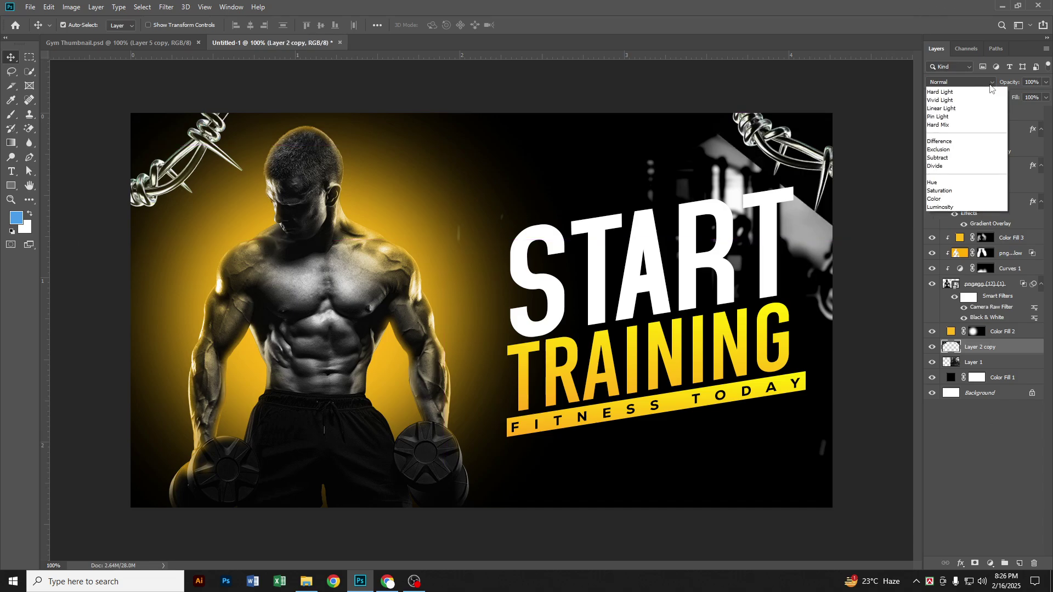
{"action": "left_click", "coordinate": [948, 174]}
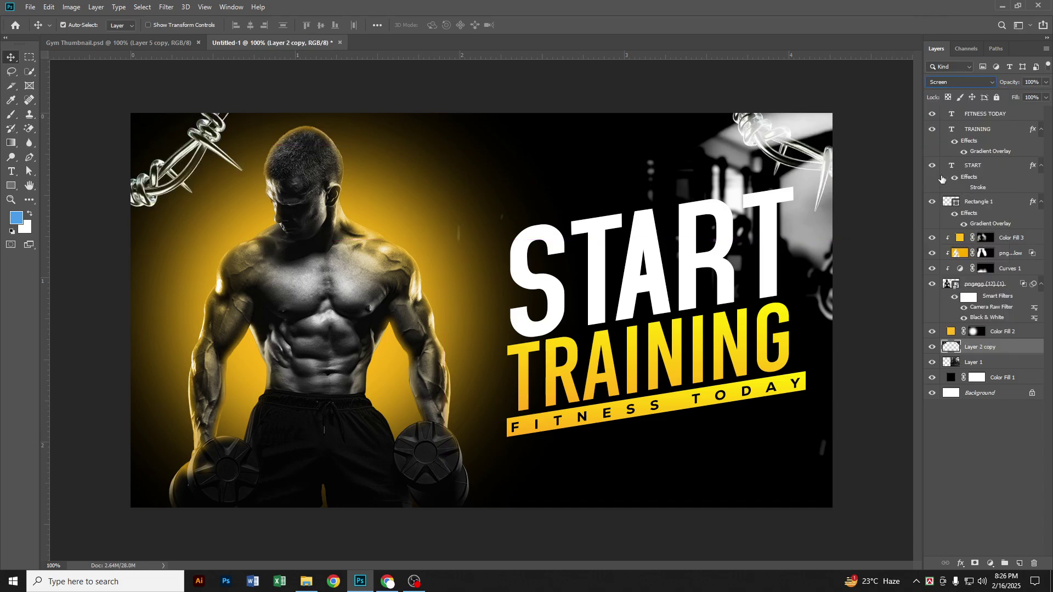
Apply a Gaussian Blur with a 1.7-pixel radius to the merged barbed-wire layer
{"action": "left_click", "coordinate": [167, 9]}
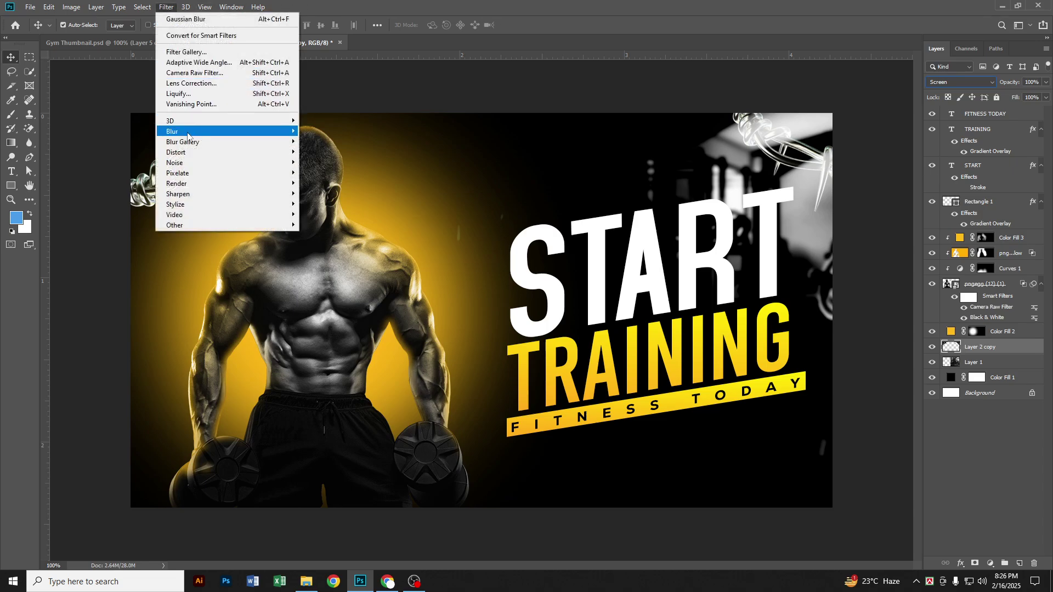
{"action": "mouse_move", "coordinate": [189, 133]}
{"action": "left_click", "coordinate": [326, 173]}
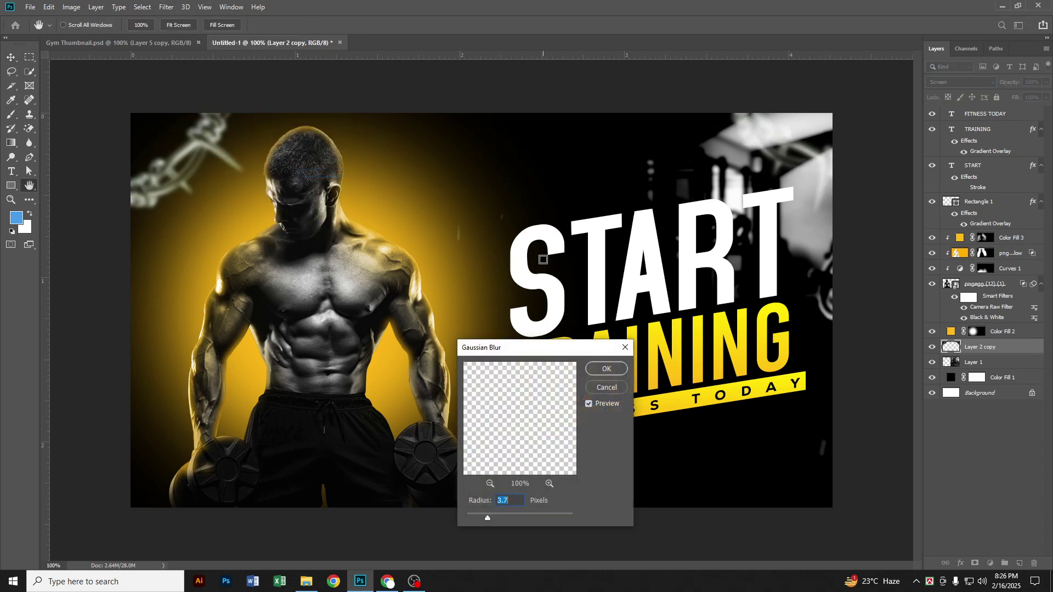
{"action": "left_click_drag", "start_coordinate": [488, 514], "coordinate": [476, 515]}
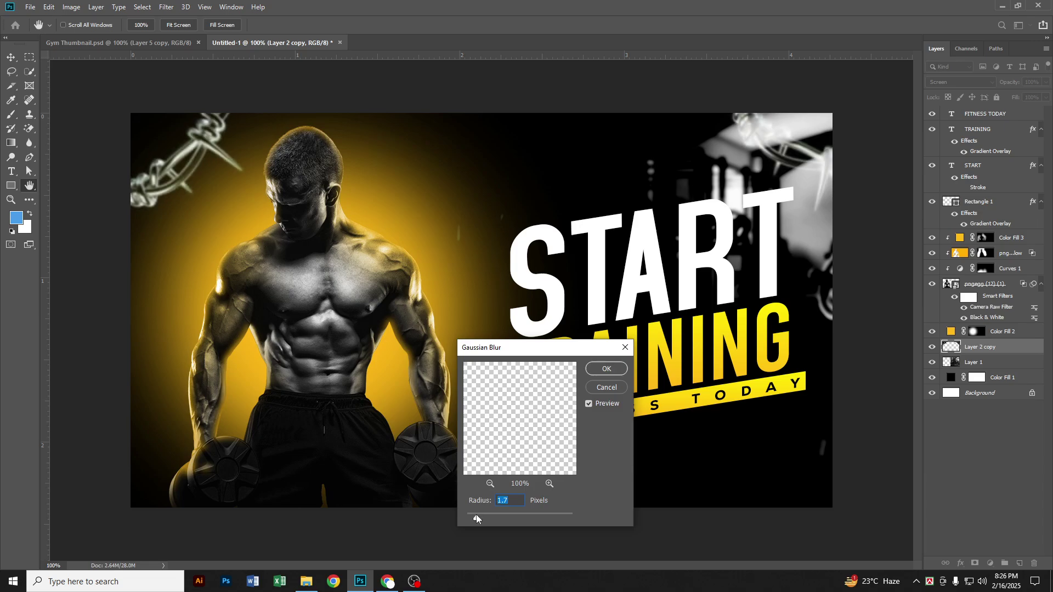
{"action": "left_click", "coordinate": [611, 373]}
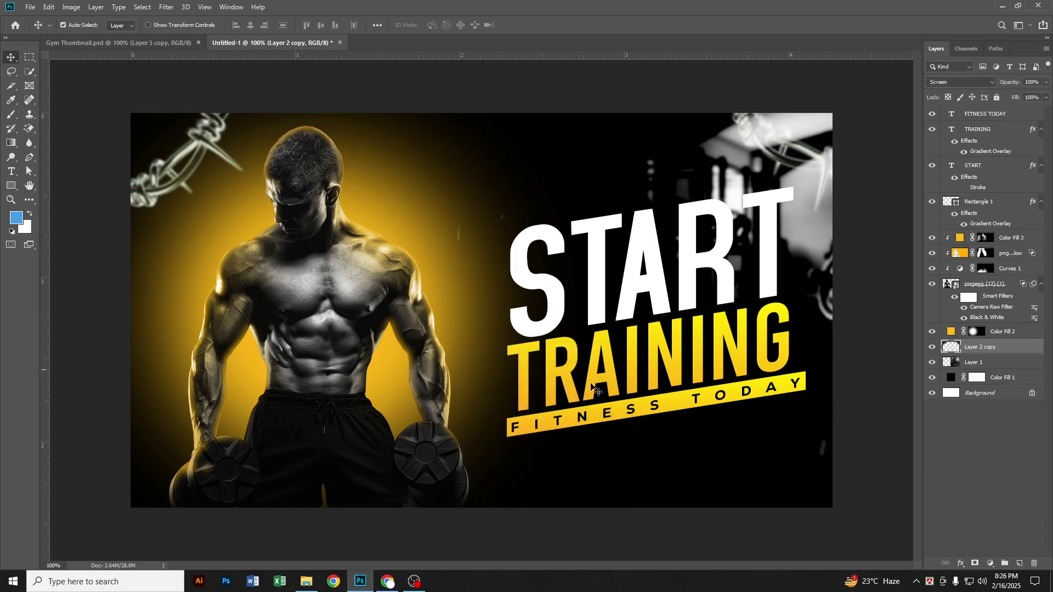
Switch to Pinterest in Chrome, open the vertical metal chain pin and look through its related pins for a chain image
{"action": "left_click", "coordinate": [387, 581]}
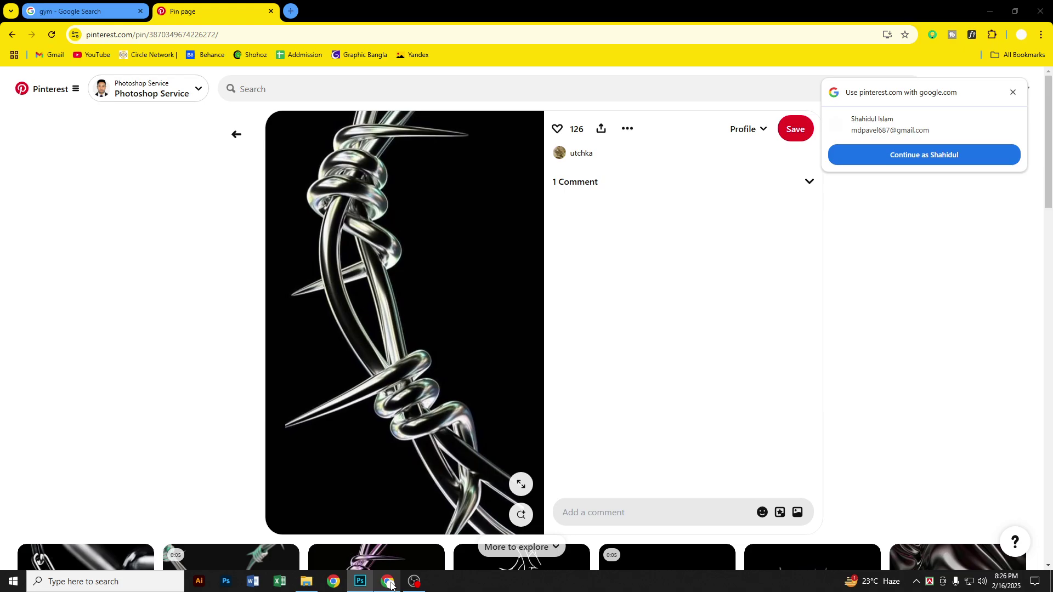
{"action": "scroll", "coordinate": [460, 363], "scroll_direction": "down", "scroll_amount": 5}
{"action": "scroll", "coordinate": [656, 393], "scroll_direction": "down", "scroll_amount": 6}
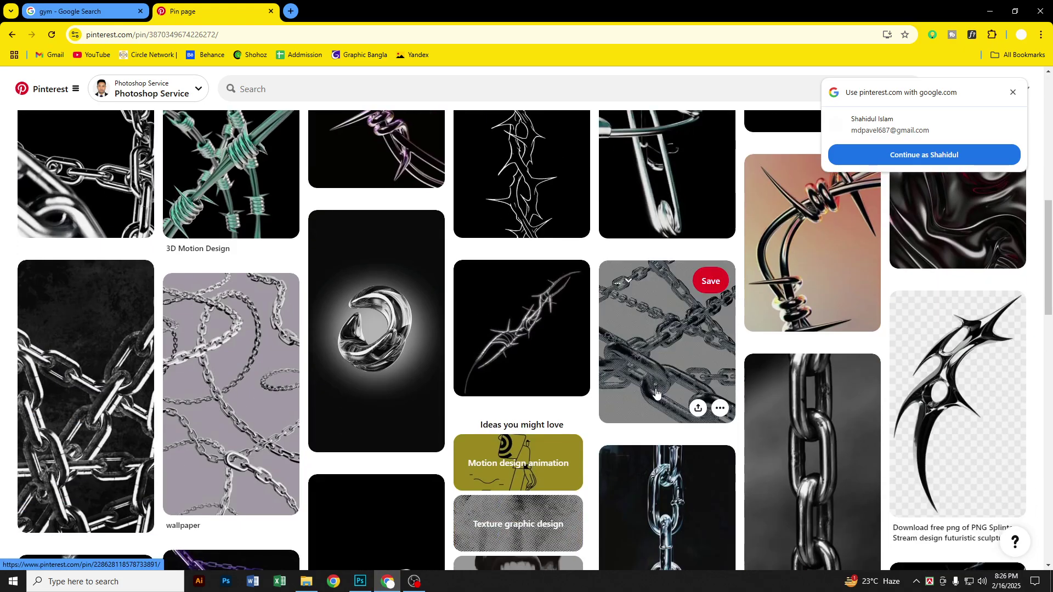
{"action": "left_click", "coordinate": [822, 322]}
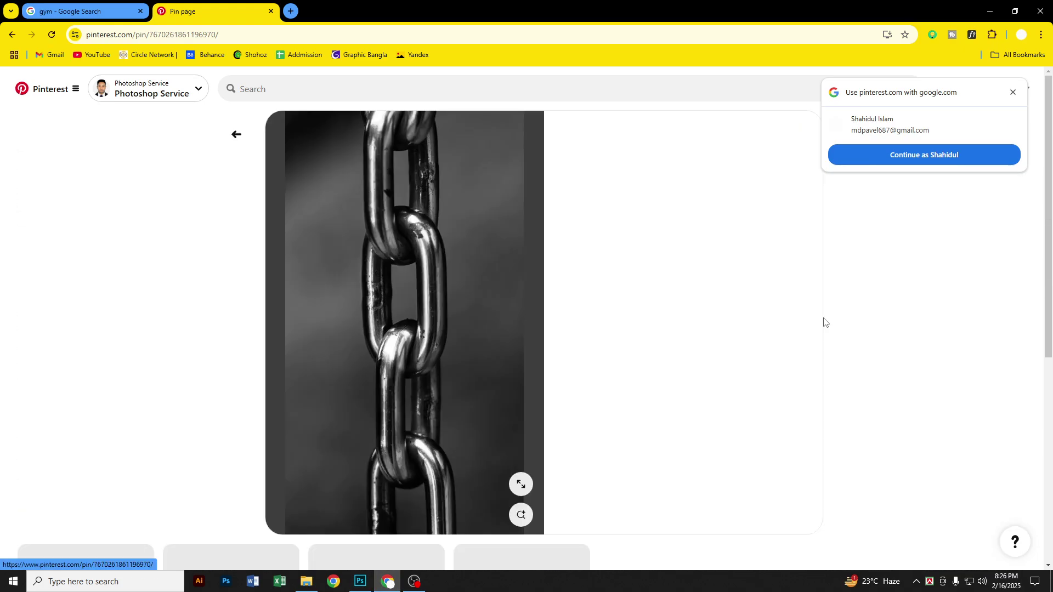
{"action": "scroll", "coordinate": [429, 396], "scroll_direction": "down", "scroll_amount": 8}
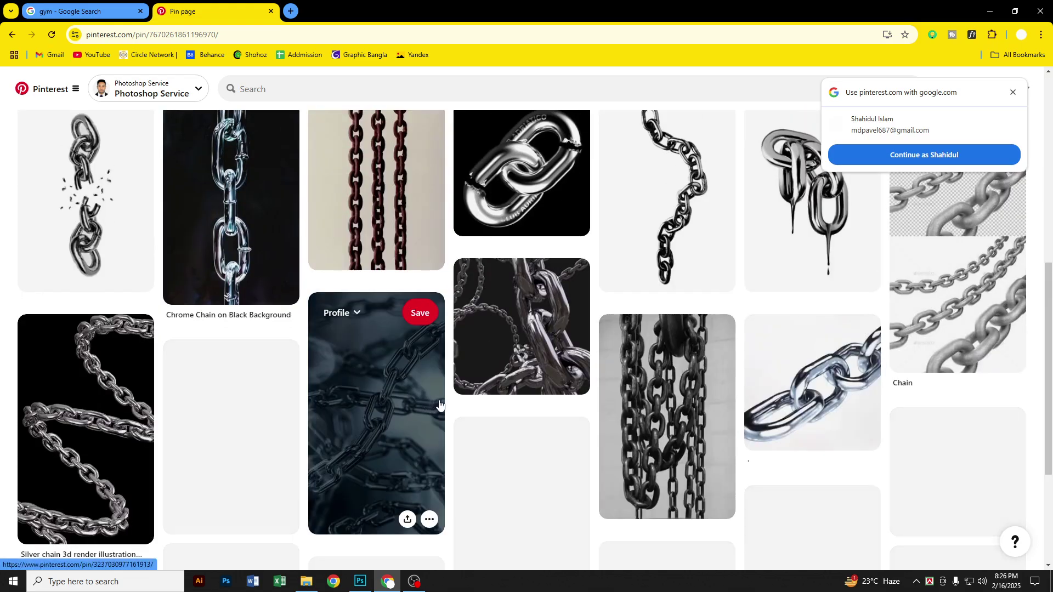
{"action": "scroll", "coordinate": [508, 406], "scroll_direction": "down", "scroll_amount": 7}
{"action": "scroll", "coordinate": [509, 406], "scroll_direction": "down", "scroll_amount": 7}
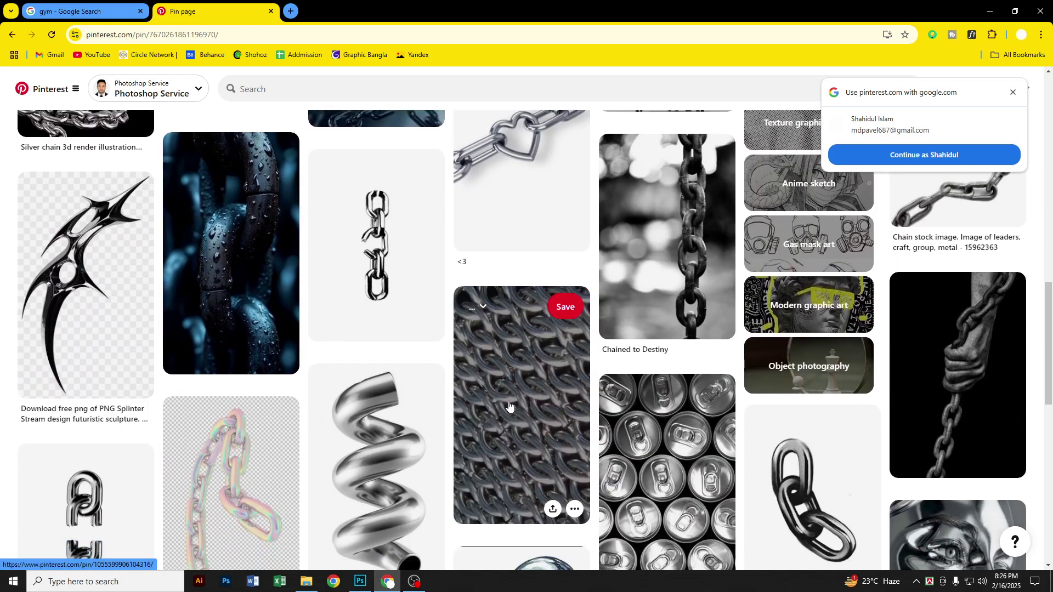
{"action": "scroll", "coordinate": [507, 404], "scroll_direction": "up", "scroll_amount": 8}
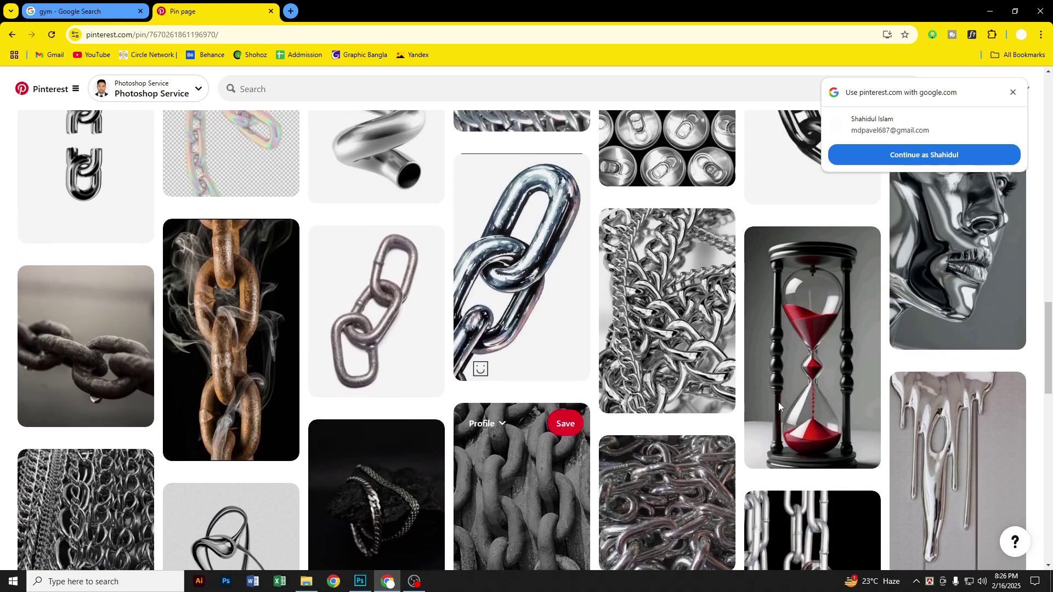
Open the pin of a hand gripping a chain on black and look through its related pins
{"action": "left_click", "coordinate": [862, 274]}
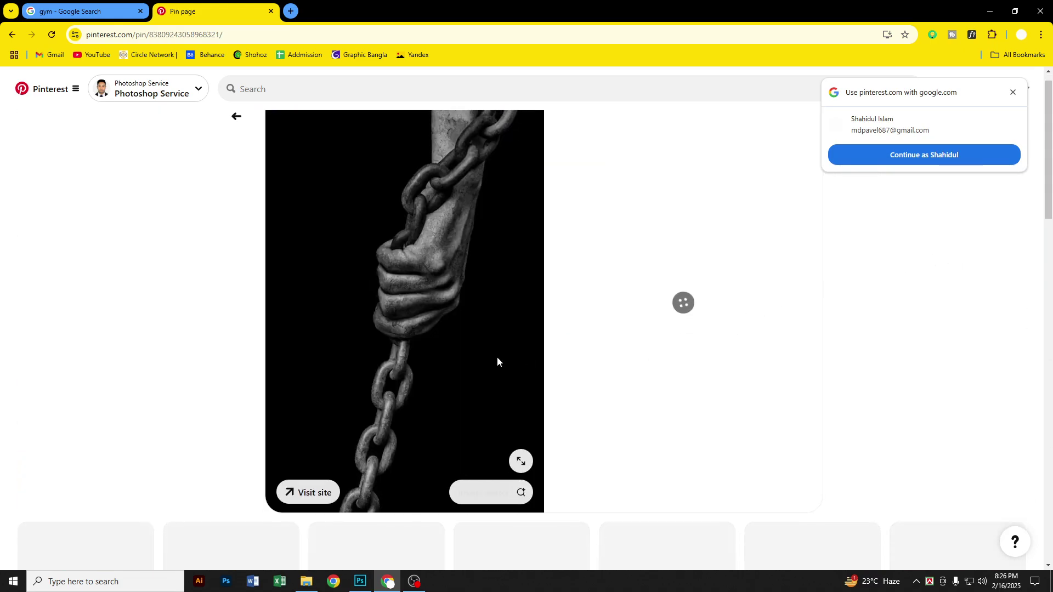
{"action": "scroll", "coordinate": [498, 362], "scroll_direction": "down", "scroll_amount": 7}
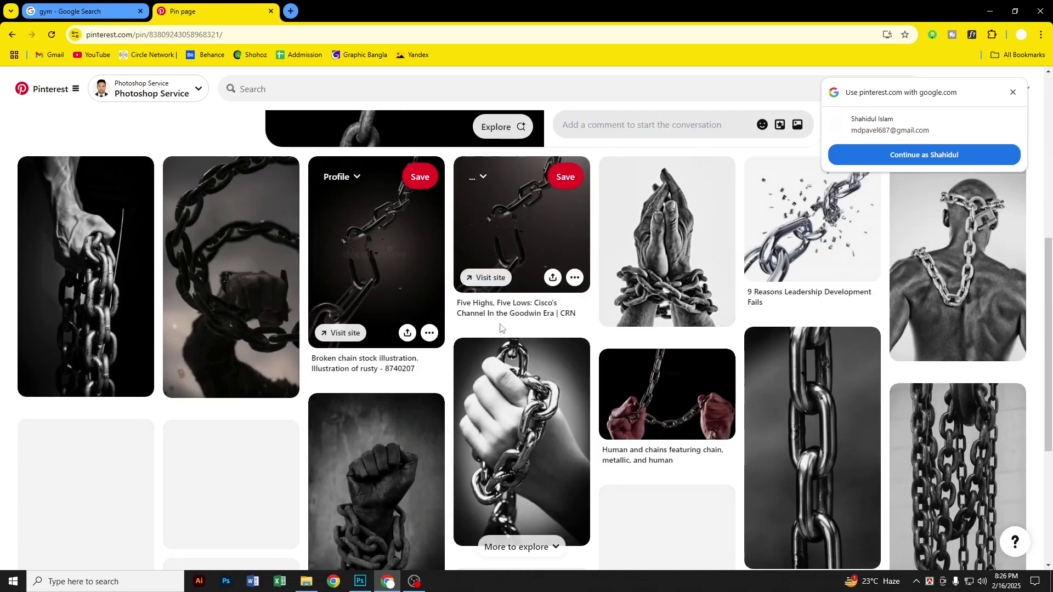
{"action": "scroll", "coordinate": [500, 324], "scroll_direction": "down", "scroll_amount": 4}
{"action": "scroll", "coordinate": [516, 339], "scroll_direction": "down", "scroll_amount": 10}
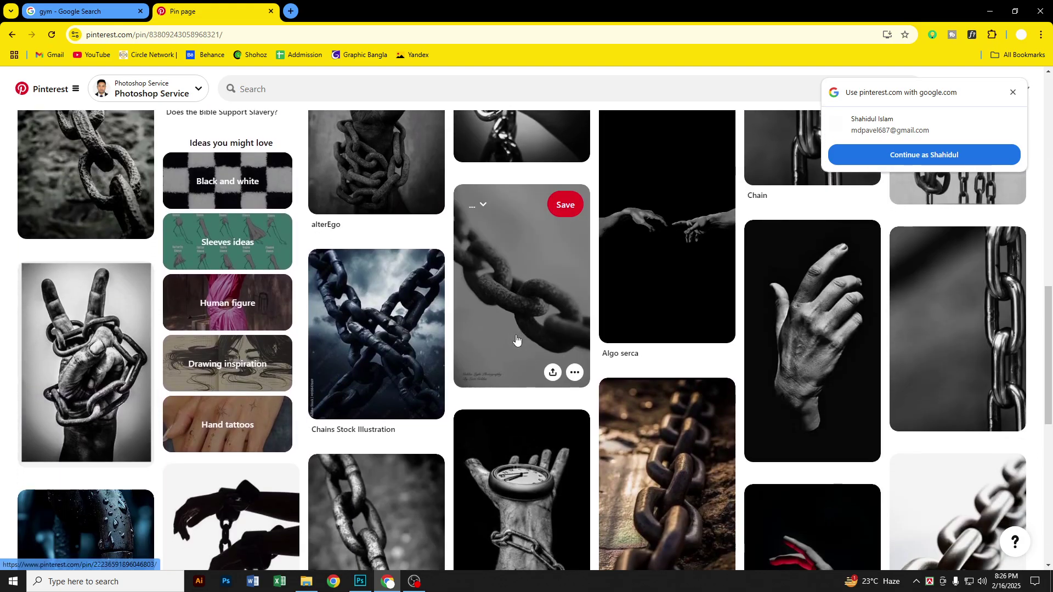
{"action": "scroll", "coordinate": [515, 338], "scroll_direction": "down", "scroll_amount": 4}
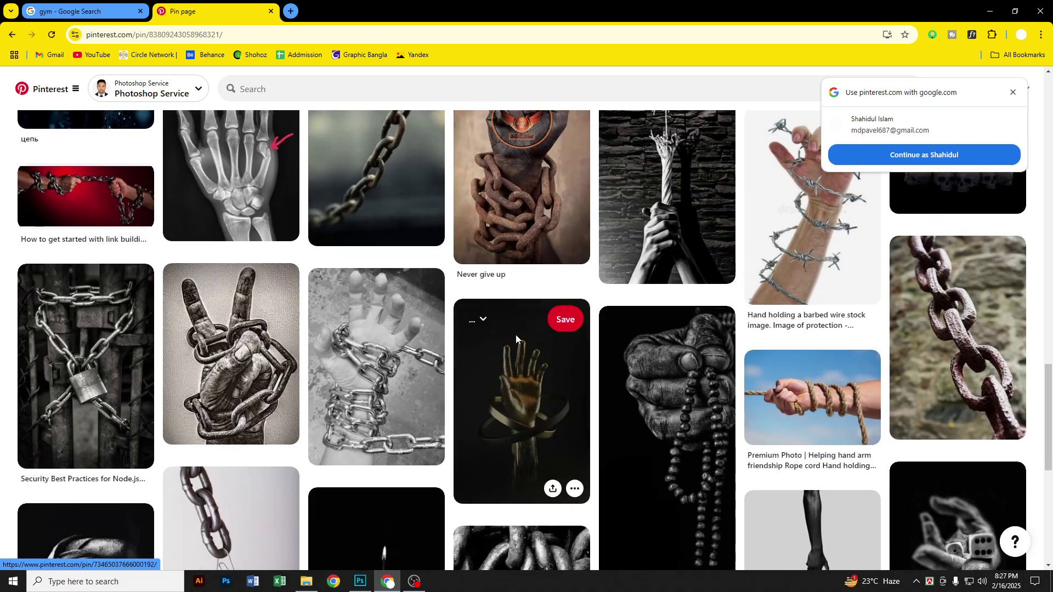
Open the pin of a diagonal chain on a dark blurred background and look through its related chain pins
{"action": "left_click", "coordinate": [378, 180]}
{"action": "scroll", "coordinate": [464, 330], "scroll_direction": "down", "scroll_amount": 5}
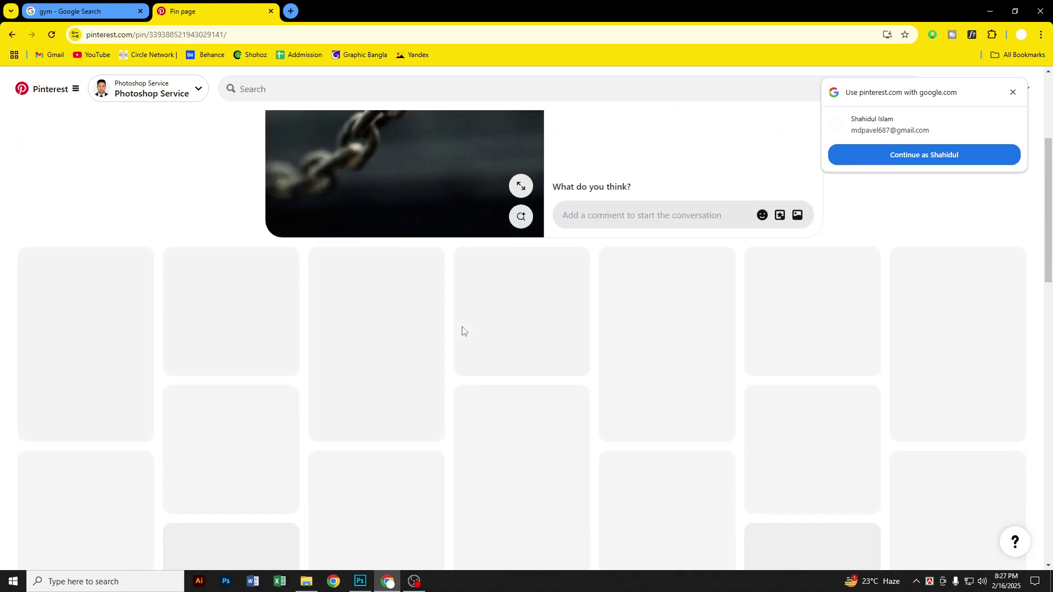
{"action": "scroll", "coordinate": [463, 331], "scroll_direction": "down", "scroll_amount": 6}
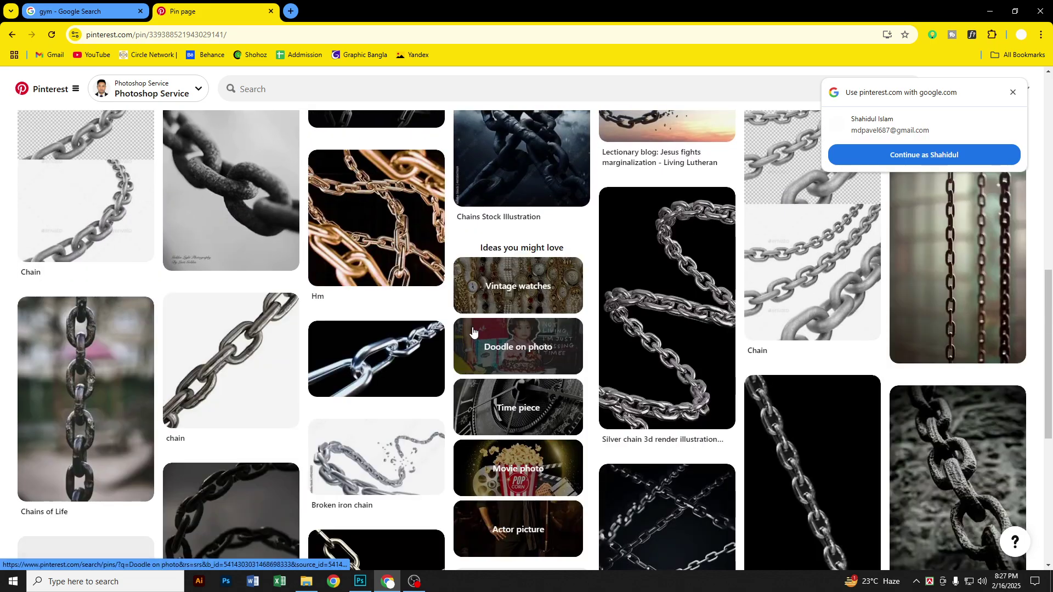
{"action": "scroll", "coordinate": [809, 286], "scroll_direction": "down", "scroll_amount": 5}
Open the pin of a diagonal chain on black, dismiss the Google sign-in prompt and reload the page
{"action": "left_click", "coordinate": [809, 287]}
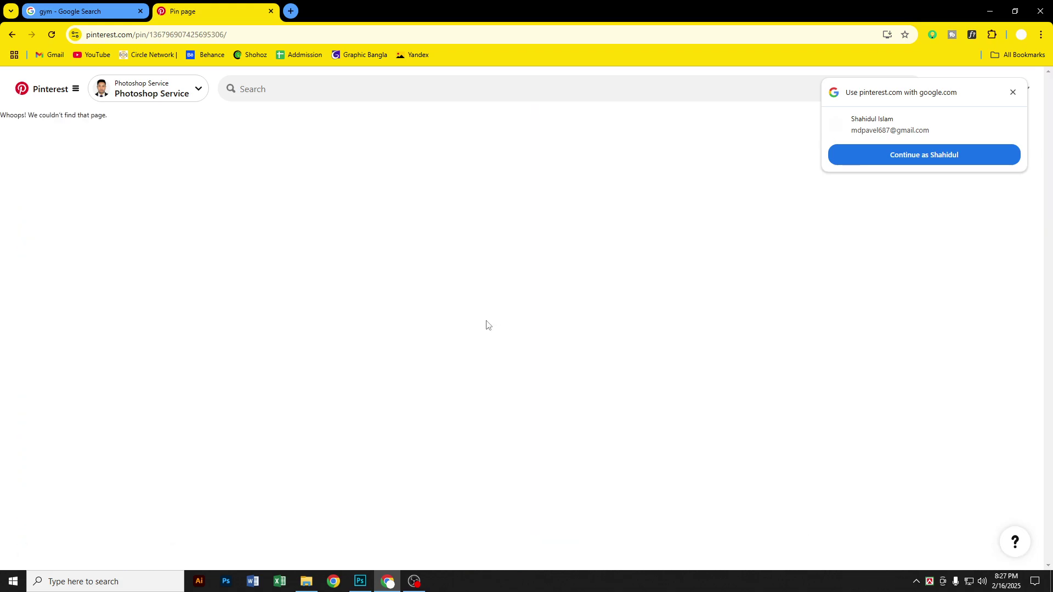
{"action": "left_click", "coordinate": [1013, 93]}
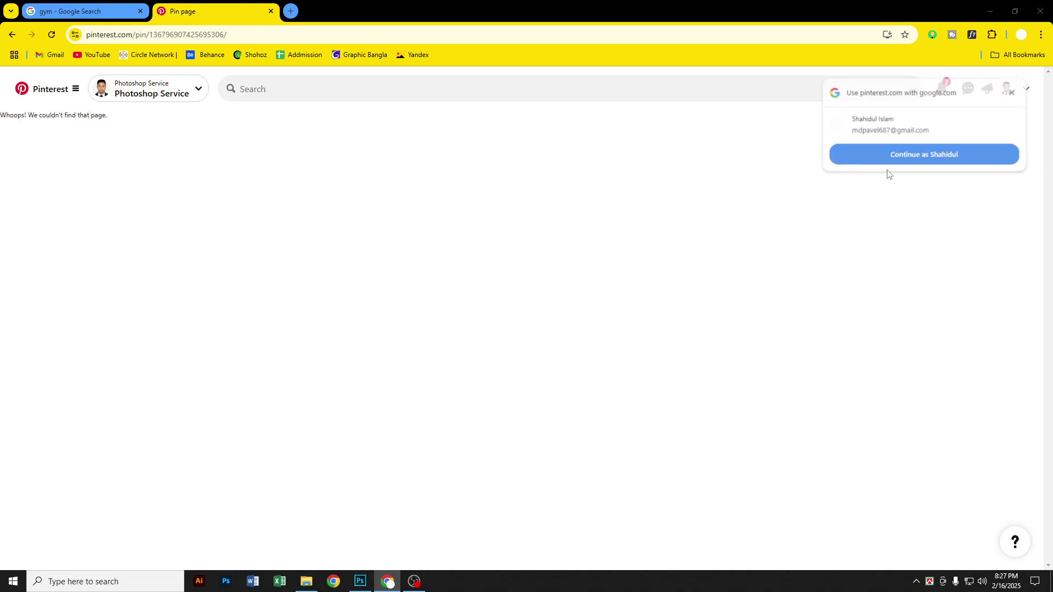
{"action": "left_click", "coordinate": [51, 37]}
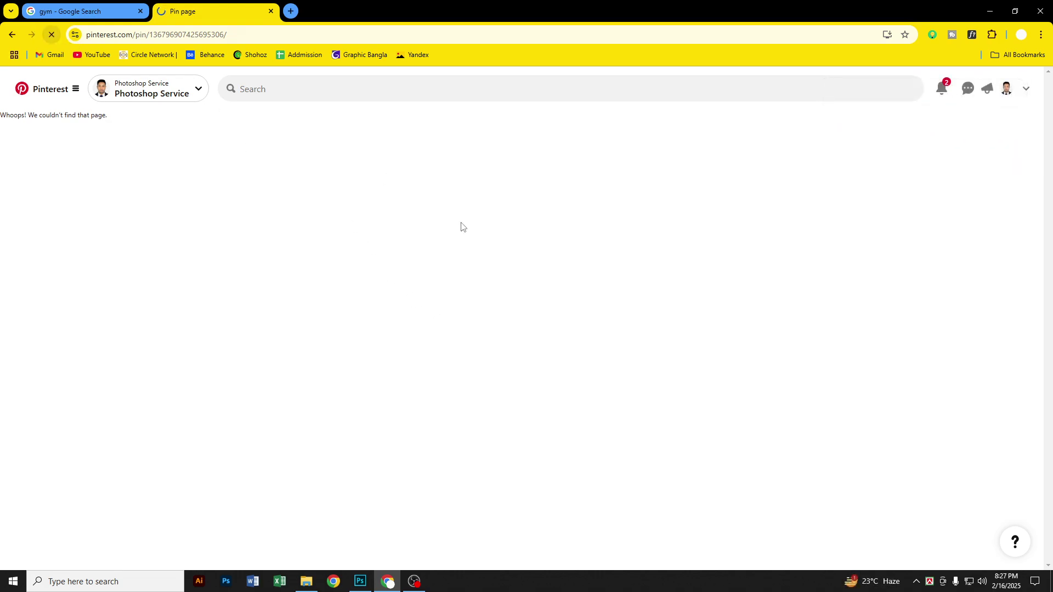
Open the related pin of a dark chain sagging across a black background and copy its image
{"action": "scroll", "coordinate": [513, 266], "scroll_direction": "down", "scroll_amount": 5}
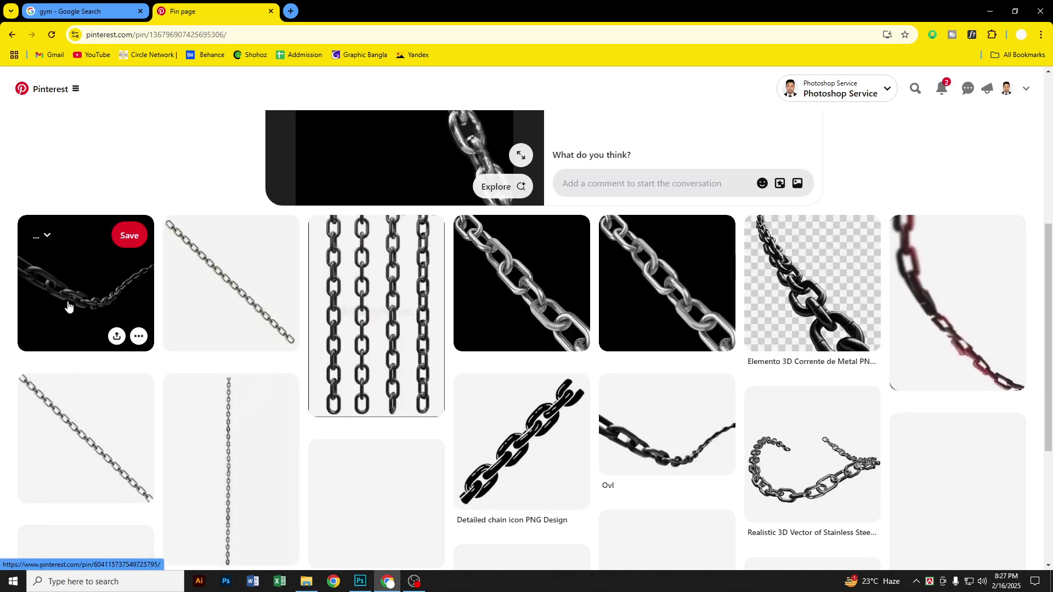
{"action": "left_click", "coordinate": [65, 301]}
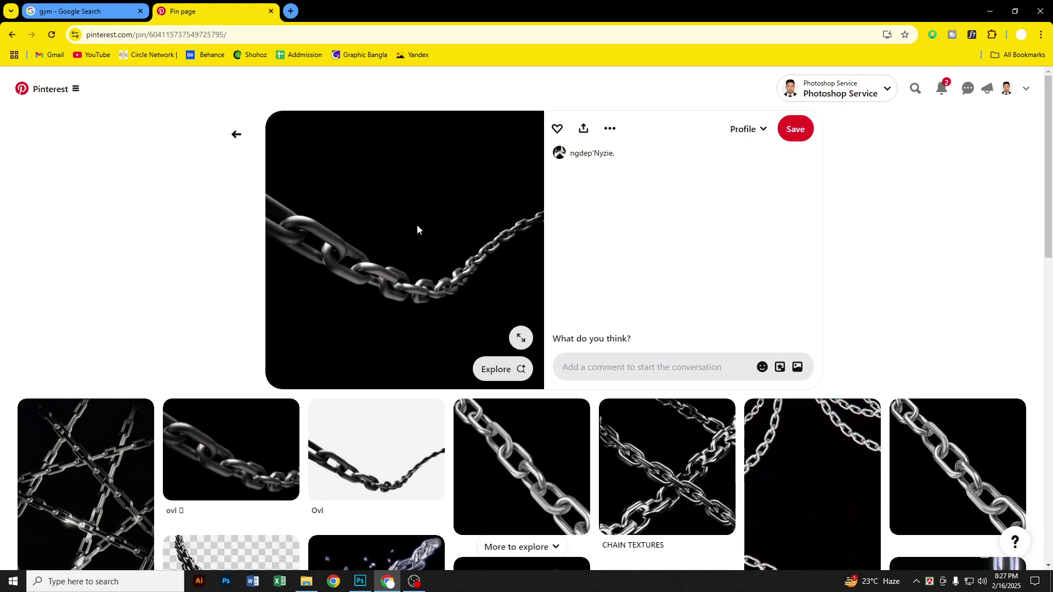
{"action": "right_click", "coordinate": [416, 225]}
{"action": "left_click", "coordinate": [465, 270]}
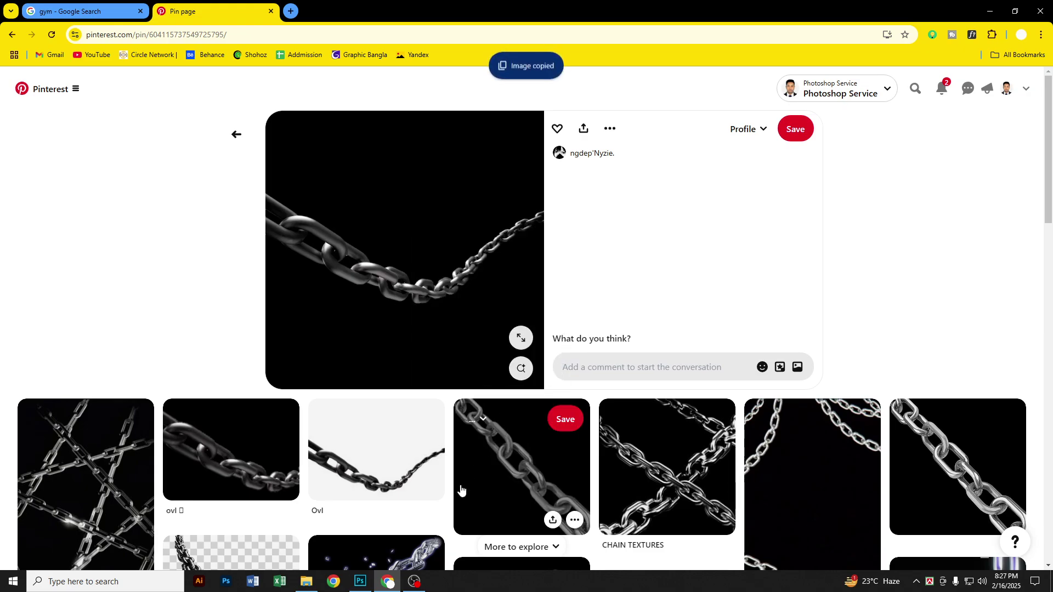
Switch to Photoshop, paste the chain image above the barbed-wire layer and move it to the canvas's lower-right area behind the text
{"action": "key", "text": "alt+Tab"}
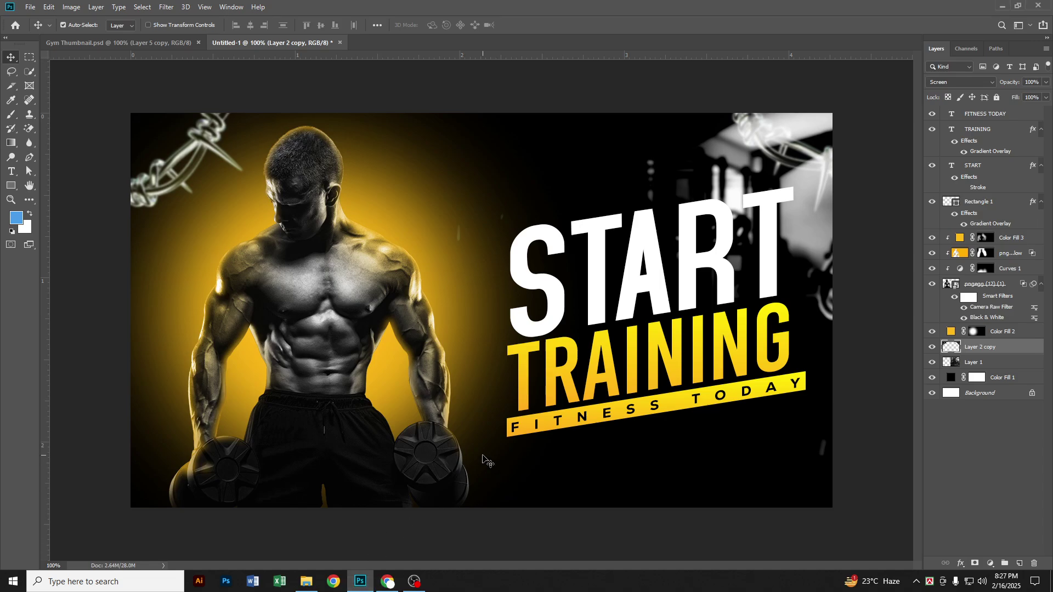
{"action": "key", "text": "ctrl+v"}
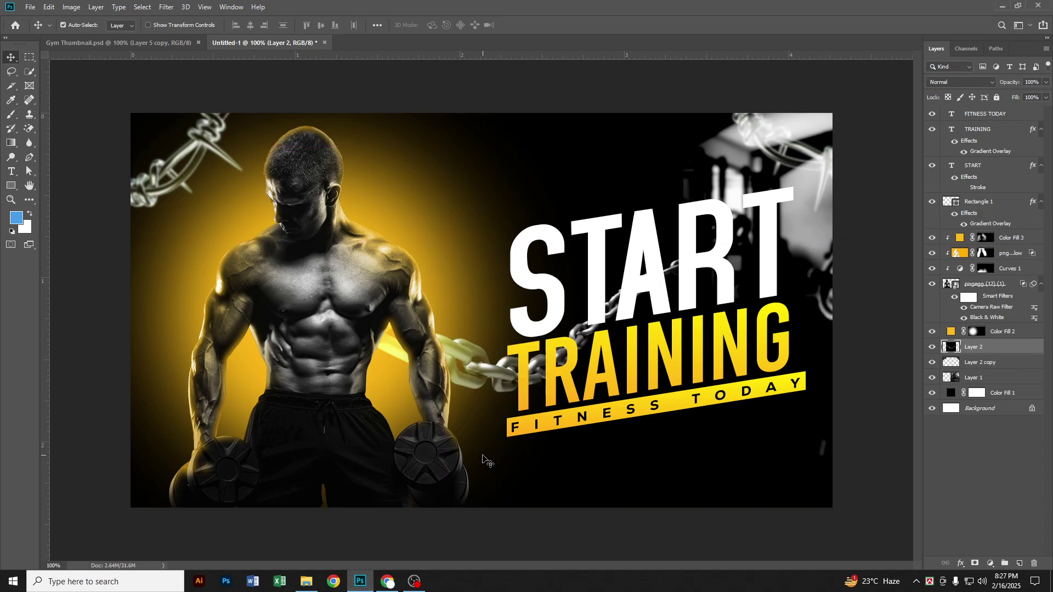
{"action": "key", "text": "ctrl+t"}
{"action": "left_click_drag", "start_coordinate": [561, 435], "coordinate": [735, 557]}
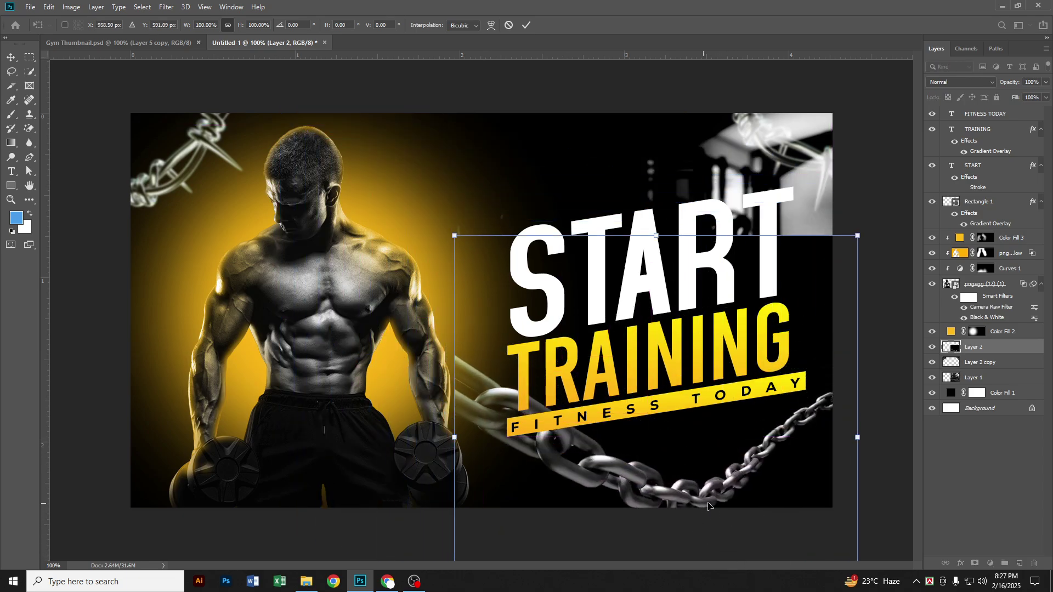
{"action": "left_click_drag", "start_coordinate": [707, 505], "coordinate": [728, 489]}
{"action": "key", "text": "Return"}
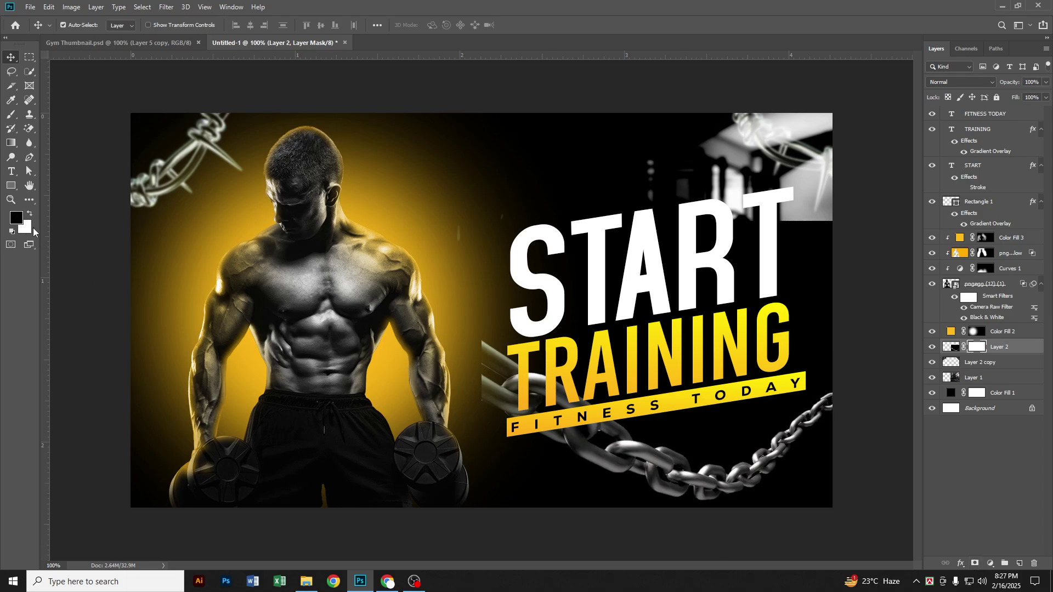
Paint black on the chain layer's mask to hide the chain's end beside the bodybuilder, and set the layer's blend mode to Screen
{"action": "left_click", "coordinate": [13, 114]}
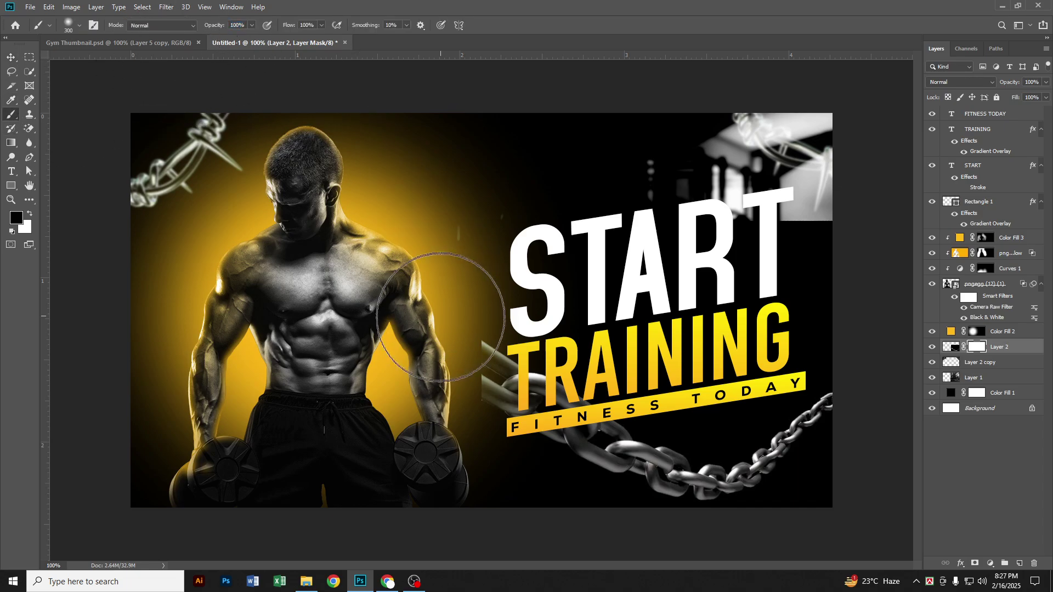
{"action": "mouse_move", "coordinate": [466, 310]}
{"action": "left_mouse_down"}
{"action": "mouse_move", "coordinate": [510, 435]}
{"action": "mouse_move", "coordinate": [501, 454]}
{"action": "left_mouse_up"}
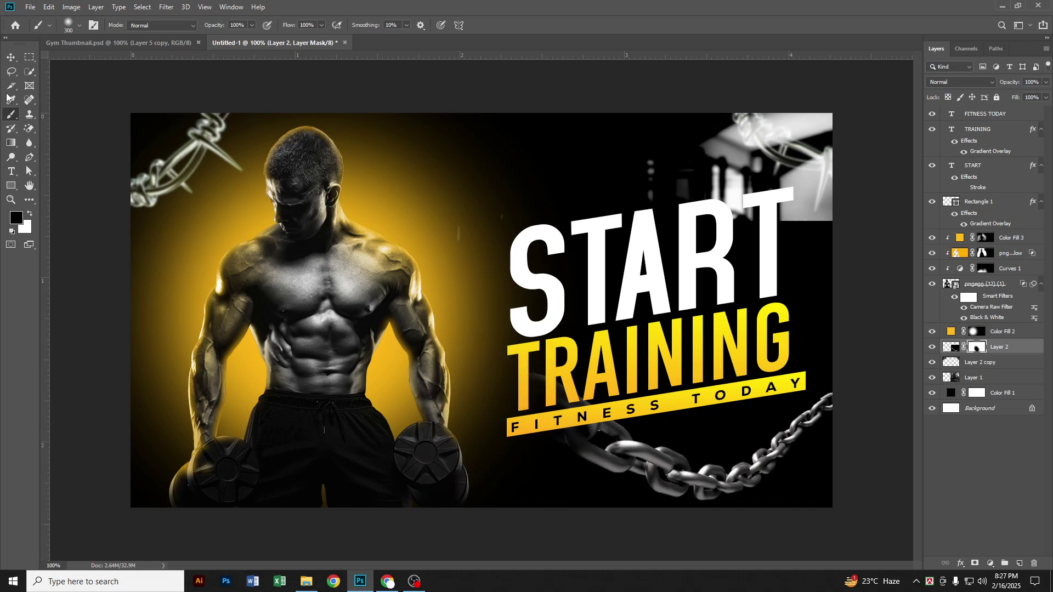
{"action": "left_click", "coordinate": [12, 57]}
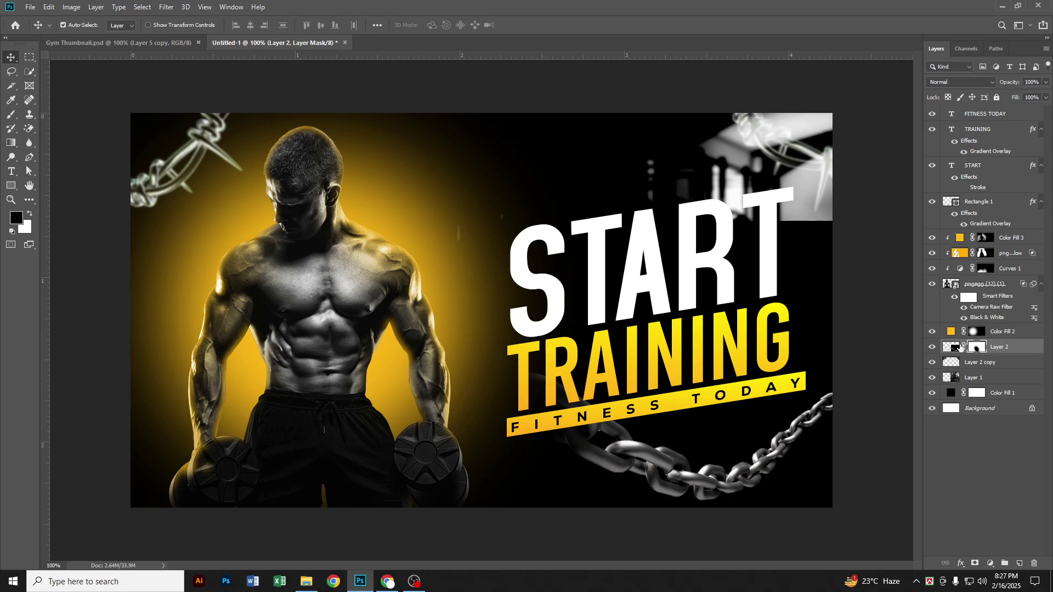
{"action": "left_click", "coordinate": [956, 81]}
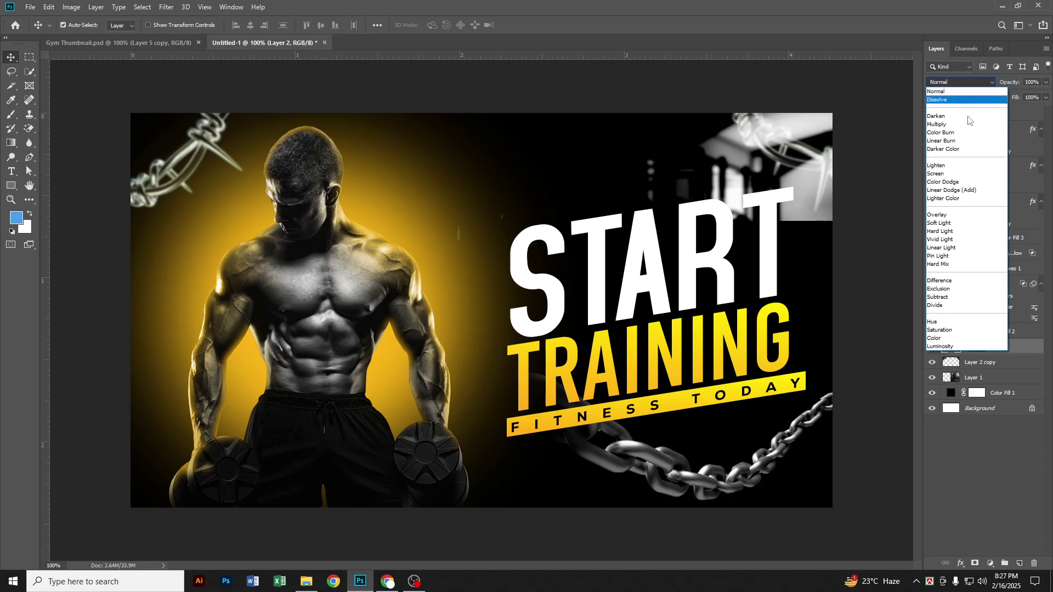
{"action": "left_click", "coordinate": [943, 175]}
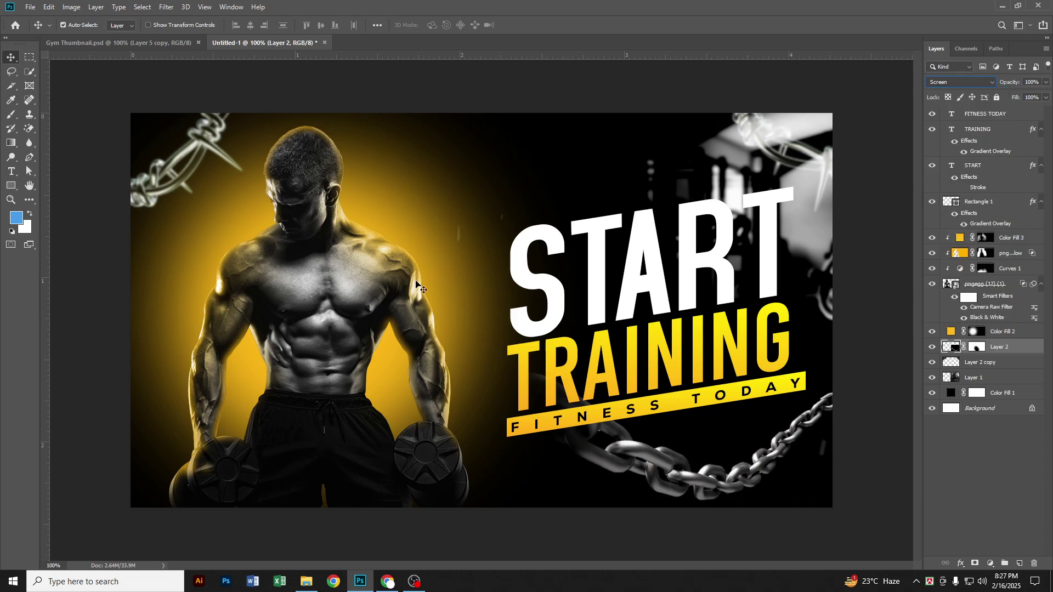
Apply a Gaussian Blur with a 3.1-pixel radius to the chain image
{"action": "left_click", "coordinate": [168, 8]}
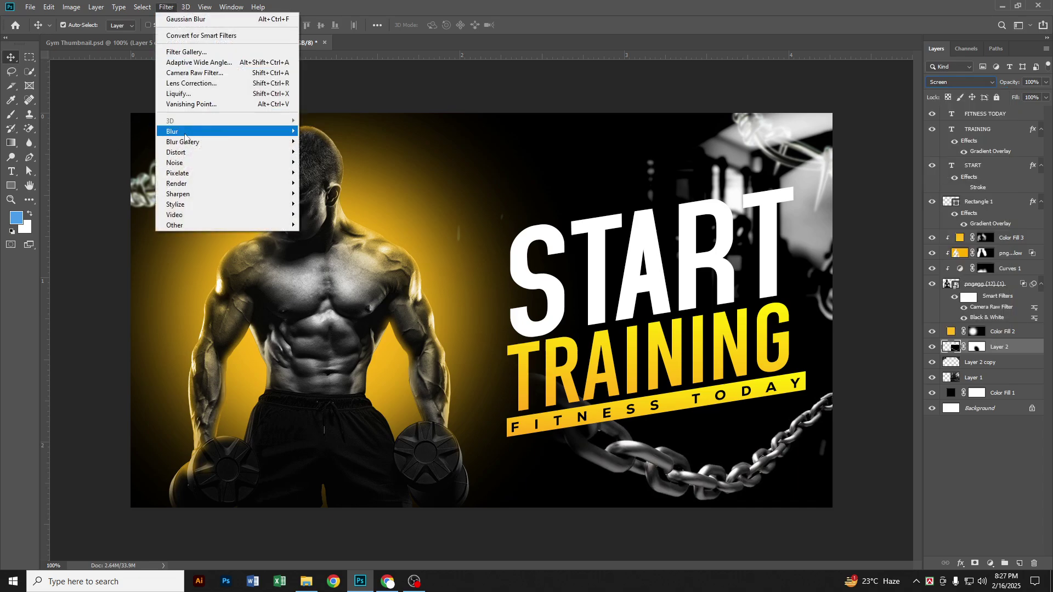
{"action": "mouse_move", "coordinate": [185, 136]}
{"action": "left_click", "coordinate": [339, 173]}
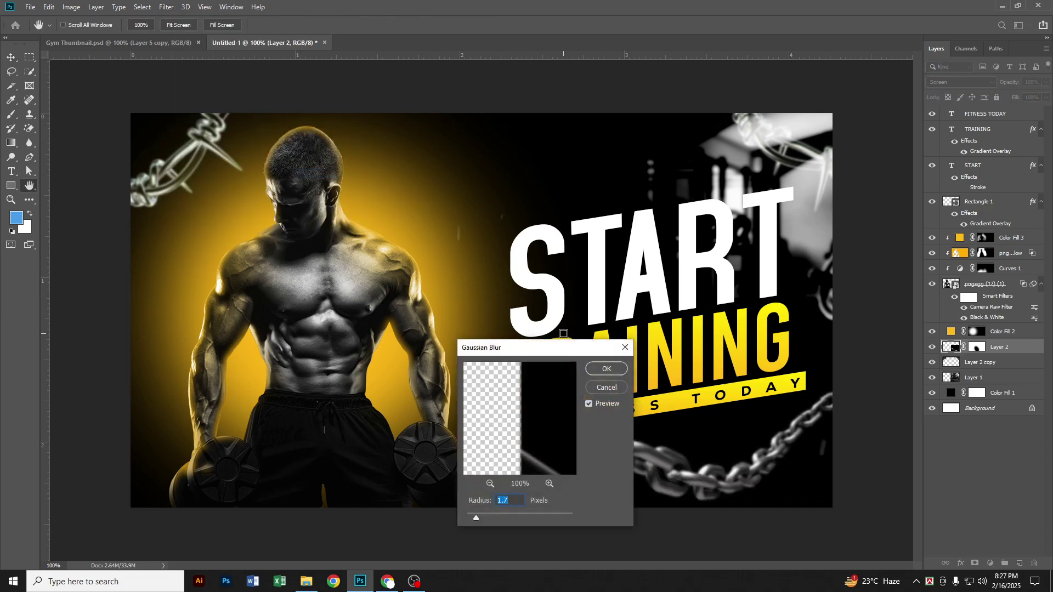
{"action": "left_click_drag", "start_coordinate": [563, 347], "coordinate": [403, 306]}
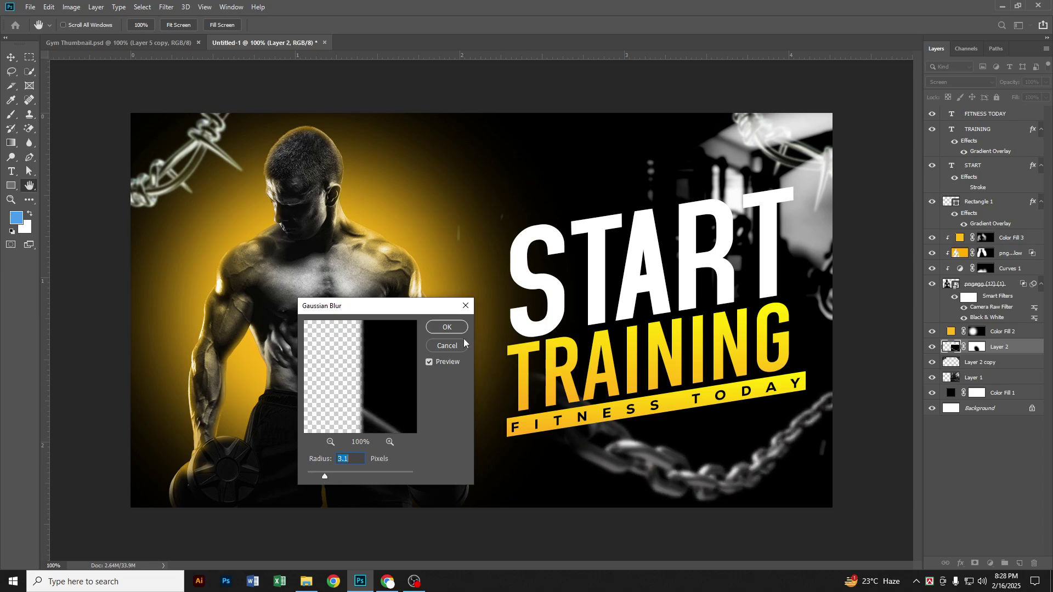
{"action": "key", "text": "Return"}
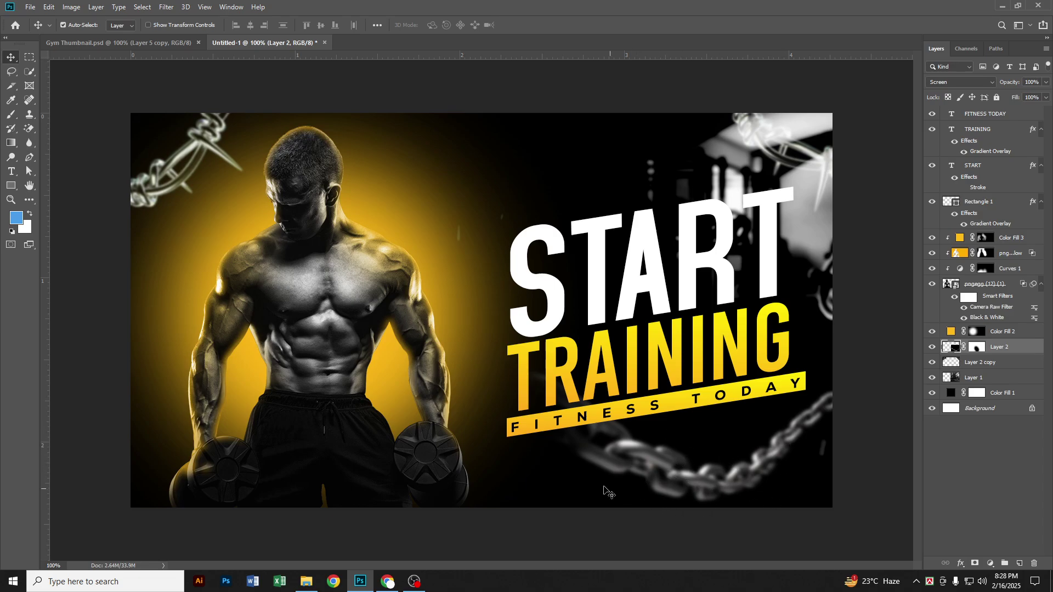
Switch to Chrome, search Pinterest for "dumble" and look through the dumbbell pins
{"action": "left_click", "coordinate": [387, 582]}
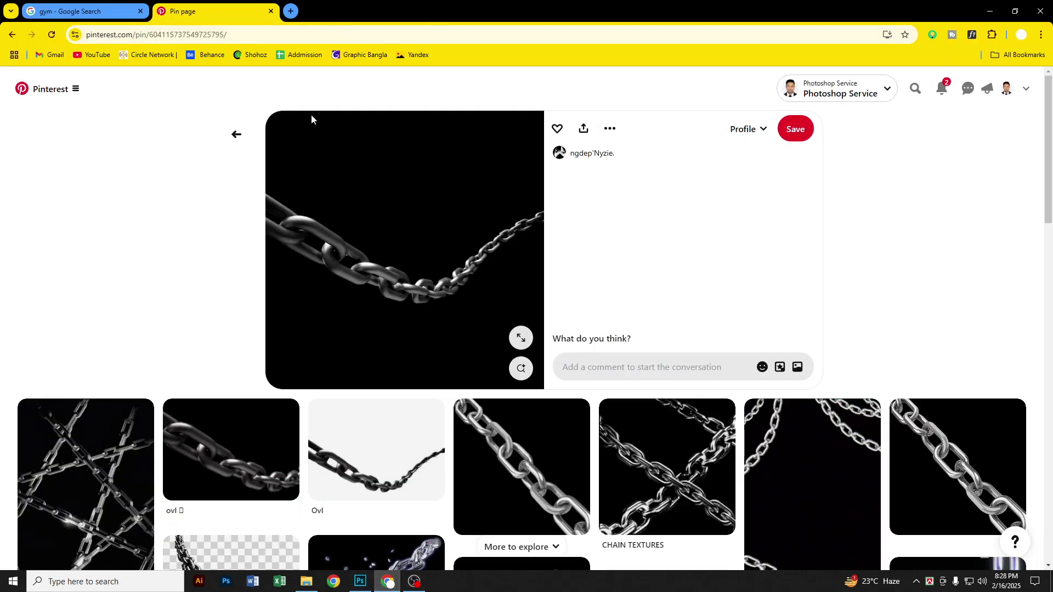
{"action": "left_click", "coordinate": [914, 89]}
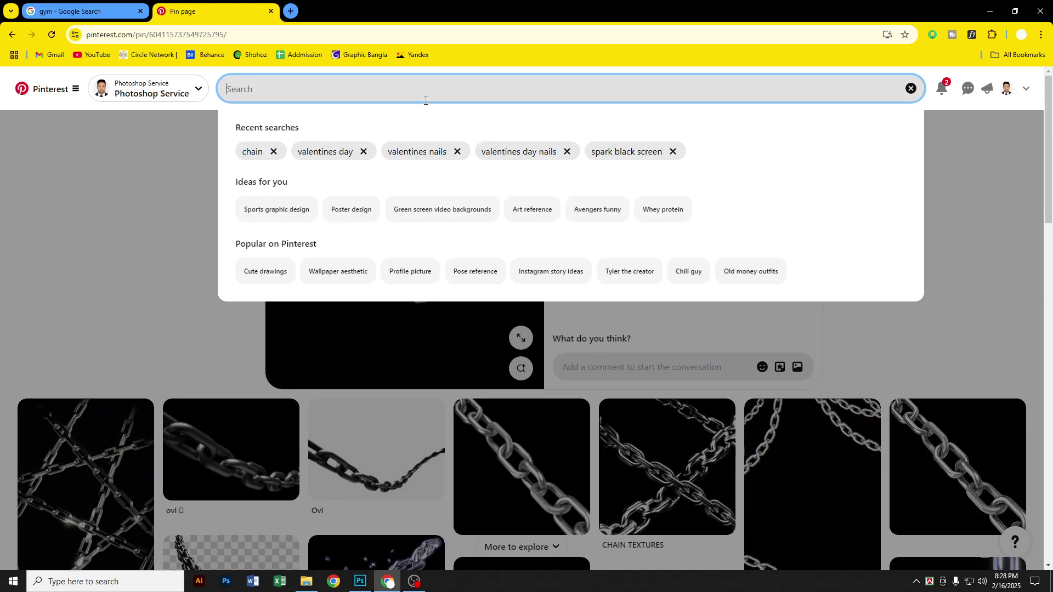
{"action": "type", "text": "dumble"}
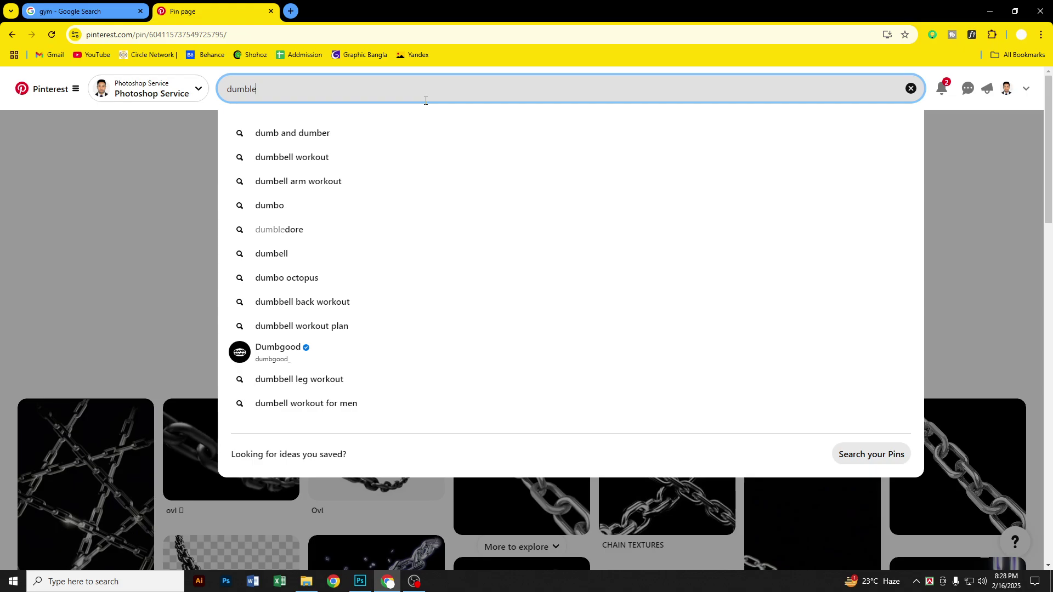
{"action": "key", "text": "Return"}
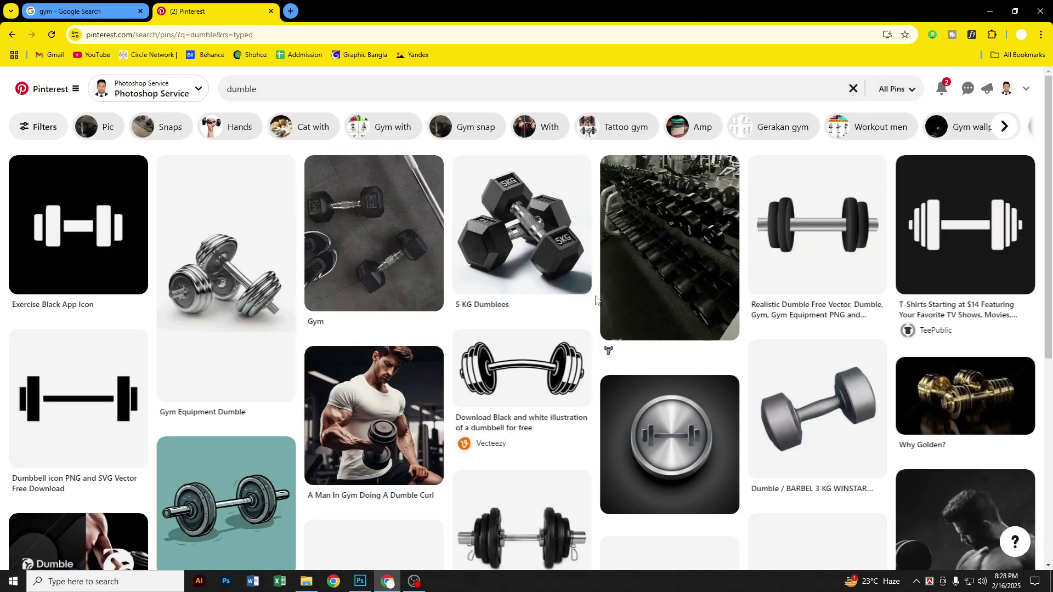
{"action": "scroll", "coordinate": [602, 307], "scroll_direction": "down", "scroll_amount": 4}
{"action": "scroll", "coordinate": [619, 315], "scroll_direction": "down", "scroll_amount": 5}
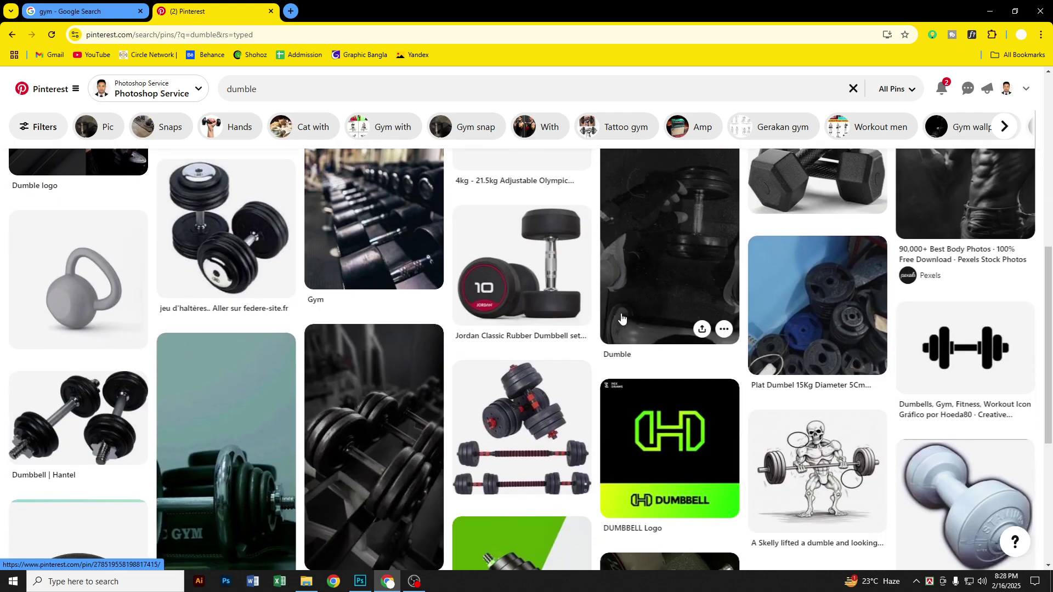
{"action": "scroll", "coordinate": [621, 318], "scroll_direction": "down", "scroll_amount": 6}
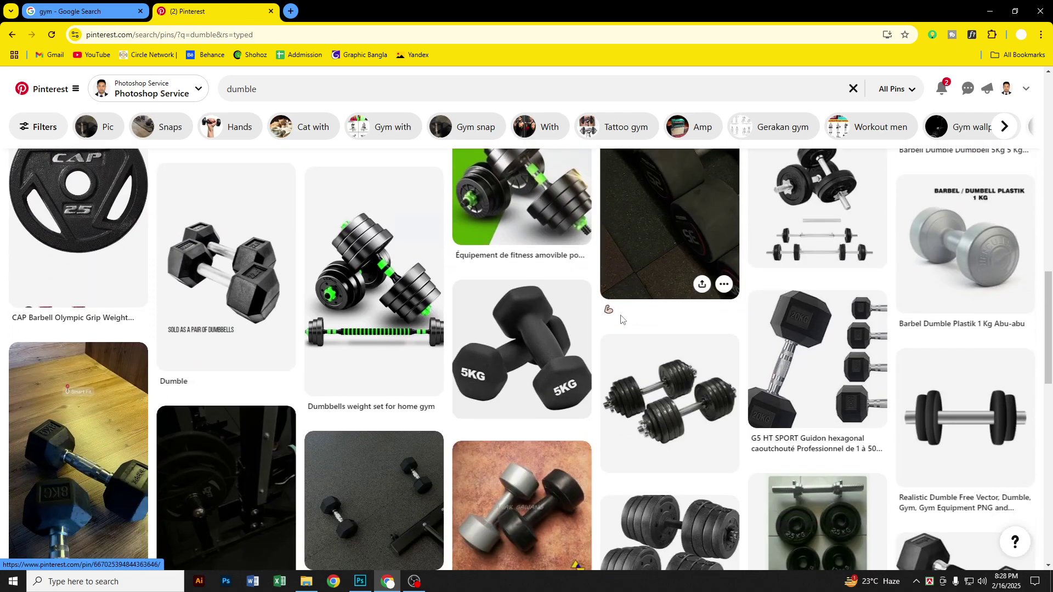
{"action": "scroll", "coordinate": [567, 268], "scroll_direction": "down", "scroll_amount": 7}
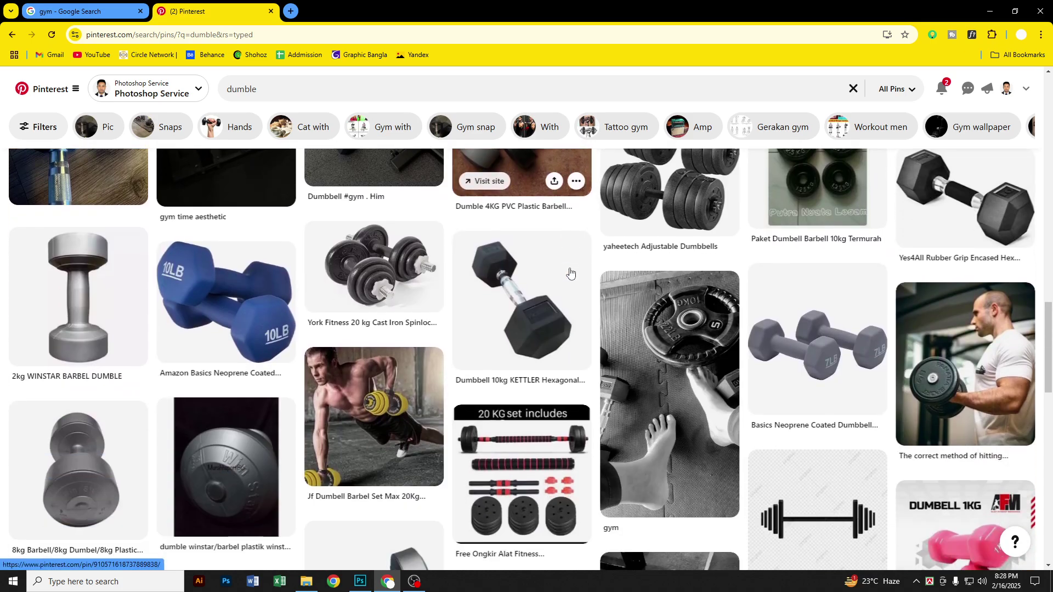
{"action": "scroll", "coordinate": [569, 270], "scroll_direction": "down", "scroll_amount": 9}
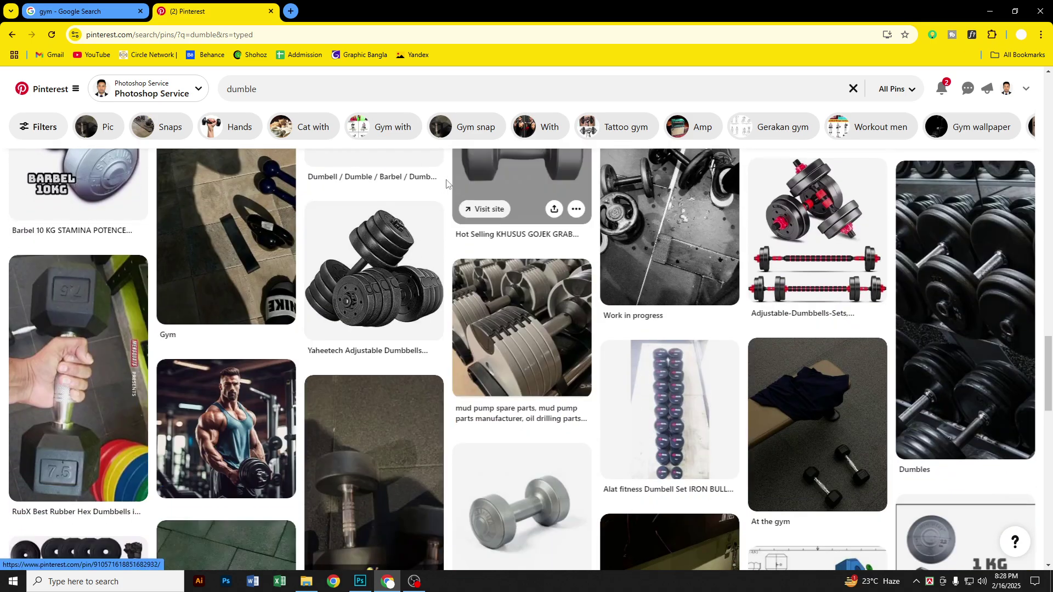
Copy the search term "dumble", search Google for "dumble png" in a new tab and show the image results
{"action": "left_click_drag", "start_coordinate": [252, 89], "coordinate": [245, 89]}
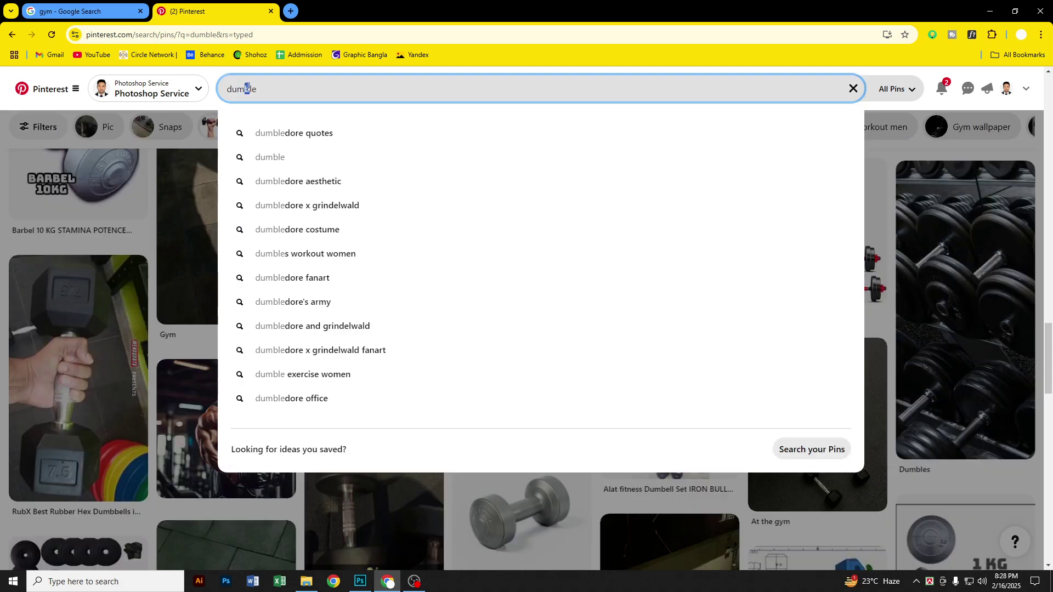
{"action": "right_click", "coordinate": [248, 89]}
{"action": "left_click", "coordinate": [311, 80]}
{"action": "right_click", "coordinate": [226, 91]}
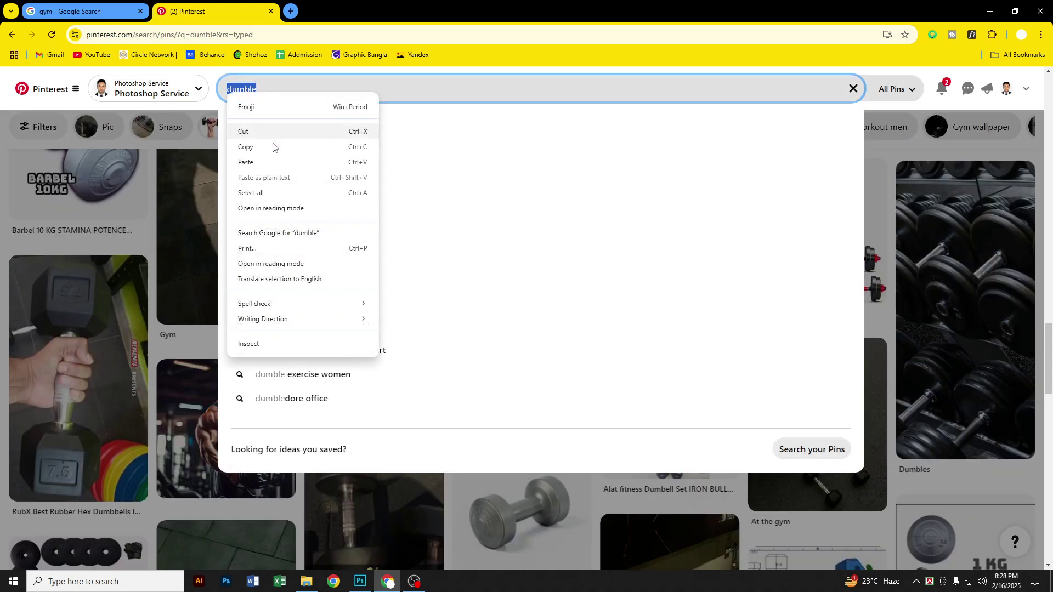
{"action": "left_click", "coordinate": [247, 146]}
{"action": "key", "text": "ctrl+t"}
{"action": "right_click", "coordinate": [449, 236]}
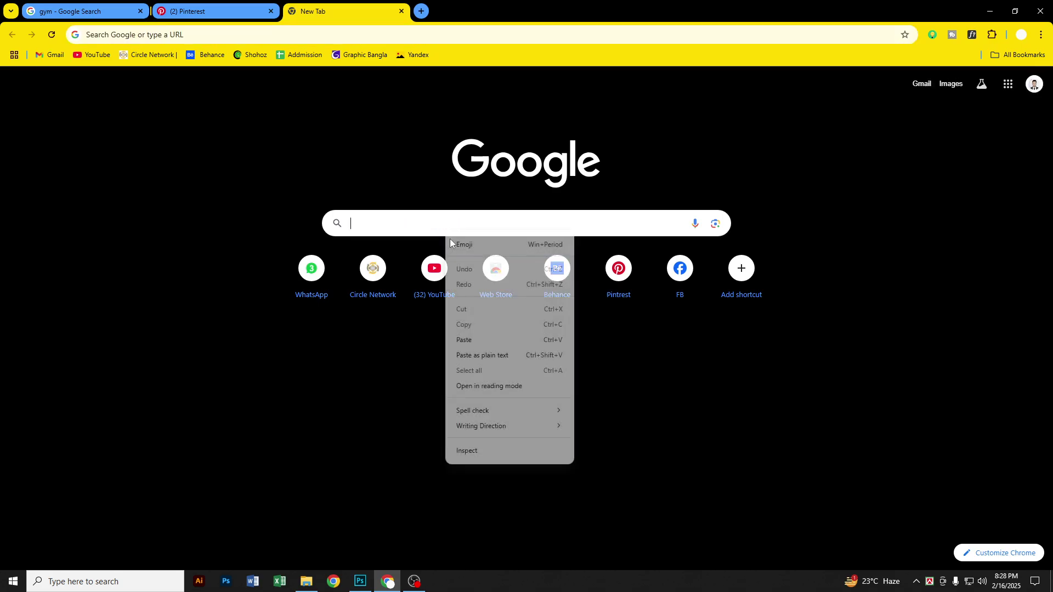
{"action": "left_click", "coordinate": [465, 338]}
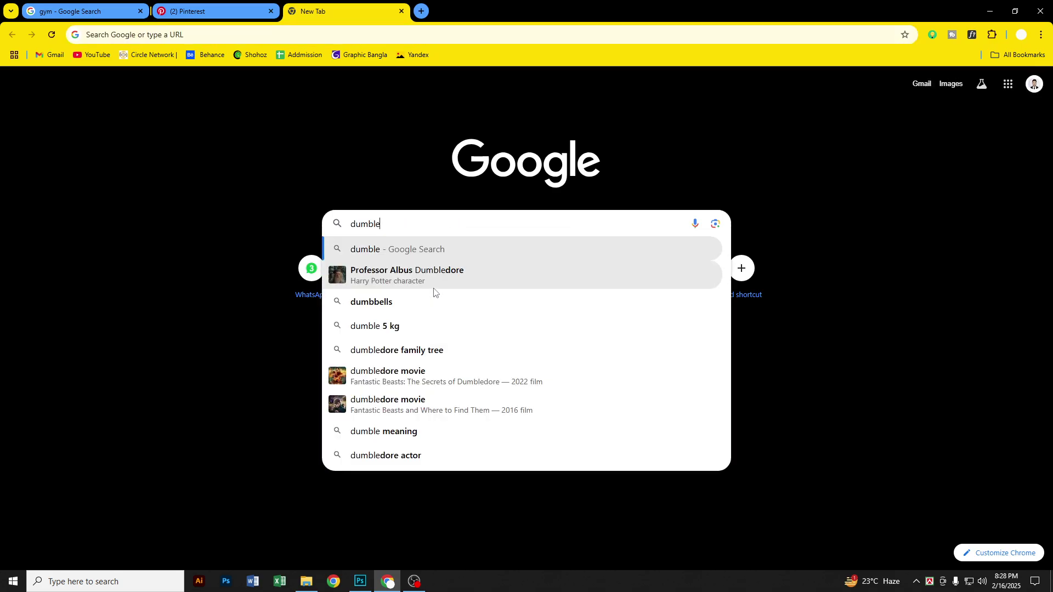
{"action": "type", "text": "png"}
{"action": "key", "text": "Return"}
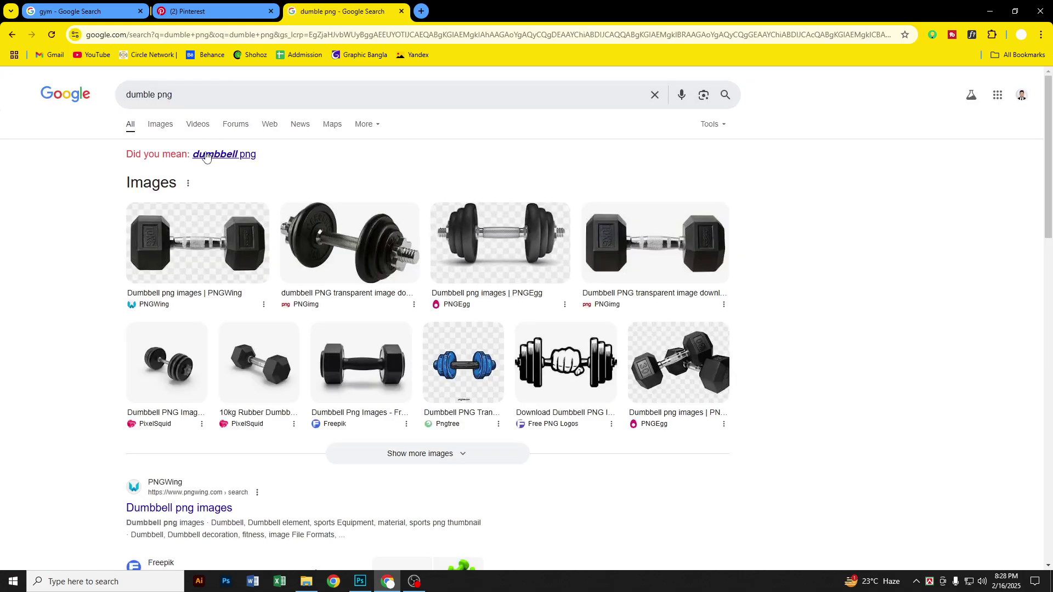
{"action": "left_click", "coordinate": [160, 124]}
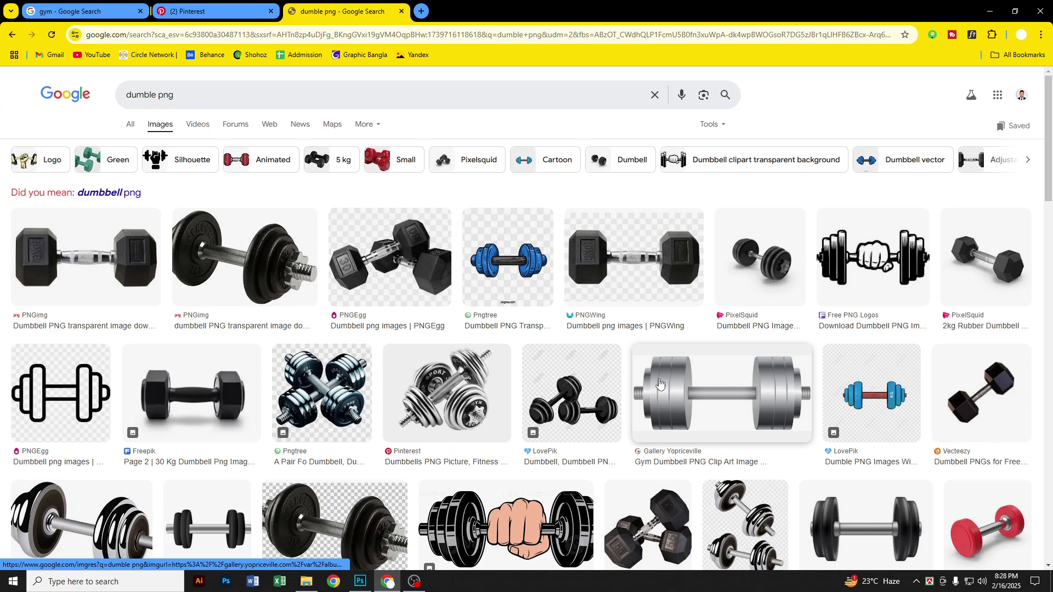
Look through the image results and preview the silver dumbbell from PNGWing and its related images
{"action": "scroll", "coordinate": [658, 356], "scroll_direction": "down", "scroll_amount": 4}
{"action": "scroll", "coordinate": [659, 383], "scroll_direction": "down", "scroll_amount": 4}
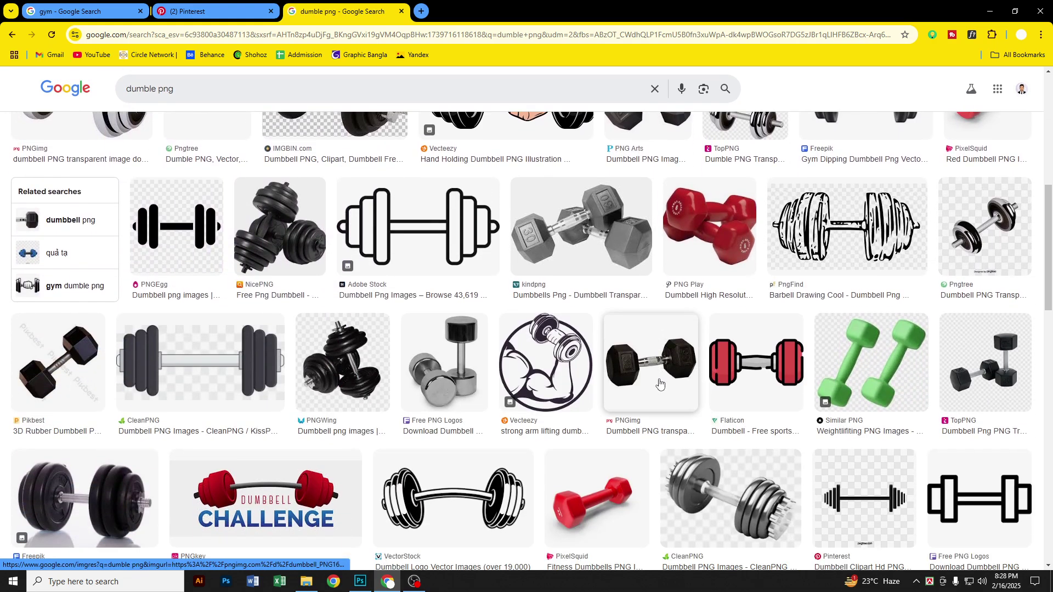
{"action": "scroll", "coordinate": [661, 379], "scroll_direction": "down", "scroll_amount": 8}
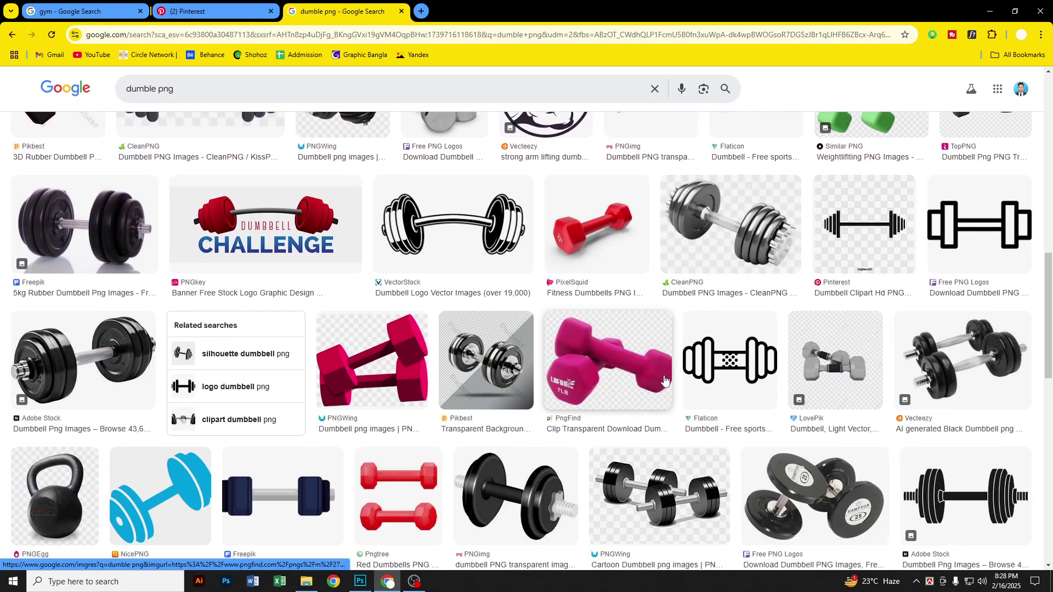
{"action": "scroll", "coordinate": [630, 385], "scroll_direction": "down", "scroll_amount": 7}
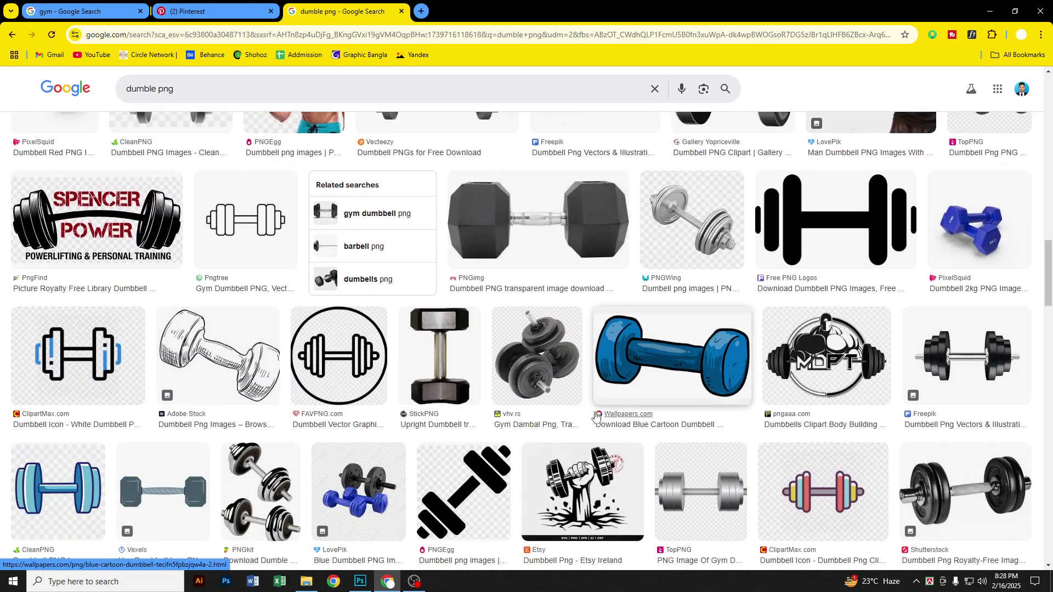
{"action": "left_click", "coordinate": [682, 241]}
{"action": "scroll", "coordinate": [861, 304], "scroll_direction": "down", "scroll_amount": 4}
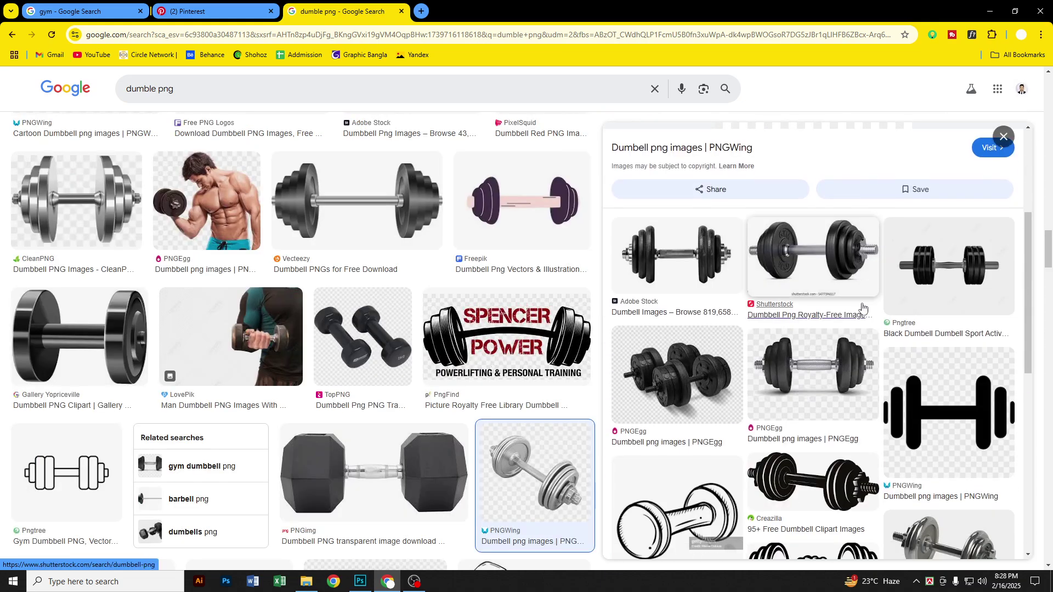
{"action": "scroll", "coordinate": [861, 304], "scroll_direction": "up", "scroll_amount": 4}
Open the PNGWing source page and try to download the silver workout dumbbell PNG, starting the ad that unlocks access
{"action": "left_click", "coordinate": [819, 264]}
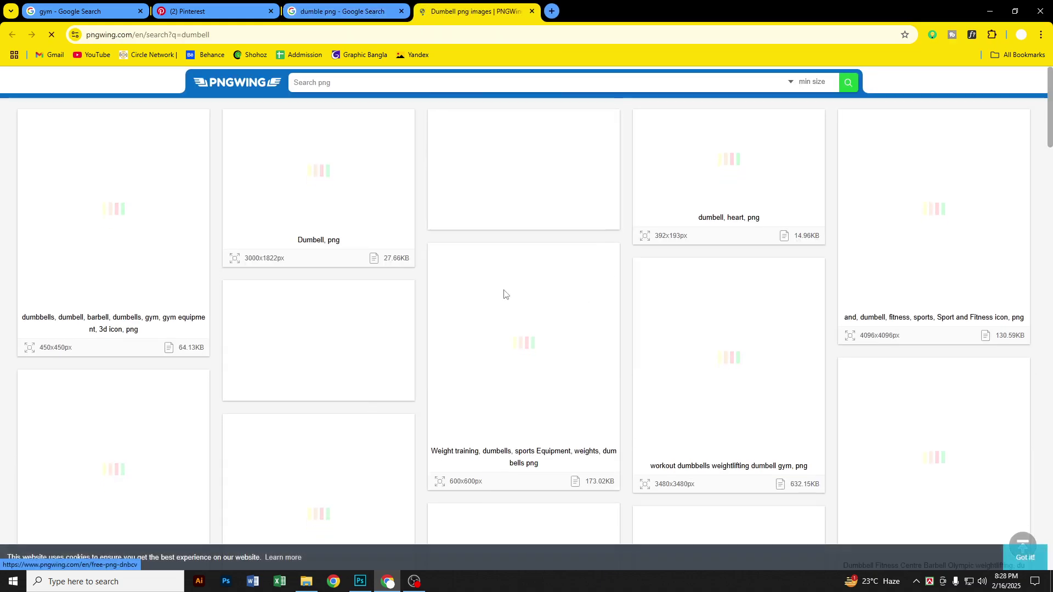
{"action": "scroll", "coordinate": [476, 296], "scroll_direction": "down", "scroll_amount": 3}
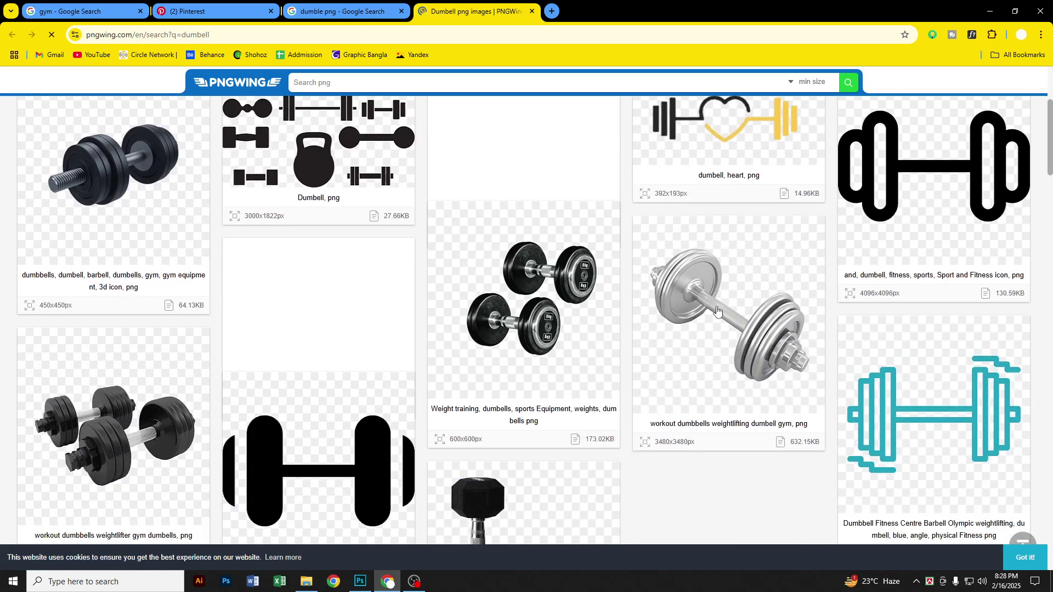
{"action": "left_click", "coordinate": [641, 305]}
{"action": "scroll", "coordinate": [479, 312], "scroll_direction": "down", "scroll_amount": 5}
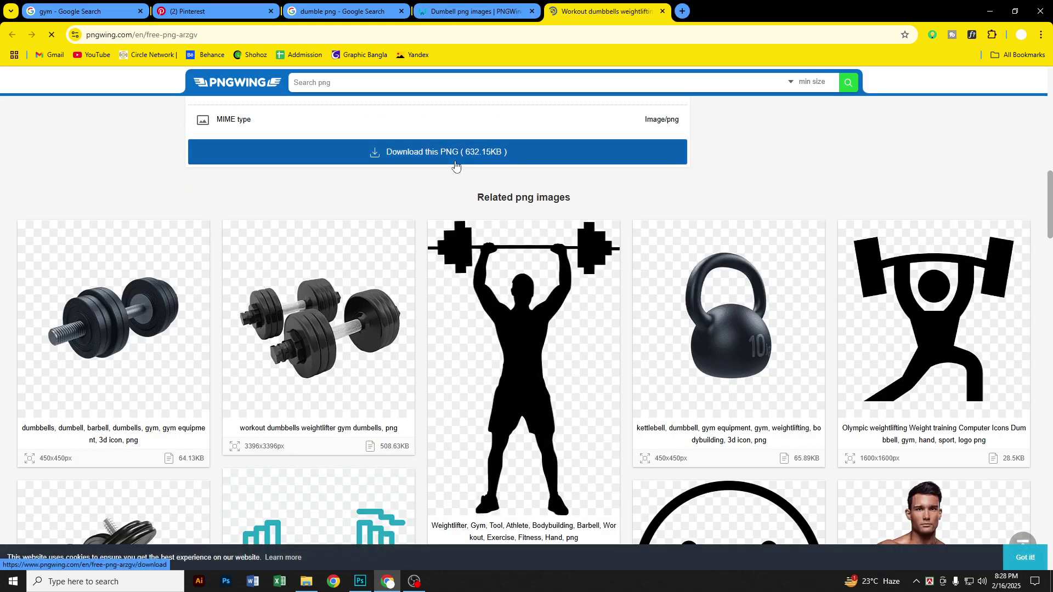
{"action": "left_click", "coordinate": [454, 156]}
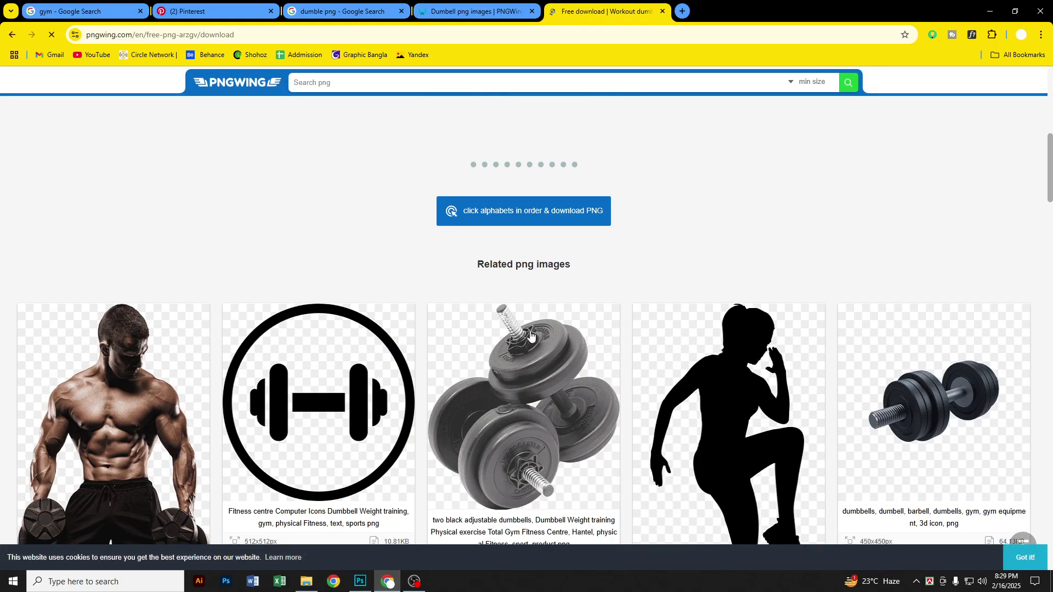
{"action": "left_click", "coordinate": [543, 220]}
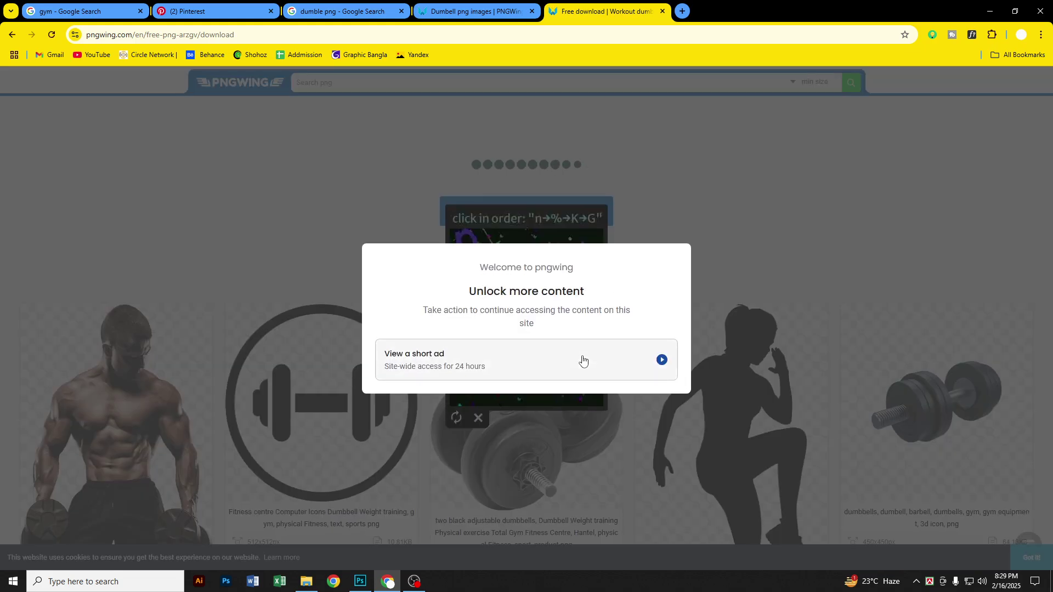
{"action": "left_click", "coordinate": [582, 360]}
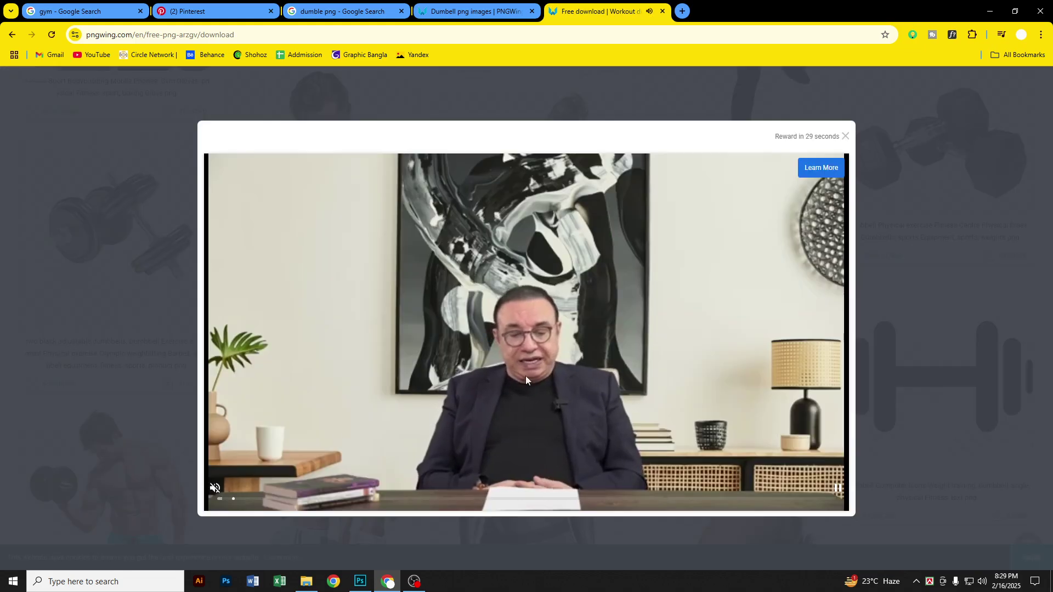
Close the PNGWing pages and return to the "dumble png" image results to look further
{"action": "left_click", "coordinate": [663, 11]}
{"action": "left_click", "coordinate": [550, 12]}
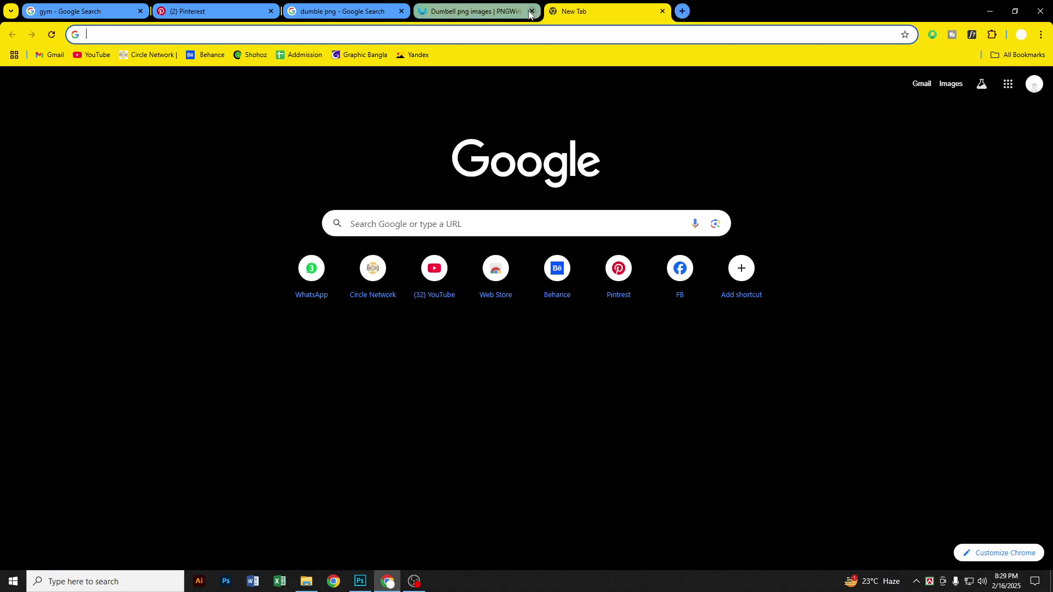
{"action": "left_click", "coordinate": [531, 11]}
{"action": "left_click", "coordinate": [354, 11]}
{"action": "scroll", "coordinate": [555, 368], "scroll_direction": "down", "scroll_amount": 2}
{"action": "scroll", "coordinate": [556, 374], "scroll_direction": "down", "scroll_amount": 2}
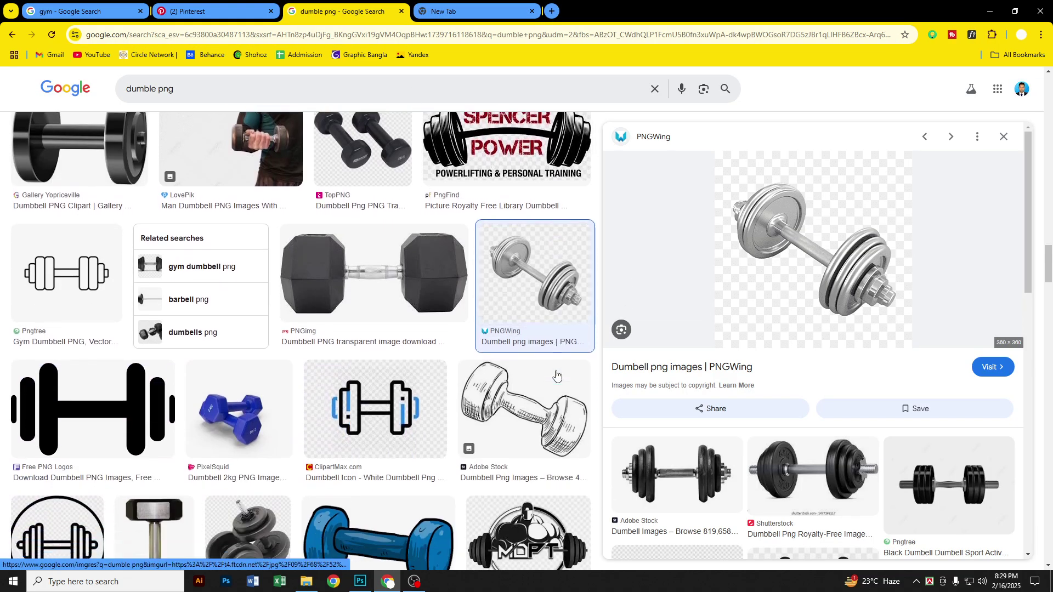
Find the chrome dumbbell image from kindpng among the related results and copy the image
{"action": "scroll", "coordinate": [745, 402], "scroll_direction": "down", "scroll_amount": 3}
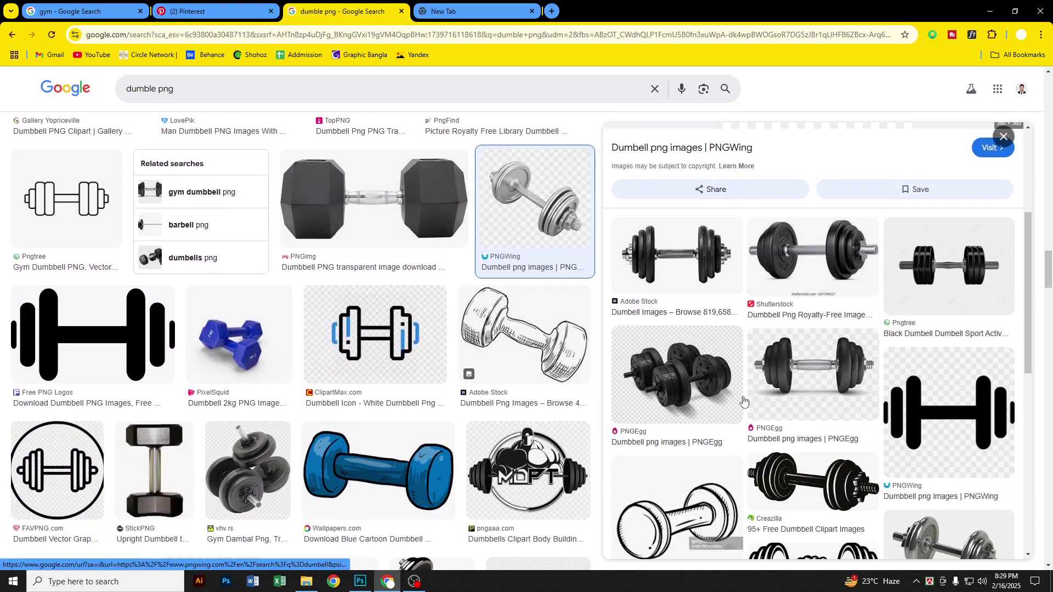
{"action": "scroll", "coordinate": [744, 401], "scroll_direction": "down", "scroll_amount": 3}
{"action": "left_click", "coordinate": [913, 385]}
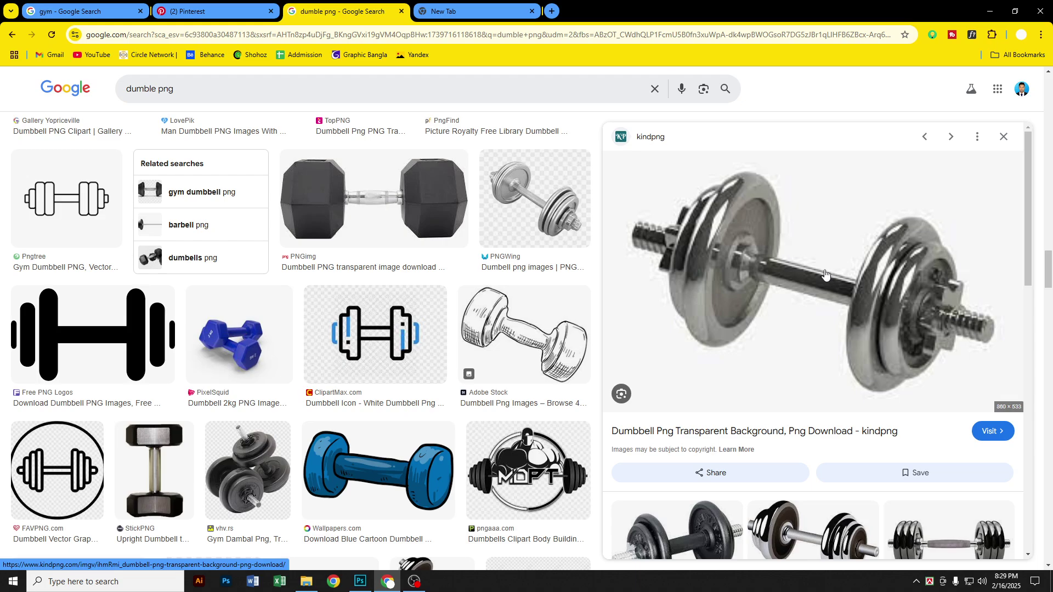
{"action": "scroll", "coordinate": [825, 274], "scroll_direction": "down", "scroll_amount": 5}
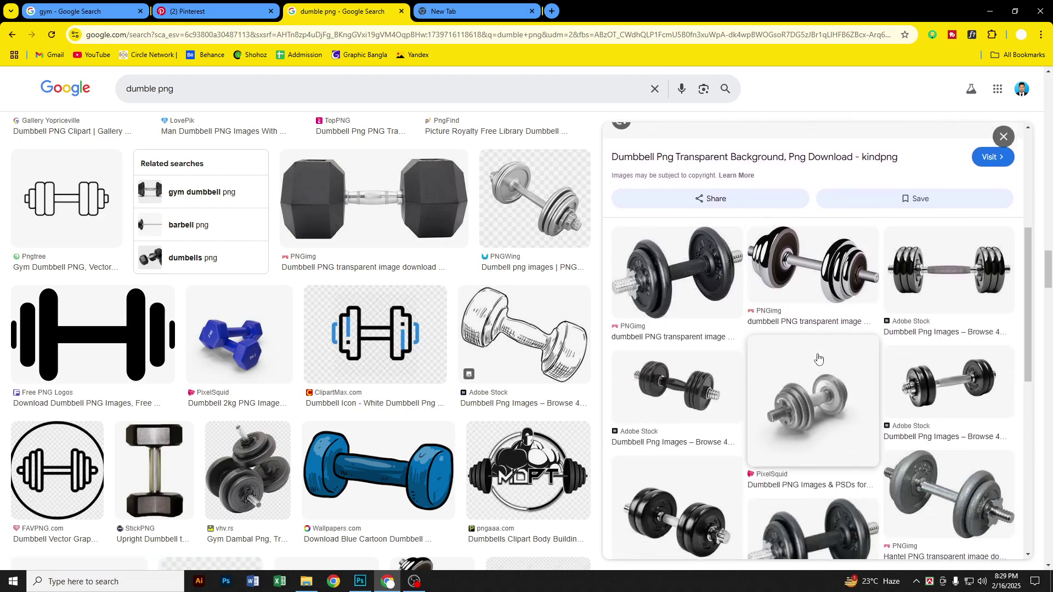
{"action": "scroll", "coordinate": [818, 358], "scroll_direction": "up", "scroll_amount": 5}
{"action": "right_click", "coordinate": [786, 274]}
{"action": "left_click", "coordinate": [824, 463]}
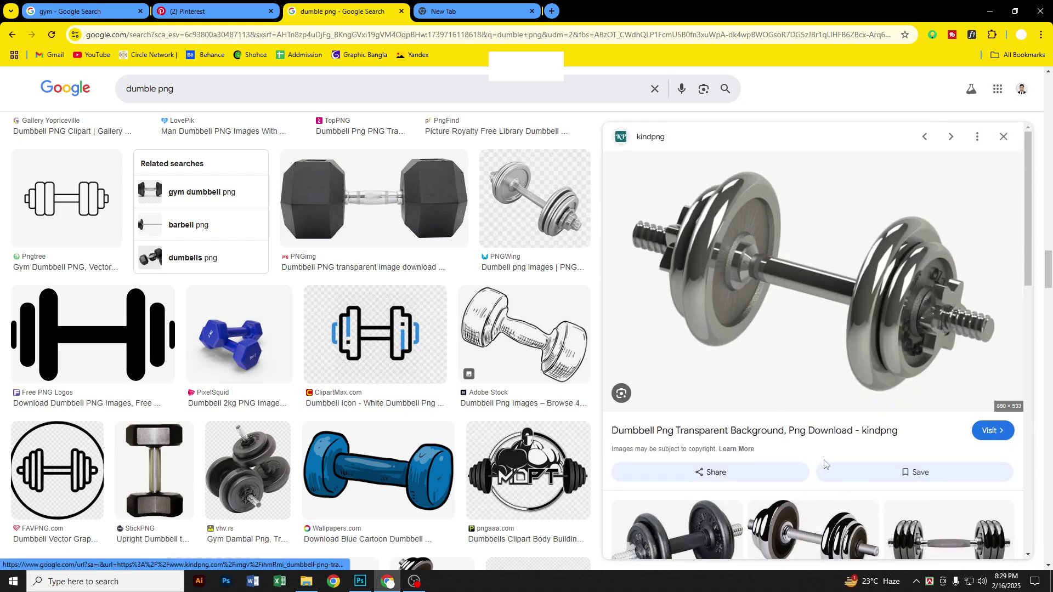
Switch to Photoshop, paste the dumbbell image into the thumbnail and move its layer to the top of the stack
{"action": "left_click", "coordinate": [361, 586]}
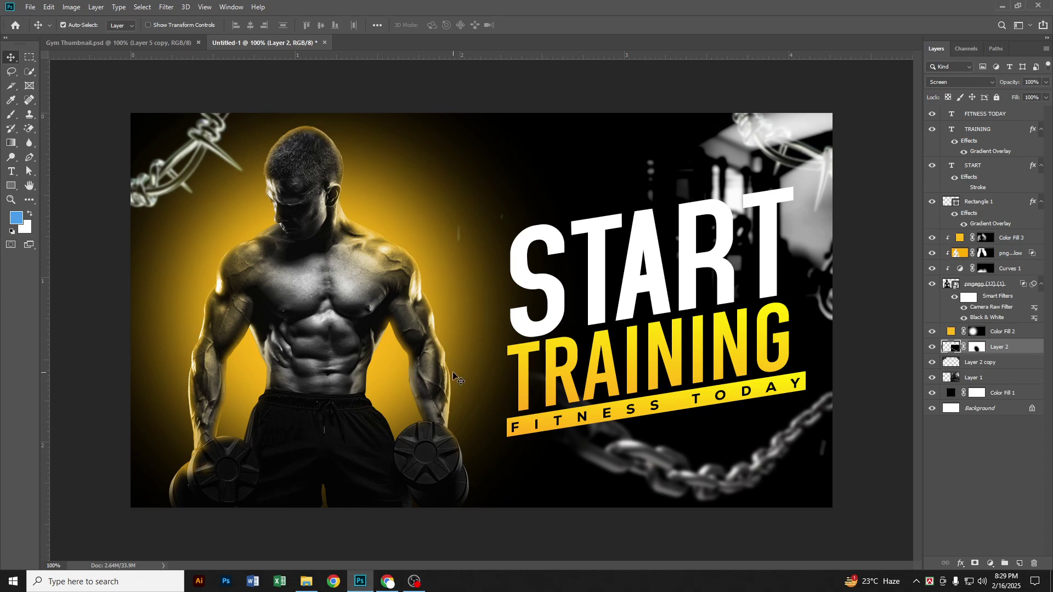
{"action": "key", "text": "ctrl+v"}
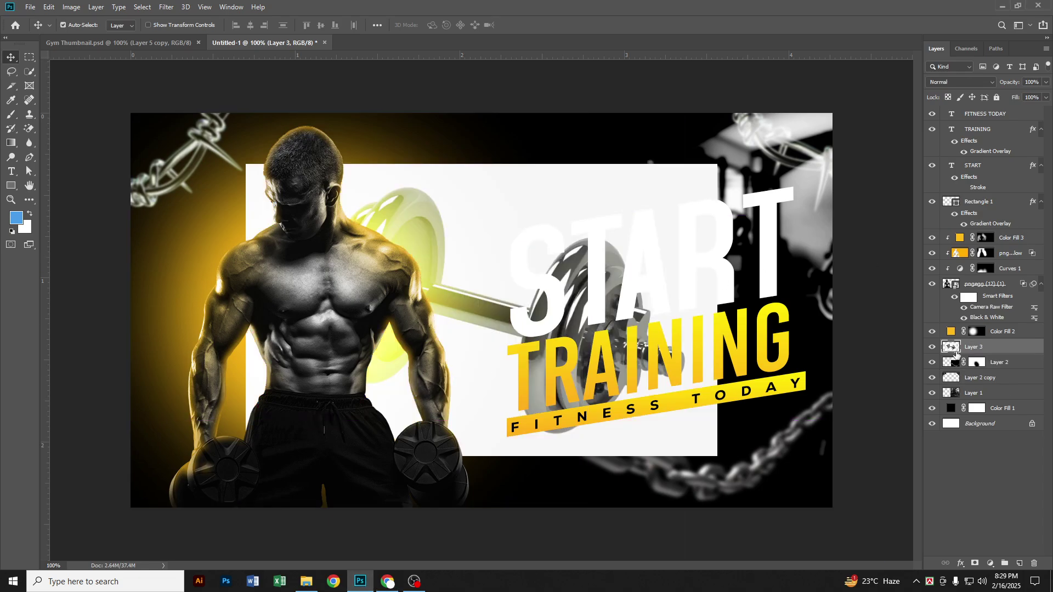
{"action": "left_click_drag", "start_coordinate": [956, 354], "coordinate": [947, 110]}
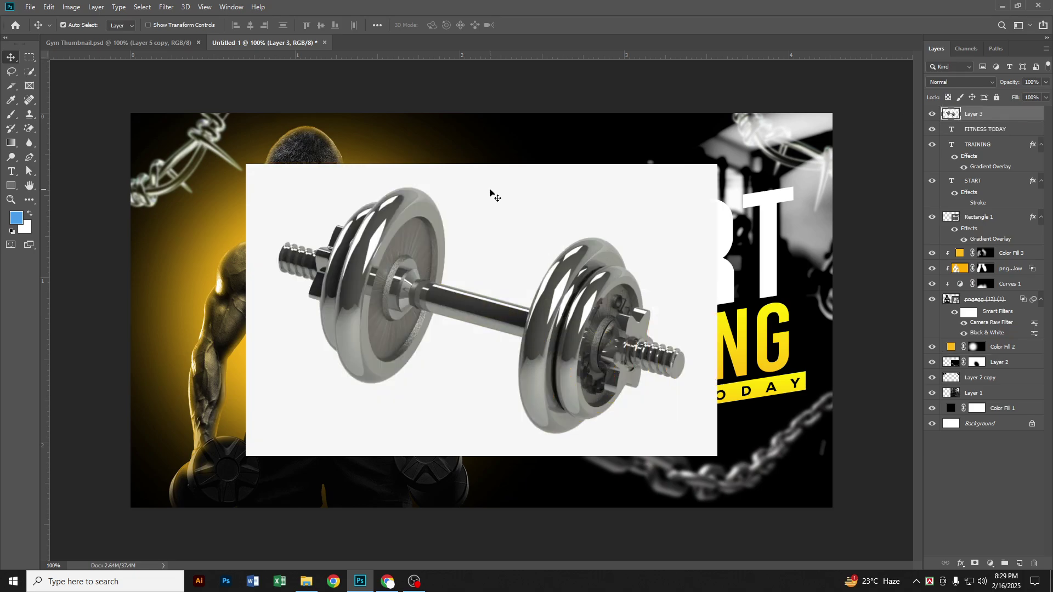
Remove the white background around the dumbbell with the Magic Eraser
{"action": "right_click", "coordinate": [30, 128]}
{"action": "left_click", "coordinate": [66, 150]}
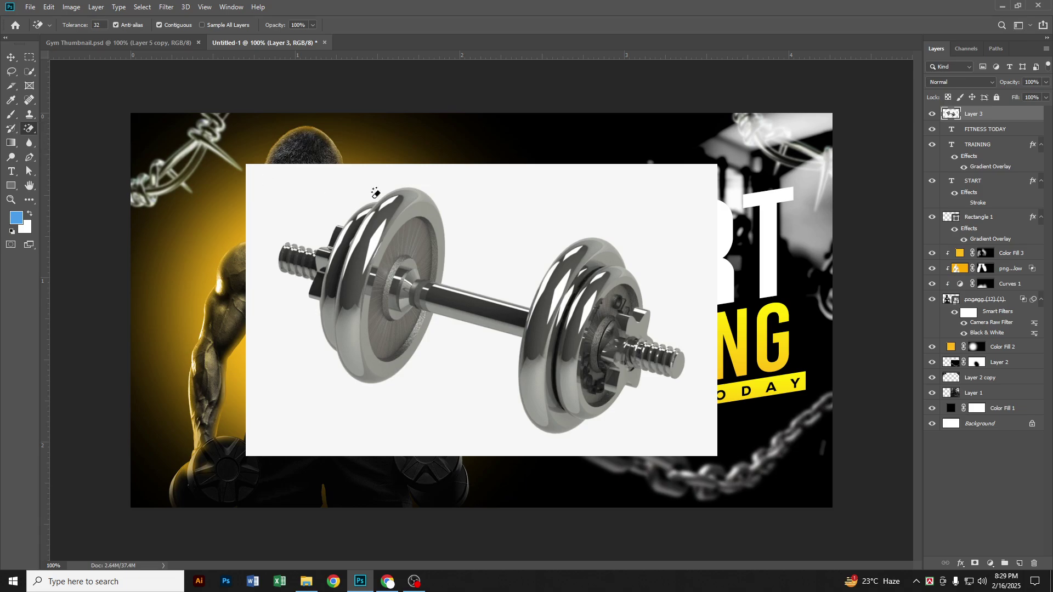
{"action": "left_click", "coordinate": [486, 191]}
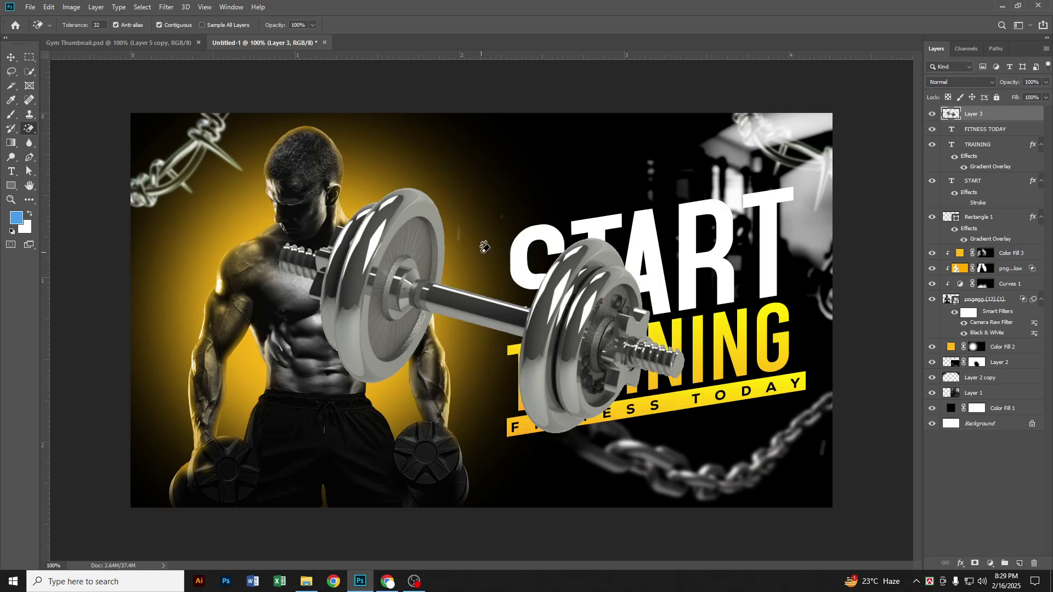
{"action": "left_click", "coordinate": [11, 57]}
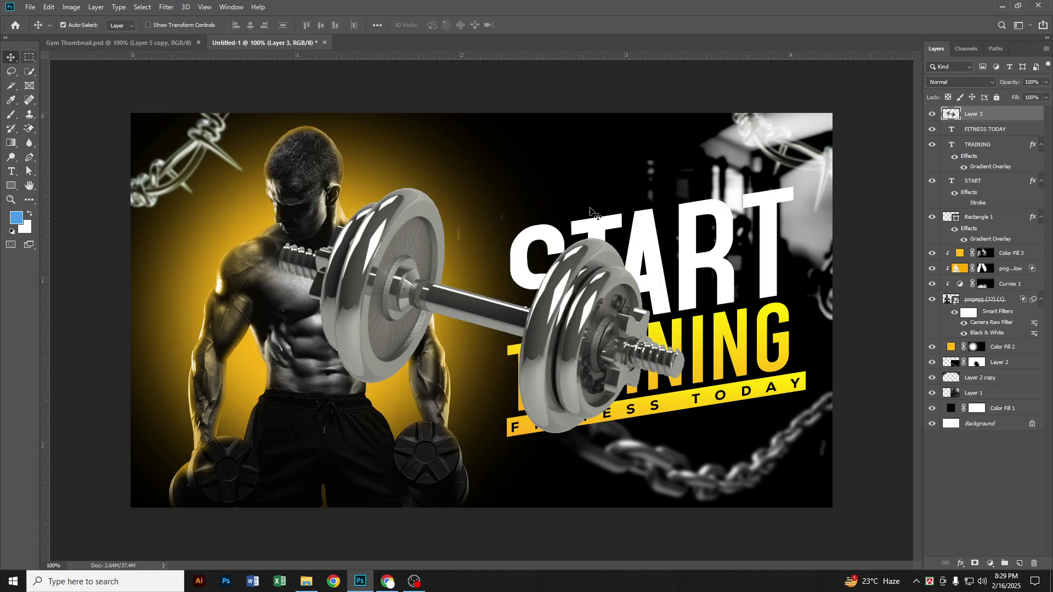
Convert the dumbbell layer to a smart object and scale it down to a small decoration above the START text
{"action": "right_click", "coordinate": [980, 116]}
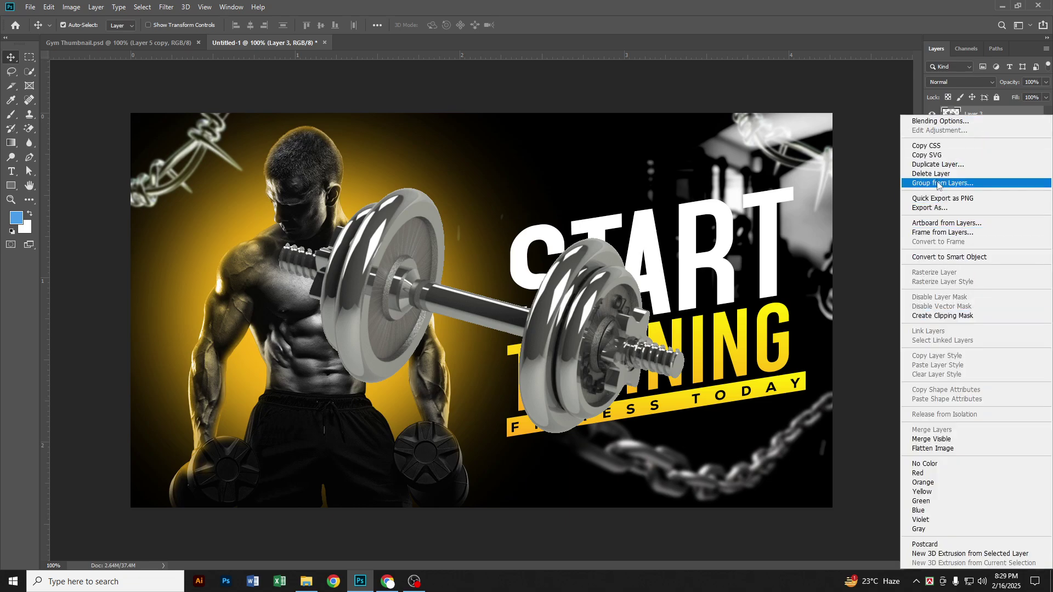
{"action": "left_click", "coordinate": [949, 257]}
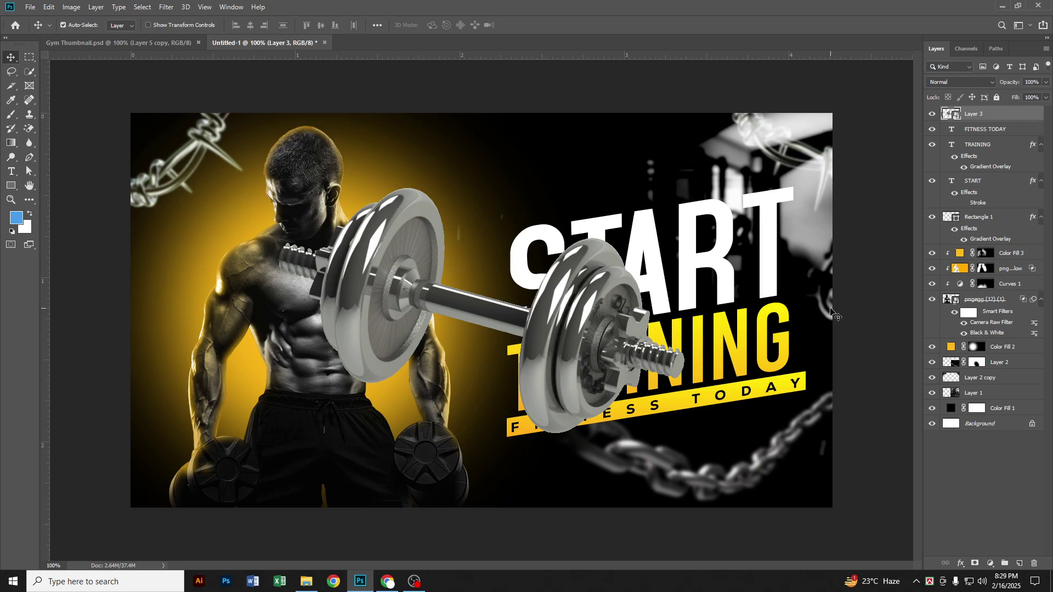
{"action": "key", "text": "ctrl+t"}
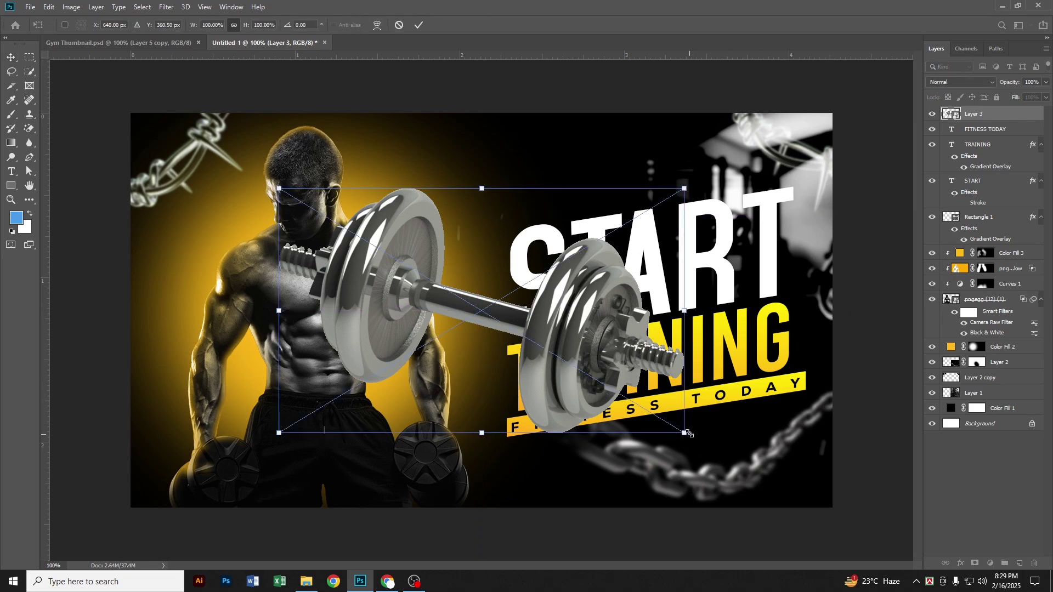
{"action": "left_click_drag", "start_coordinate": [687, 433], "coordinate": [619, 136]}
{"action": "key", "text": "Return"}
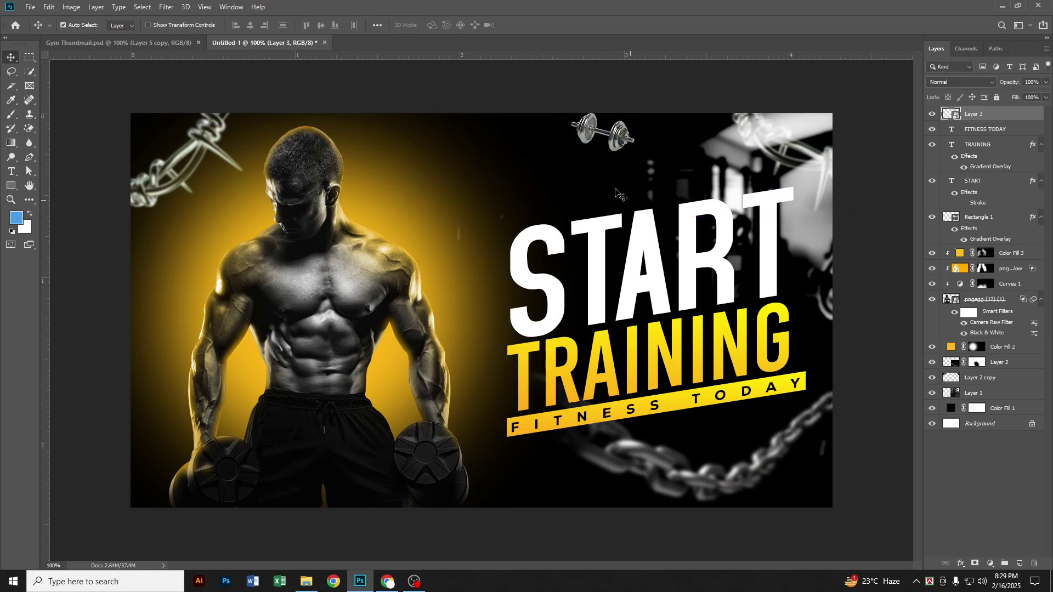
Apply a Motion Blur to the small dumbbell with a 0° angle and a distance of 21 pixels
{"action": "left_click", "coordinate": [166, 7]}
{"action": "mouse_move", "coordinate": [227, 130]}
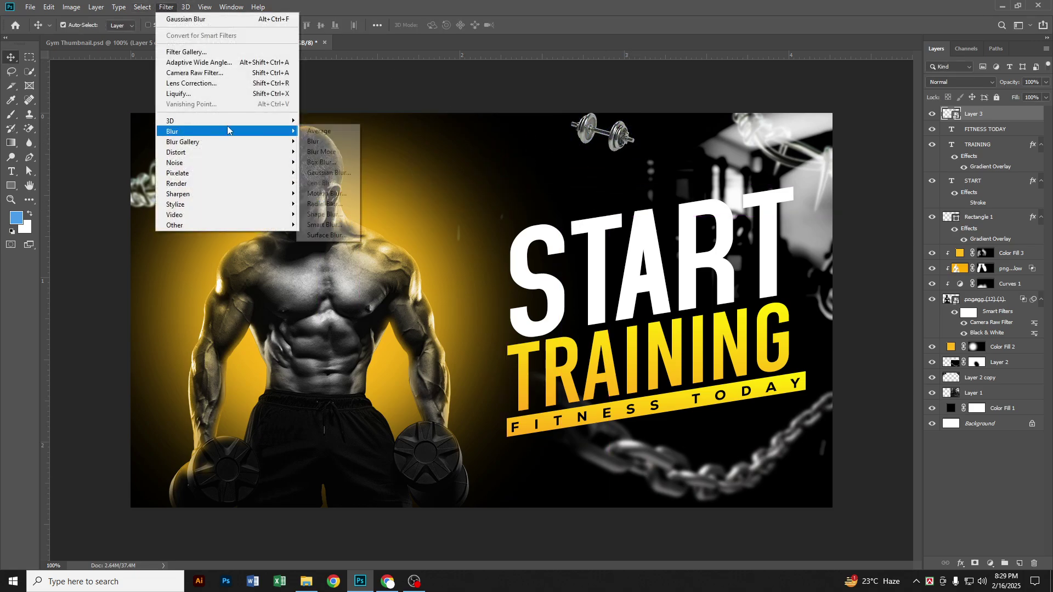
{"action": "left_click", "coordinate": [326, 193]}
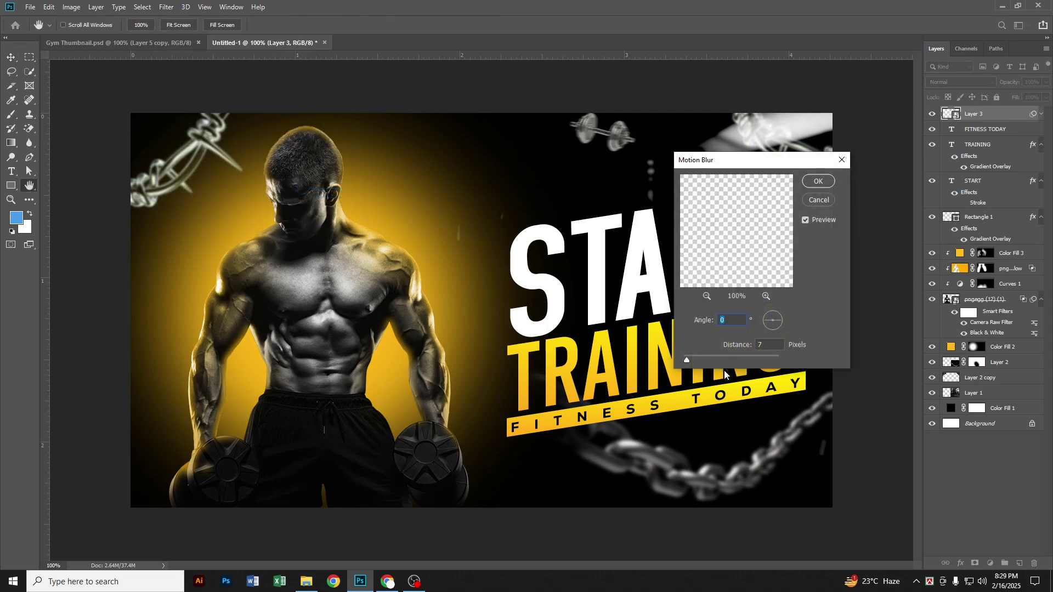
{"action": "left_click", "coordinate": [693, 361]}
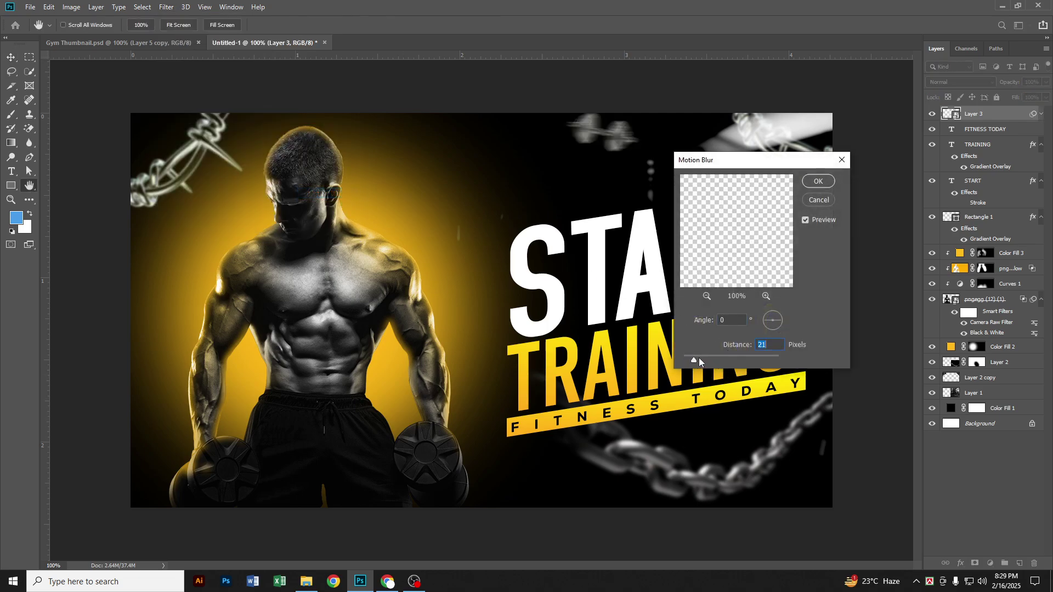
{"action": "left_click", "coordinate": [818, 182]}
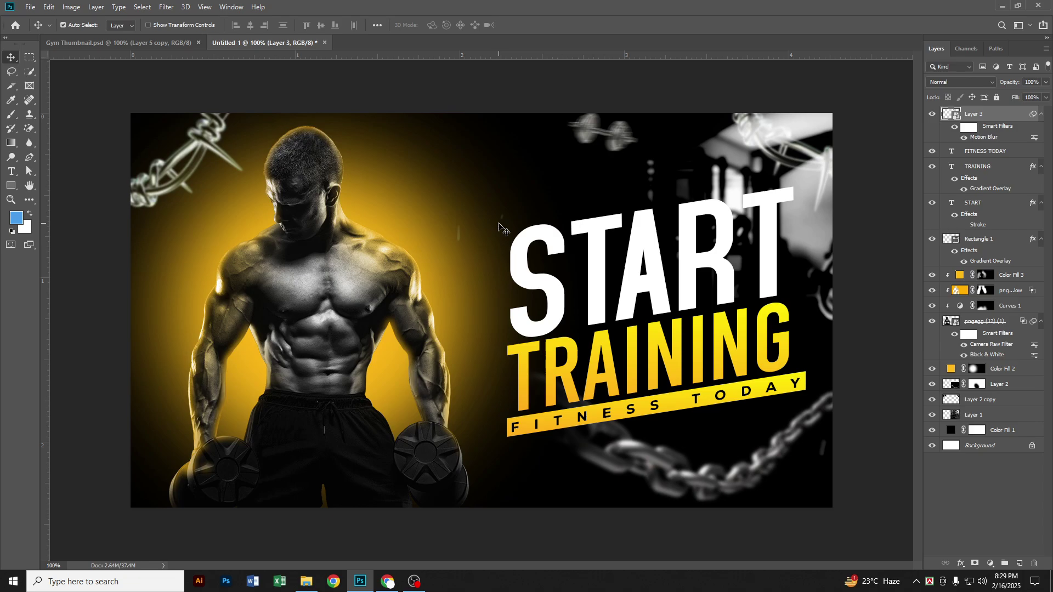
Switch to Chrome and search Pinterest for "spakk effect" in place of the dumbbell search
{"action": "left_click", "coordinate": [388, 581]}
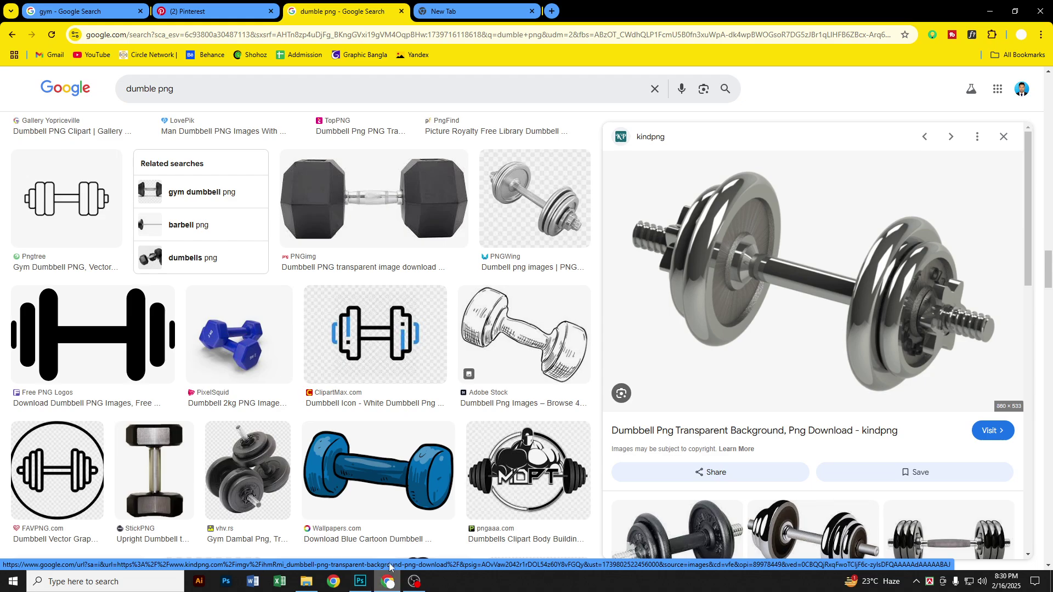
{"action": "left_click", "coordinate": [208, 11]}
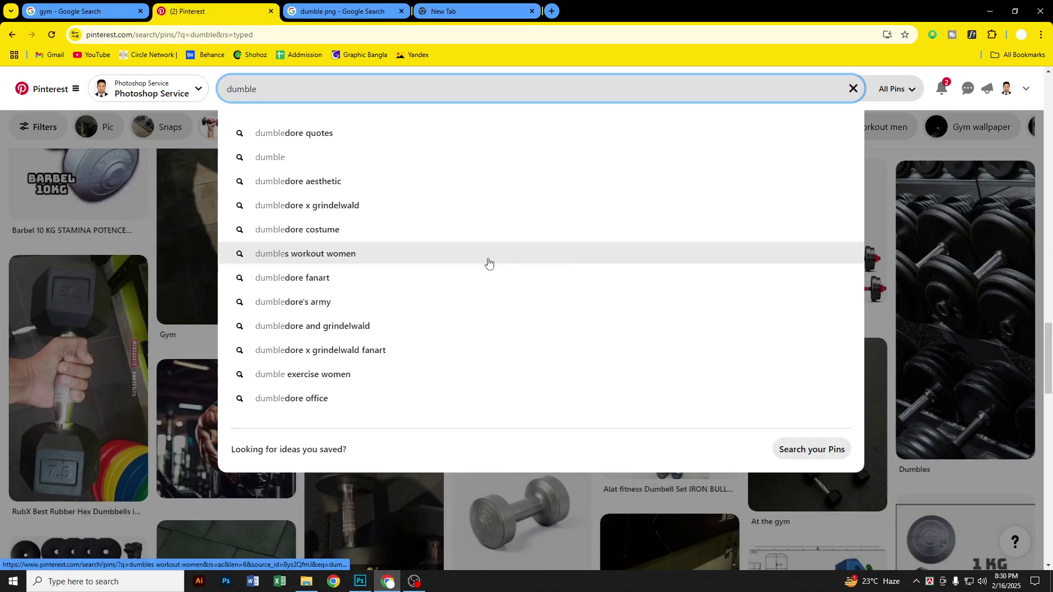
{"action": "left_click_drag", "start_coordinate": [296, 92], "coordinate": [147, 97]}
{"action": "key", "text": "BackSpace"}
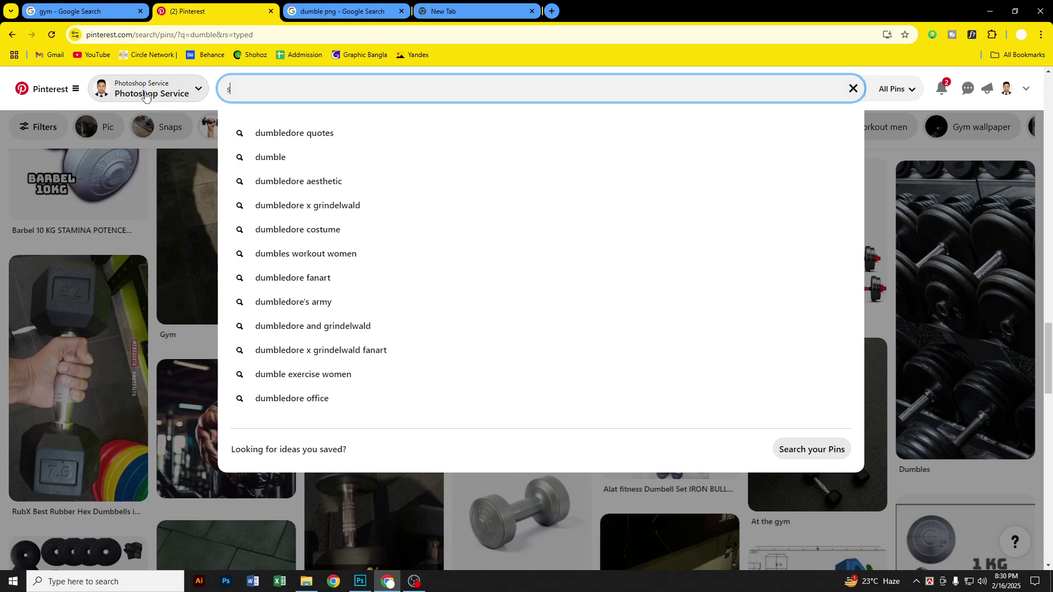
{"action": "type", "text": "spak"}
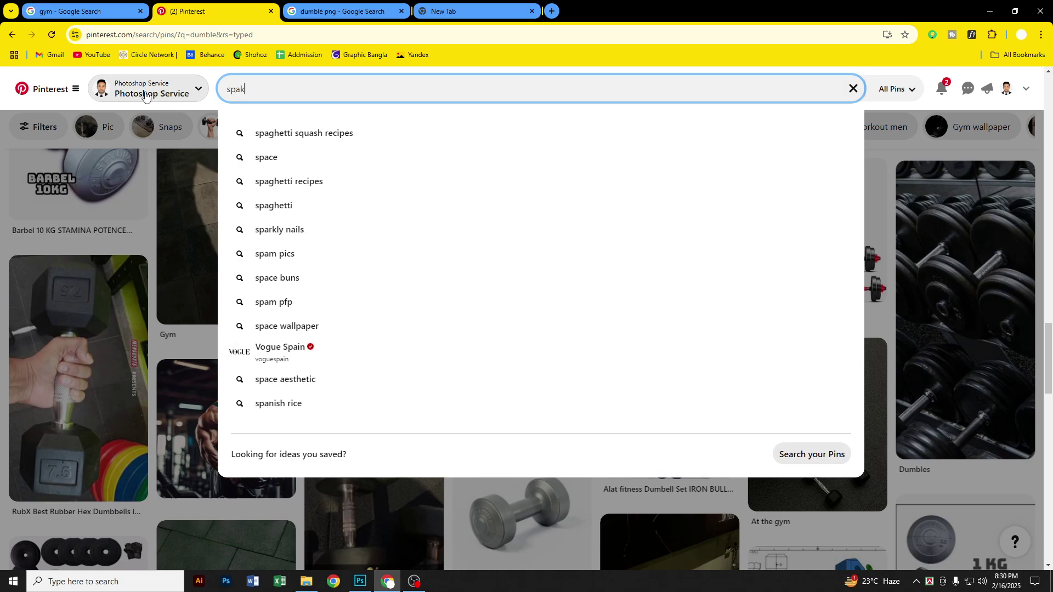
{"action": "type", "text": "k effec"}
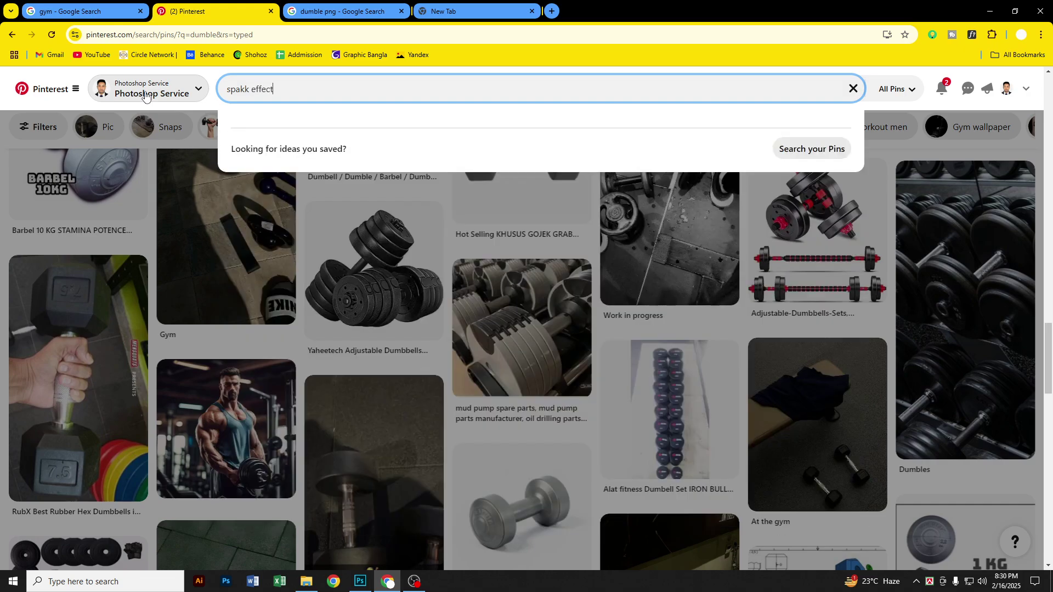
{"action": "type", "text": "t"}
{"action": "key", "text": "Return"}
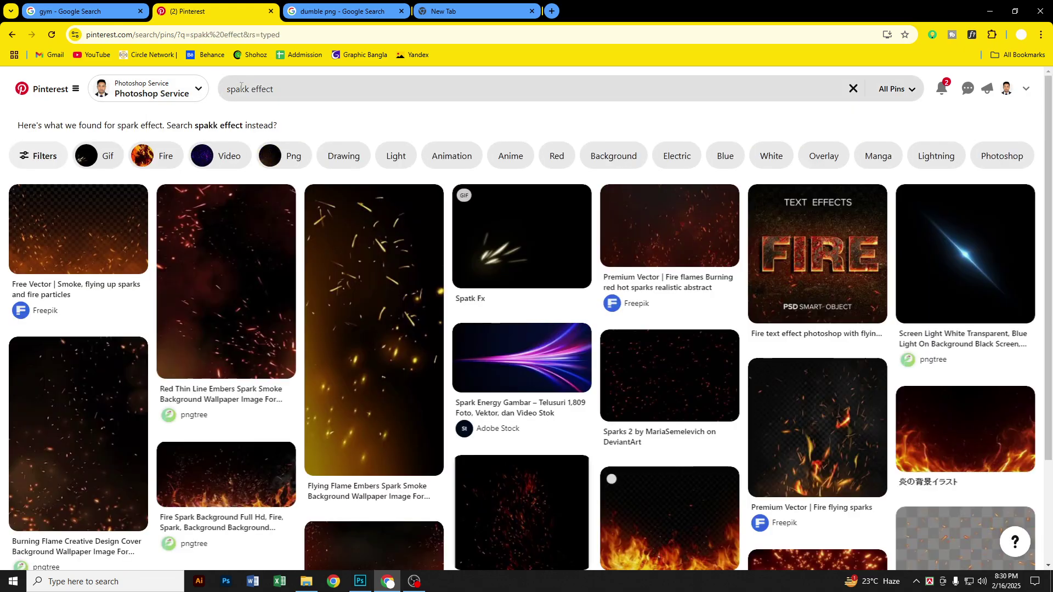
Look through the spark effect pins for a suitable ember or spark overlay, and return to the first results
{"action": "scroll", "coordinate": [537, 390], "scroll_direction": "down", "scroll_amount": 4}
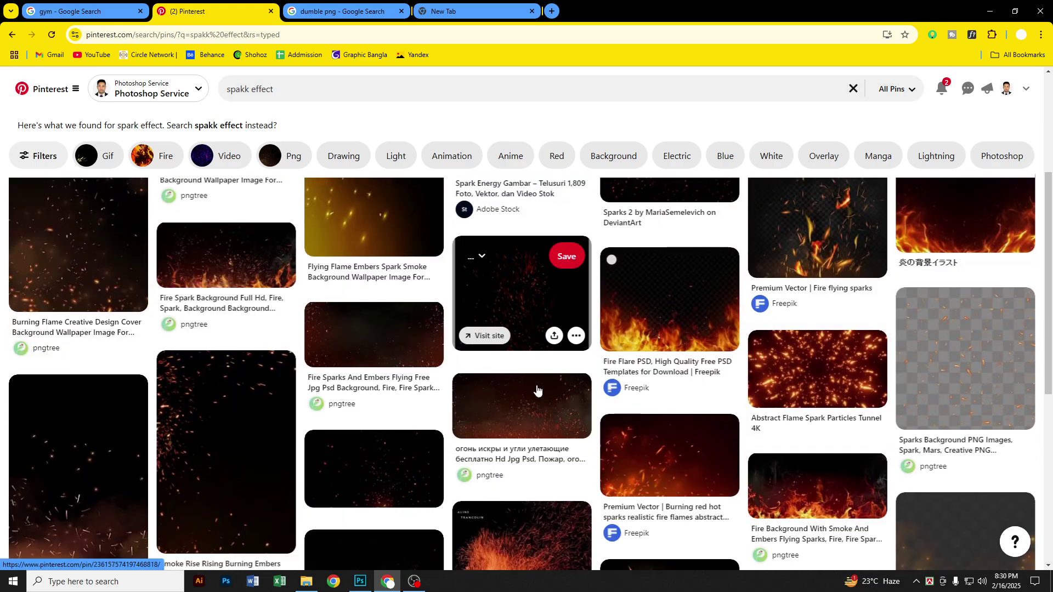
{"action": "scroll", "coordinate": [537, 391], "scroll_direction": "down", "scroll_amount": 7}
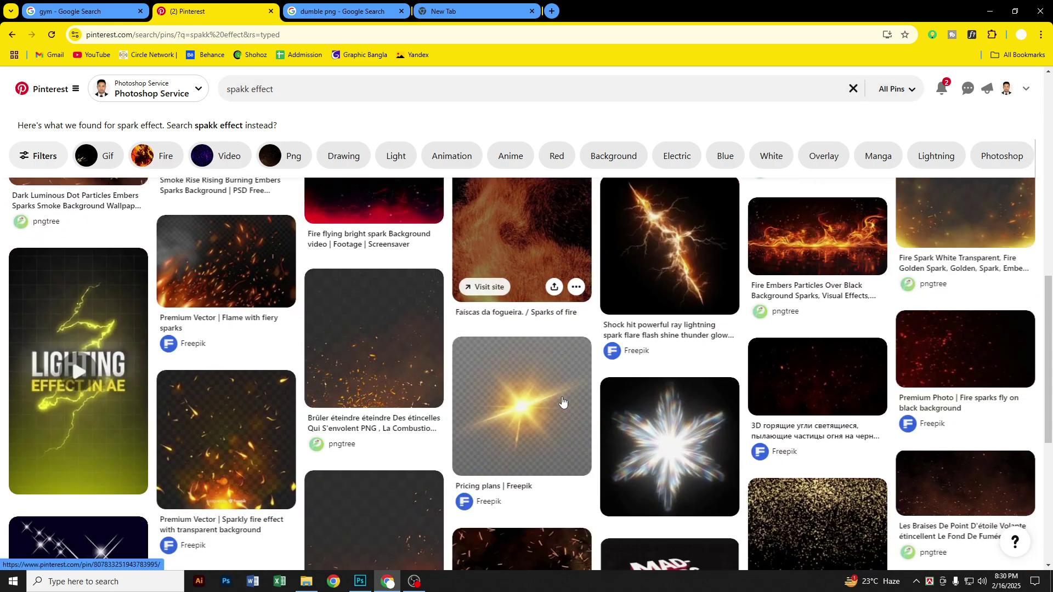
{"action": "scroll", "coordinate": [562, 401], "scroll_direction": "down", "scroll_amount": 9}
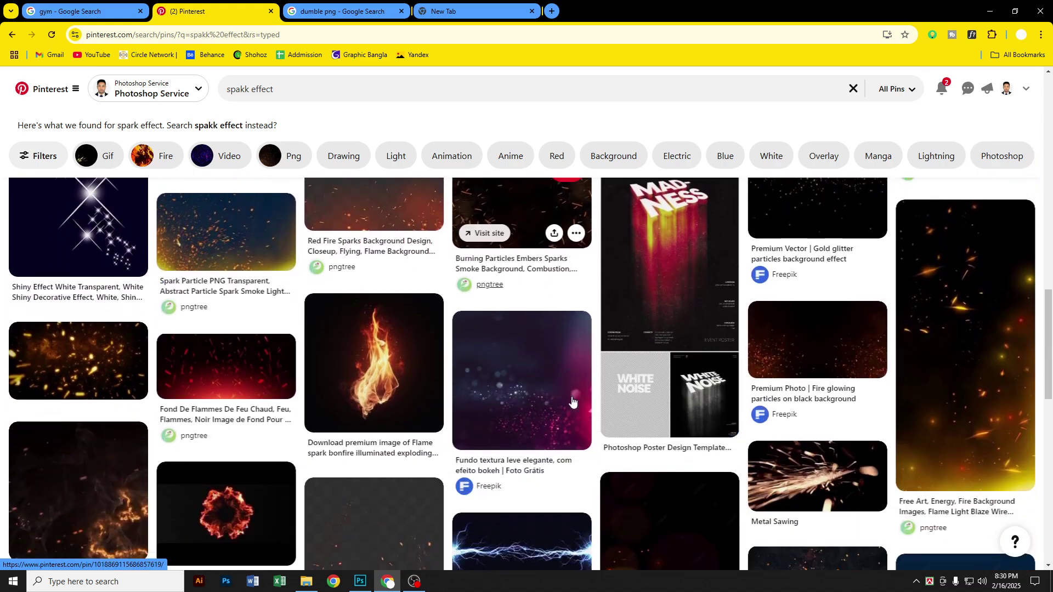
{"action": "scroll", "coordinate": [572, 402], "scroll_direction": "down", "scroll_amount": 10}
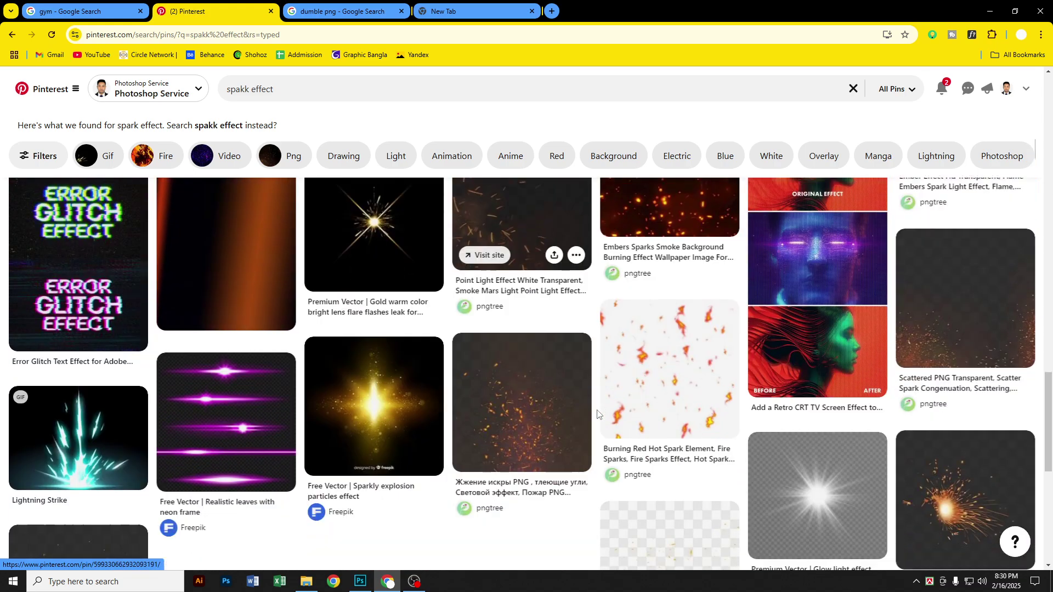
{"action": "scroll", "coordinate": [597, 415], "scroll_direction": "down", "scroll_amount": 6}
{"action": "scroll", "coordinate": [597, 414], "scroll_direction": "down", "scroll_amount": 14}
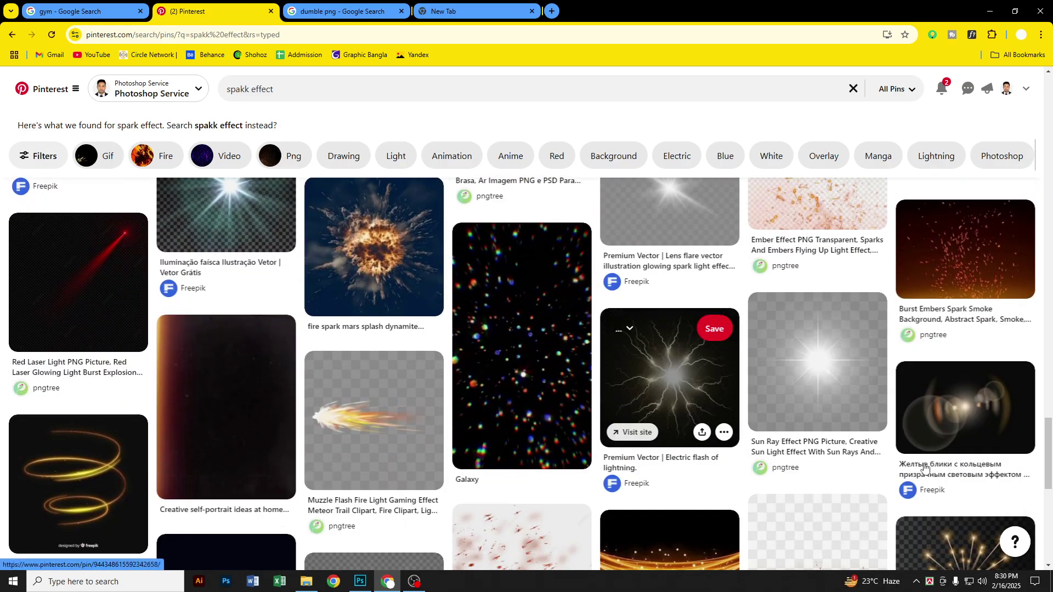
{"action": "scroll", "coordinate": [964, 384], "scroll_direction": "down", "scroll_amount": 5}
{"action": "left_click_drag", "start_coordinate": [1044, 484], "coordinate": [1046, 135]}
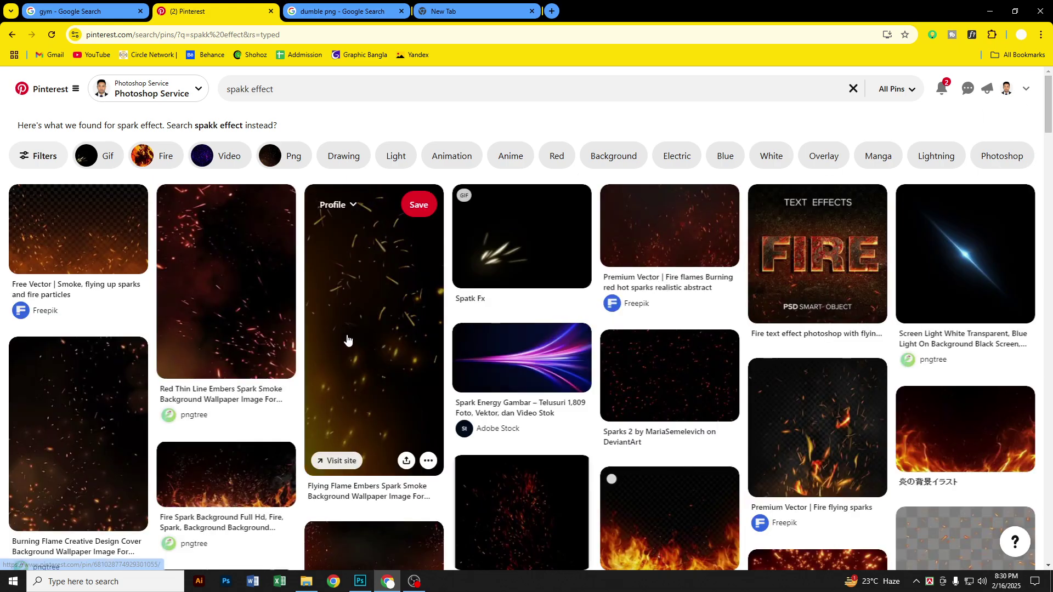
Browse pins related to the red hot sparks vector and copy the tall red ember spark image with the glowing orange streak
{"action": "left_click", "coordinate": [666, 250]}
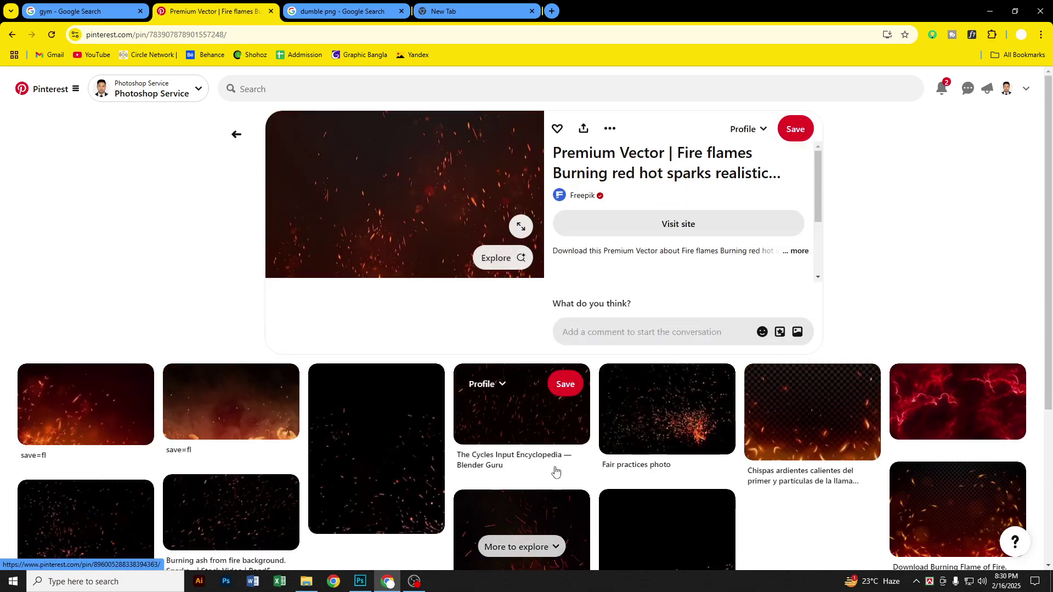
{"action": "scroll", "coordinate": [614, 464], "scroll_direction": "down", "scroll_amount": 5}
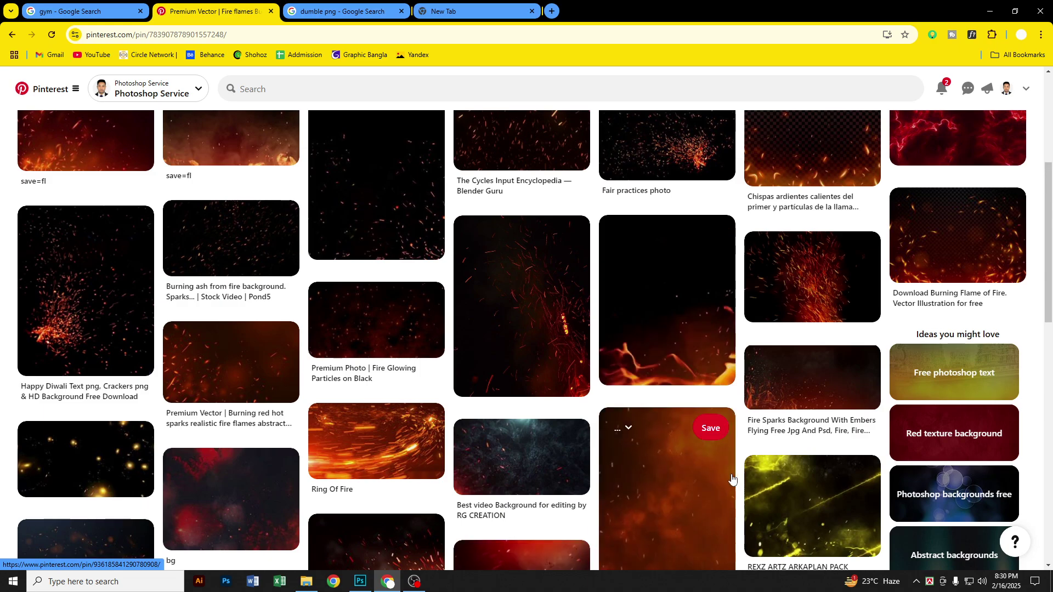
{"action": "left_click", "coordinate": [561, 313]}
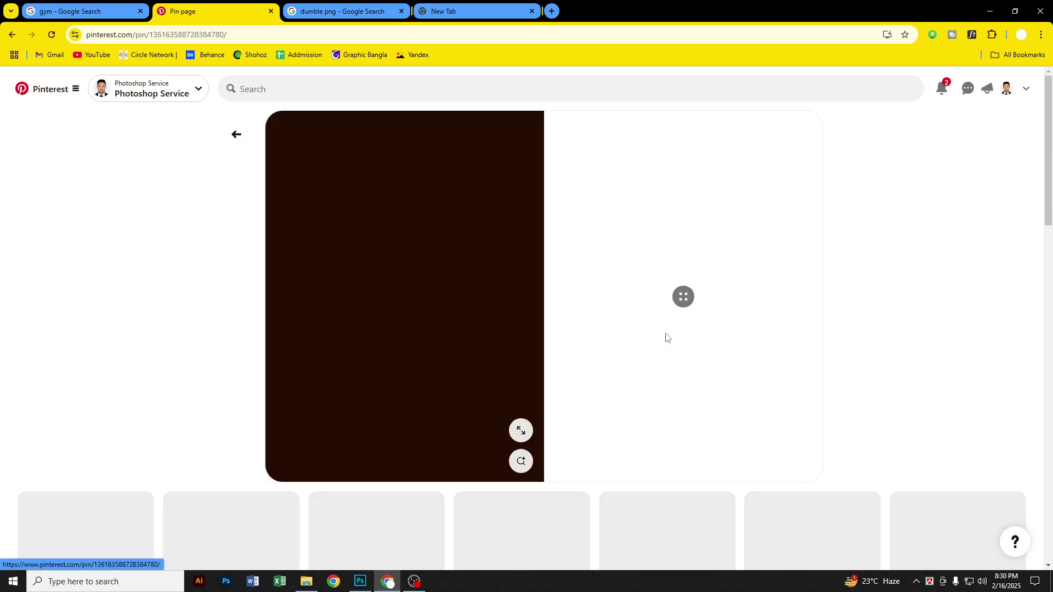
{"action": "scroll", "coordinate": [492, 359], "scroll_direction": "down", "scroll_amount": 3}
{"action": "scroll", "coordinate": [492, 359], "scroll_direction": "down", "scroll_amount": 2}
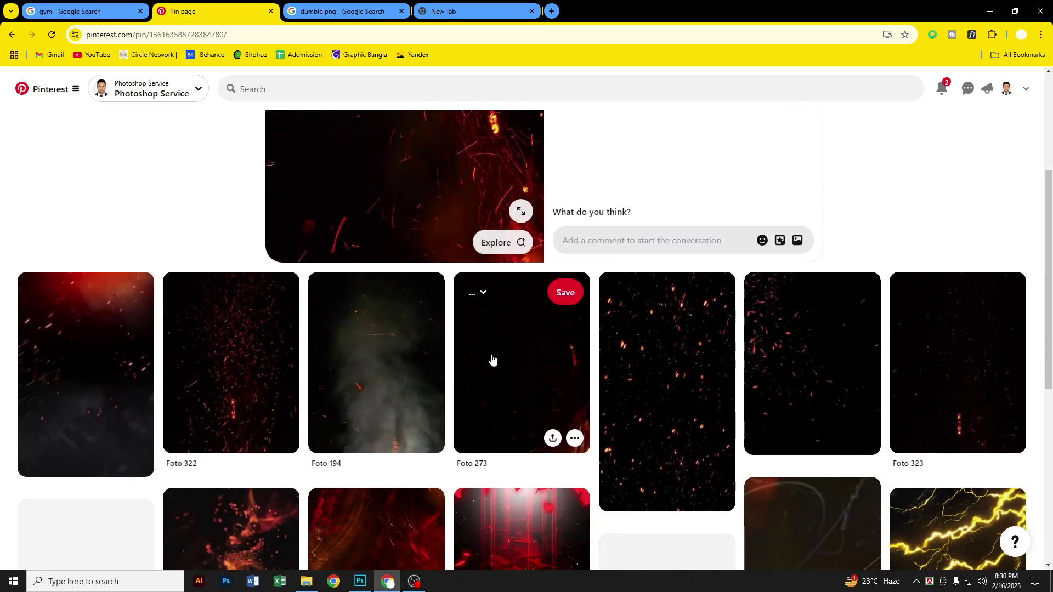
{"action": "scroll", "coordinate": [488, 358], "scroll_direction": "up", "scroll_amount": 4}
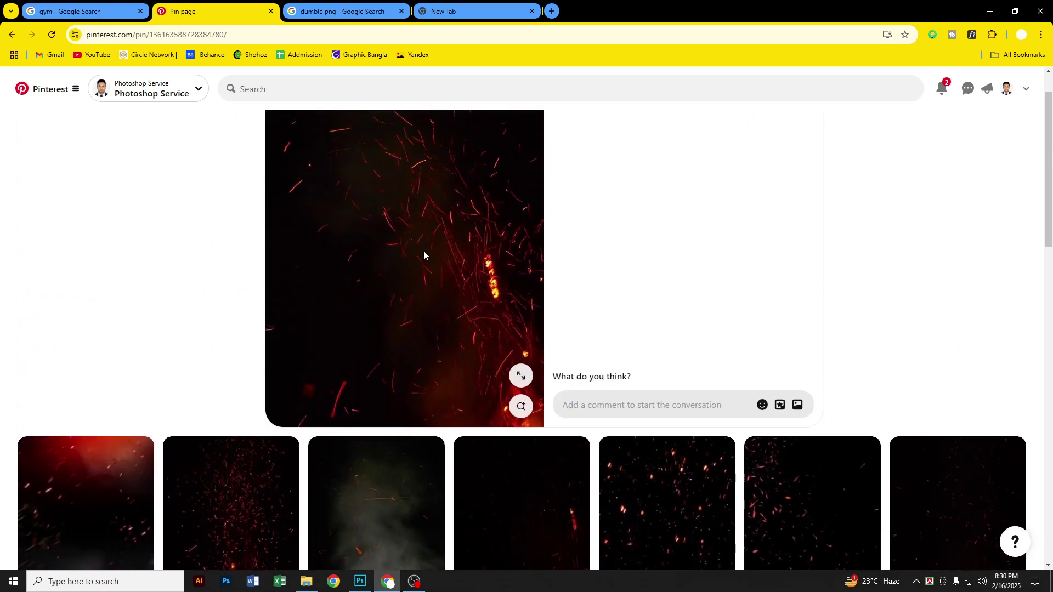
{"action": "right_click", "coordinate": [423, 252]}
{"action": "left_click", "coordinate": [439, 294]}
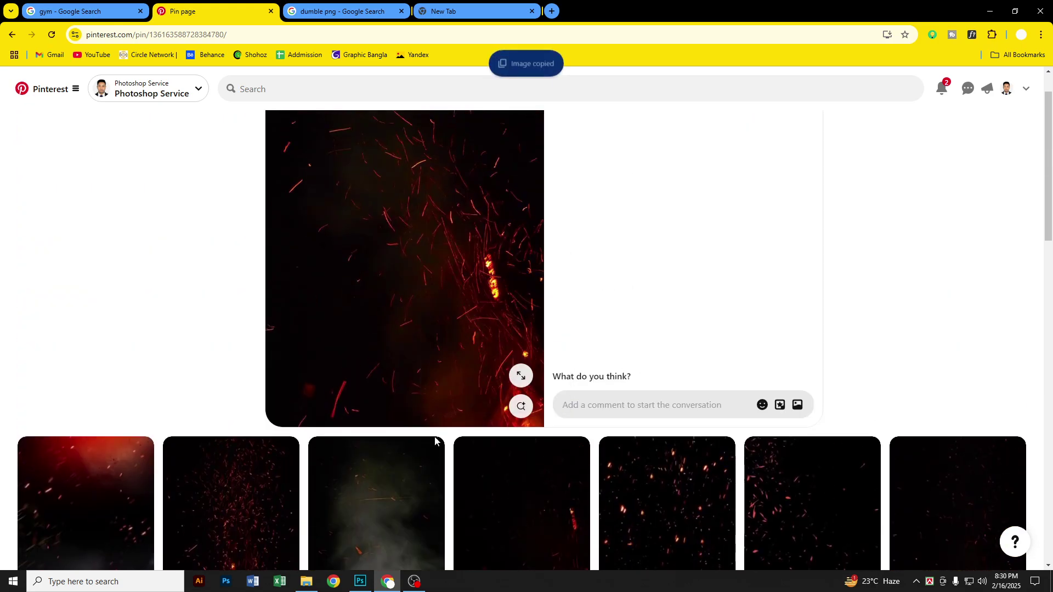
Switch to Photoshop, paste the spark image, rotate it about 89.31° and scale it to cover the whole thumbnail
{"action": "left_click", "coordinate": [360, 581]}
{"action": "key", "text": "ctrl+v"}
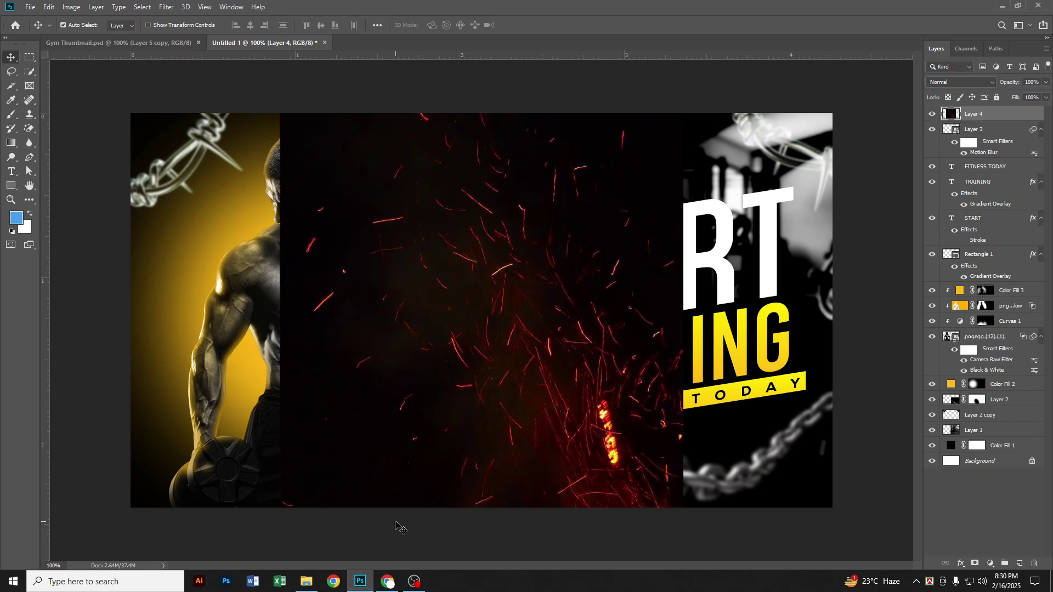
{"action": "key", "text": "ctrl+t"}
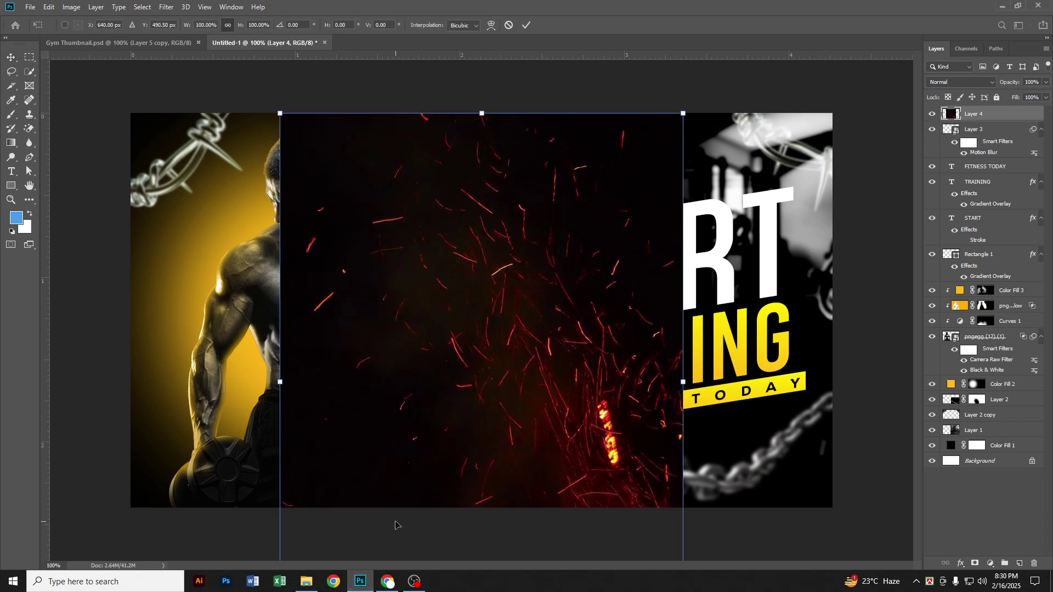
{"action": "left_click_drag", "start_coordinate": [516, 107], "coordinate": [833, 369]}
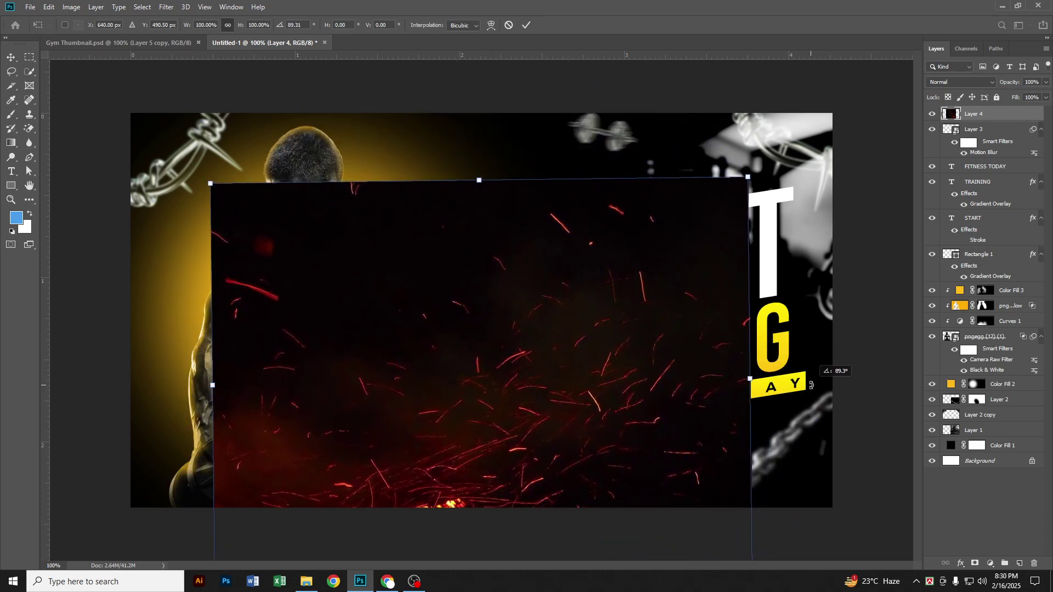
{"action": "left_click_drag", "start_coordinate": [585, 351], "coordinate": [494, 276]}
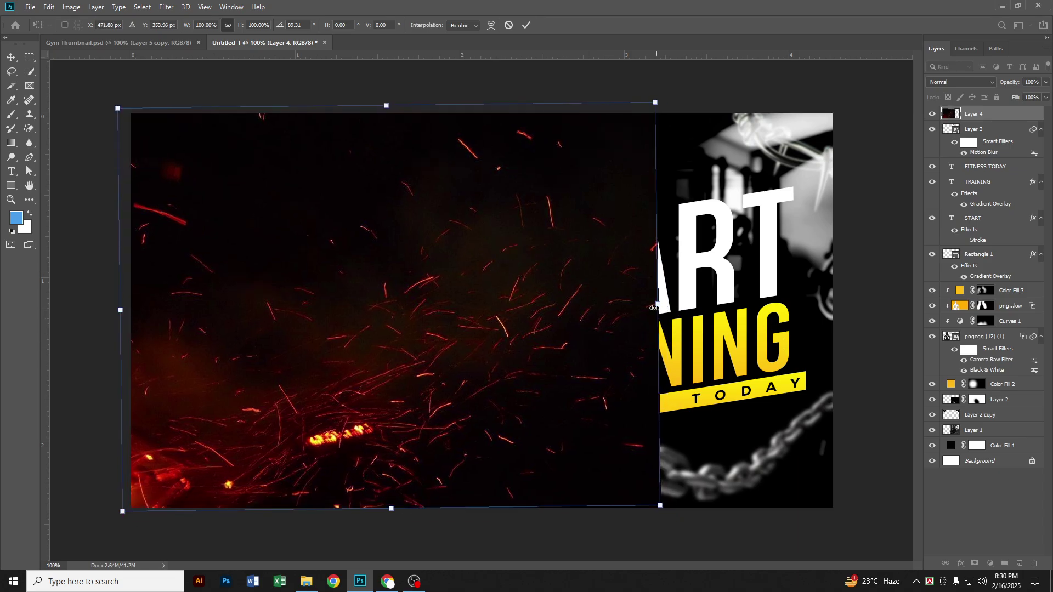
{"action": "left_click_drag", "start_coordinate": [654, 307], "coordinate": [832, 305]}
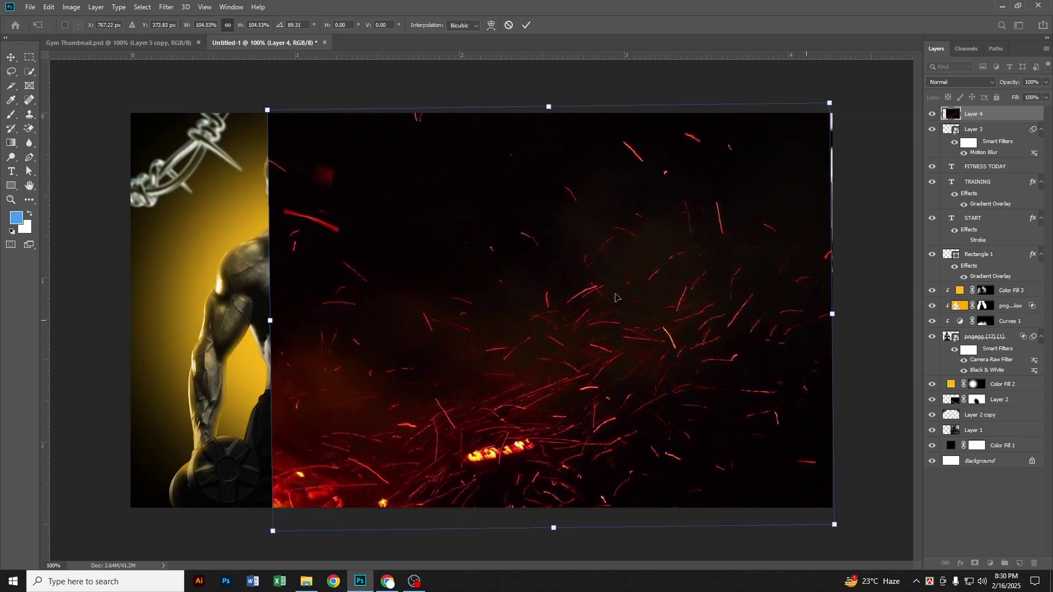
{"action": "left_click_drag", "start_coordinate": [264, 322], "coordinate": [131, 323]}
{"action": "key", "text": "Return"}
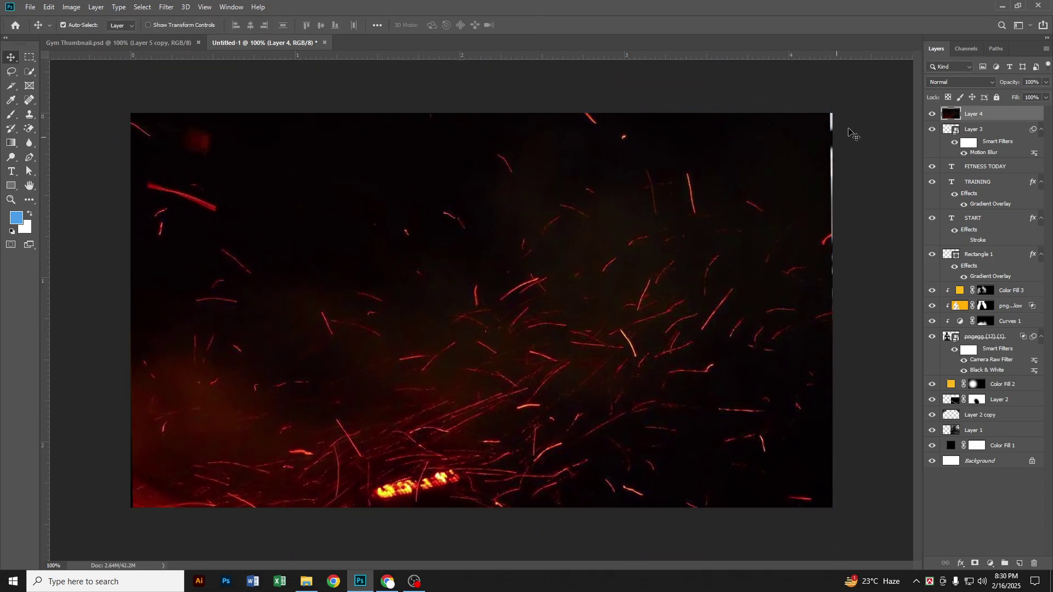
Set the spark layer's blend mode to Screen and enlarge it past the canvas edges, shifting it so the glowing orange streak falls outside
{"action": "left_click", "coordinate": [952, 82]}
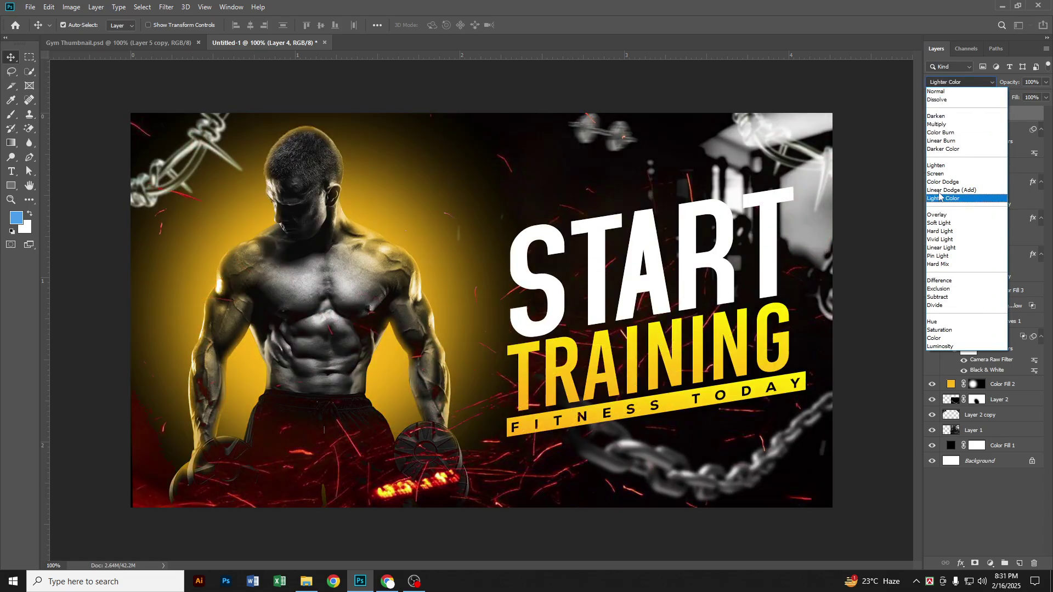
{"action": "left_click", "coordinate": [940, 174]}
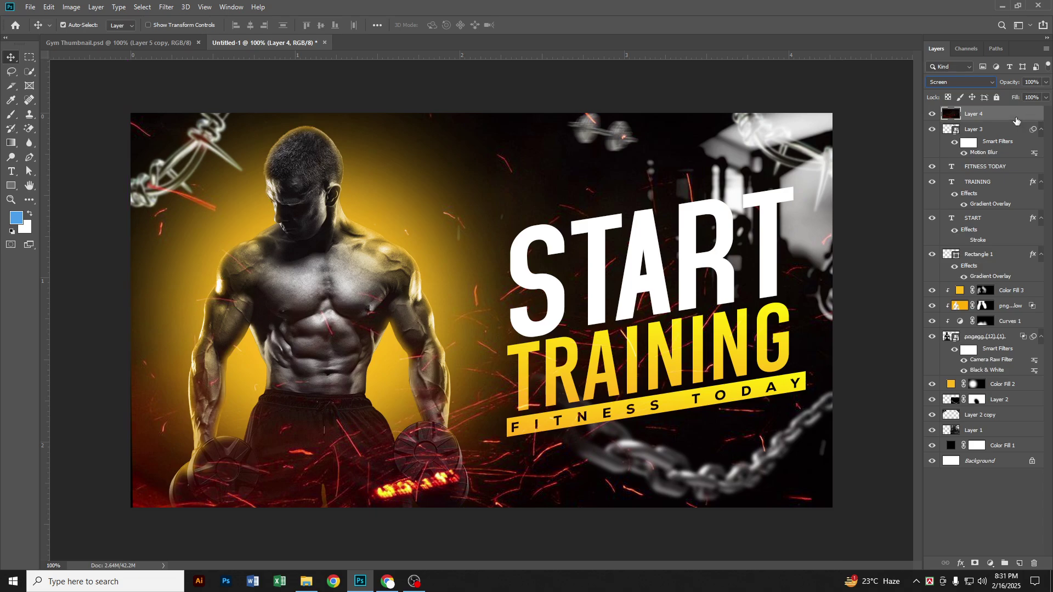
{"action": "key", "text": "ctrl+t"}
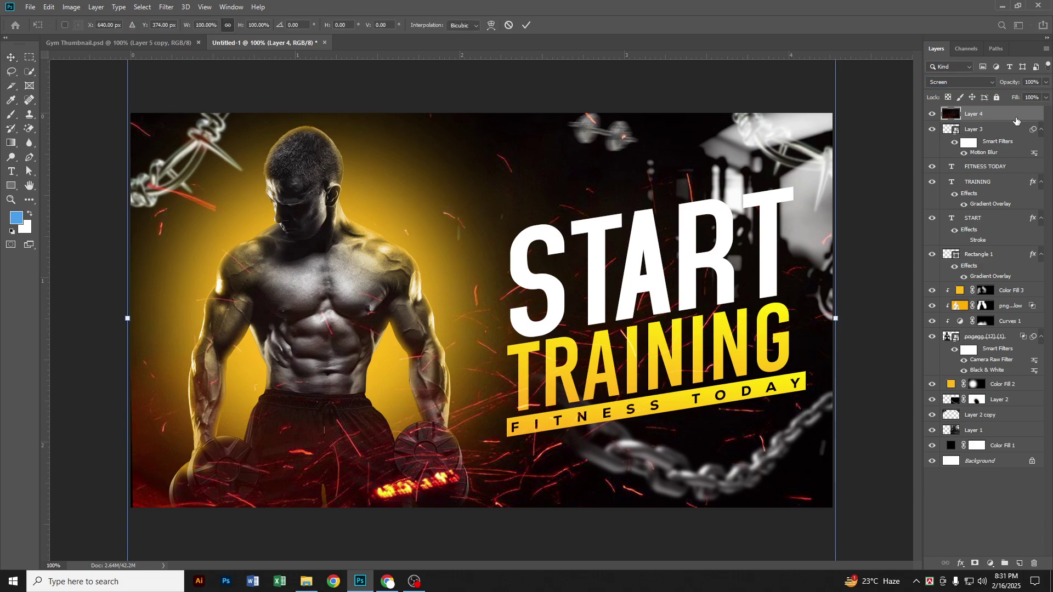
{"action": "left_click_drag", "start_coordinate": [835, 320], "coordinate": [938, 320]}
{"action": "left_click_drag", "start_coordinate": [471, 327], "coordinate": [459, 350]}
{"action": "key", "text": "Return"}
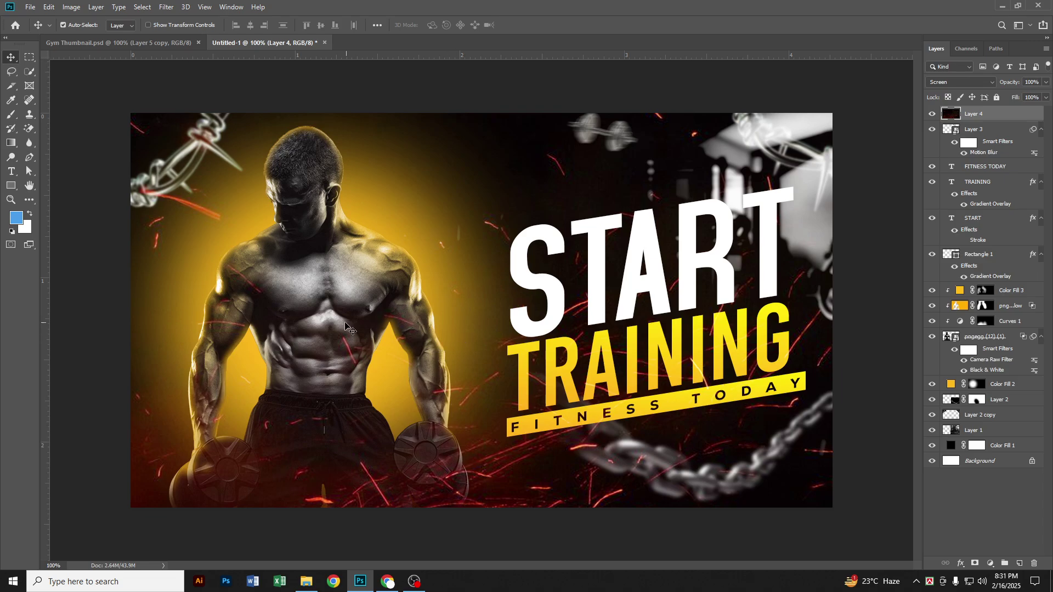
Apply a Gaussian Blur to the spark layer to soften the embers across the thumbnail
{"action": "left_click", "coordinate": [167, 8]}
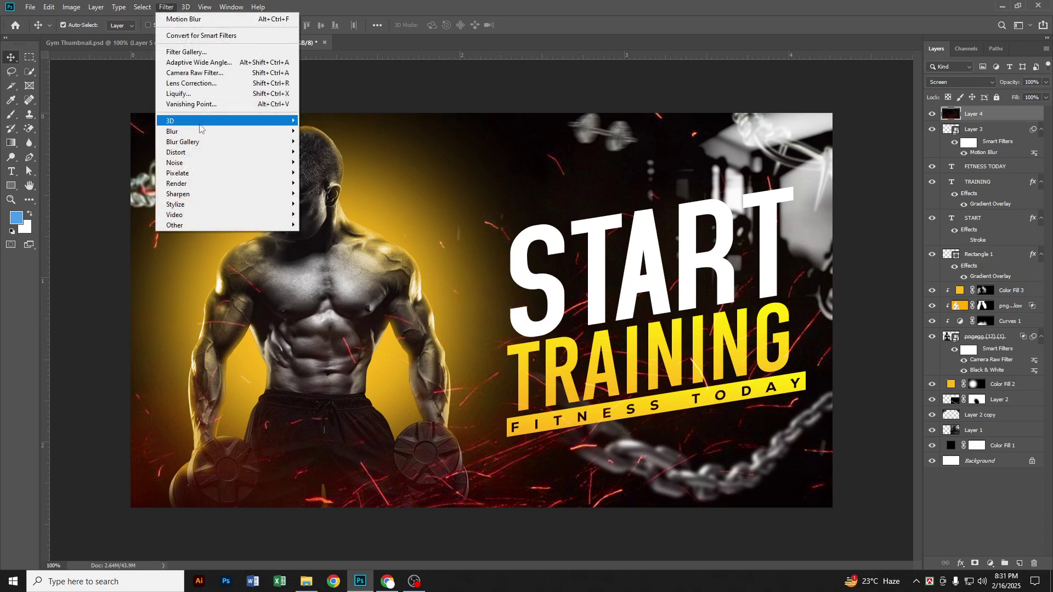
{"action": "mouse_move", "coordinate": [197, 132]}
{"action": "left_click", "coordinate": [328, 172]}
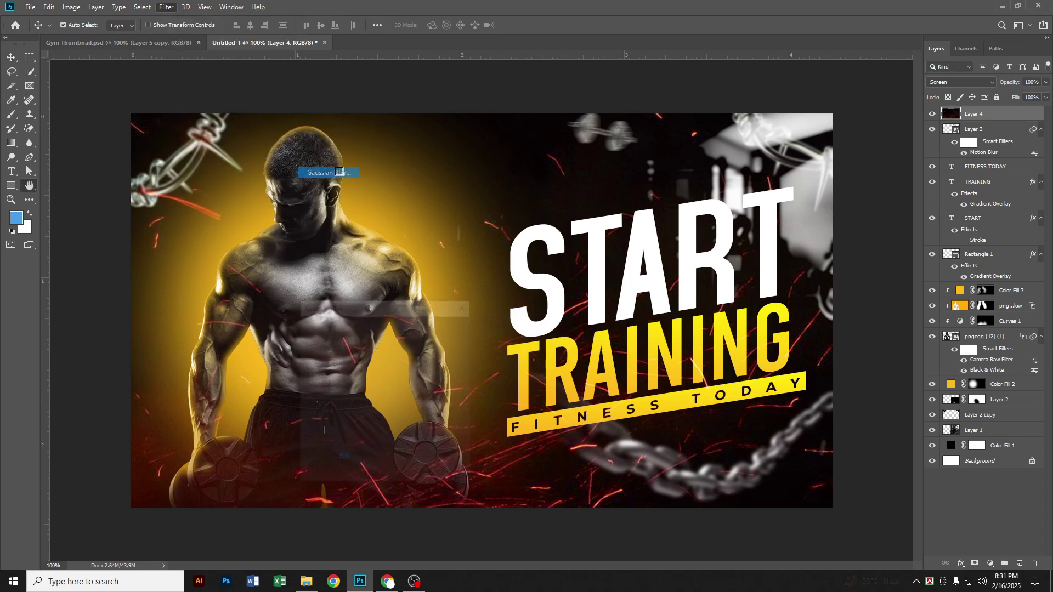
{"action": "left_click_drag", "start_coordinate": [401, 310], "coordinate": [483, 146]}
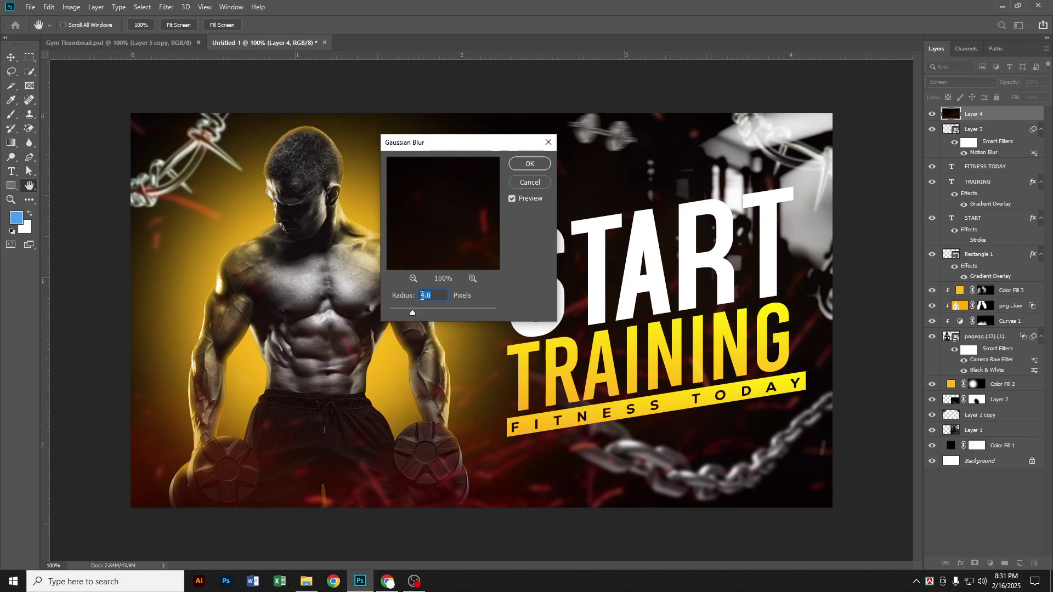
{"action": "left_click", "coordinate": [529, 164]}
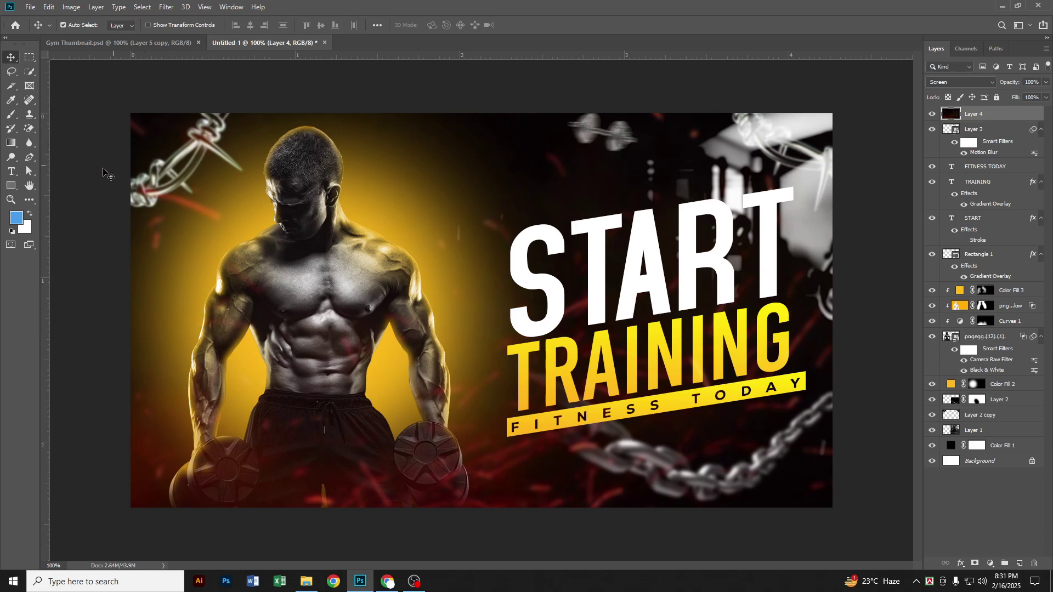
On a new layer above Color Fill 3, draw a black rectangle about 457 × 416 px behind the START TRAINING text
{"action": "left_click", "coordinate": [11, 186]}
{"action": "left_click", "coordinate": [1015, 292]}
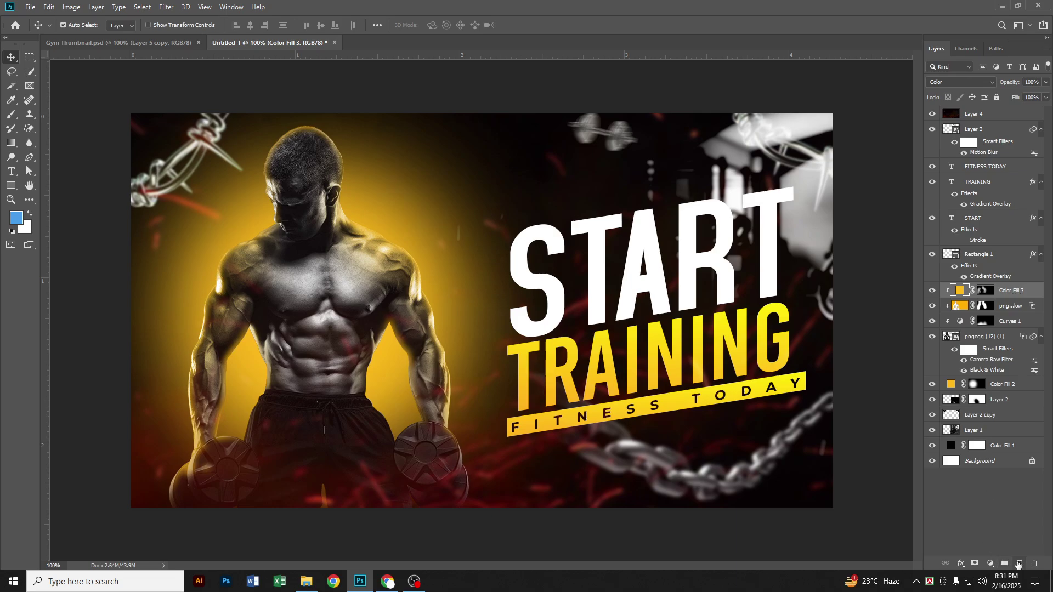
{"action": "left_click", "coordinate": [1018, 563]}
{"action": "left_click", "coordinate": [10, 188]}
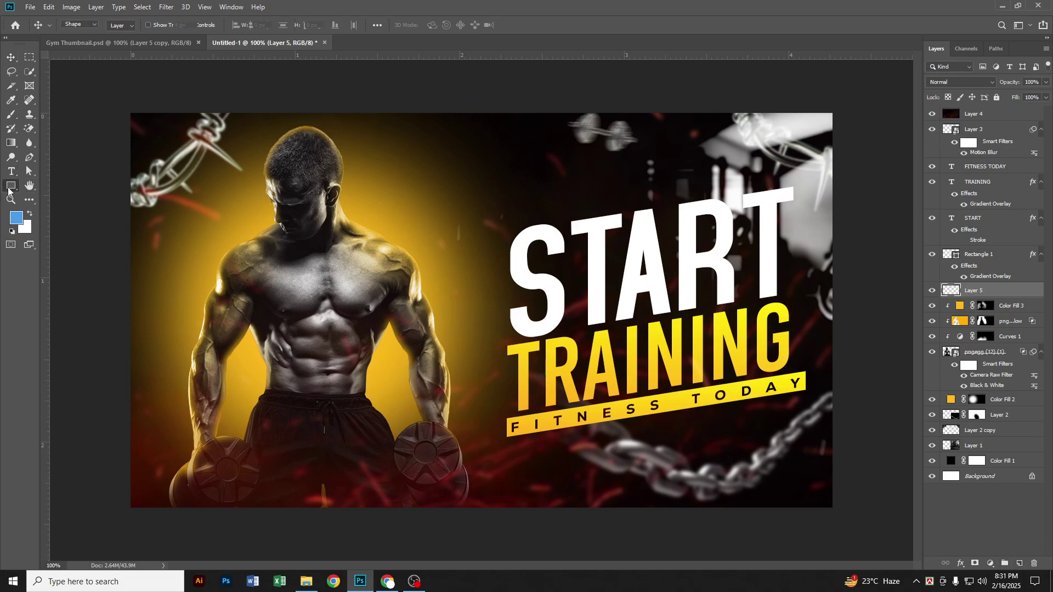
{"action": "left_click_drag", "start_coordinate": [527, 160], "coordinate": [778, 388]}
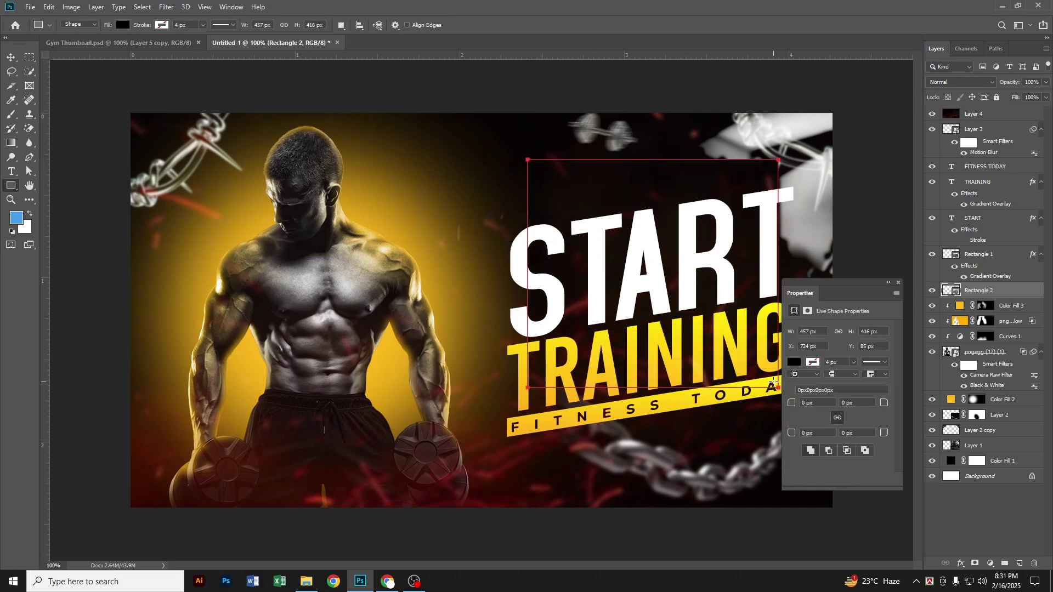
{"action": "left_click", "coordinate": [898, 283]}
{"action": "left_click", "coordinate": [11, 57]}
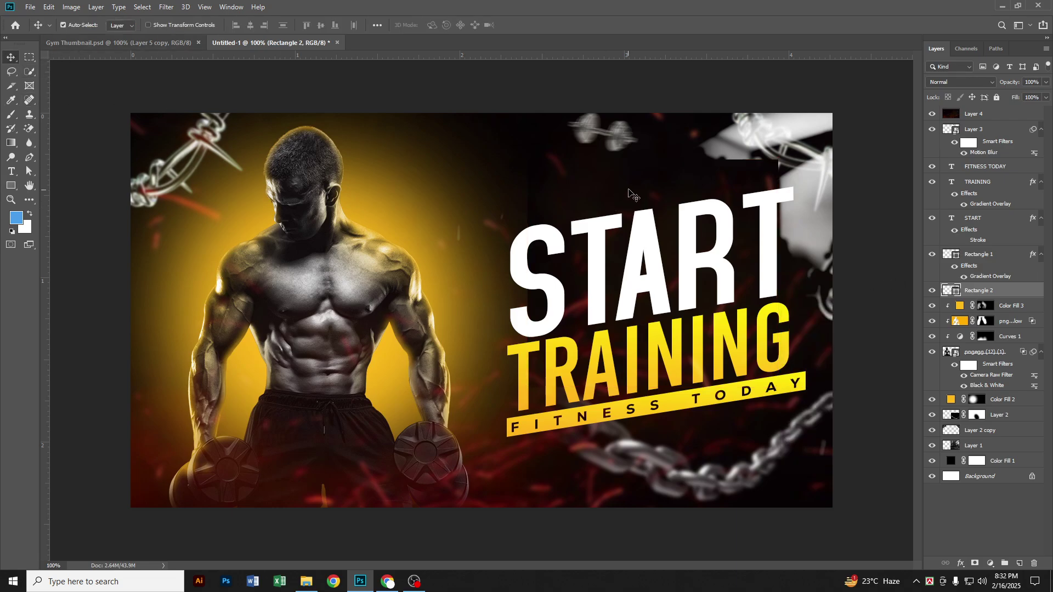
Shift the spark overlay slightly and compare the text area with the black rectangle hidden and shown
{"action": "left_click", "coordinate": [629, 192]}
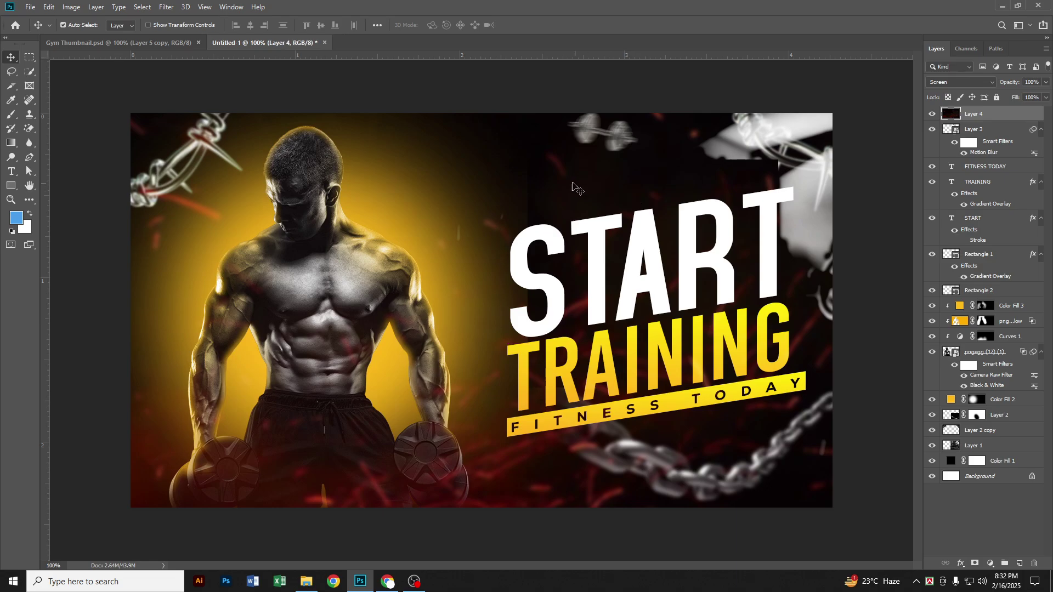
{"action": "left_click_drag", "start_coordinate": [561, 180], "coordinate": [554, 180]}
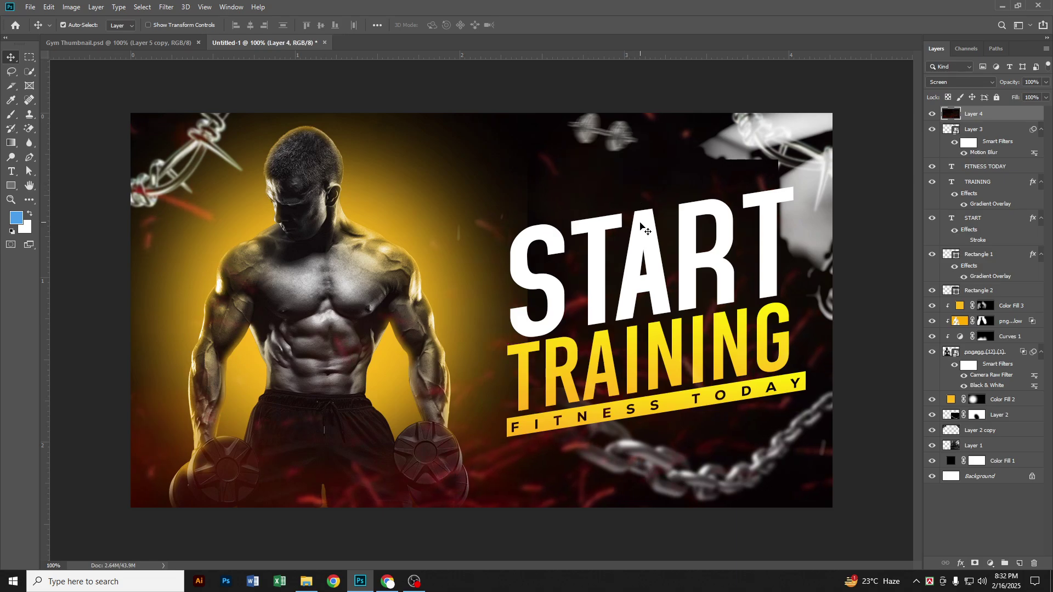
{"action": "left_click", "coordinate": [932, 291]}
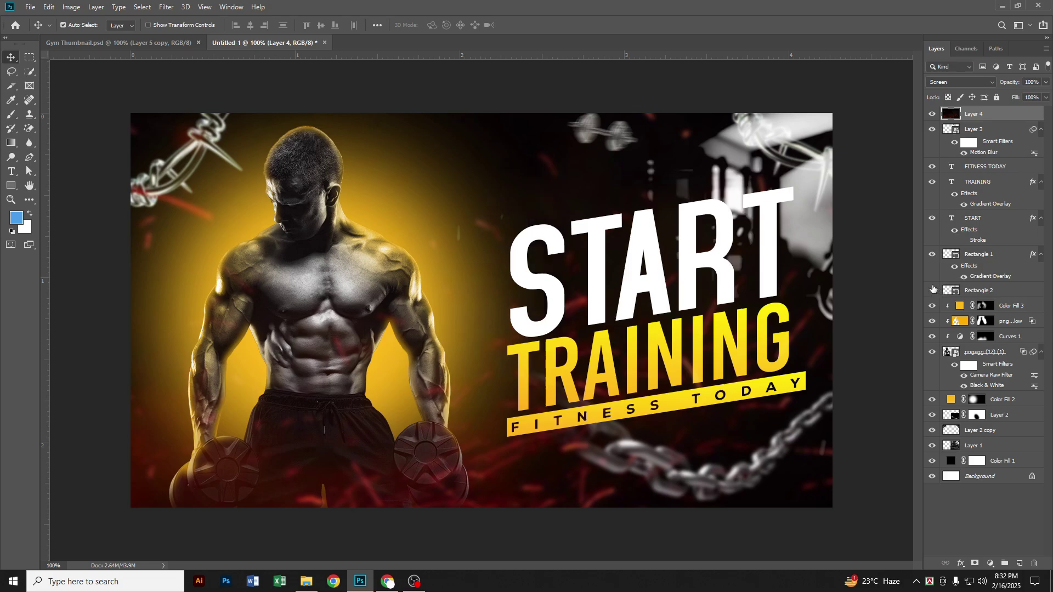
{"action": "left_click", "coordinate": [932, 290]}
Convert the black rectangle to a smart object and apply a Gaussian Blur with a radius of 7.4 pixels
{"action": "left_click", "coordinate": [976, 292]}
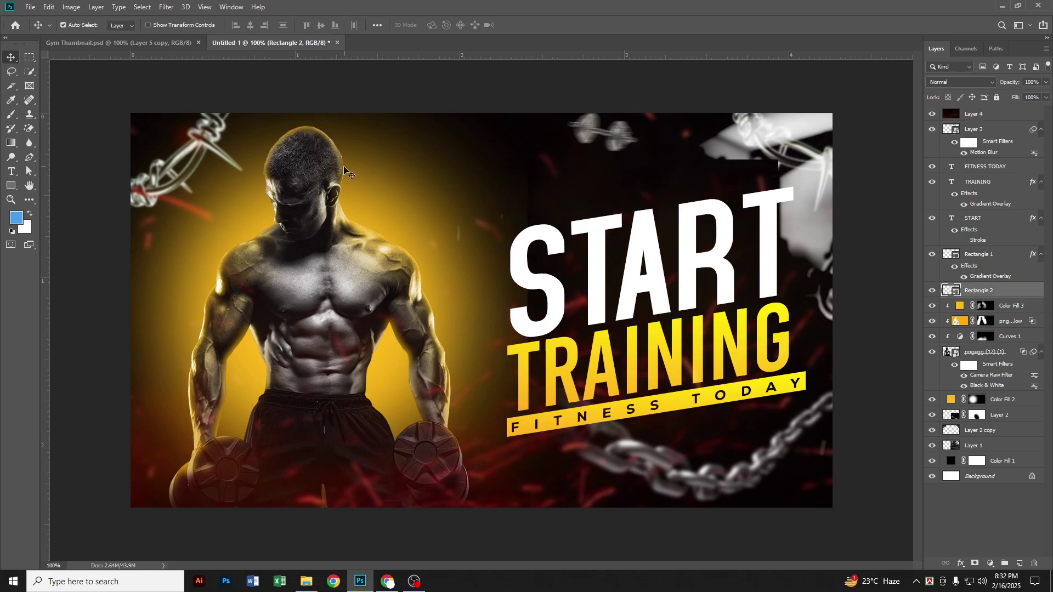
{"action": "left_click", "coordinate": [169, 10]}
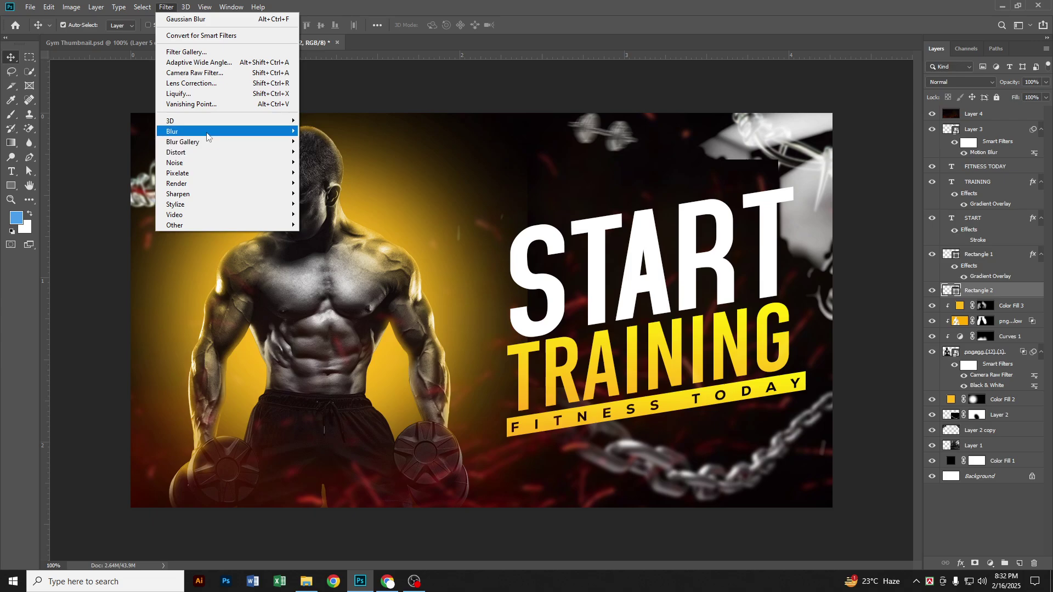
{"action": "mouse_move", "coordinate": [210, 136]}
{"action": "left_click", "coordinate": [344, 173]}
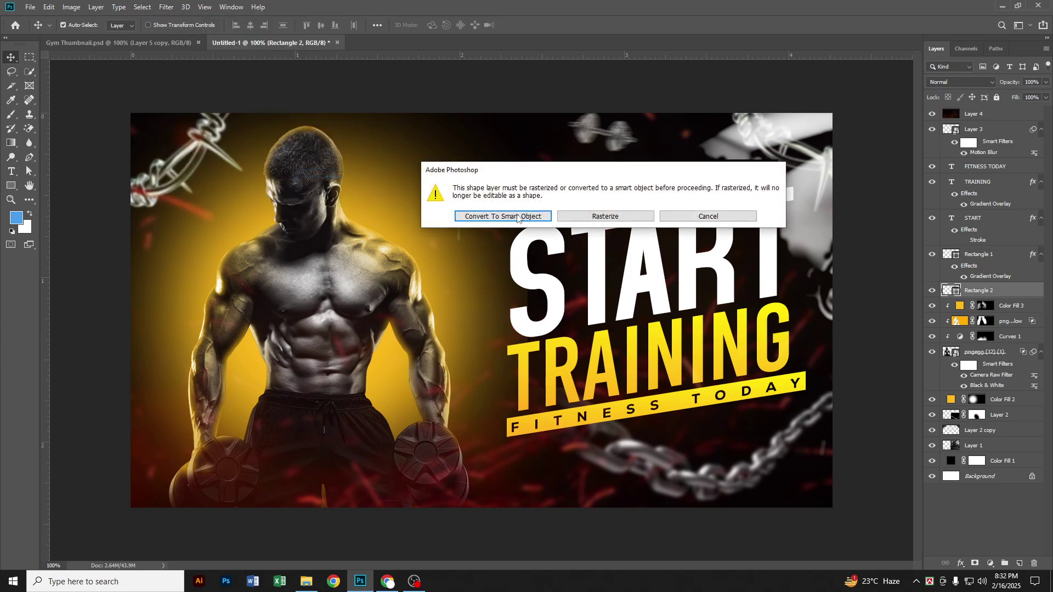
{"action": "left_click", "coordinate": [498, 216]}
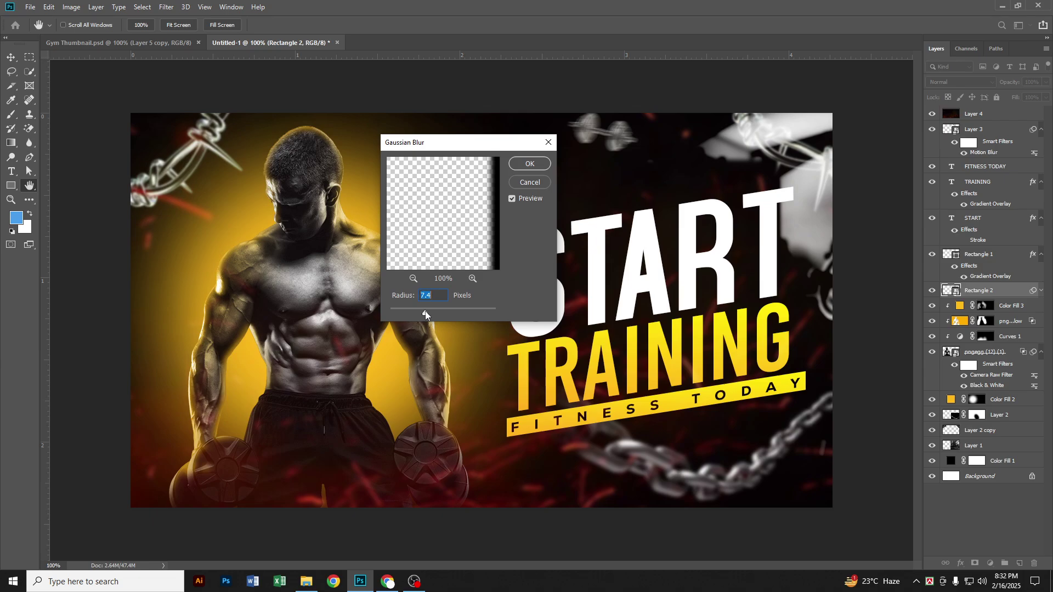
{"action": "left_click", "coordinate": [531, 163]}
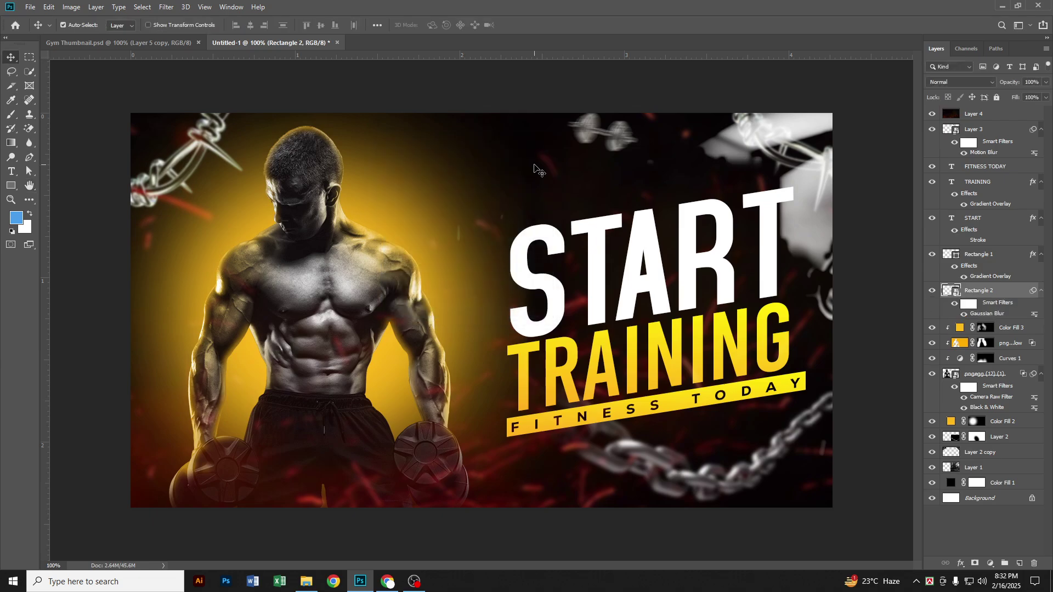